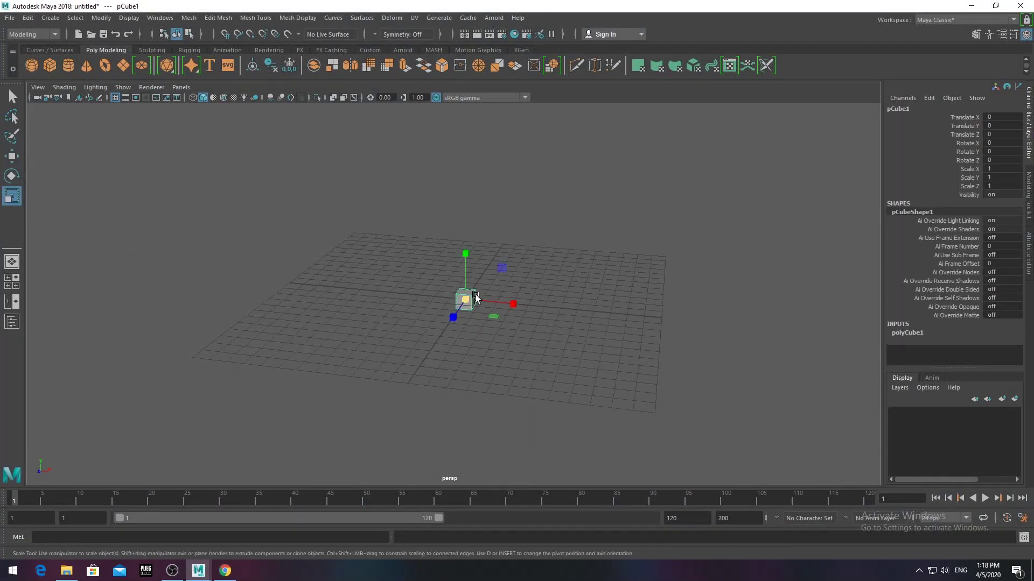
- Scale the cube into a wide, thin floor slab
mouse_move(509, 315)
left_mouse_down()
mouse_move(499, 265)
mouse_move(475, 300)
mouse_move(526, 307)
mouse_move(491, 339)
mouse_move(559, 300)
mouse_move(415, 334)
left_mouse_up()
mouse_move(594, 212)
left_mouse_down()
mouse_move(595, 177)
mouse_move(472, 316)
left_mouse_up()
right_click_drag(471, 317, 586, 279, "alt")
left_click(612, 288)
mouse_move(611, 288)
left_mouse_down("alt")
mouse_move(438, 259)
mouse_move(655, 215)
mouse_move(484, 272)
mouse_move(377, 243)
left_mouse_up("alt")
- Insert two edge loops on the slab, one near a side edge and one near the front edge
left_click(188, 18)
left_click(286, 101)
scroll(422, 233, "up", 5)
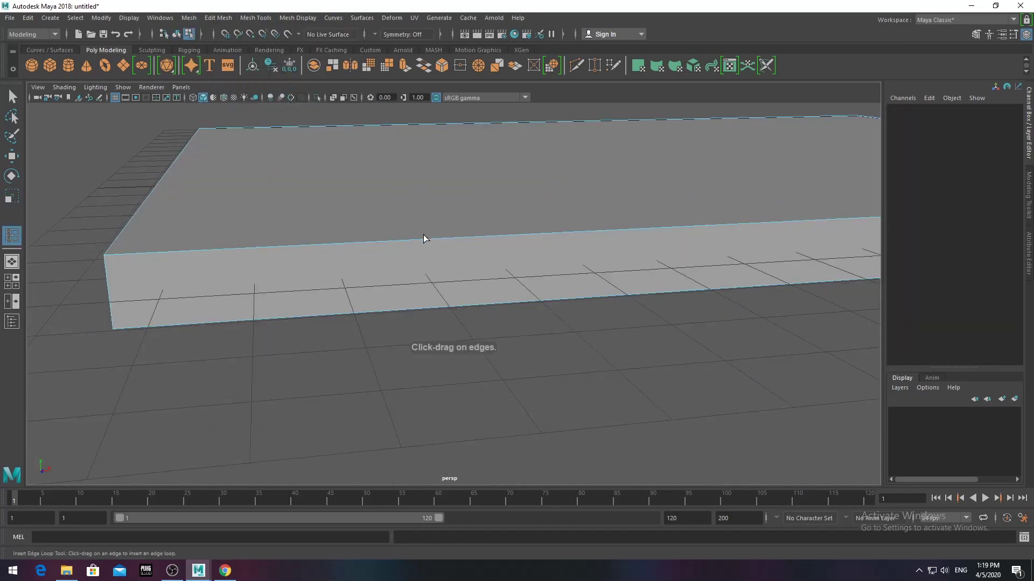
left_click(143, 257)
left_click_drag(182, 250, 367, 335, "alt")
scroll(366, 336, "up", 3)
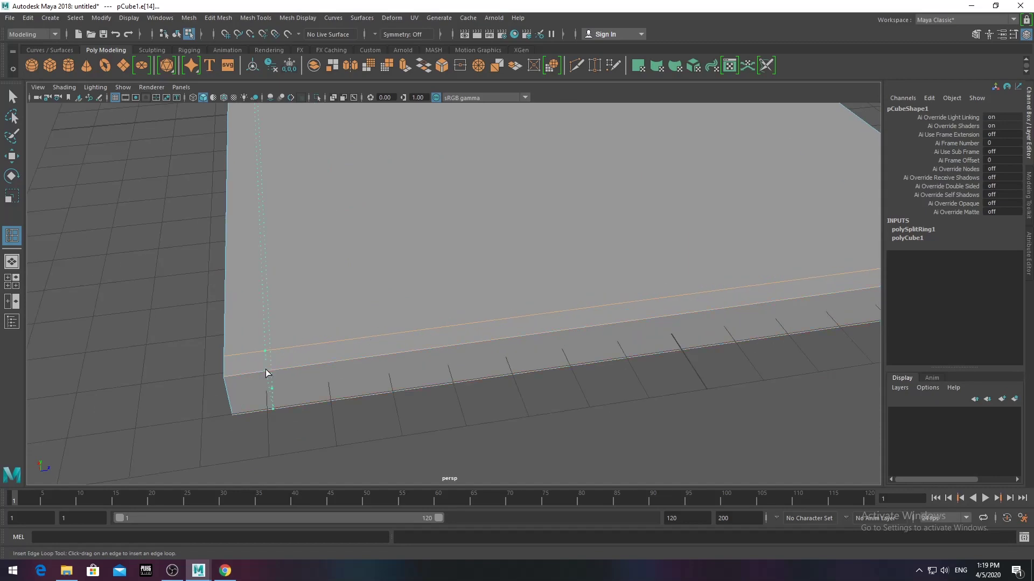
left_click(254, 373)
scroll(392, 307, "down", 5)
- Select the far border strip faces on top of the slab
left_click_drag(392, 307, 312, 317, "alt")
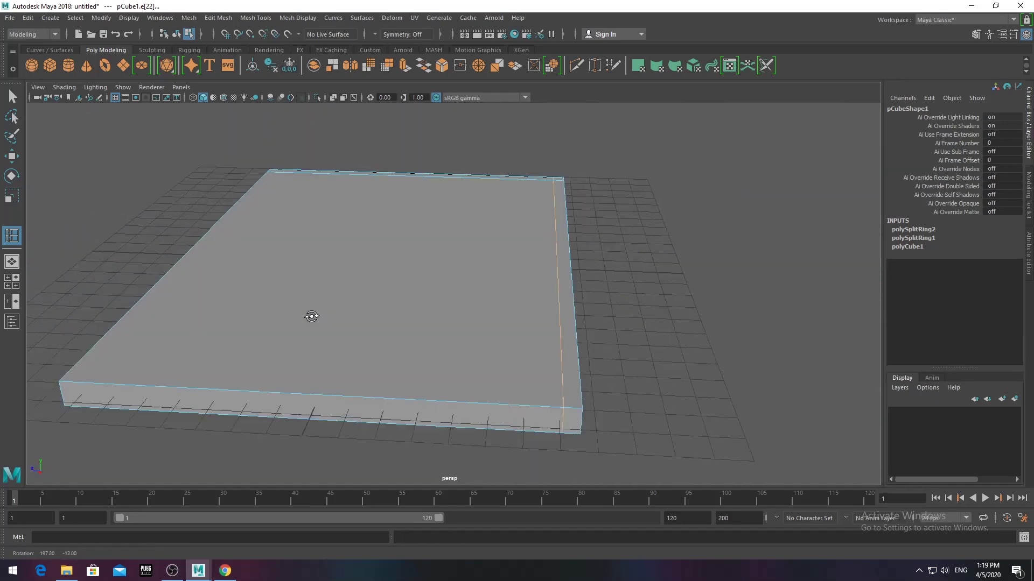
left_click_drag(455, 191, 443, 155, "alt")
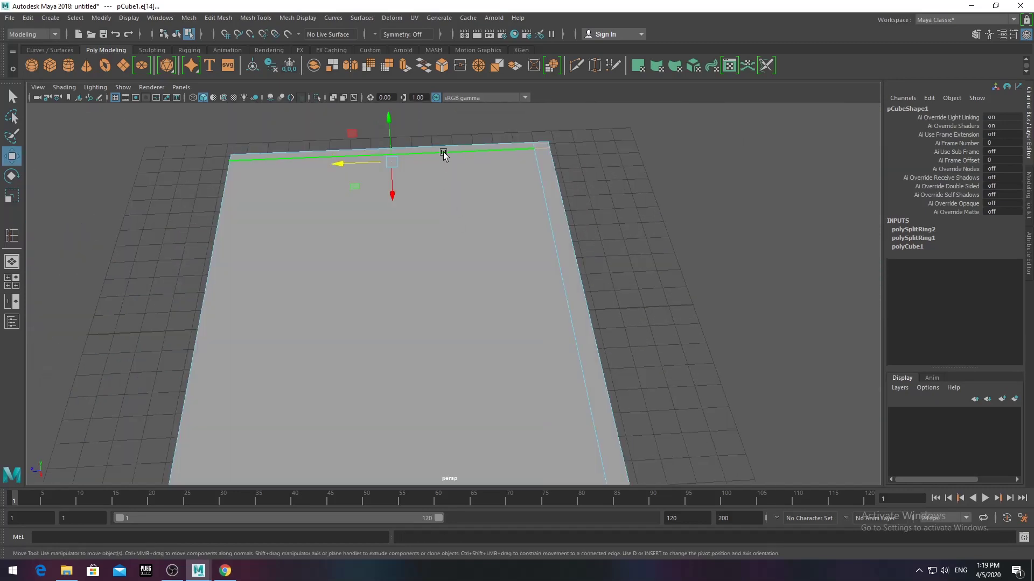
left_click(618, 173)
scroll(415, 224, "down", 3)
left_click(416, 224)
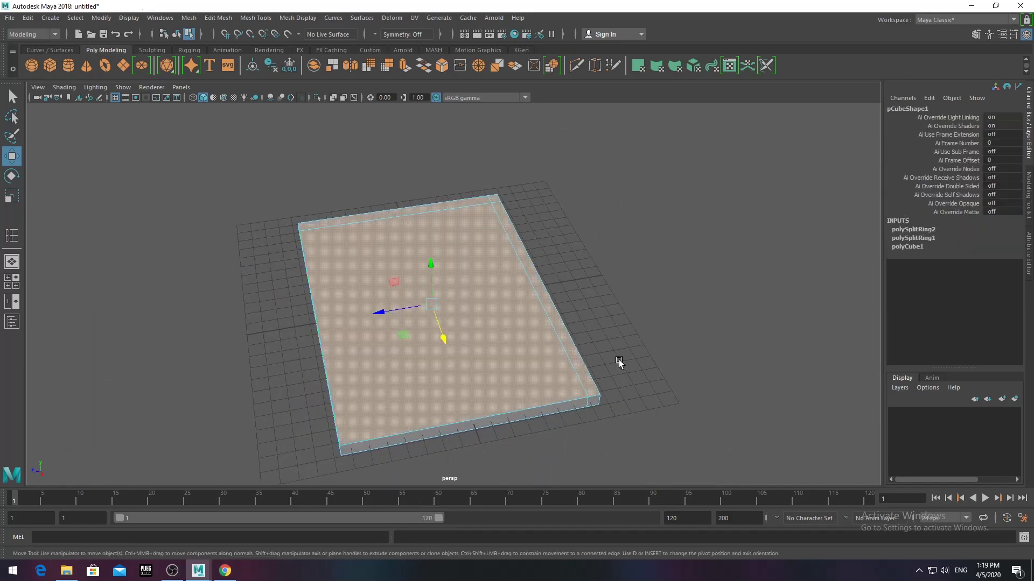
scroll(699, 398, "down", 3)
- Extrude the selected border strip faces (polyExtrudeFace1)
left_click_drag(577, 406, 310, 322, "alt")
mouse_move(550, 408)
left_mouse_down("alt")
mouse_move(447, 308)
mouse_move(639, 312)
mouse_move(447, 304)
left_mouse_up("alt")
scroll(646, 322, "up", 3)
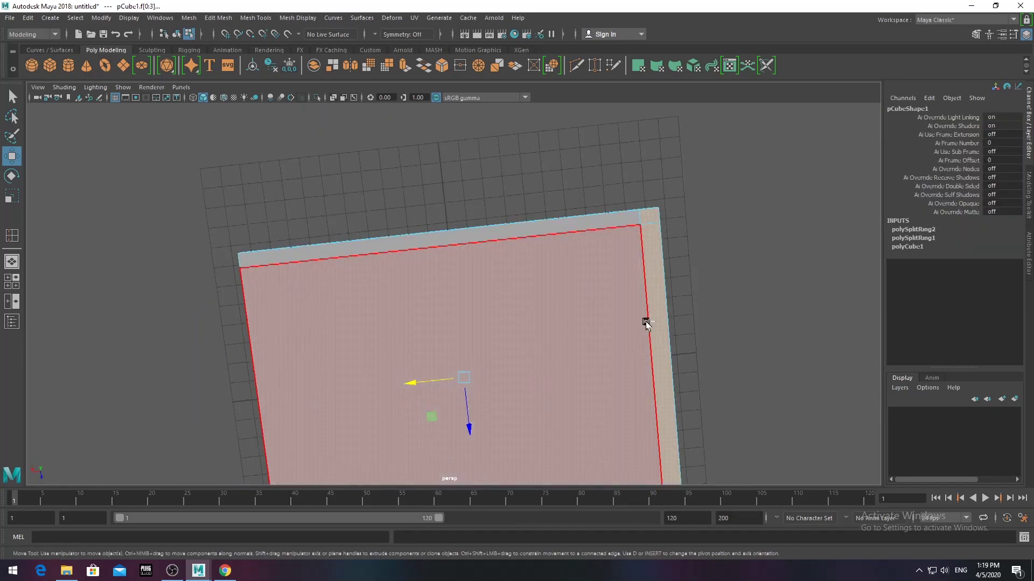
scroll(647, 322, "down", 3)
mouse_move(522, 323)
left_mouse_down("alt")
mouse_move(536, 287)
mouse_move(648, 368)
left_mouse_up("alt")
key("space")
key("space")
key("space")
mouse_move(539, 327)
left_mouse_down("alt")
mouse_move(667, 273)
mouse_move(469, 264)
mouse_move(501, 251)
left_mouse_up("alt")
key("ctrl+e")
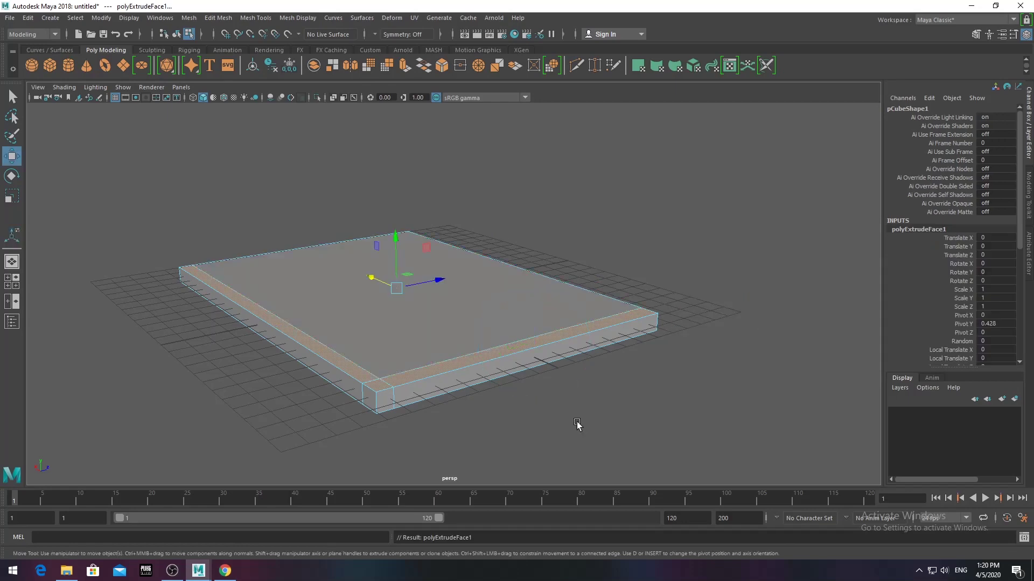
- Raise the extruded border faces into two tall walls
mouse_move(396, 237)
left_mouse_down()
mouse_move(396, 99)
mouse_move(637, 288)
left_mouse_up()
scroll(637, 289, "up", 3)
mouse_move(491, 228)
left_mouse_down()
mouse_move(499, 159)
mouse_move(521, 260)
mouse_move(501, 272)
mouse_move(496, 171)
left_mouse_up()
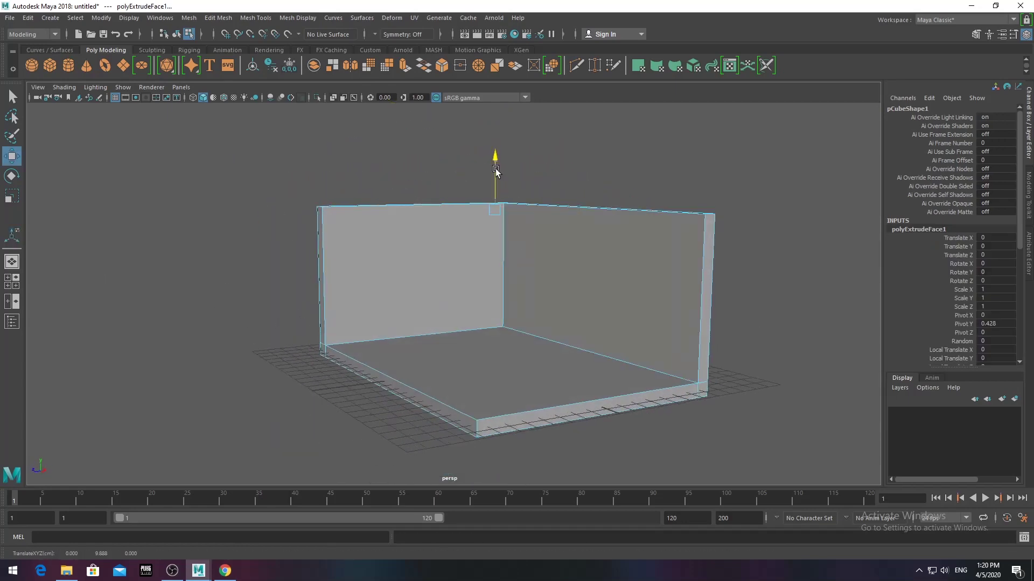
left_click(669, 219)
- Adjust the vertices at the wall ends, then return to object selection
left_click_drag(669, 219, 461, 261, "alt")
right_click_drag(461, 261, 410, 261)
mouse_move(410, 260)
left_mouse_down("alt")
mouse_move(349, 195)
mouse_move(446, 449)
left_mouse_up("alt")
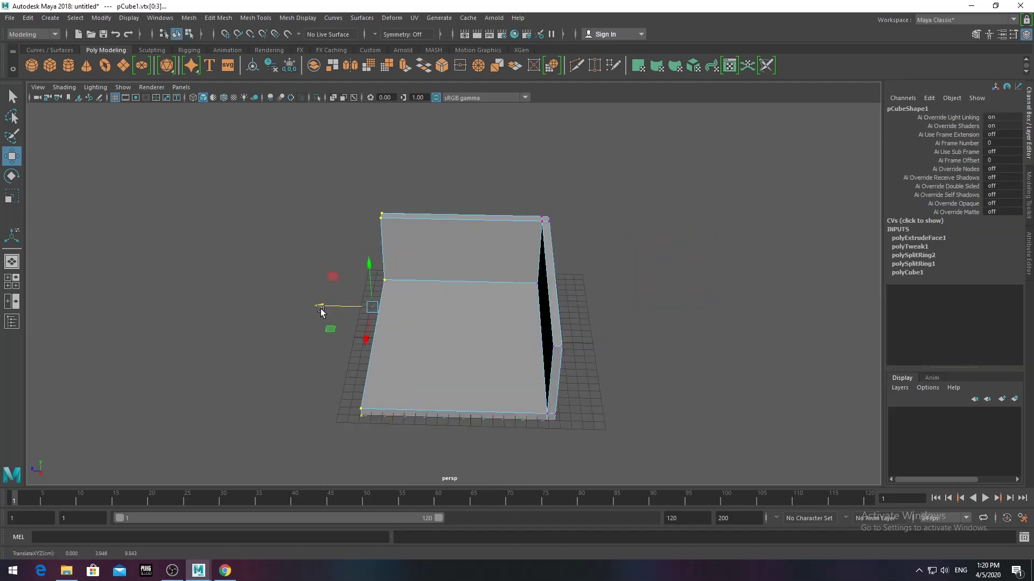
left_click_drag(320, 311, 496, 203, "alt")
left_click_drag(496, 204, 592, 408)
left_click_drag(630, 307, 563, 323, "alt")
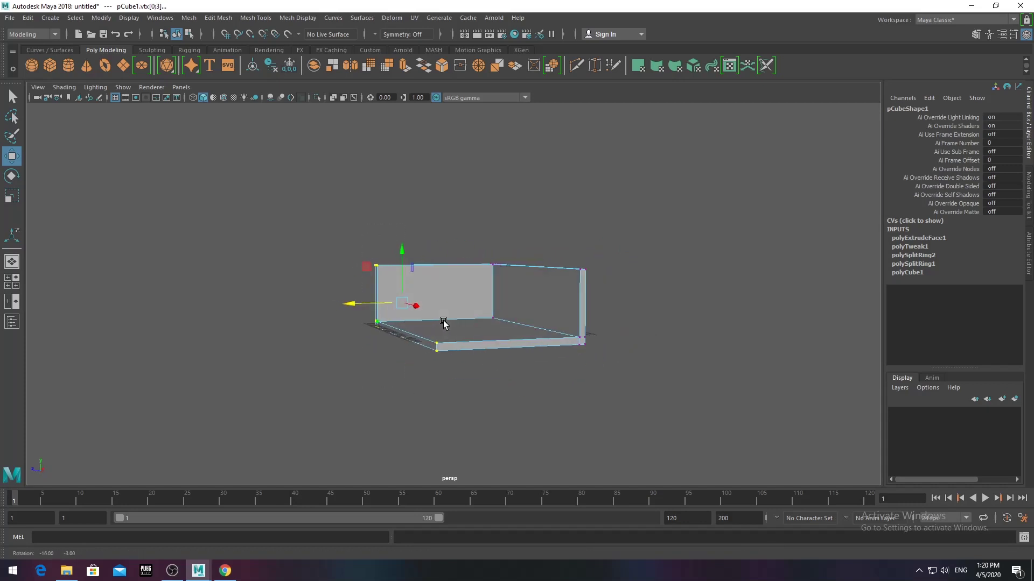
key("F8")
mouse_move(612, 295)
left_mouse_down("alt")
mouse_move(526, 282)
mouse_move(637, 254)
mouse_move(591, 277)
left_mouse_up("alt")
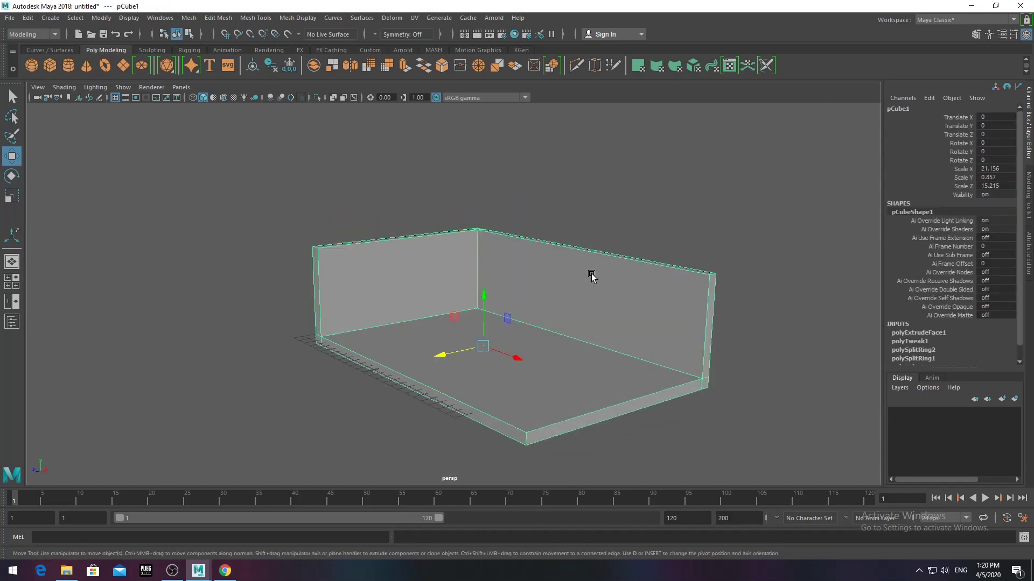
mouse_move(587, 322)
left_mouse_down("alt")
mouse_move(477, 350)
mouse_move(544, 342)
mouse_move(512, 311)
mouse_move(308, 288)
mouse_move(345, 215)
left_mouse_up("alt")
- Insert an edge loop across the floor near the back wall
key("t")
left_click(333, 17)
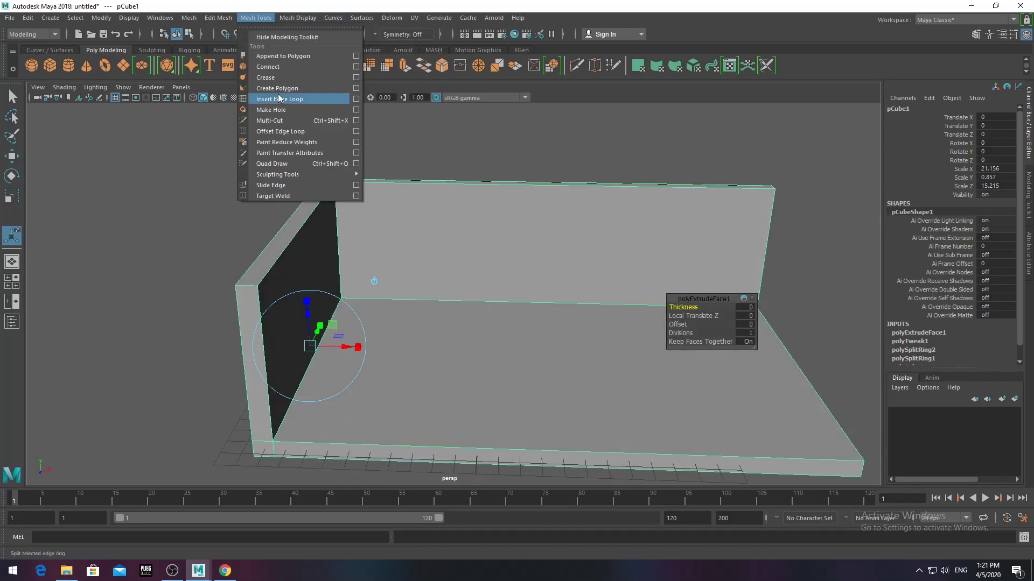
left_click(278, 94)
left_click_drag(376, 420, 408, 351)
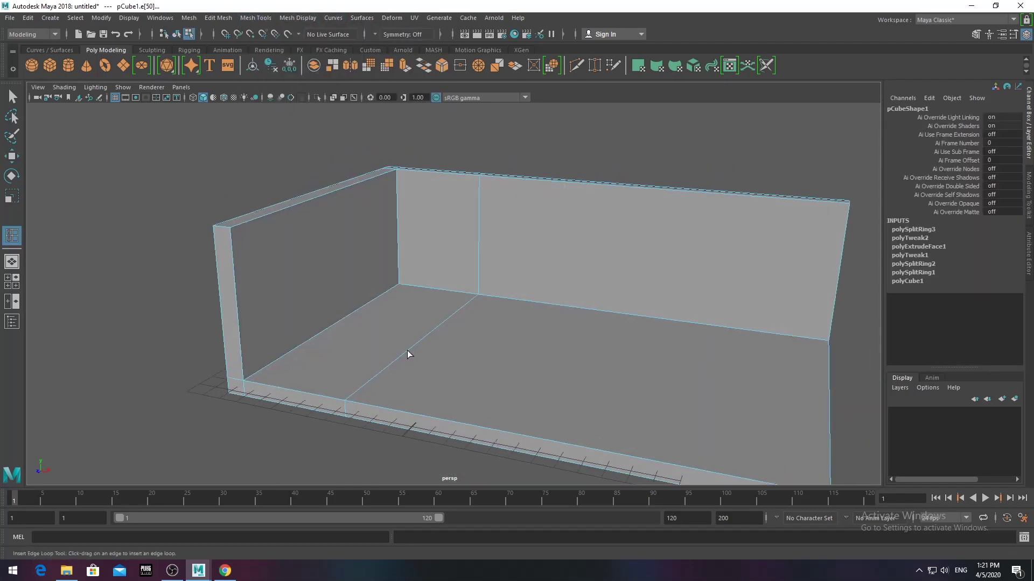
- Extrude the floor strip beside the wall into a raised platform
key("q")
left_click(395, 293)
left_click_drag(395, 293, 505, 298, "alt")
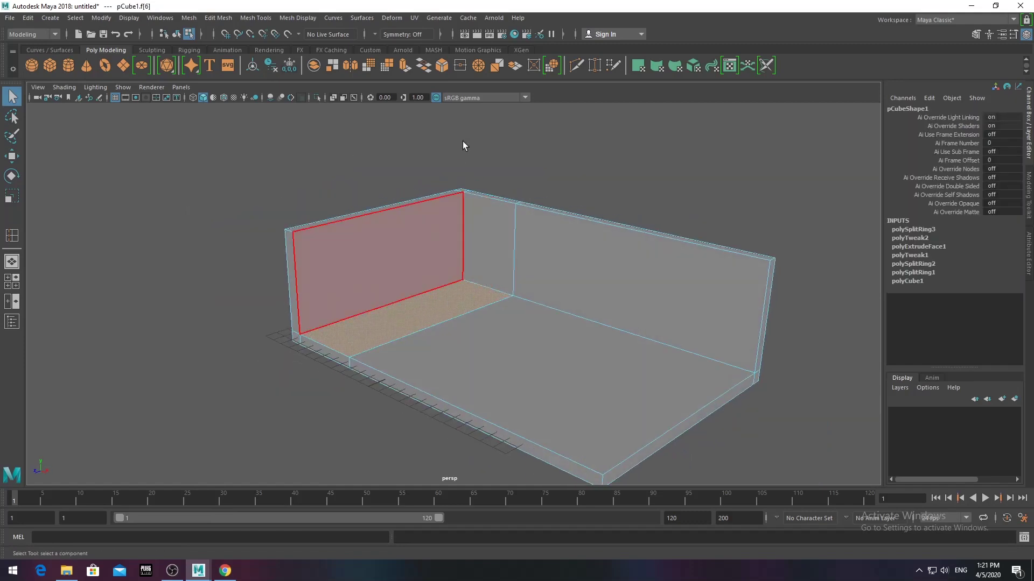
key("ctrl+e")
mouse_move(407, 261)
left_mouse_down("alt")
mouse_move(547, 215)
mouse_move(581, 231)
left_mouse_up("alt")
left_click(581, 231)
left_click_drag(434, 277, 676, 215, "alt")
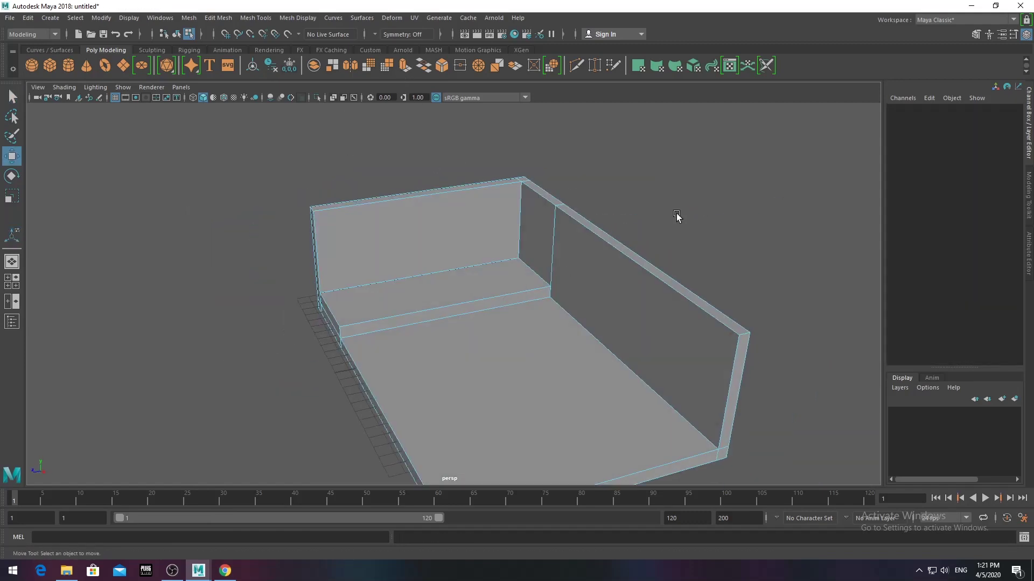
right_click_drag(462, 247, 512, 224)
mouse_move(513, 224)
left_mouse_down("alt")
mouse_move(526, 237)
mouse_move(454, 268)
mouse_move(552, 264)
mouse_move(335, 258)
mouse_move(466, 261)
left_mouse_up("alt")
- Raise the room mesh's top-edge vertices slightly
left_click(551, 265)
left_click_drag(300, 189, 743, 265)
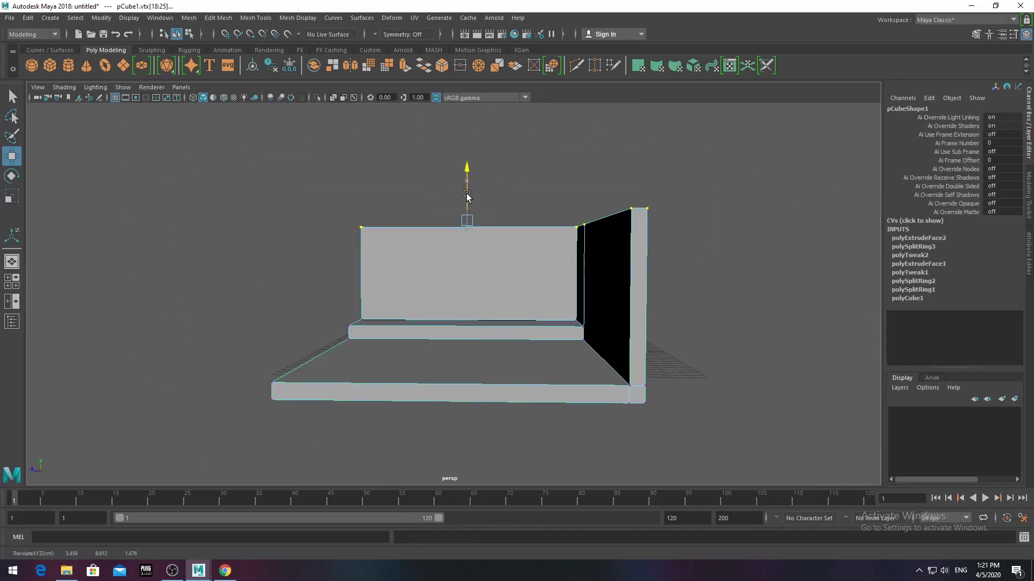
left_click_drag(466, 196, 467, 184)
scroll(473, 323, "up", 5)
key("F8")
- Add a new polygon cube, pCube2, to the scene
left_click_drag(473, 231, 397, 226, "alt")
scroll(340, 262, "up", 4)
scroll(376, 261, "down", 5)
left_click_drag(422, 260, 530, 358, "alt")
left_click(50, 65)
scroll(421, 295, "up", 4)
- Move the new cube over to the left wall
mouse_move(550, 293)
left_mouse_down()
mouse_move(404, 277)
mouse_move(434, 261)
left_mouse_up()
scroll(413, 289, "up", 5)
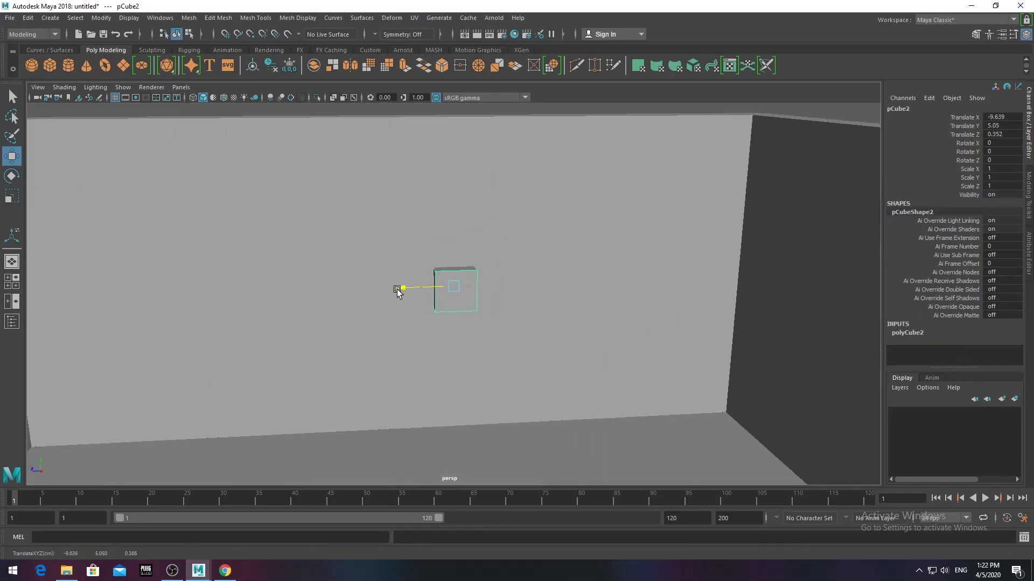
key("space")
scroll(635, 381, "up", 3)
scroll(151, 242, "down", 3)
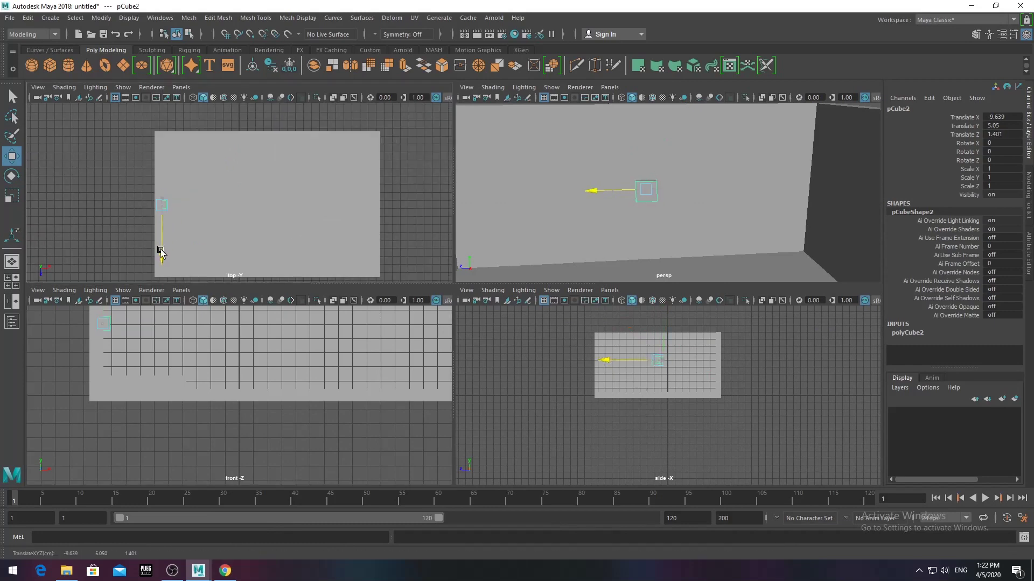
key("space")
- Scale the cube into a thin, wide panel and set it flush against the wall
key("r")
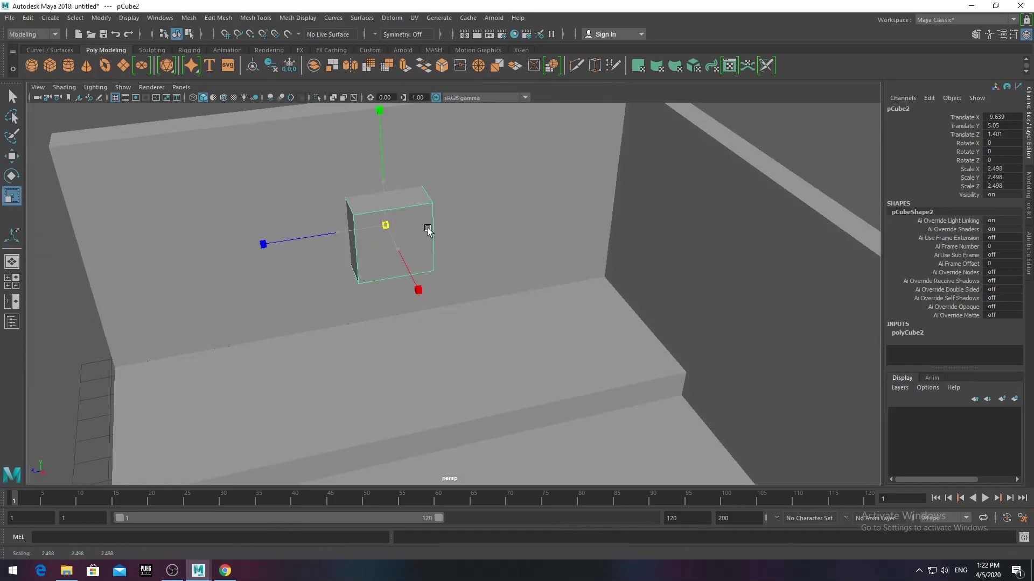
left_click_drag(387, 207, 352, 246, "alt")
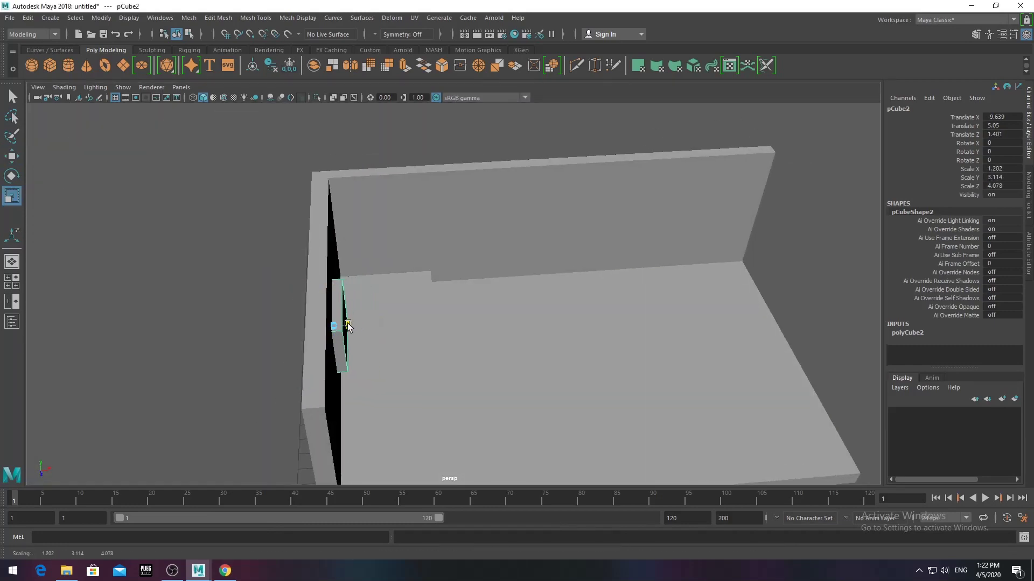
mouse_move(433, 289)
left_mouse_down("alt")
mouse_move(457, 318)
mouse_move(439, 303)
mouse_move(398, 318)
left_mouse_up("alt")
key("w")
mouse_move(398, 318)
left_mouse_down("alt")
mouse_move(510, 344)
mouse_move(389, 294)
left_mouse_up("alt")
left_click_drag(389, 294, 412, 311)
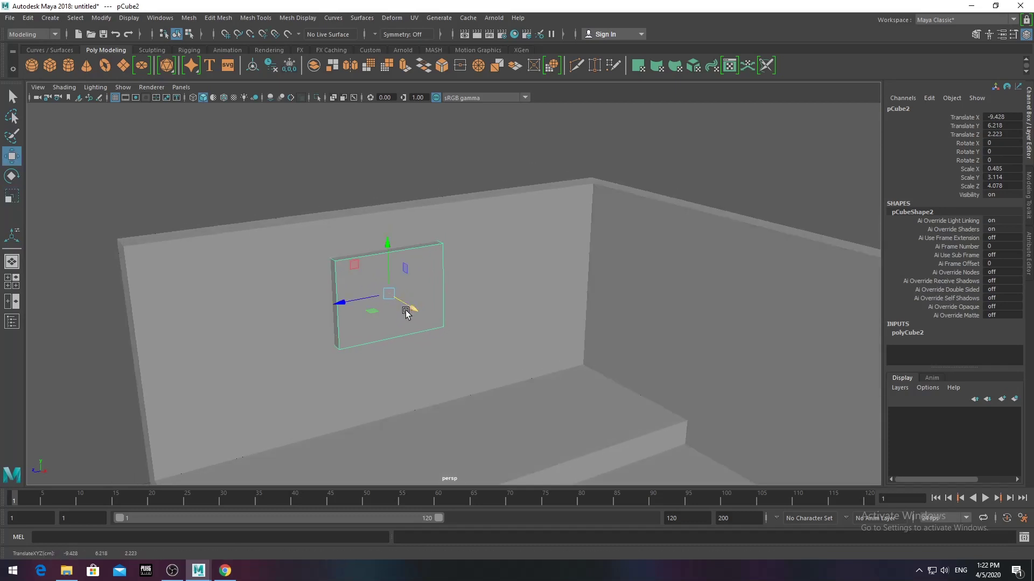
left_click_drag(321, 316, 319, 317)
- Raise the panel higher up the left wall
mouse_move(319, 318)
left_mouse_down("alt")
mouse_move(418, 287)
mouse_move(513, 287)
mouse_move(398, 344)
left_mouse_up("alt")
right_click_drag(397, 344, 501, 321, "alt")
left_click_drag(502, 321, 462, 323, "alt")
key("w")
middle_click_drag(462, 323, 450, 272)
mouse_move(450, 273)
left_mouse_down("alt")
mouse_move(476, 312)
mouse_move(471, 329)
left_mouse_up("alt")
left_click(256, 17)
left_click(269, 90)
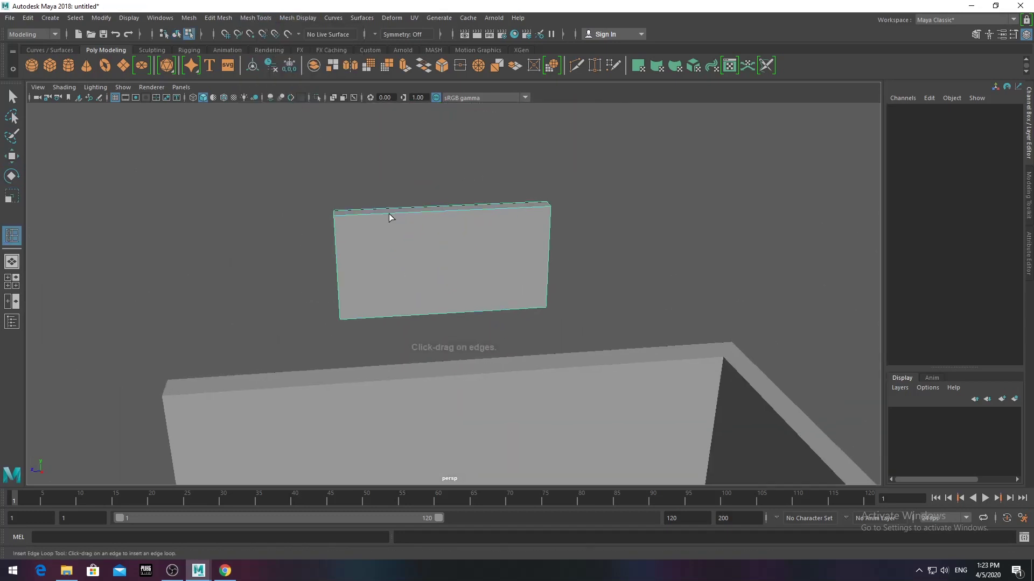
- Insert edge loops near the panel's left and right edges
key("f")
left_click_drag(296, 256, 299, 262)
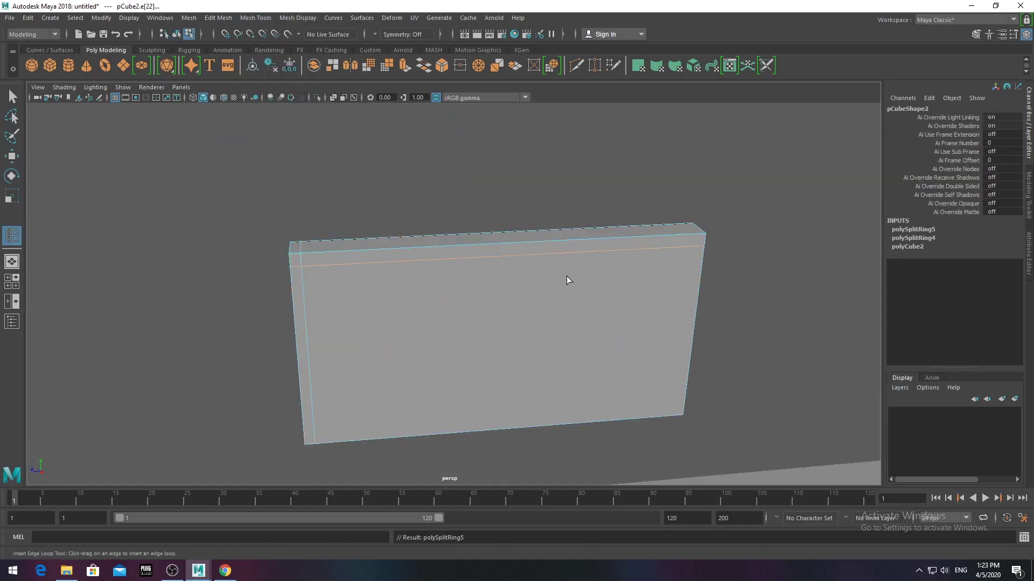
left_click(693, 252)
left_click_drag(693, 252, 700, 262, "alt")
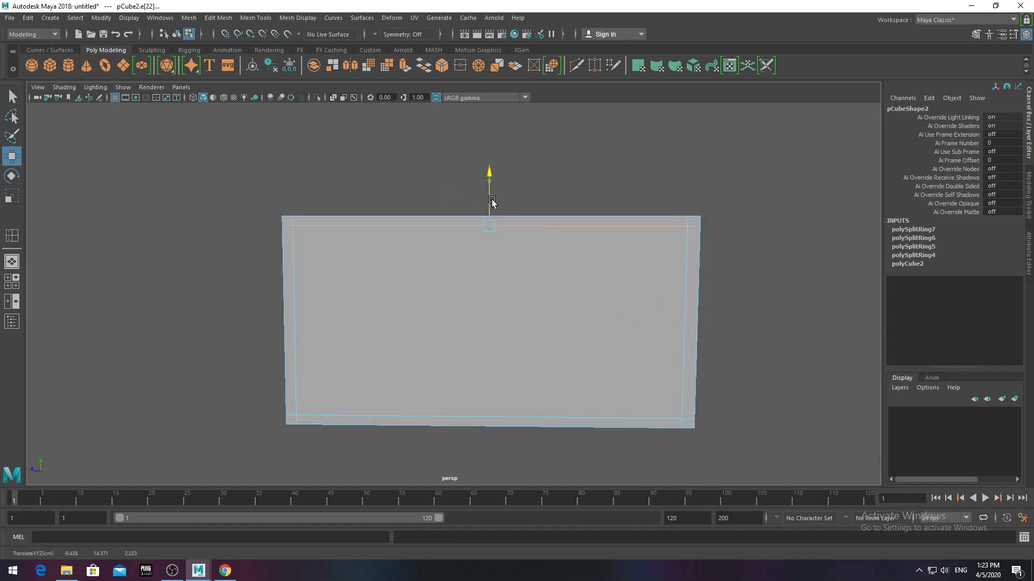
- Extrude the panel's inner front face inward to form a window frame
right_click(434, 260)
left_click(434, 232)
left_click(454, 295)
left_click_drag(454, 295, 469, 289, "alt")
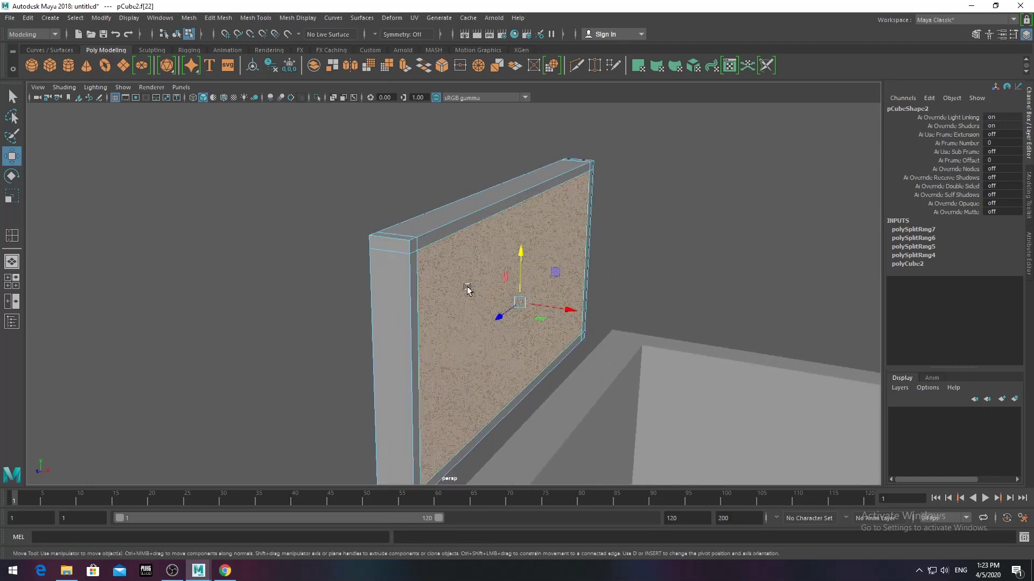
key("ctrl+e")
mouse_move(567, 320)
left_mouse_down("alt")
mouse_move(564, 311)
mouse_move(700, 303)
left_mouse_up("alt")
key("F8")
- Move the window frame lower down the left wall
left_click_drag(623, 277, 451, 302, "alt")
mouse_move(471, 253)
left_mouse_down()
mouse_move(488, 301)
mouse_move(525, 288)
mouse_move(557, 360)
mouse_move(591, 341)
mouse_move(512, 346)
mouse_move(484, 302)
left_mouse_up()
left_click_drag(482, 294, 490, 314)
mouse_move(489, 315)
left_mouse_down("alt")
mouse_move(521, 168)
mouse_move(545, 272)
mouse_move(485, 210)
left_mouse_up("alt")
- Select the frame's vertices and review the whole frame from several angles
right_click_drag(485, 210, 426, 201)
mouse_move(425, 201)
left_mouse_down("alt")
mouse_move(533, 199)
mouse_move(462, 167)
mouse_move(595, 314)
mouse_move(496, 291)
mouse_move(547, 302)
mouse_move(433, 365)
left_mouse_up("alt")
mouse_move(434, 185)
left_mouse_down("alt")
mouse_move(544, 231)
mouse_move(625, 290)
mouse_move(609, 272)
mouse_move(600, 286)
left_mouse_up("alt")
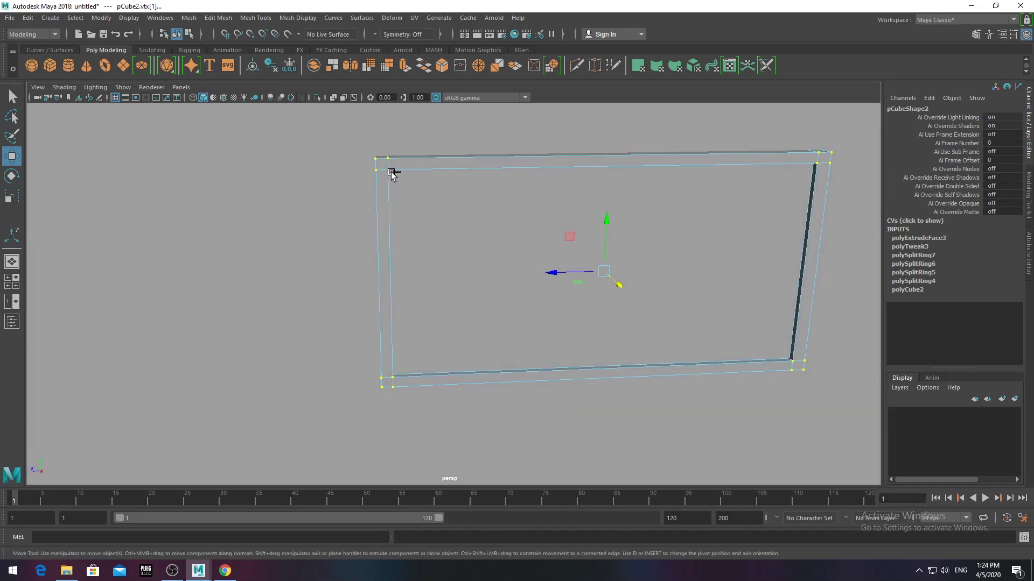
mouse_move(641, 280)
left_mouse_down("alt")
mouse_move(620, 294)
mouse_move(618, 242)
mouse_move(608, 264)
left_mouse_up("alt")
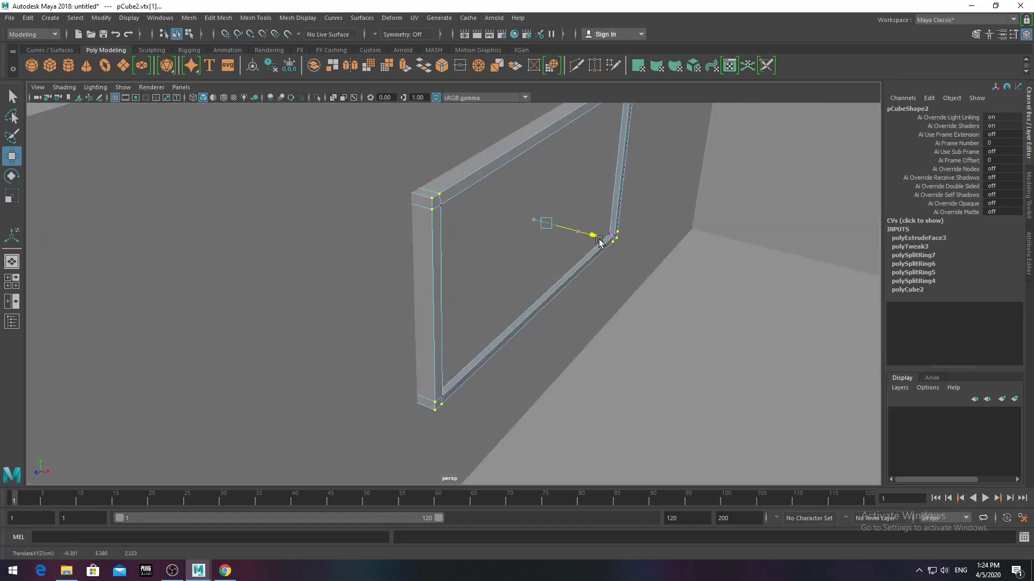
mouse_move(509, 205)
left_mouse_down("alt")
mouse_move(591, 272)
mouse_move(485, 269)
left_mouse_up("alt")
scroll(197, 261, "down", 5)
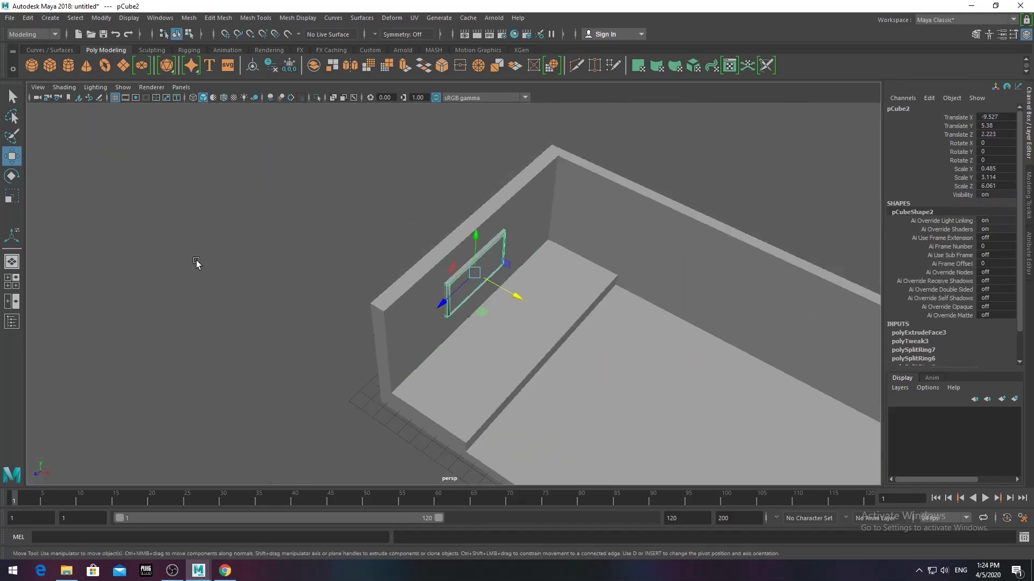
- Clear the selection and select the room mesh near the platform
left_click(197, 261)
mouse_move(583, 327)
left_mouse_down("alt")
mouse_move(606, 316)
mouse_move(553, 366)
left_mouse_up("alt")
left_click(552, 366)
scroll(586, 325, "up", 5)
- Extrude the thin strip face along the platform's front into a lower second step
left_click_drag(586, 325, 542, 303, "alt")
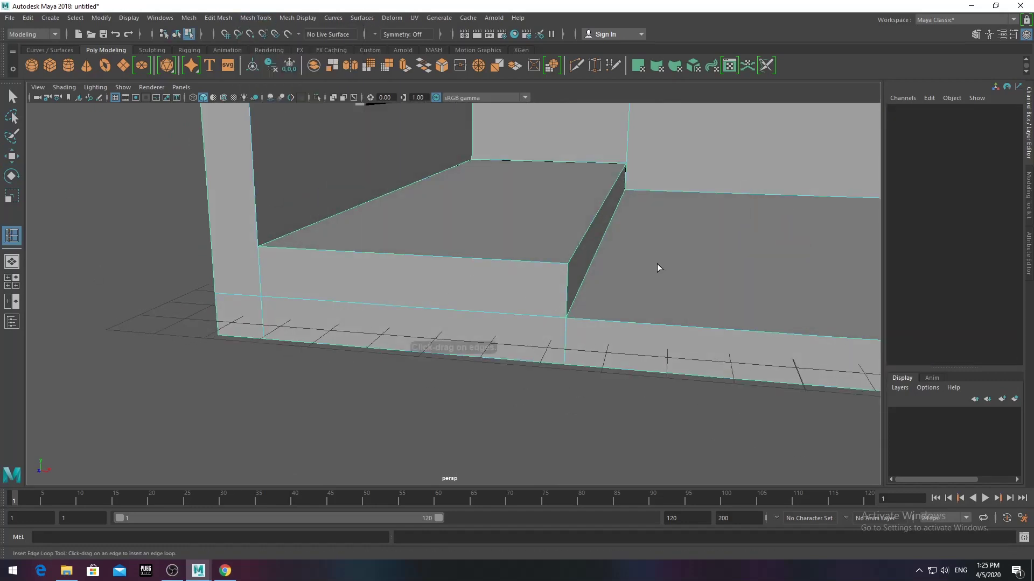
left_click_drag(656, 264, 499, 321, "alt")
right_click_drag(369, 231, 415, 245)
left_click(514, 278)
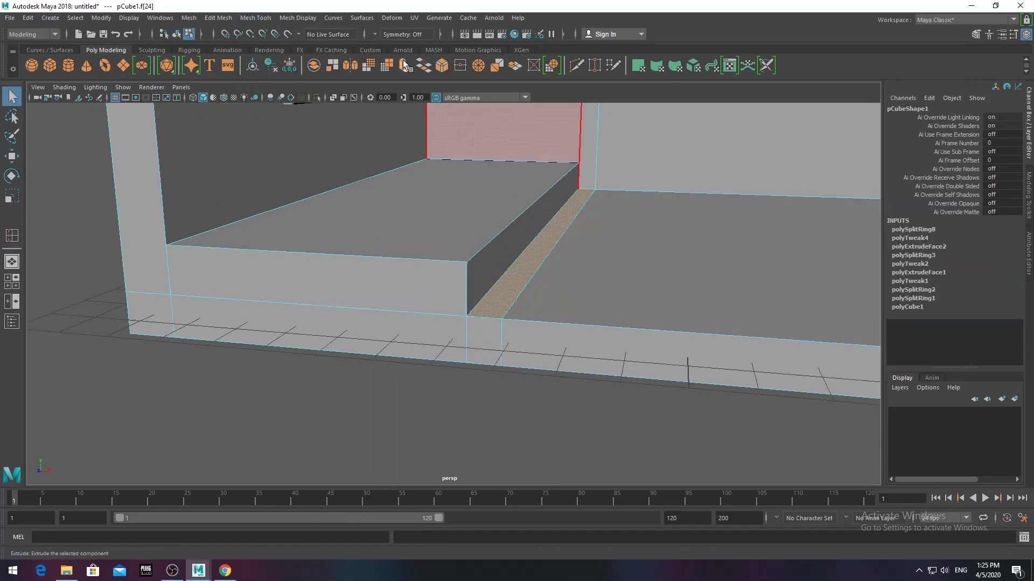
key("ctrl+e")
right_click_drag(439, 232, 461, 205)
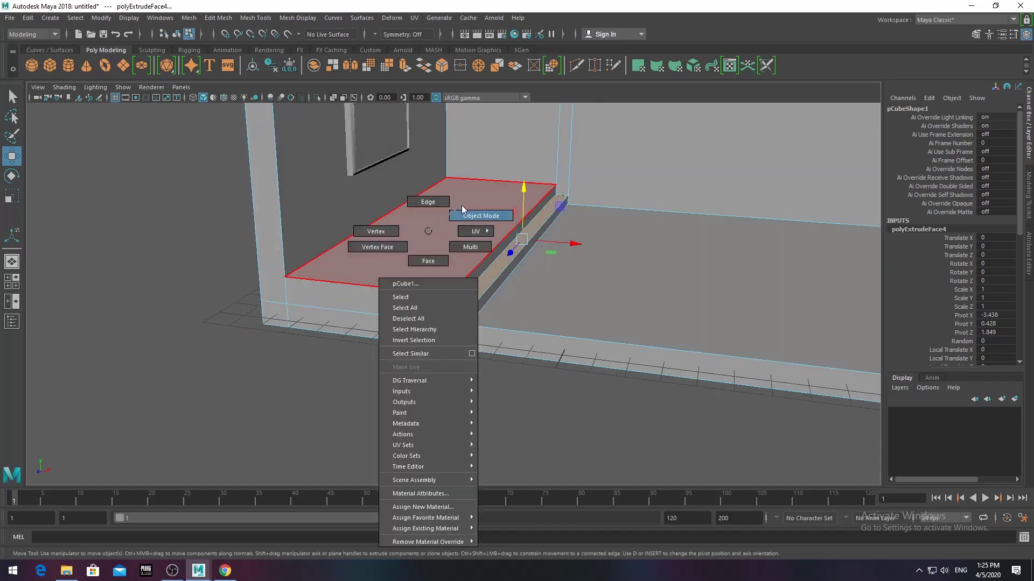
- Reselect the room mesh and zoom out to view the whole room
mouse_move(545, 259)
left_mouse_down("alt")
mouse_move(529, 330)
mouse_move(419, 295)
mouse_move(503, 321)
left_mouse_up("alt")
left_click(503, 321)
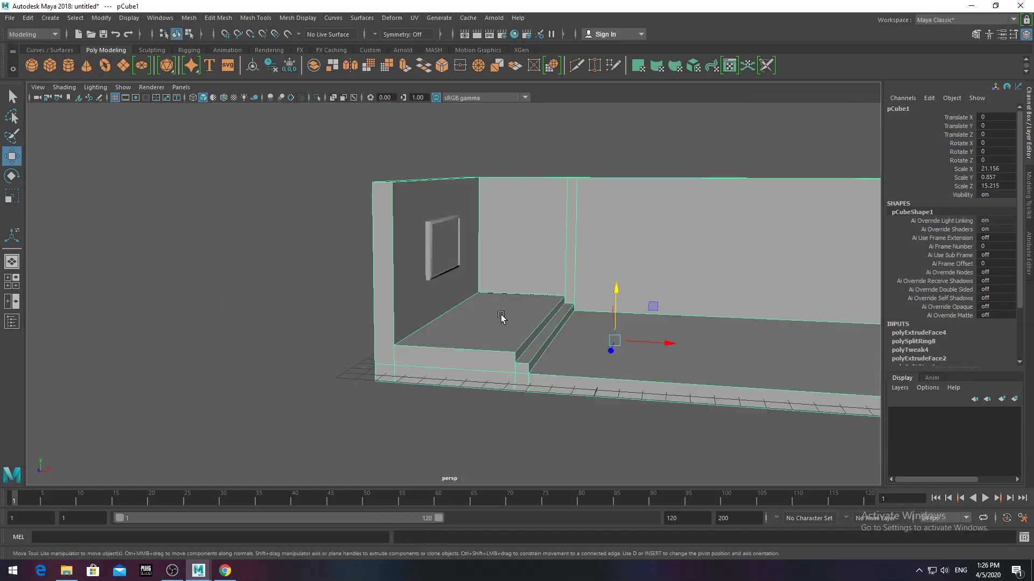
scroll(485, 242, "down", 3)
left_click_drag(485, 242, 496, 242, "alt")
scroll(496, 242, "down", 3)
- Select pCube3 and move it down into the room beside the wall as a flat slab
left_click(417, 239)
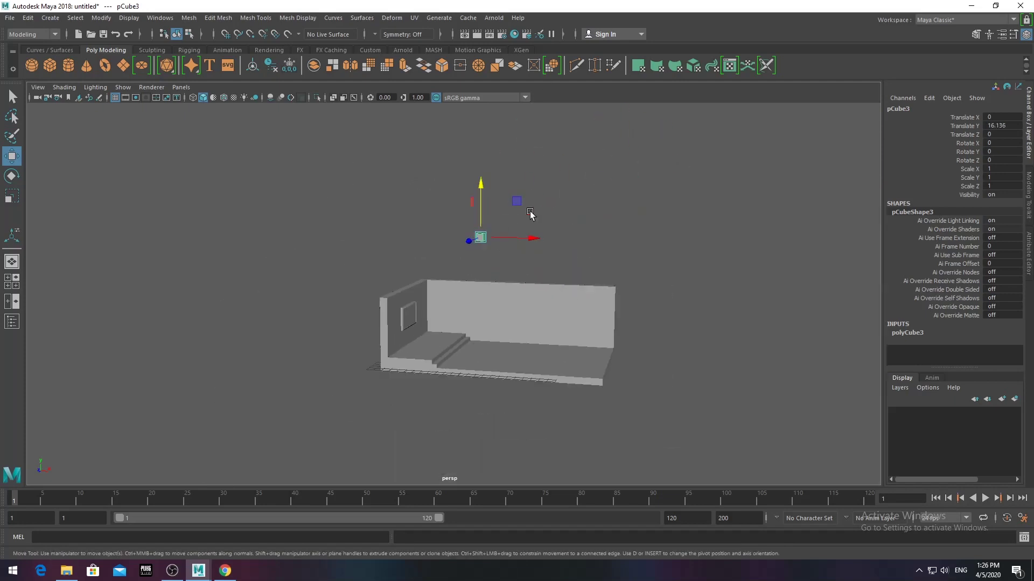
left_click(371, 235)
scroll(490, 293, "up", 5)
mouse_move(490, 293)
left_mouse_down("alt")
mouse_move(591, 324)
mouse_move(568, 291)
left_mouse_up("alt")
mouse_move(335, 369)
left_mouse_down()
mouse_move(426, 351)
mouse_move(230, 300)
left_mouse_up()
scroll(377, 308, "up", 5)
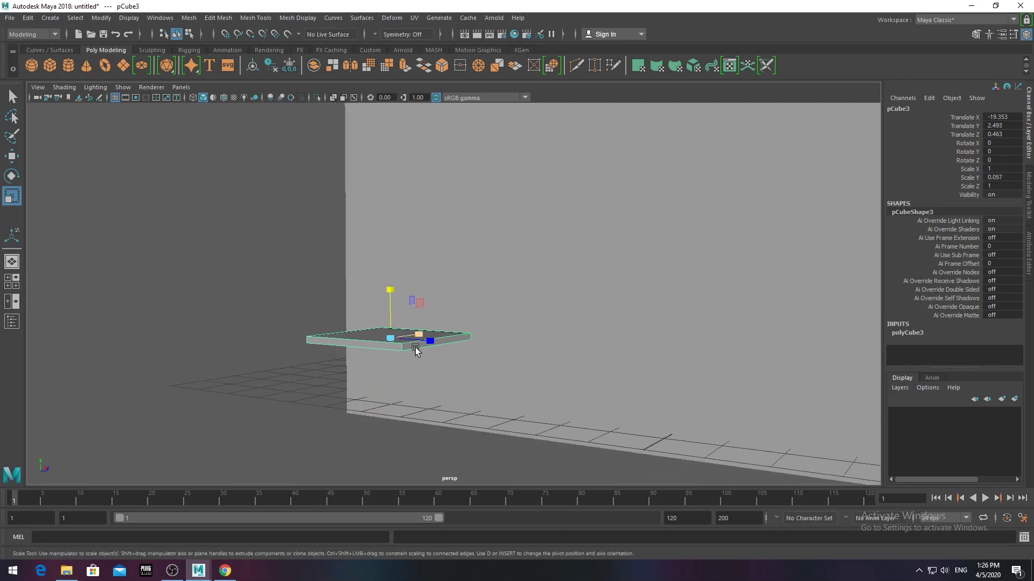
left_click_drag(412, 349, 418, 292, "alt")
mouse_move(343, 243)
left_mouse_down("alt")
mouse_move(503, 334)
mouse_move(425, 291)
left_mouse_up("alt")
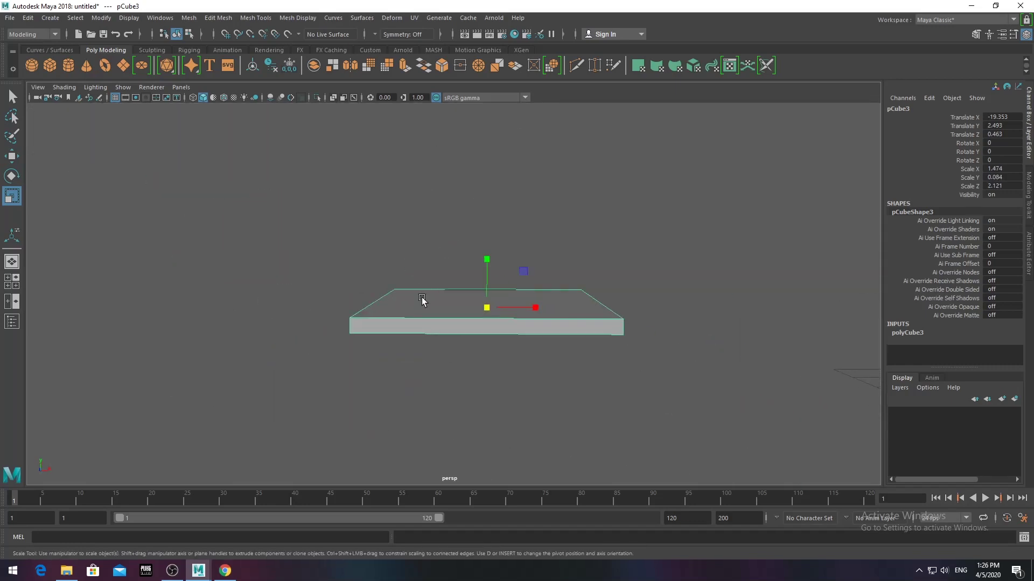
- Bevel the slab's edges with fraction 0.3
right_click_drag(424, 290, 425, 263)
left_click(425, 291)
mouse_move(411, 314)
left_mouse_down("alt")
mouse_move(537, 363)
mouse_move(559, 319)
left_mouse_up("alt")
left_click_drag(612, 367, 597, 334, "alt")
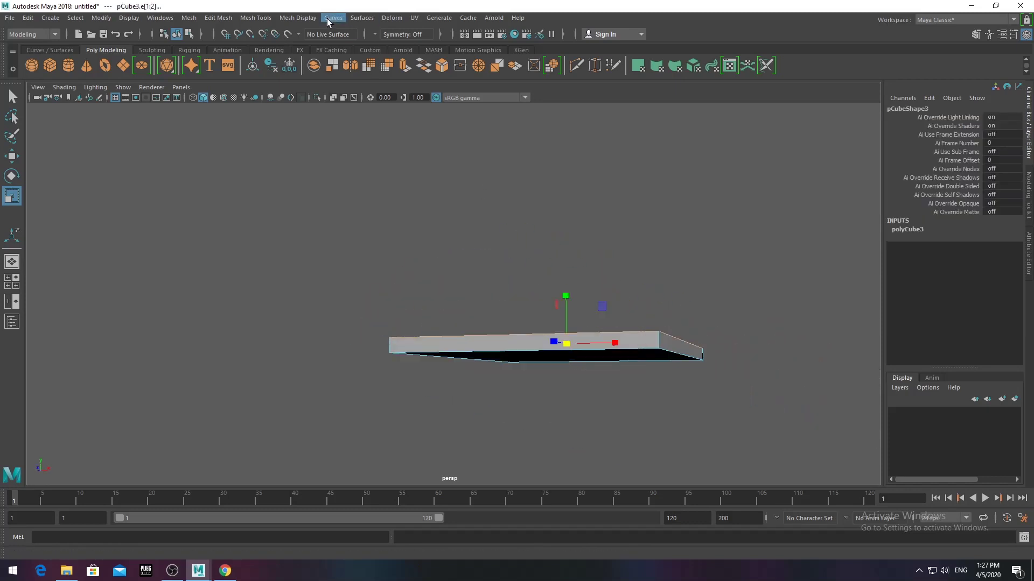
left_click(334, 17)
left_click(228, 56)
mouse_move(377, 302)
left_mouse_down("alt")
mouse_move(429, 259)
mouse_move(700, 328)
mouse_move(405, 302)
mouse_move(415, 386)
mouse_move(495, 385)
mouse_move(364, 318)
left_mouse_up("alt")
left_click(464, 298)
- Preview the slab smoothed, then create a cylinder scaled into a tall thin table leg
key("3")
key("1")
left_click(406, 302)
left_click(69, 65)
key("w")
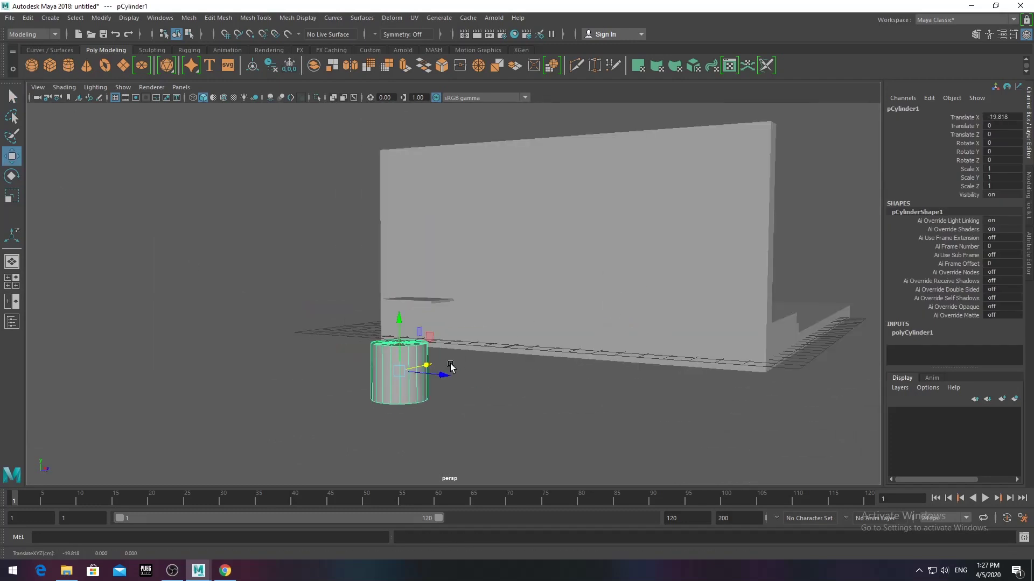
left_click_drag(451, 366, 425, 371, "alt")
mouse_move(392, 331)
left_mouse_down()
mouse_move(422, 173)
mouse_move(371, 323)
mouse_move(411, 365)
left_mouse_up()
key("w")
- In the wireframe top view, position the leg and adjust its top ring of vertices
key("space")
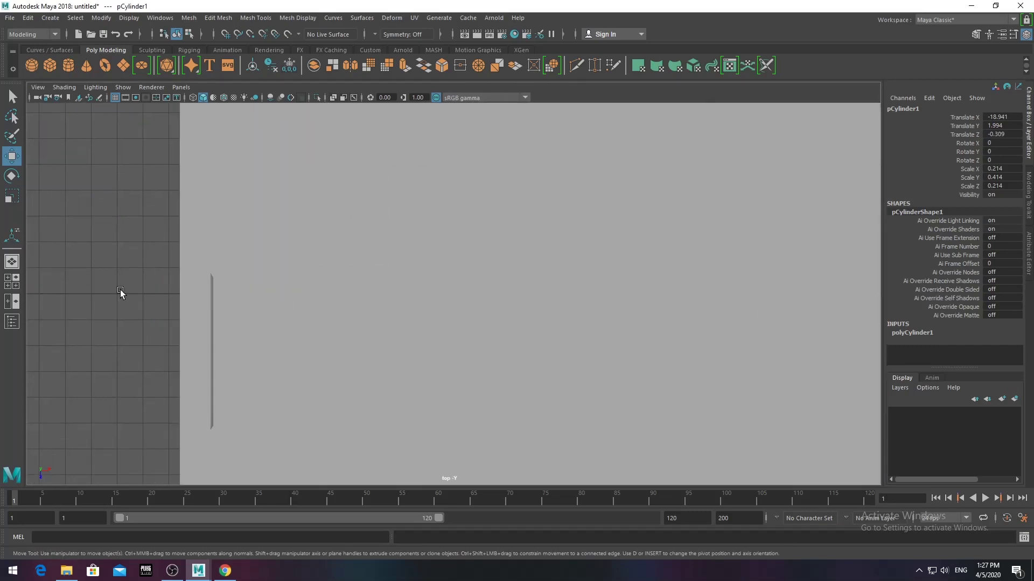
left_click(193, 98)
scroll(325, 203, "up", 2)
scroll(494, 293, "up", 2)
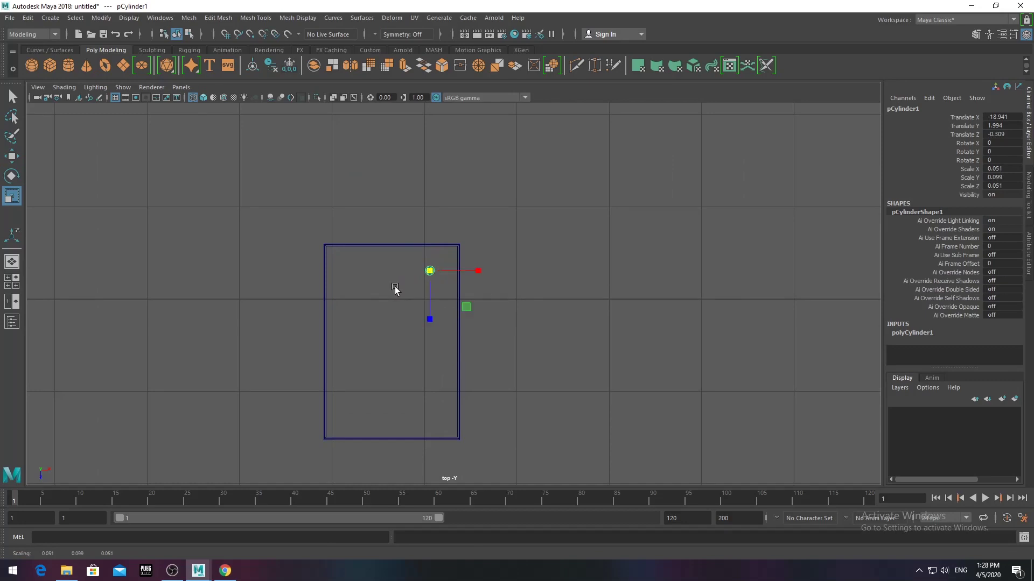
key("space")
mouse_move(437, 311)
left_mouse_down("alt")
mouse_move(595, 270)
mouse_move(496, 307)
left_mouse_up("alt")
key("F9")
mouse_move(372, 267)
left_mouse_down()
mouse_move(452, 310)
mouse_move(473, 272)
mouse_move(383, 321)
mouse_move(289, 323)
mouse_move(496, 347)
mouse_move(421, 257)
mouse_move(554, 344)
mouse_move(444, 319)
left_mouse_up()
scroll(485, 323, "down", 2)
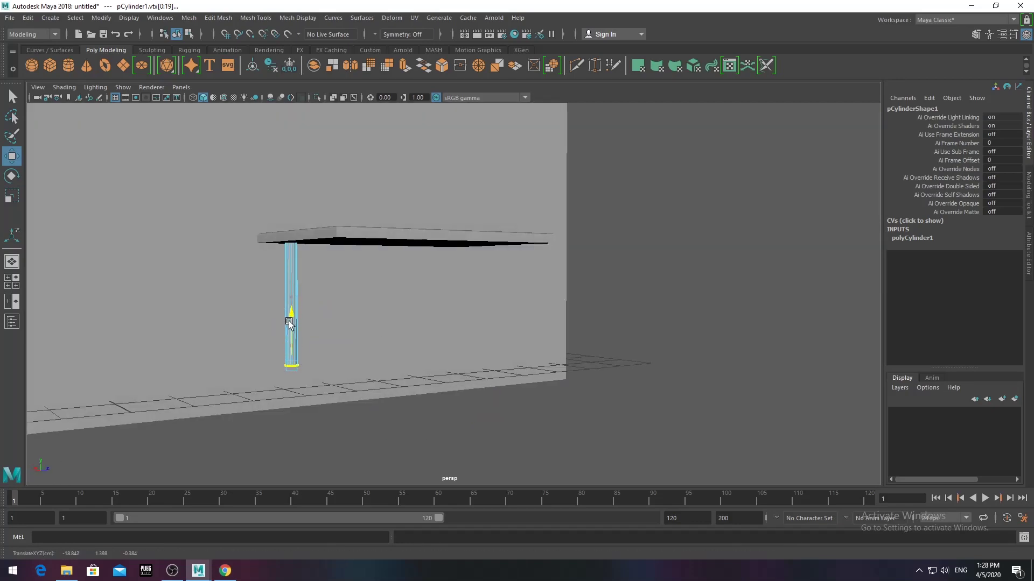
key("F8")
left_click(496, 347)
- Select the table legs in the wireframe top view, then orbit out to the table
key("space")
left_click(433, 252)
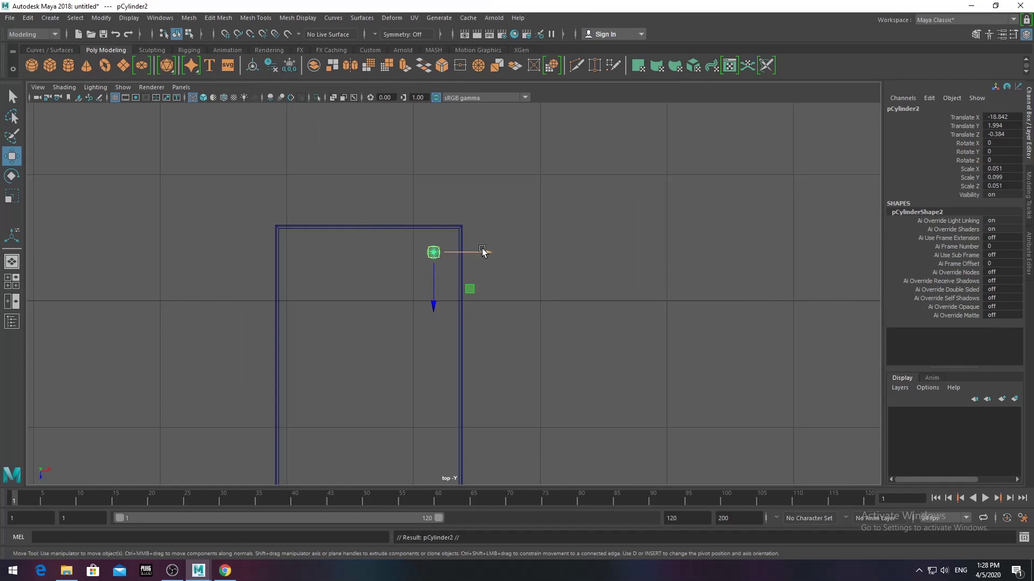
scroll(355, 264, "down", 5)
scroll(460, 299, "up", 3)
left_click(460, 298, "shift")
key("space")
mouse_move(657, 226)
left_mouse_down("alt")
mouse_move(422, 307)
mouse_move(382, 219)
left_mouse_up("alt")
- Combine the tabletop and four legs into one mesh, pCylinder5
left_click(188, 18)
left_click(393, 304)
left_click(438, 302)
left_click_drag(437, 301, 386, 237, "alt")
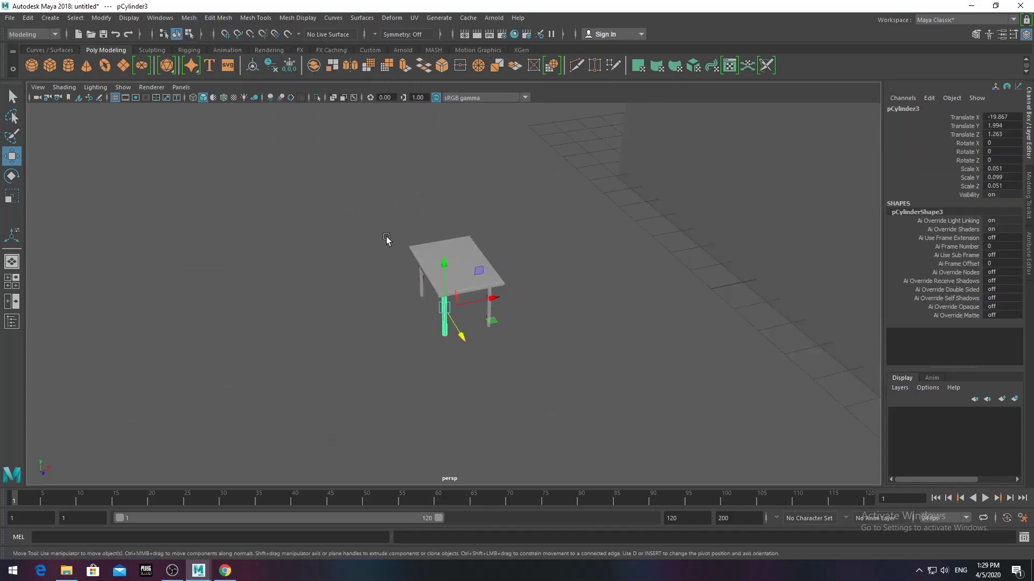
left_click(481, 275)
left_click_drag(481, 276, 526, 313, "alt")
left_click(188, 18)
left_click(210, 51)
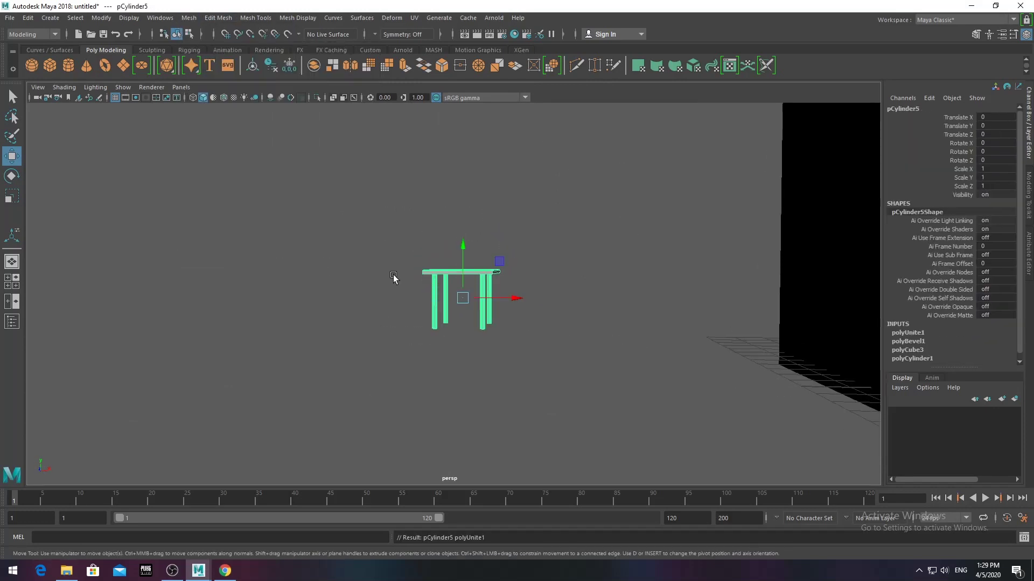
- Delete the table's history and move it into the room onto the platform
left_click_drag(398, 277, 334, 226, "alt")
left_click(267, 66)
scroll(525, 324, "up", 3)
scroll(528, 317, "down", 3)
mouse_move(508, 302)
left_mouse_down()
mouse_move(859, 396)
mouse_move(616, 386)
left_mouse_up()
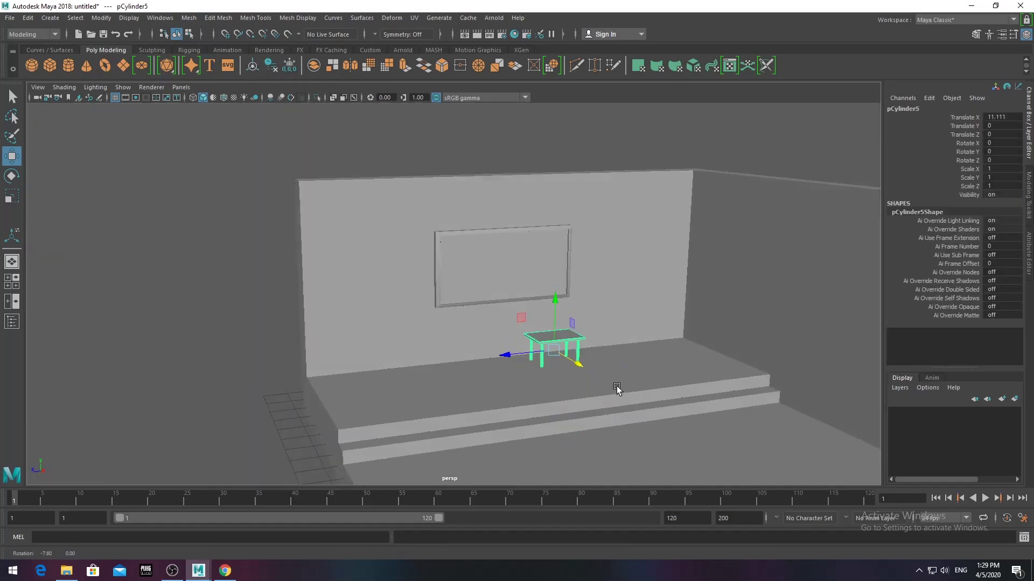
scroll(600, 296, "up", 3)
left_click_drag(534, 316, 518, 322)
scroll(518, 322, "down", 3)
scroll(594, 287, "up", 3)
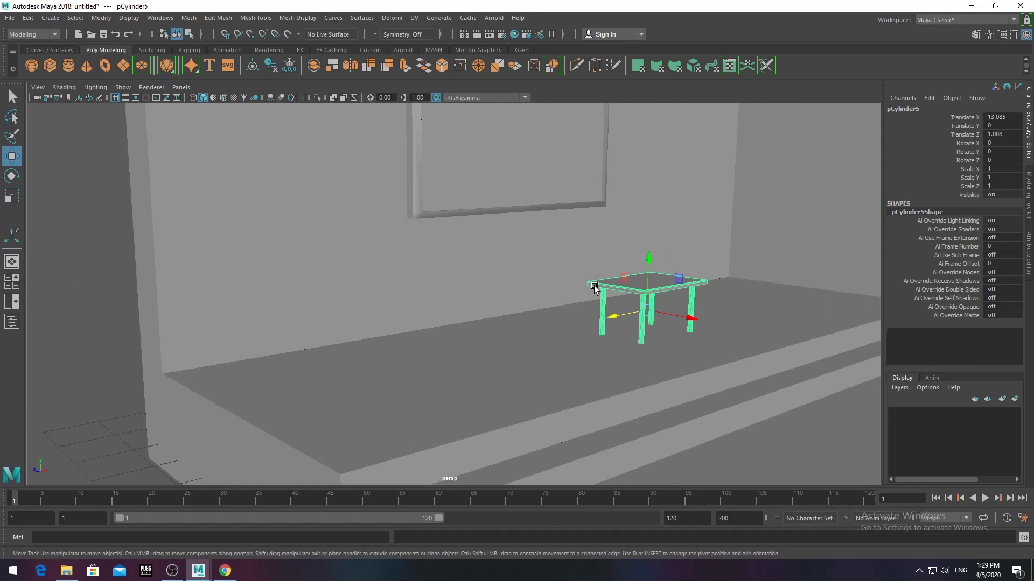
- Stretch the table to about twice its height and move it out of the room along X
mouse_move(654, 325)
left_mouse_down("alt")
mouse_move(542, 330)
mouse_move(503, 297)
mouse_move(584, 339)
mouse_move(547, 312)
mouse_move(485, 339)
mouse_move(411, 392)
mouse_move(536, 385)
left_mouse_up("alt")
key("w")
scroll(464, 353, "down", 3)
key("space")
key("space")
mouse_move(573, 338)
left_mouse_down("alt")
mouse_move(454, 330)
mouse_move(655, 325)
mouse_move(496, 320)
mouse_move(360, 335)
mouse_move(572, 327)
mouse_move(446, 281)
left_mouse_up("alt")
- Select the left table from a frontal view of both tables
left_click(656, 325)
left_click(360, 335)
left_click(586, 315)
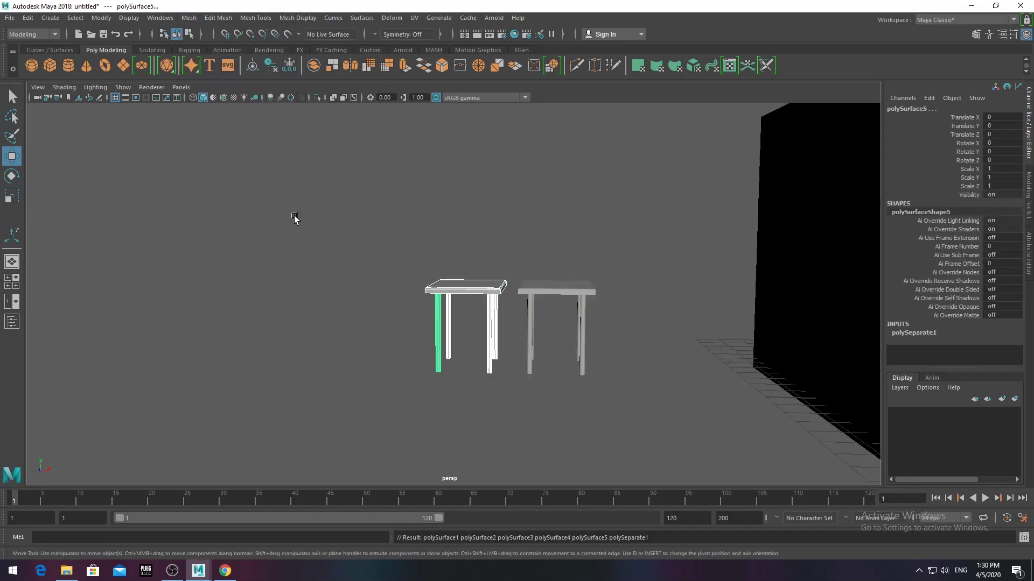
left_click(226, 108)
left_click_drag(226, 108, 438, 277, "alt")
left_click_drag(380, 215, 472, 298)
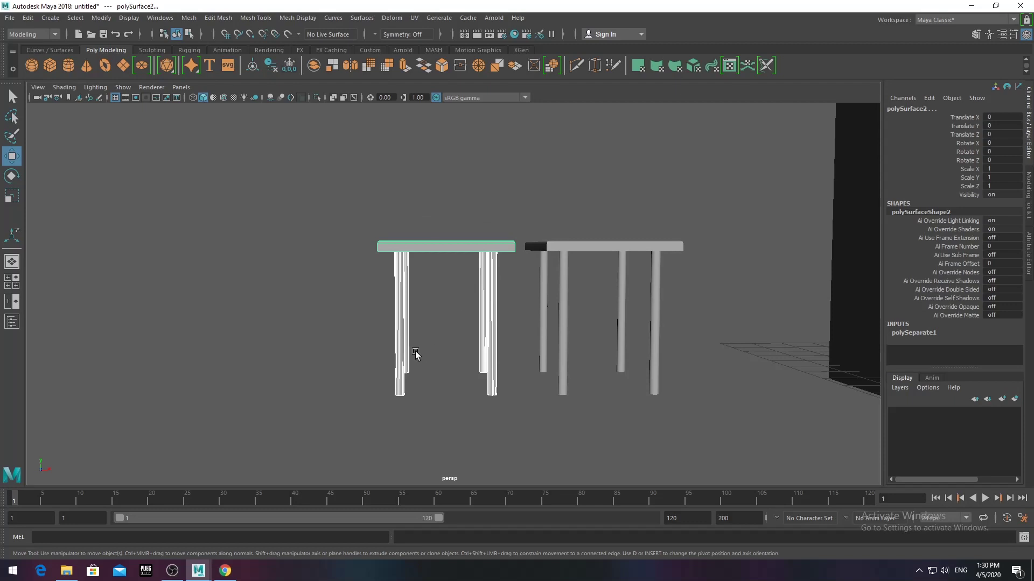
- Select the left tabletop's vertices and lower the tabletop down the legs
right_click_drag(404, 251, 443, 233)
left_click_drag(325, 201, 519, 288)
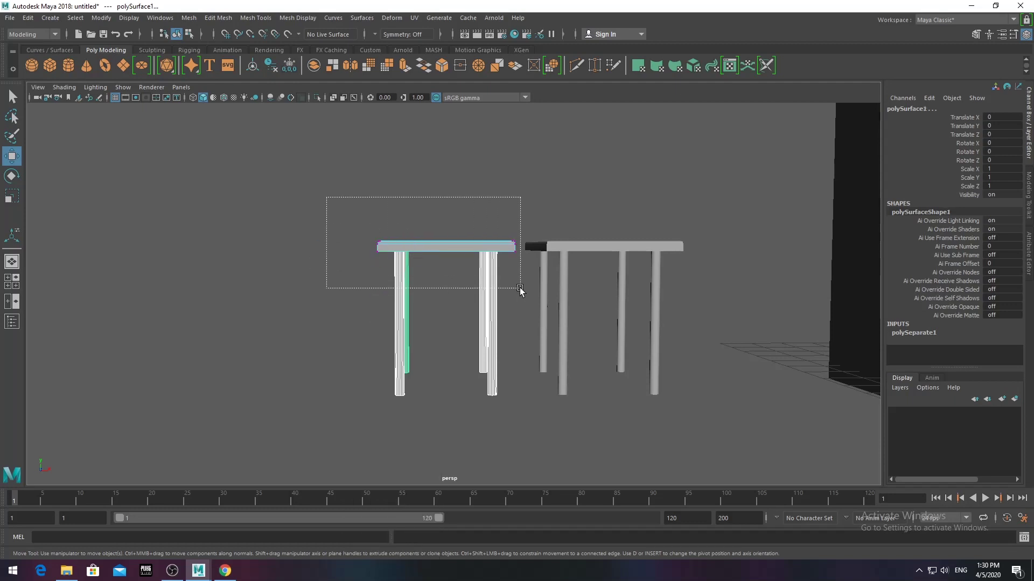
left_click_drag(338, 208, 513, 277)
left_click_drag(446, 202, 447, 245)
key("F8")
- Select the left table's legs and combine them into one mesh
left_click_drag(353, 212, 503, 277)
left_click(401, 261)
key("F9")
left_click_drag(362, 235, 414, 259)
key("F8")
left_click(492, 258)
mouse_move(505, 260)
left_mouse_down("alt")
mouse_move(526, 288)
mouse_move(519, 261)
mouse_move(533, 285)
left_mouse_up("alt")
left_click(198, 21)
left_click(213, 53)
- Select the small tabletop's vertices and slide them to make a thinner seat
key("F9")
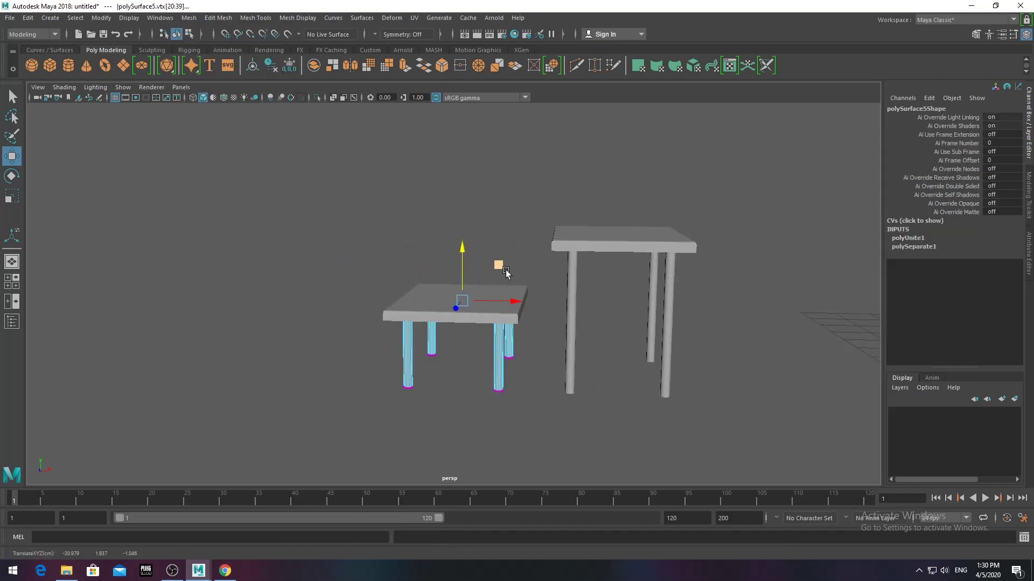
left_click_drag(506, 274, 549, 266, "alt")
left_click(452, 320)
left_click_drag(452, 320, 574, 249, "alt")
scroll(302, 324, "up", 3)
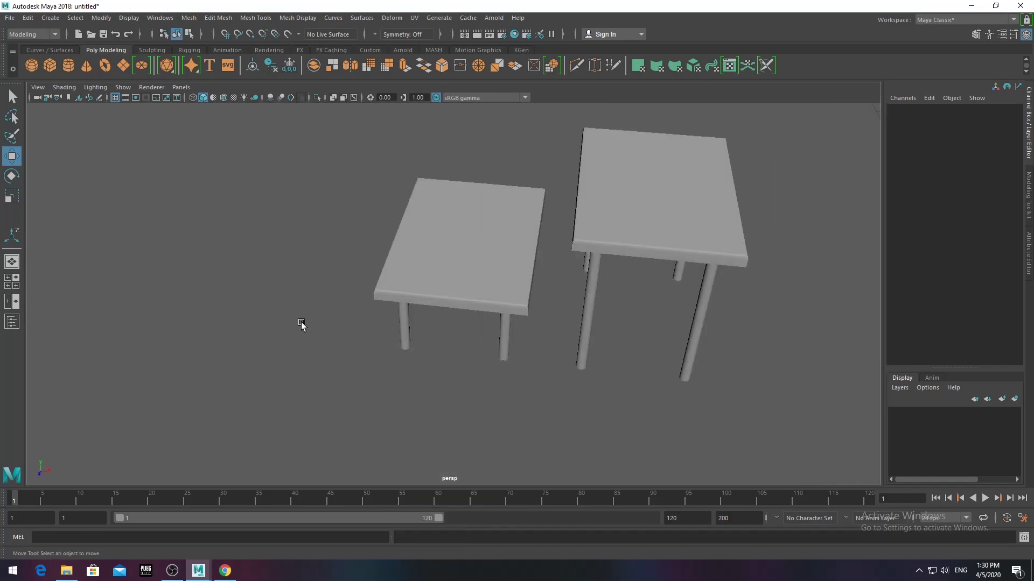
left_click_drag(302, 324, 345, 331, "alt")
left_click(346, 334)
right_click_drag(346, 286, 311, 263)
left_click_drag(225, 272, 279, 376)
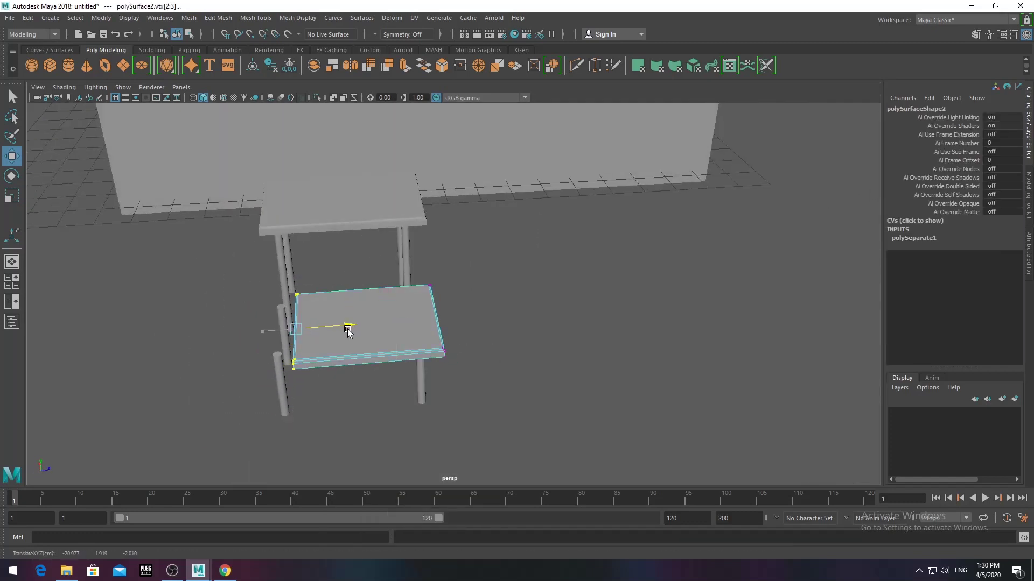
- Reselect the small tabletop as a whole object and view both tables from above
mouse_move(440, 329)
left_mouse_down("alt")
mouse_move(376, 367)
mouse_move(324, 254)
left_mouse_up("alt")
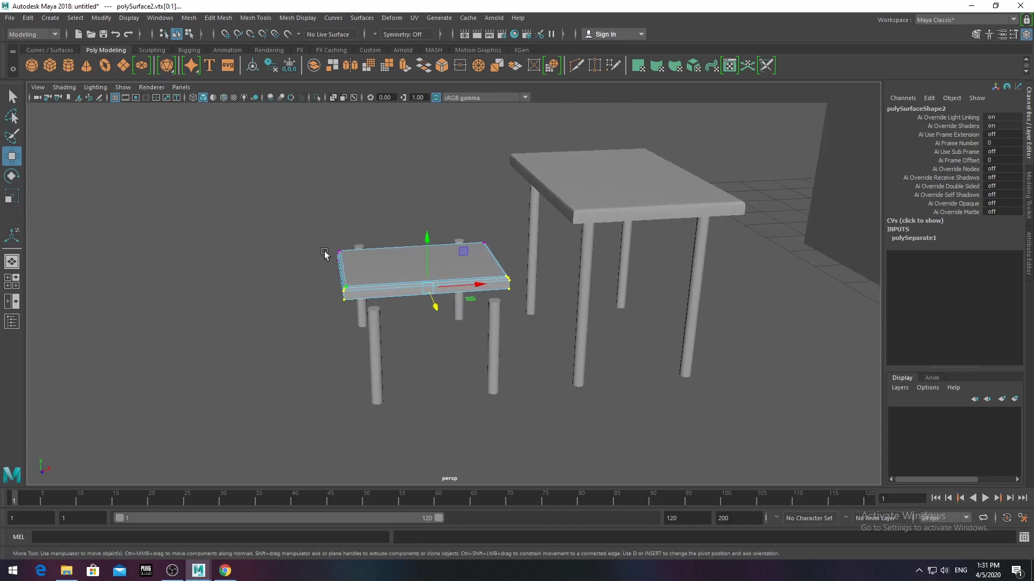
left_click_drag(448, 268, 422, 282, "alt")
right_click_drag(457, 281, 431, 290)
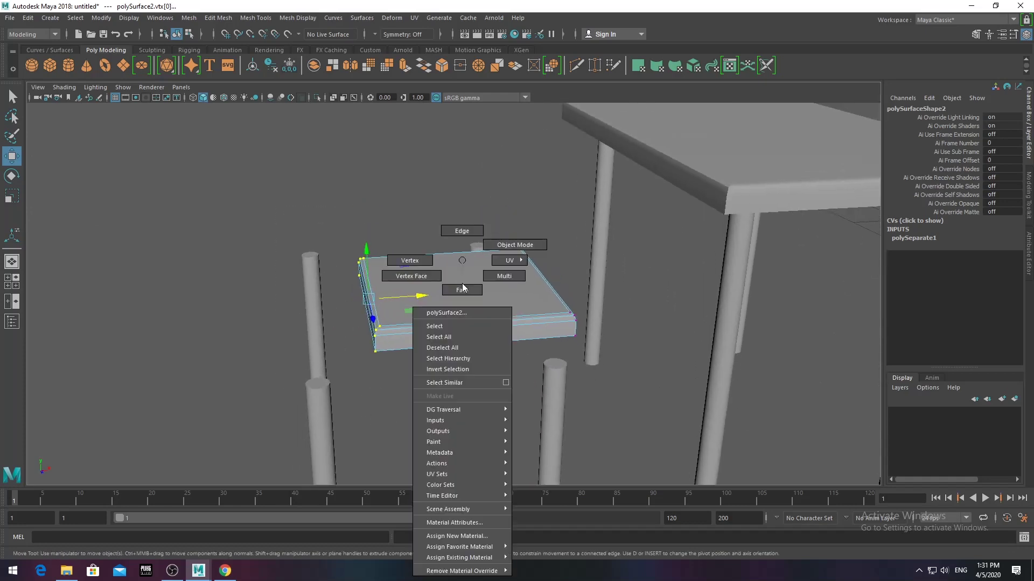
mouse_move(432, 290)
left_mouse_down("alt")
mouse_move(483, 434)
mouse_move(508, 434)
mouse_move(478, 365)
mouse_move(434, 318)
left_mouse_up("alt")
left_click(483, 434)
right_click_drag(415, 264, 502, 335, "alt")
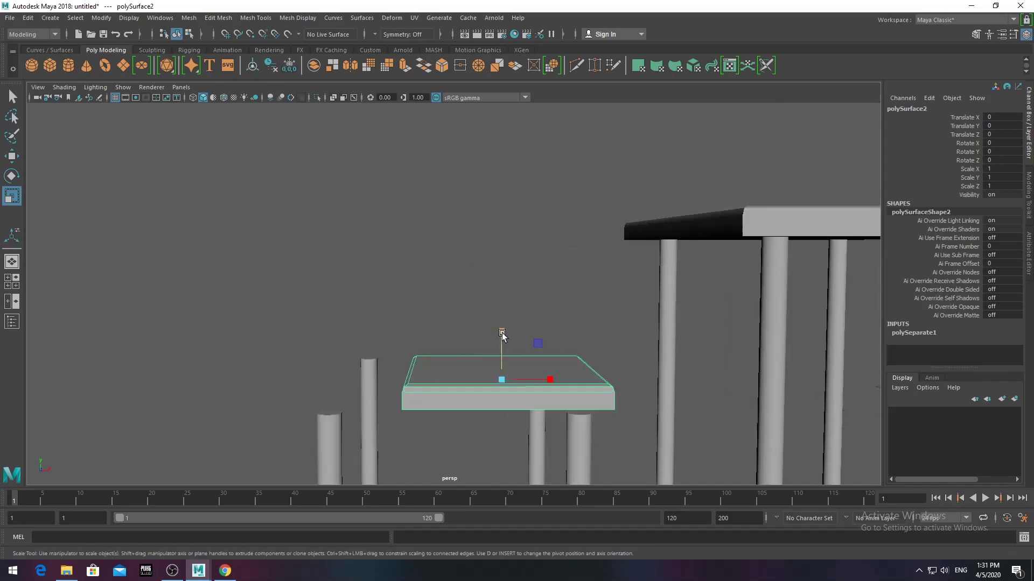
left_click_drag(507, 354, 389, 393, "alt")
left_click(189, 18)
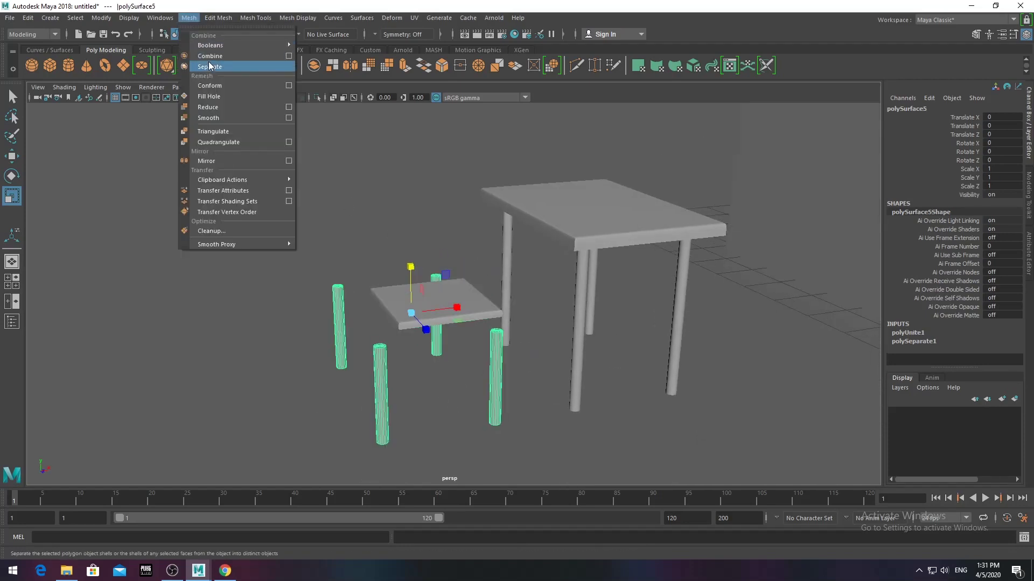
- Separate the combined legs and select the lower-left leg in the top view
left_click(208, 66)
key("space")
key("space")
scroll(312, 243, "up", 5)
scroll(357, 257, "down", 5)
scroll(325, 270, "down", 2)
key("r")
scroll(349, 204, "up", 4)
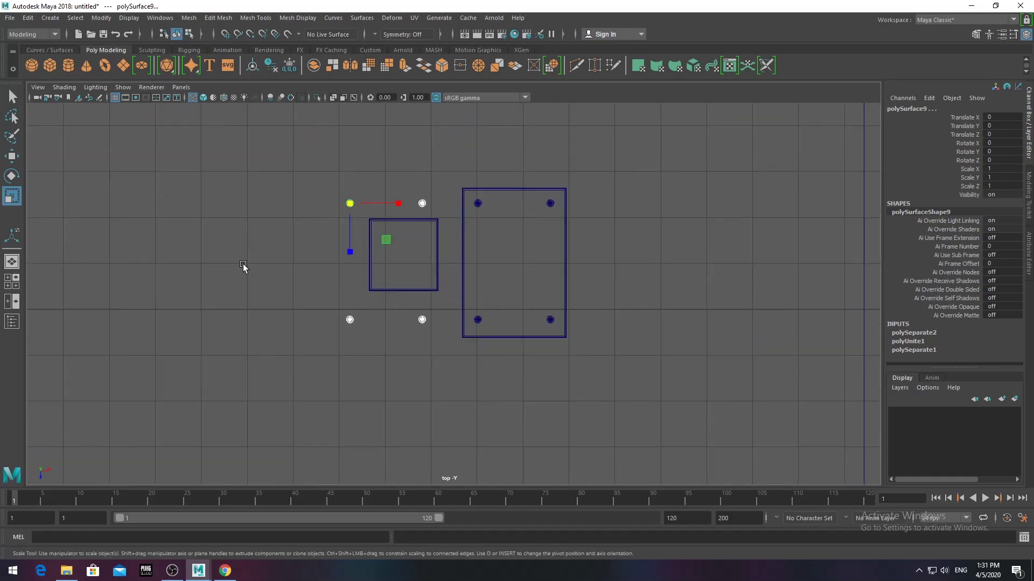
scroll(231, 262, "up", 3)
left_click_drag(201, 307, 388, 366)
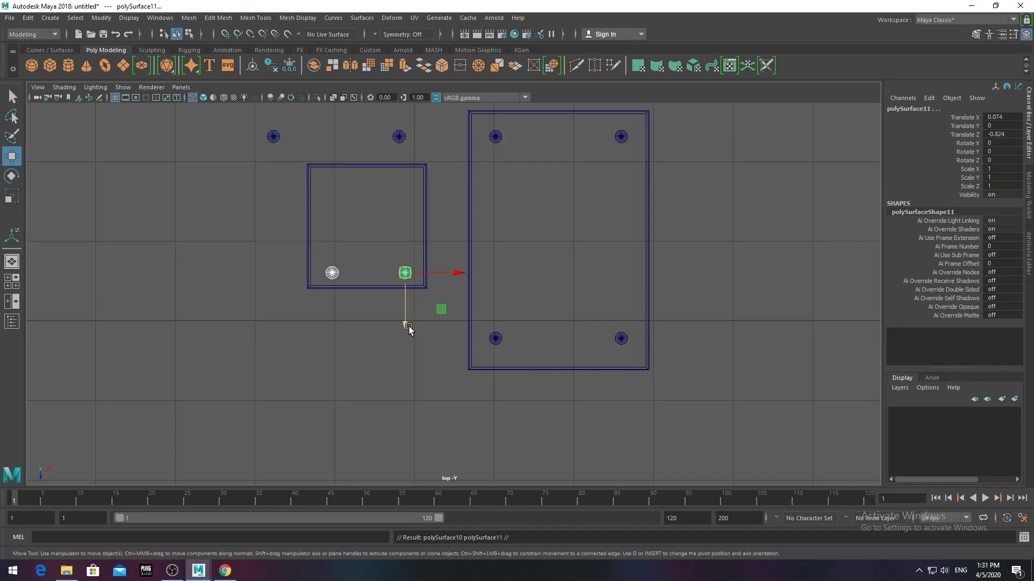
- Return to a full perspective view and orbit around the small table
key("space")
key("space")
left_click_drag(589, 388, 490, 258, "alt")
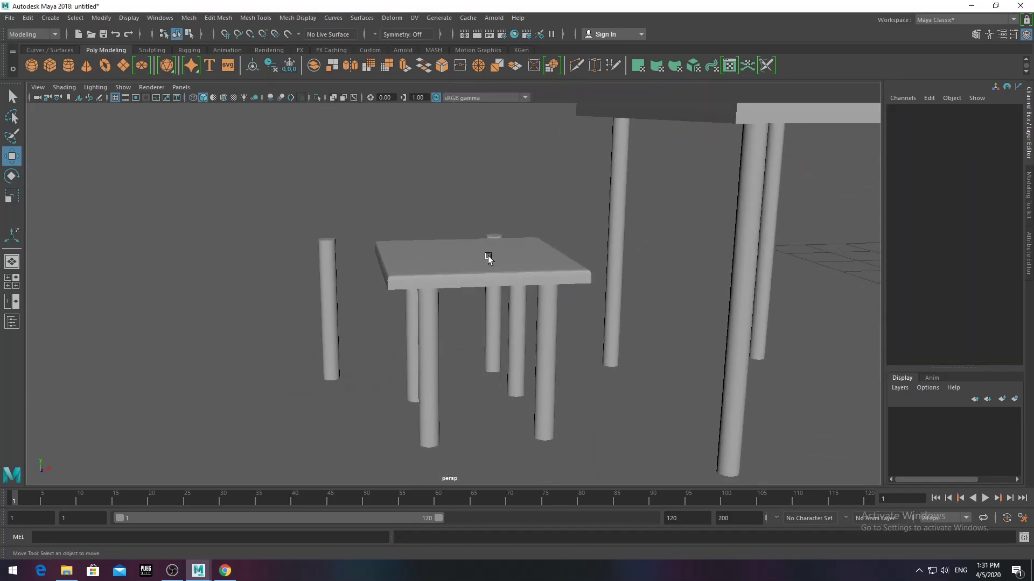
key("F8")
left_click_drag(401, 318, 444, 270, "alt")
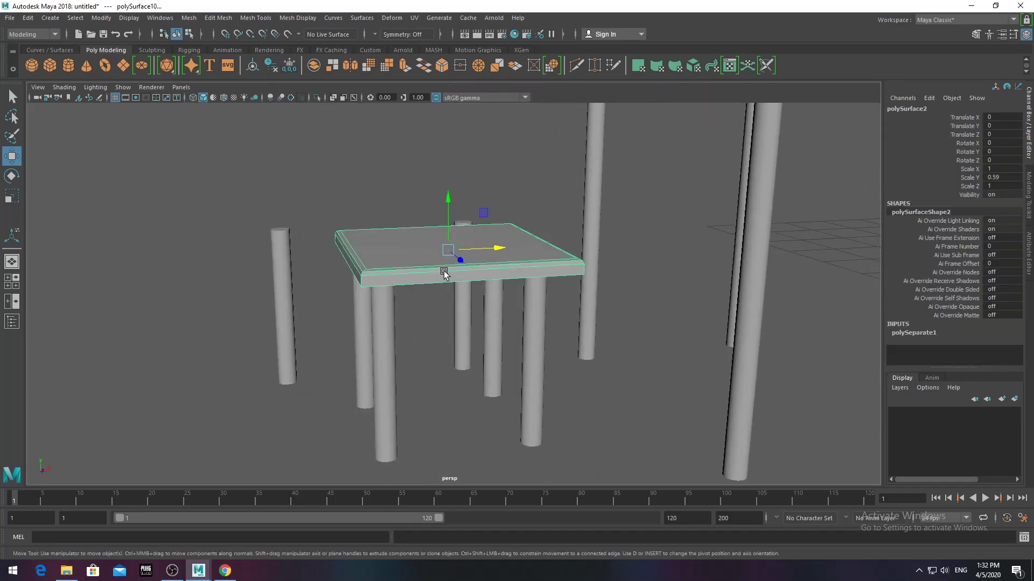
- Rotate the spare tabletop slab upright into a chair back behind the seat
left_click(444, 268)
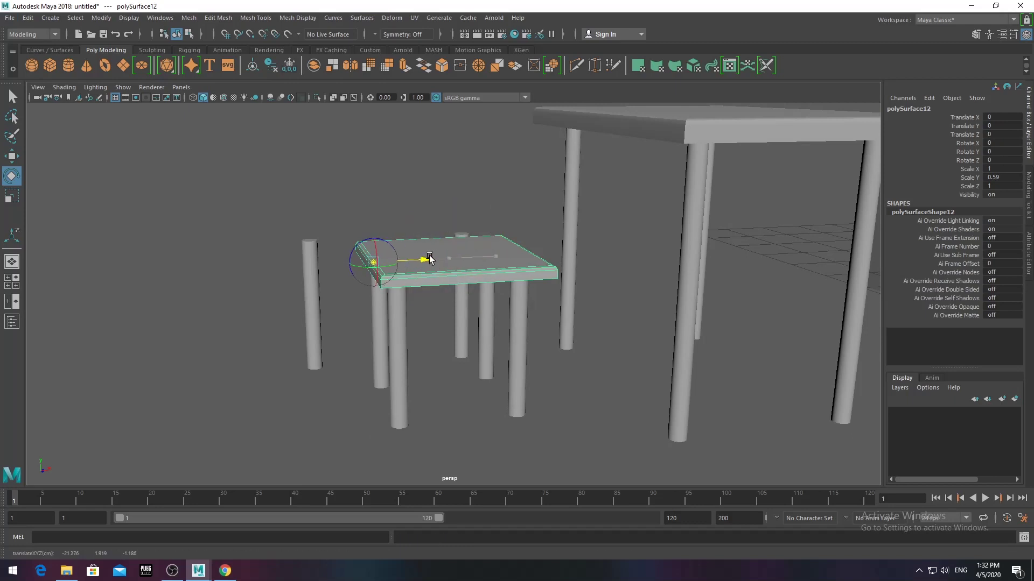
mouse_move(493, 230)
left_mouse_down()
mouse_move(525, 237)
mouse_move(404, 261)
mouse_move(480, 254)
left_mouse_up()
key("w")
scroll(637, 235, "down", 3)
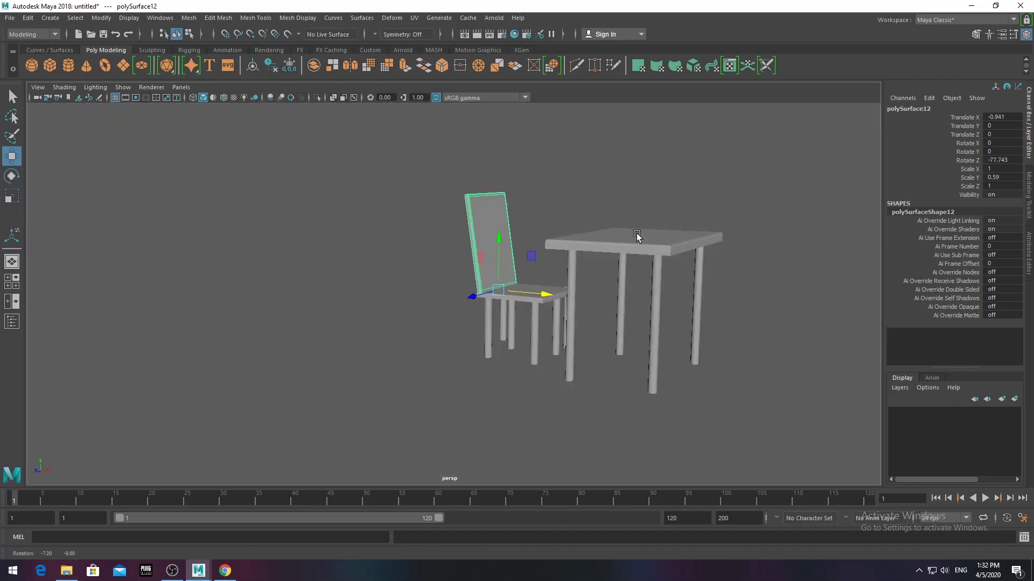
scroll(636, 235, "up", 5)
scroll(517, 336, "down", 2)
- Pull a top corner vertex of the chair back, then check the chair seat
key("F9")
mouse_move(383, 203)
left_mouse_down()
mouse_move(422, 171)
mouse_move(549, 272)
mouse_move(510, 291)
mouse_move(561, 248)
mouse_move(526, 340)
mouse_move(398, 343)
mouse_move(427, 325)
mouse_move(518, 307)
mouse_move(311, 341)
mouse_move(526, 377)
mouse_move(681, 346)
mouse_move(541, 418)
mouse_move(535, 351)
left_mouse_up()
left_click(541, 417)
left_click(563, 293)
mouse_move(564, 294)
left_mouse_down("alt")
mouse_move(593, 288)
mouse_move(585, 311)
mouse_move(520, 259)
left_mouse_up("alt")
left_click(474, 280)
left_click(520, 259)
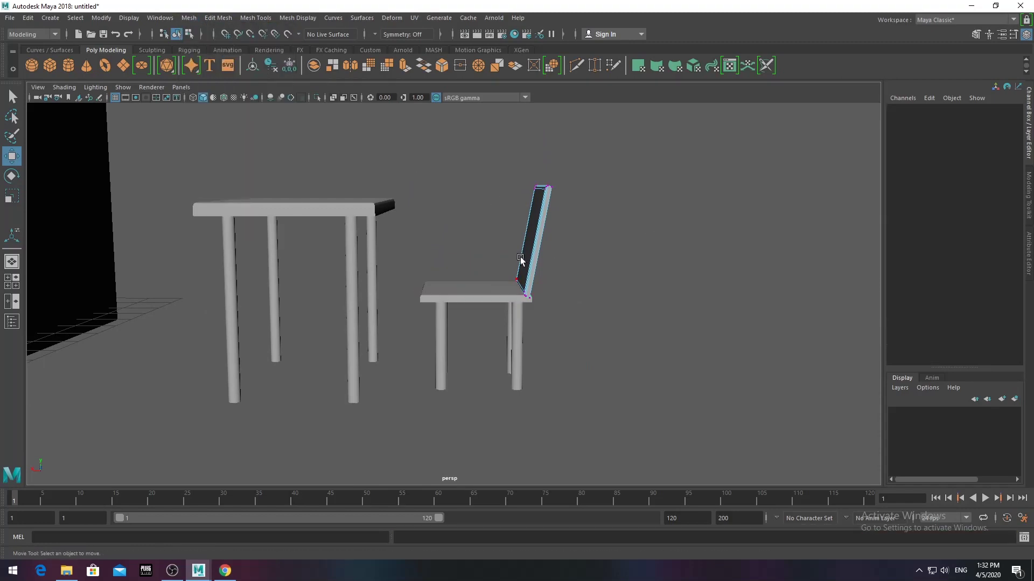
- Combine the chair seat and back into a single mesh
left_click_drag(597, 253, 479, 291)
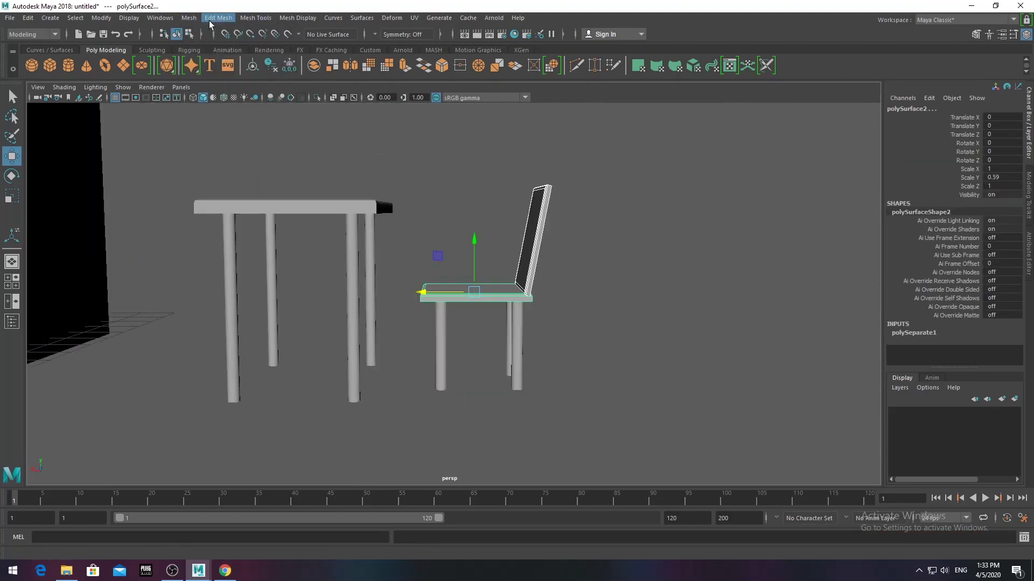
left_click(189, 18)
left_click(205, 41)
- Reshape the seat's bottom and corner vertices in vertex mode
left_click_drag(559, 257, 646, 270, "alt")
right_click_drag(490, 267, 536, 231)
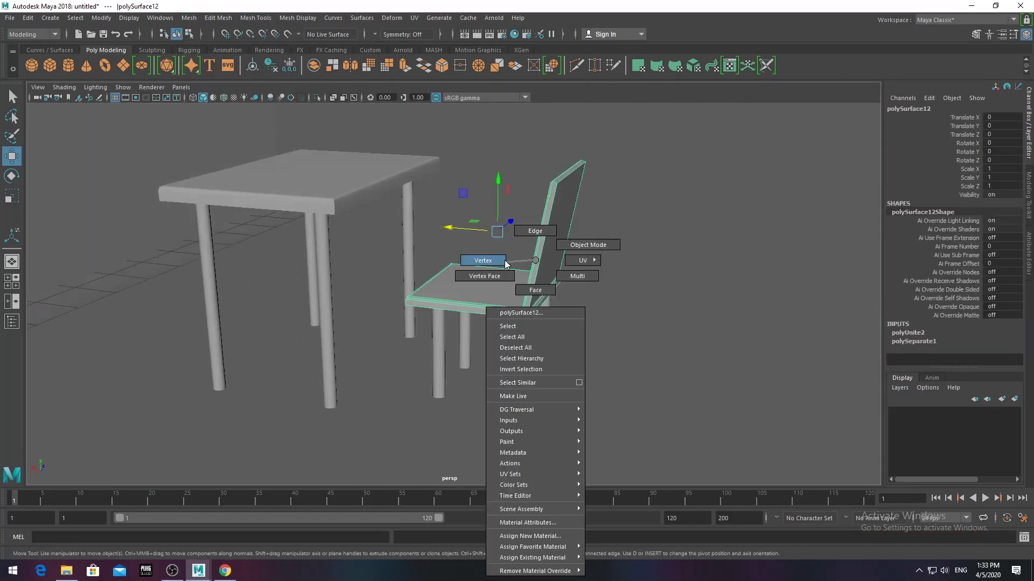
left_click_drag(420, 323, 587, 291)
mouse_move(587, 291)
left_mouse_down("alt")
mouse_move(509, 271)
mouse_move(601, 288)
left_mouse_up("alt")
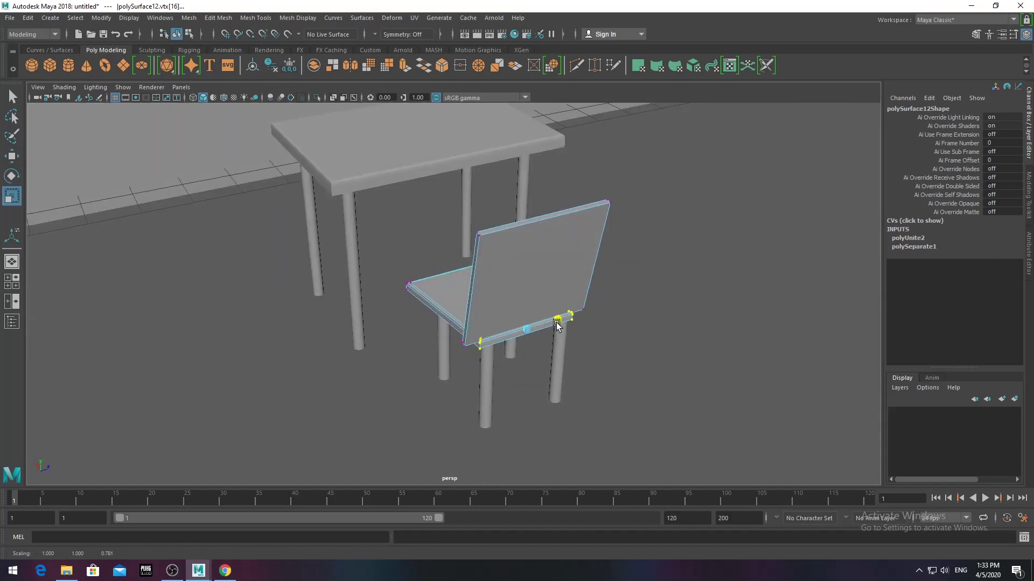
mouse_move(557, 323)
left_mouse_down("alt")
mouse_move(729, 318)
mouse_move(365, 183)
mouse_move(365, 212)
mouse_move(469, 235)
mouse_move(309, 238)
left_mouse_up("alt")
mouse_move(310, 238)
left_mouse_down()
mouse_move(385, 321)
mouse_move(574, 332)
mouse_move(434, 323)
mouse_move(362, 184)
left_mouse_up()
scroll(477, 322, "up", 5)
scroll(588, 299, "down", 5)
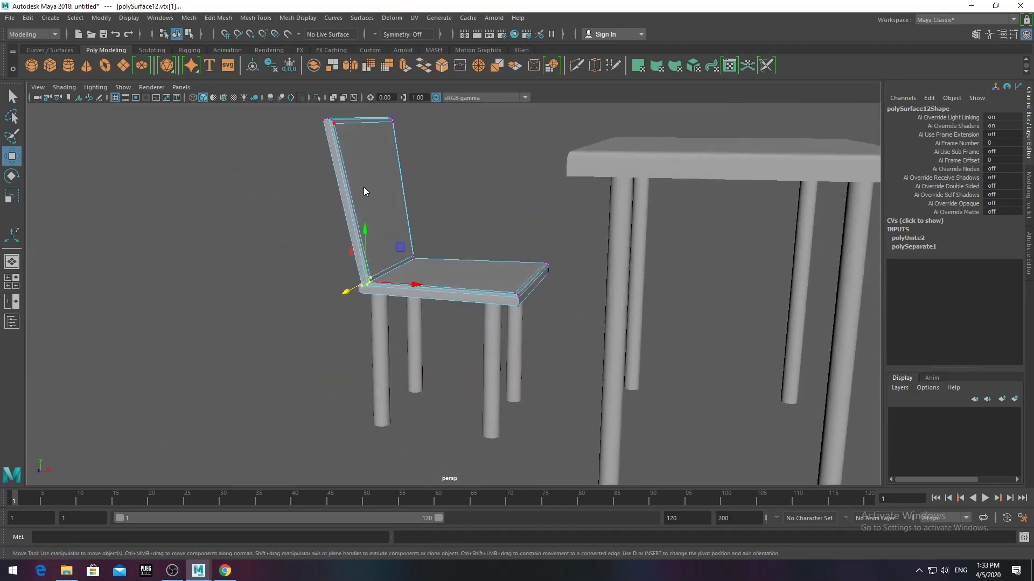
scroll(441, 227, "down", 3)
left_click(442, 226)
left_click_drag(441, 227, 519, 226, "alt")
- Stretch the front chair leg taller along Y to Scale Y 1.266
left_click_drag(307, 235, 458, 426)
scroll(377, 350, "up", 3)
left_click(355, 377)
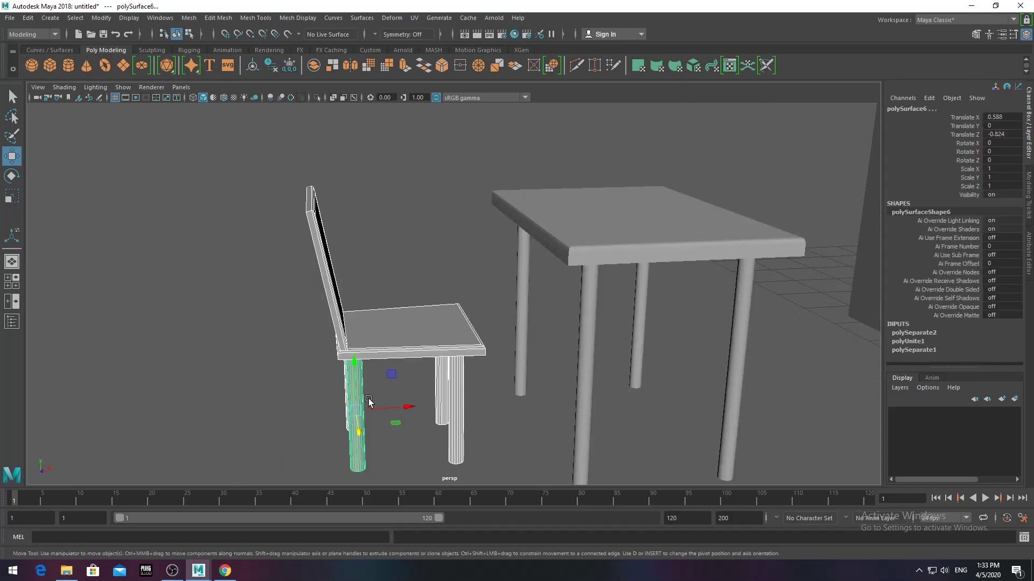
left_click_drag(356, 344, 426, 328, "alt")
left_click(402, 338)
left_click(389, 327)
left_click(386, 345)
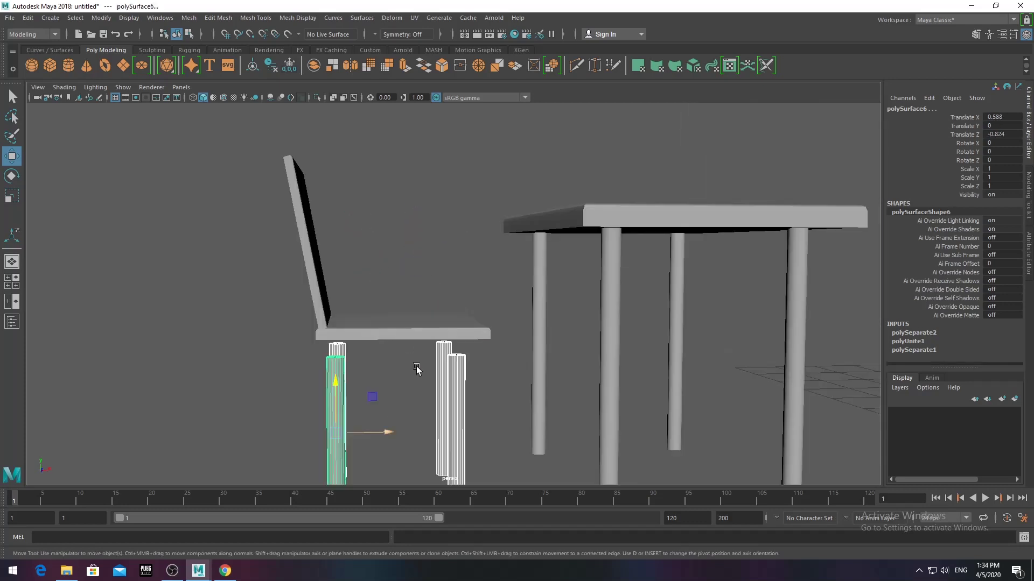
scroll(442, 326, "up", 3)
key("r")
scroll(352, 320, "down", 5)
right_click_drag(403, 323, 362, 351)
mouse_move(372, 403)
left_mouse_down()
mouse_move(434, 364)
mouse_move(636, 418)
mouse_move(543, 393)
mouse_move(414, 300)
left_mouse_up()
scroll(585, 288, "down", 3)
left_click(585, 288)
- Box-select all the chair pieces and combine them into one mesh
mouse_move(585, 289)
left_mouse_down("alt")
mouse_move(570, 293)
mouse_move(639, 293)
left_mouse_up("alt")
scroll(461, 350, "up", 5)
scroll(479, 321, "up", 3)
left_click(480, 321)
left_click_drag(479, 321, 506, 289, "alt")
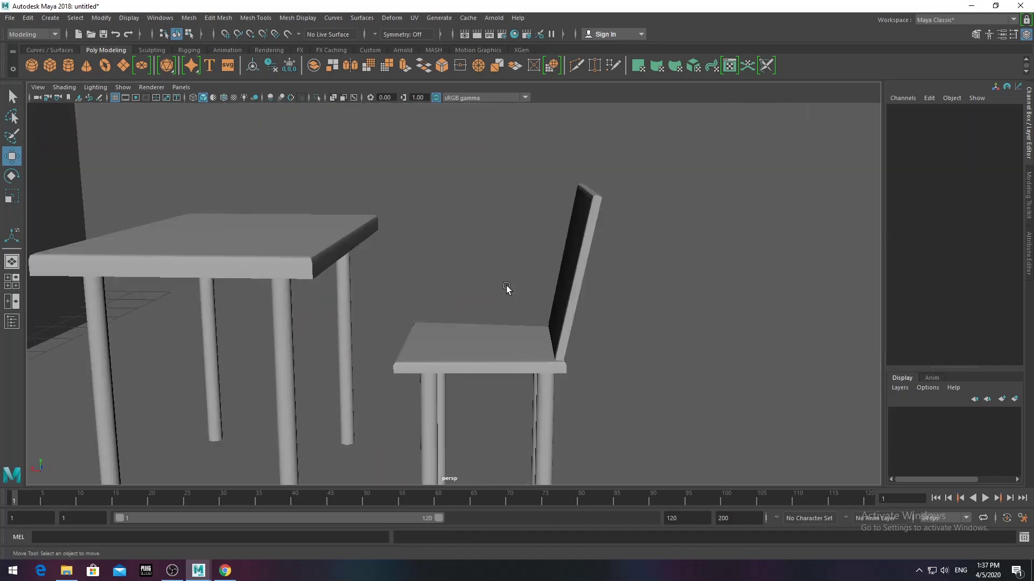
scroll(505, 289, "down", 5)
left_click_drag(499, 411, 379, 328, "alt")
mouse_move(352, 205)
left_mouse_down()
mouse_move(458, 388)
mouse_move(547, 340)
left_mouse_up()
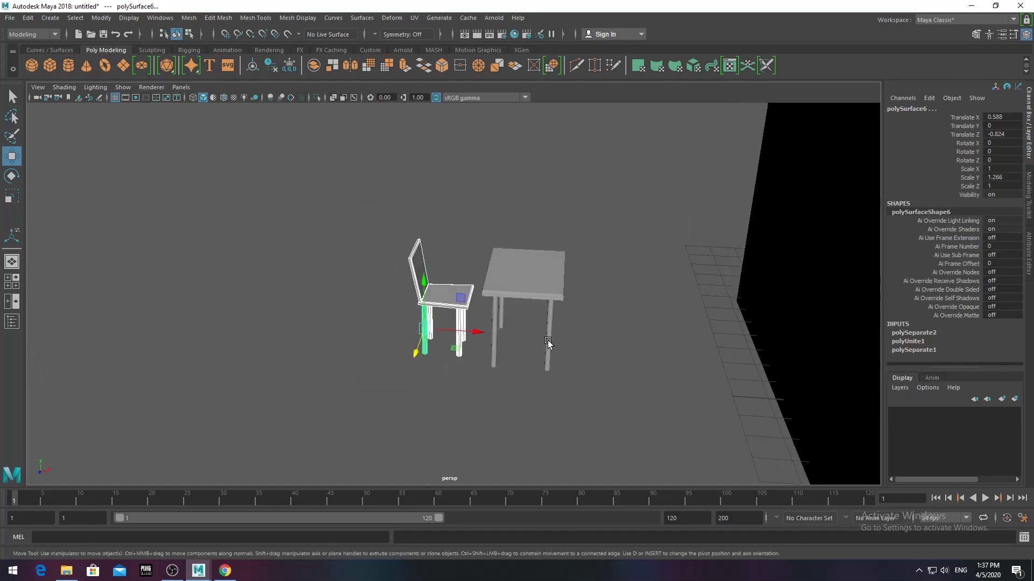
scroll(548, 340, "up", 3)
left_click(189, 18)
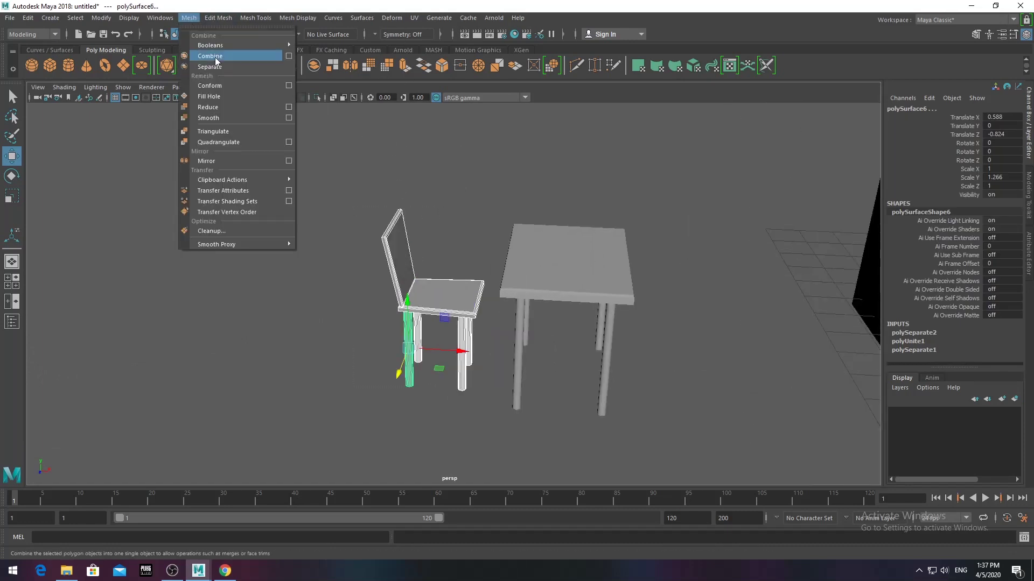
left_click(215, 57)
left_click(519, 300)
- Save the scene as 'class room 1' in a new 'maya 1' folder on F:, then nudge the table right
key("ctrl+shift+s")
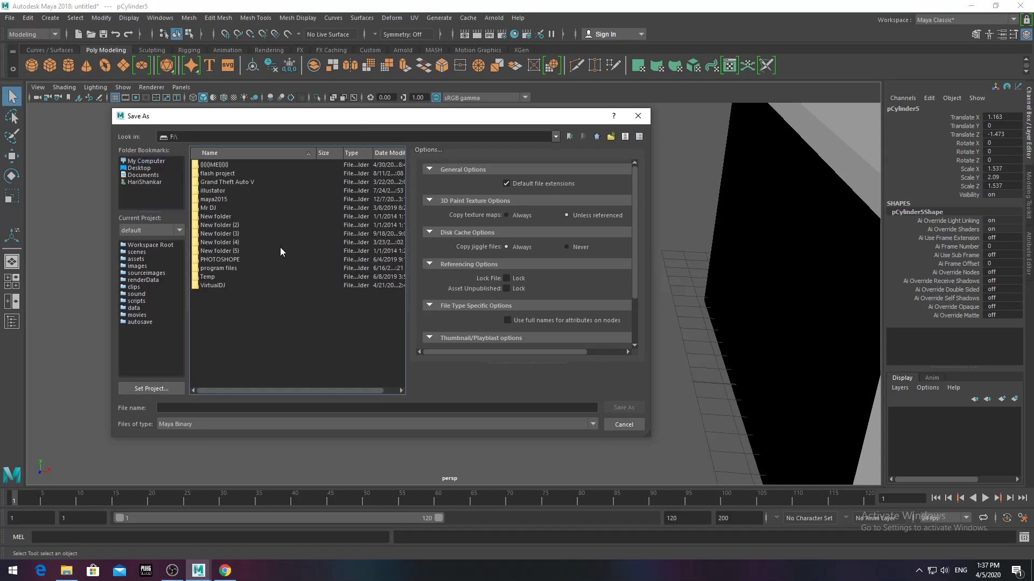
type("maya 1")
key("Return")
double_click(267, 259)
left_click(218, 409)
type("s room 1")
key("Return")
key("w")
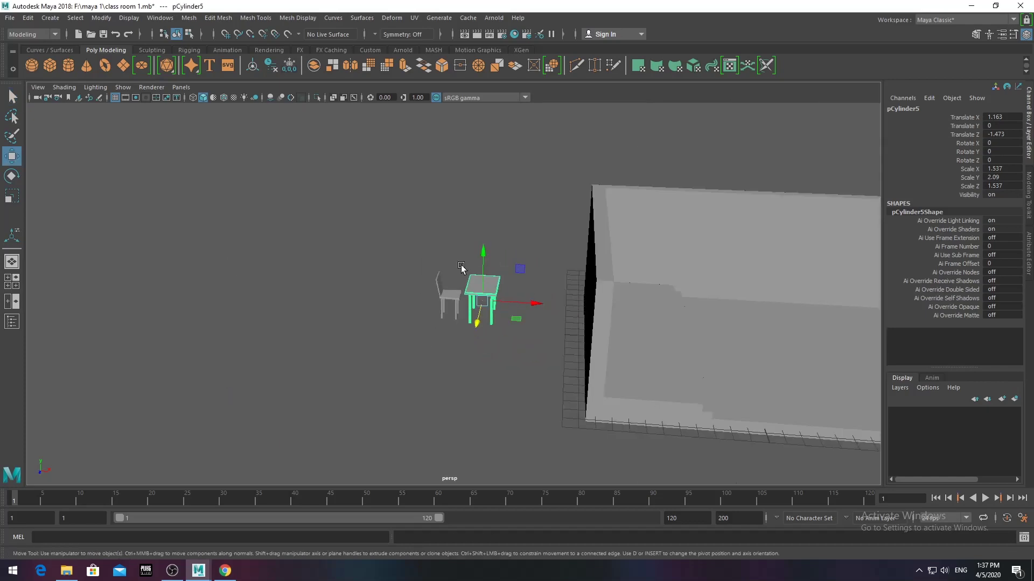
left_click_drag(638, 311, 700, 312)
- Shift and lower the table onto the raised platform in front of the board
key("f")
left_click_drag(584, 224, 584, 238)
scroll(542, 357, "down", 5)
scroll(454, 329, "up", 3)
scroll(493, 269, "up", 2)
left_click_drag(493, 269, 494, 301)
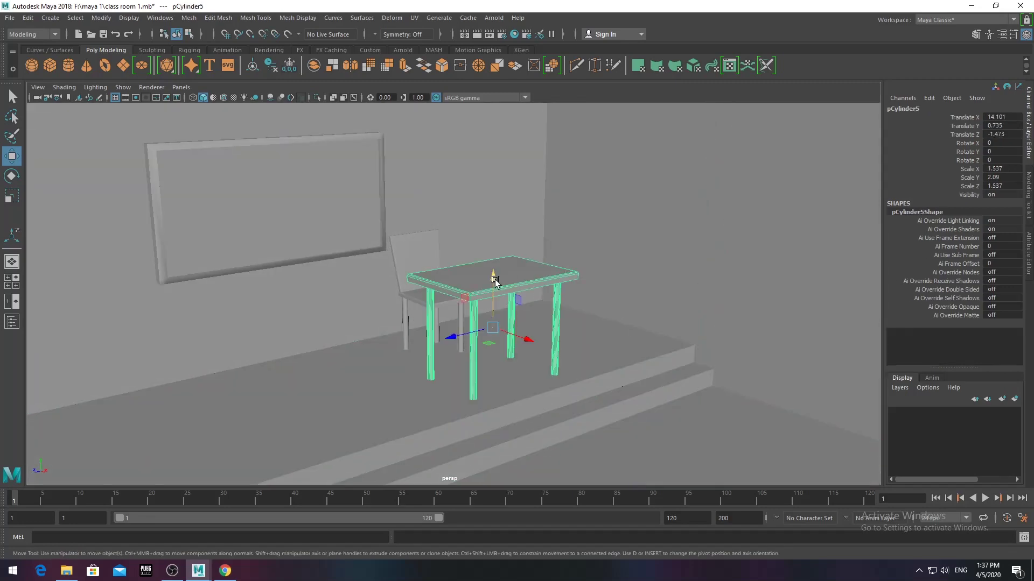
scroll(494, 301, "down", 5)
left_click(593, 272)
- Orbit around the room and select the room mesh pCube1
mouse_move(593, 272)
left_mouse_down("alt")
mouse_move(436, 314)
mouse_move(407, 307)
left_mouse_up("alt")
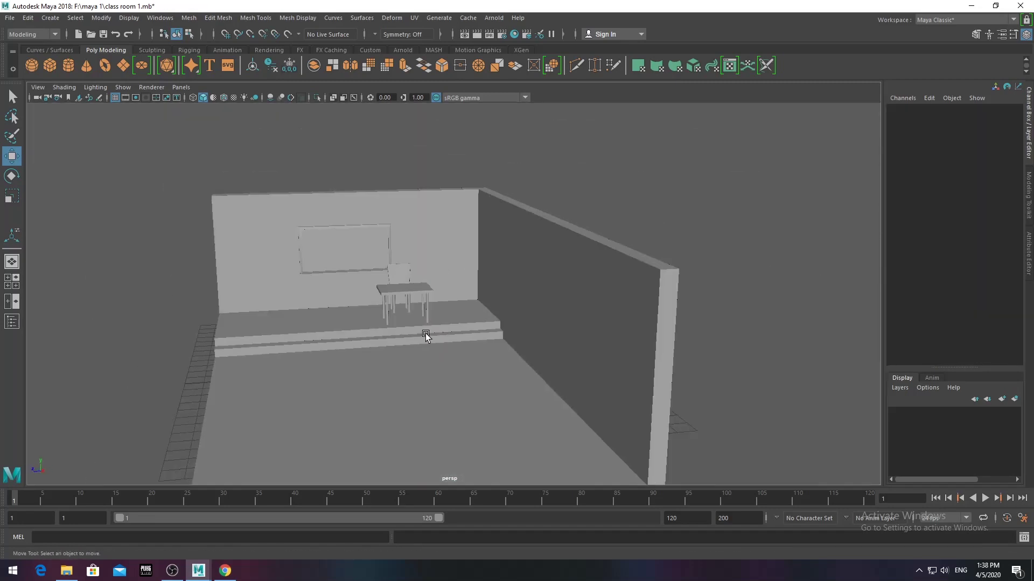
scroll(468, 318, "up", 3)
left_click(528, 325)
scroll(519, 324, "down", 3)
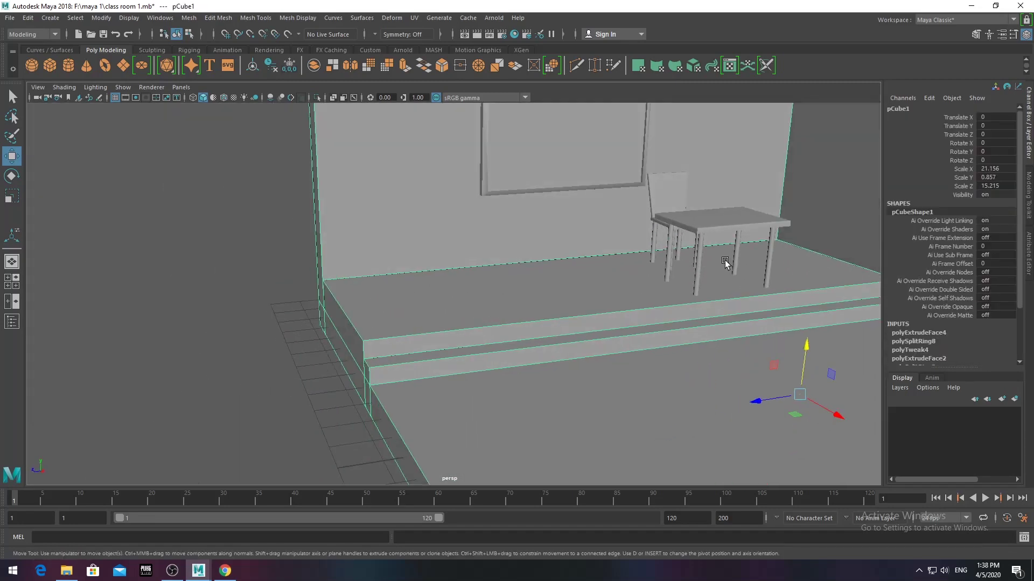
left_click_drag(725, 259, 577, 294, "alt")
left_click(577, 294)
scroll(308, 342, "up", 3)
scroll(308, 343, "down", 4)
left_click(663, 210)
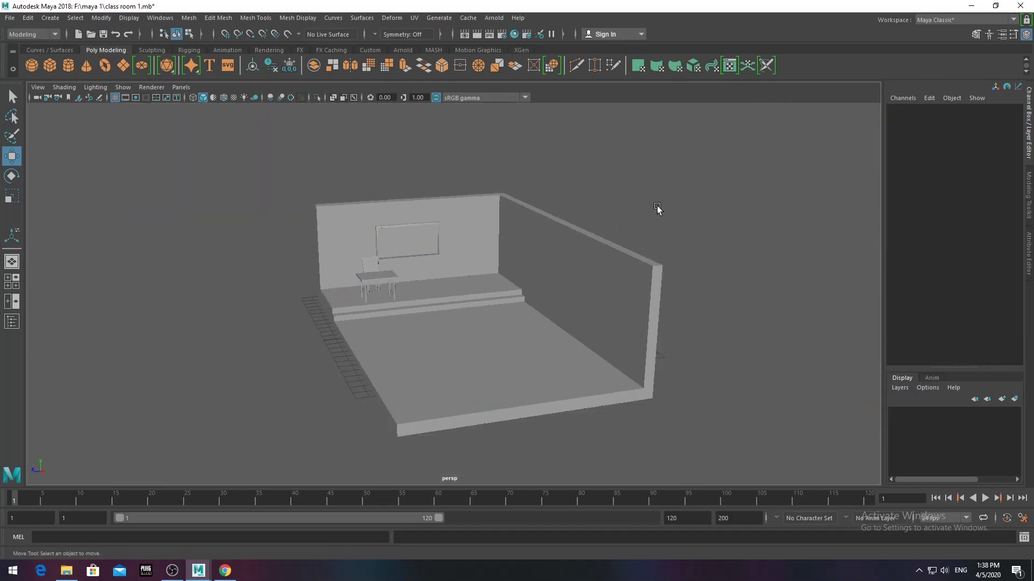
scroll(544, 270, "up", 5)
scroll(492, 309, "up", 2)
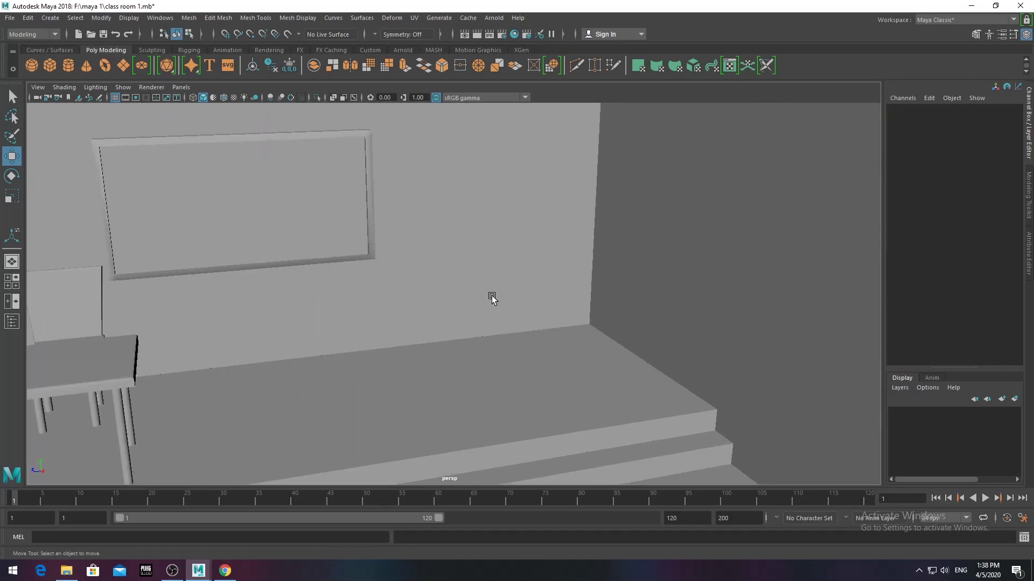
scroll(491, 298, "down", 4)
left_click_drag(547, 270, 480, 249, "alt")
scroll(479, 249, "up", 4)
left_click(465, 257)
scroll(474, 253, "down", 3)
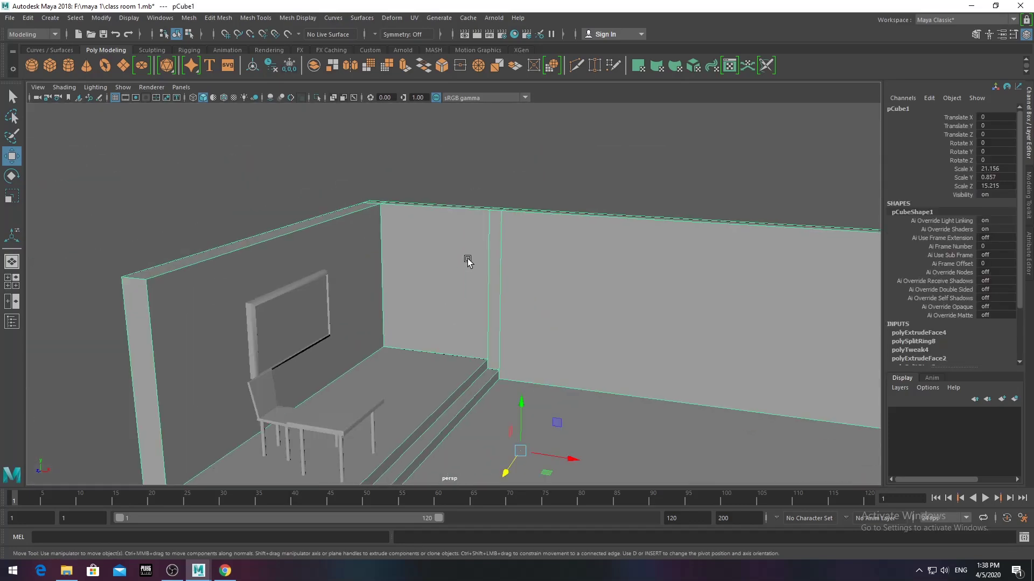
scroll(468, 261, "up", 3)
scroll(304, 184, "down", 1)
scroll(313, 238, "down", 2)
scroll(427, 262, "up", 4)
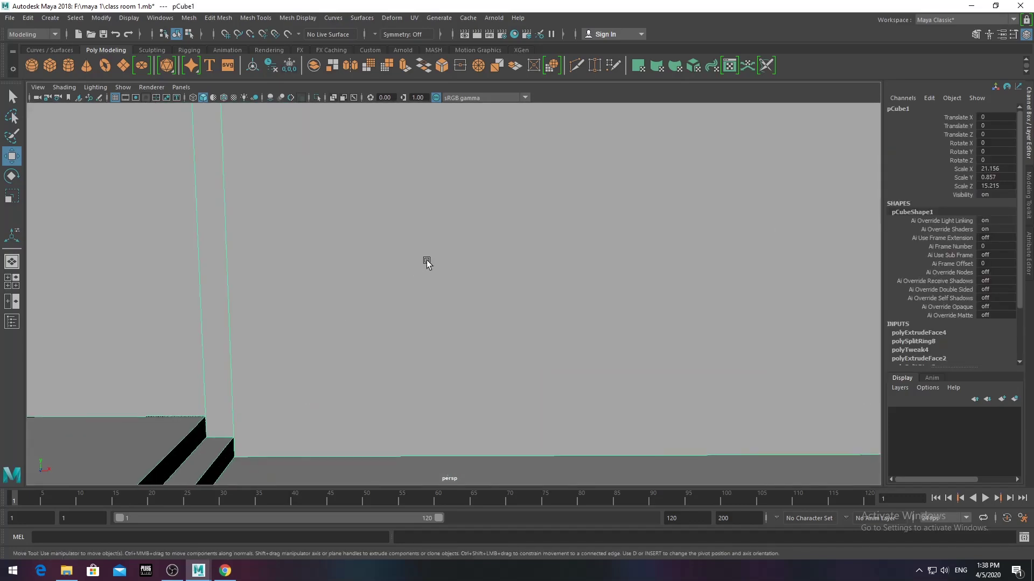
scroll(426, 261, "down", 3)
left_click(300, 18)
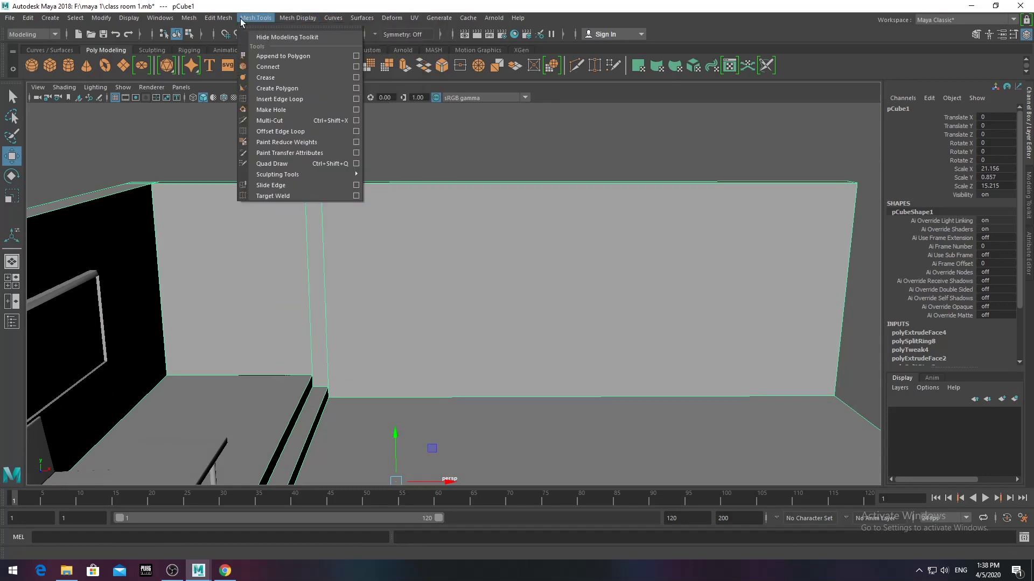
- Insert a vertical and a horizontal edge loop on the side wall
left_click(286, 97)
left_click(340, 186)
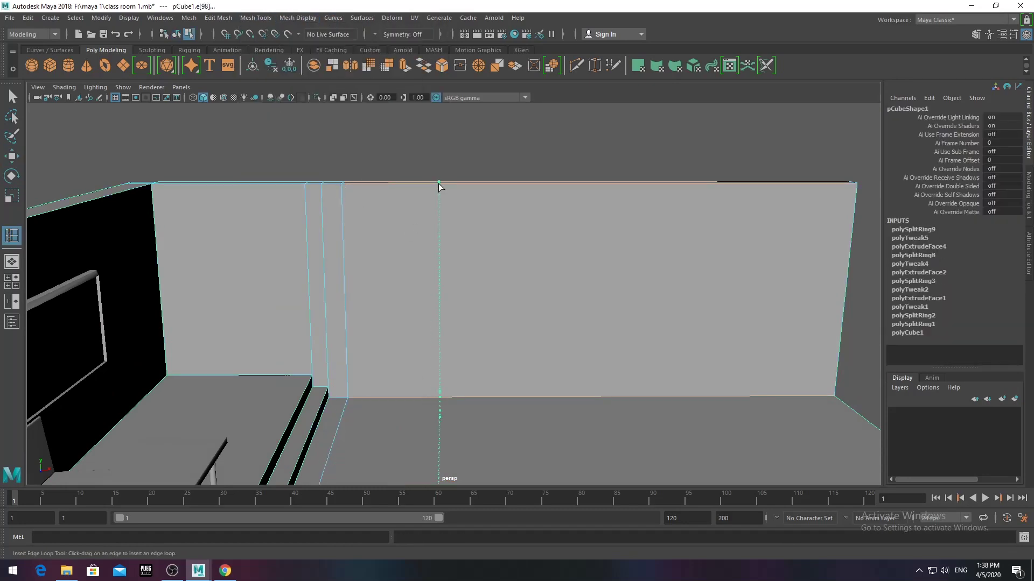
scroll(455, 279, "down", 3)
left_click_drag(456, 279, 663, 288, "alt")
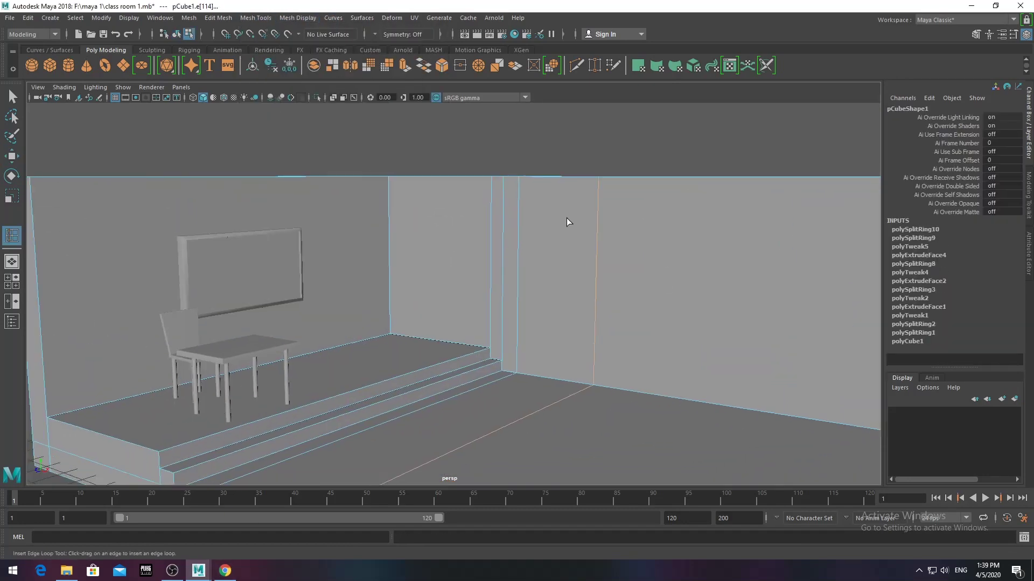
scroll(559, 188, "up", 3)
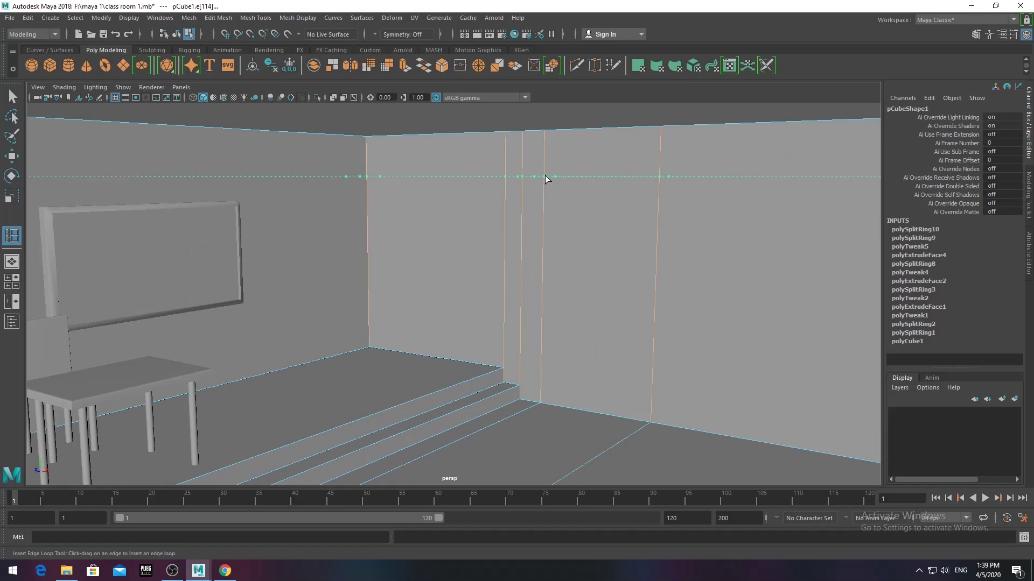
left_click(545, 176)
scroll(541, 216, "down", 3)
- Select the door-sized wall face outlined by the new loops
key("q")
left_click(532, 271)
scroll(481, 243, "up", 3)
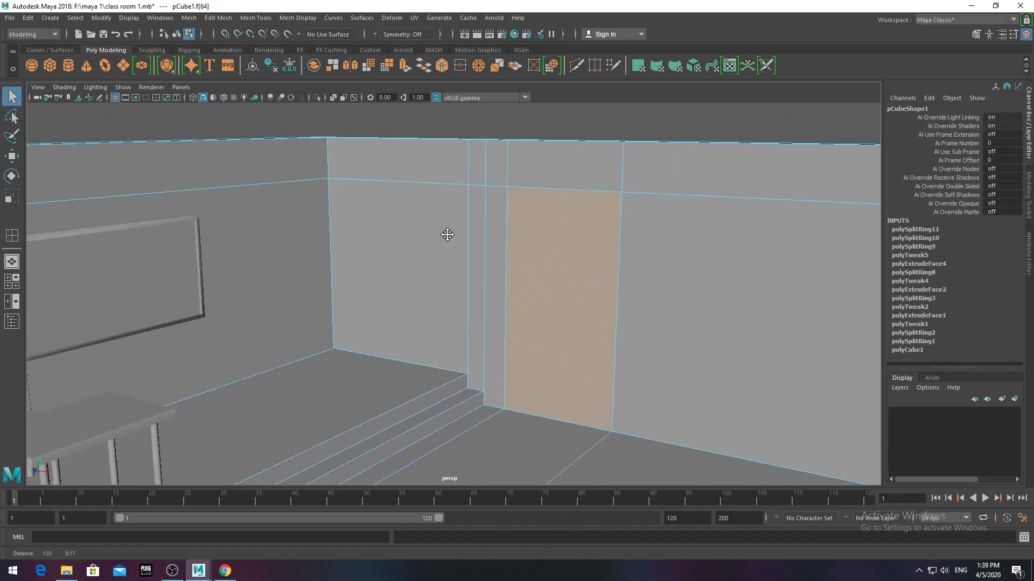
mouse_move(525, 250)
left_mouse_down("alt")
mouse_move(480, 236)
mouse_move(399, 245)
left_mouse_up("alt")
left_click(399, 245)
scroll(551, 274, "up", 2)
scroll(499, 247, "up", 4)
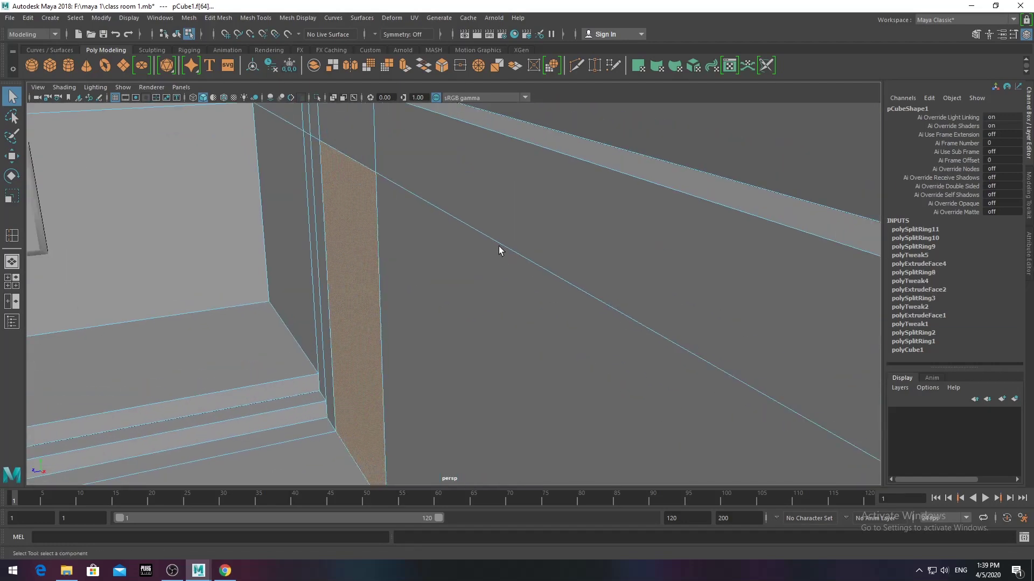
- Extrude the door face and push it back into the wall
key("ctrl+e")
key("w")
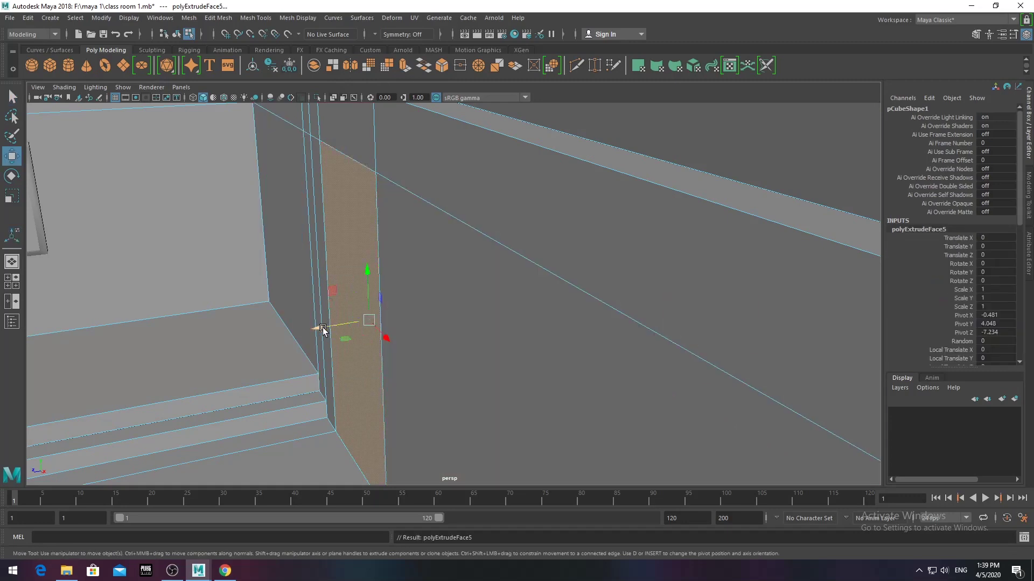
scroll(340, 332, "down", 5)
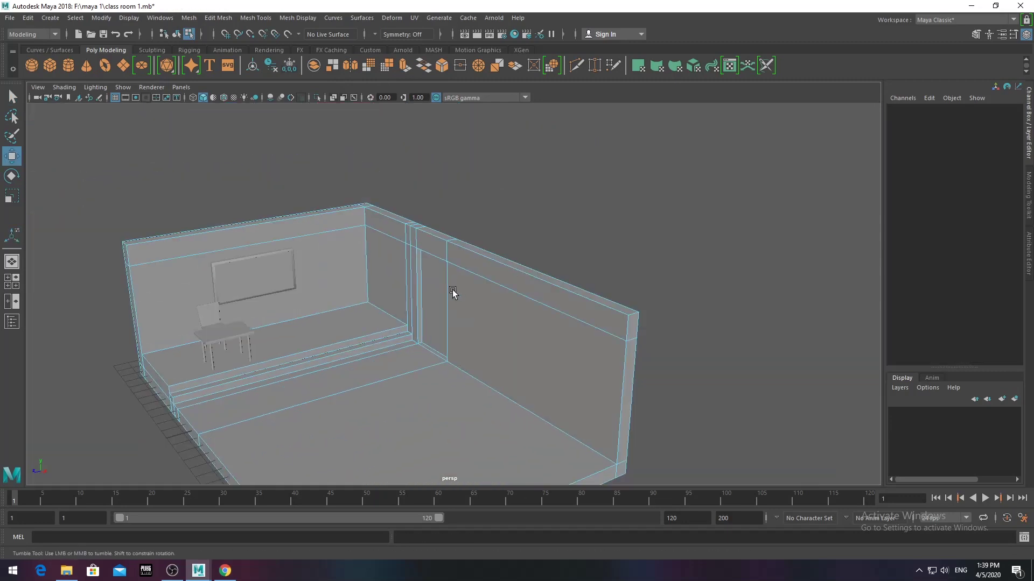
left_click(524, 224)
key("f")
key("ctrl+e")
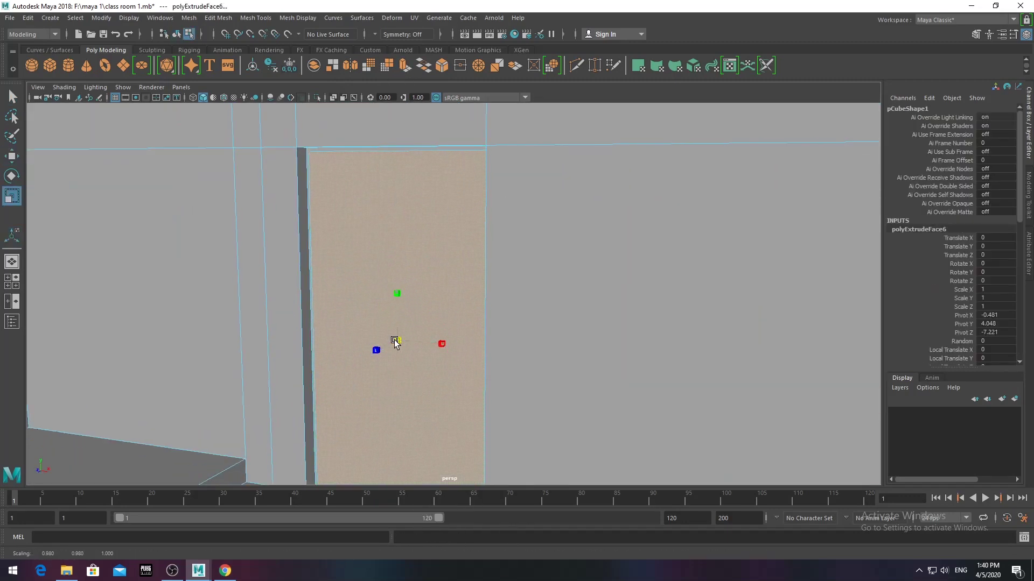
left_click_drag(354, 343, 487, 343, "alt")
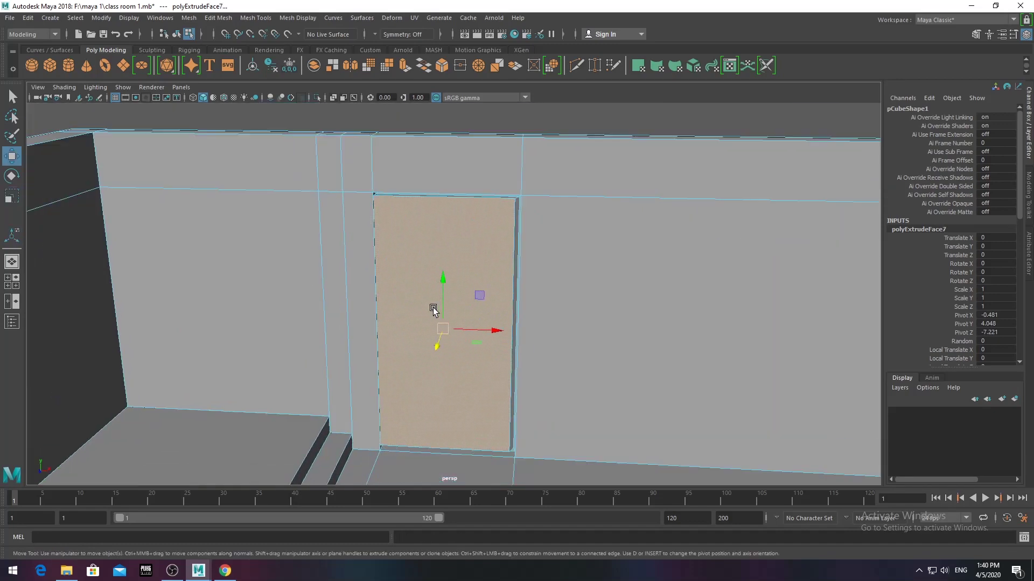
right_click_drag(443, 260, 489, 246)
key("f")
scroll(455, 271, "up", 10)
left_click_drag(455, 271, 443, 267, "alt")
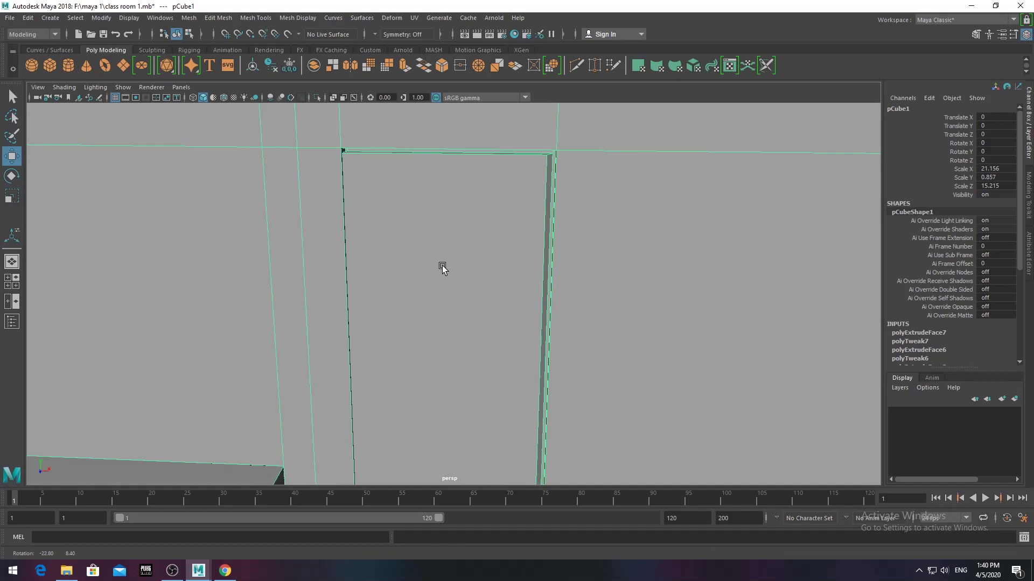
middle_click_drag(443, 267, 459, 180, "alt")
- Insert two vertical edge loops through the door
left_click(189, 18)
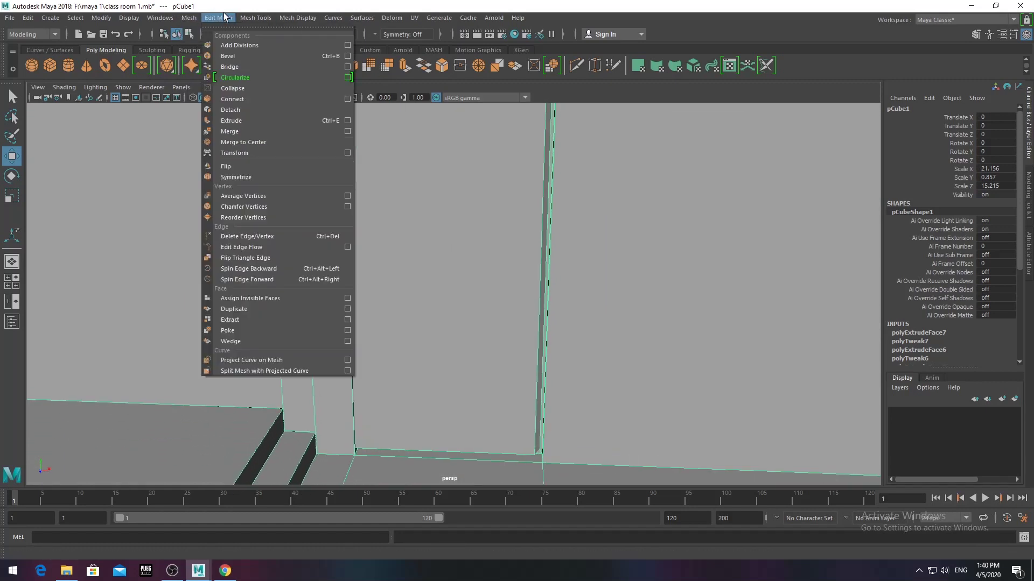
left_click(272, 89)
left_click(256, 18)
left_click(287, 101)
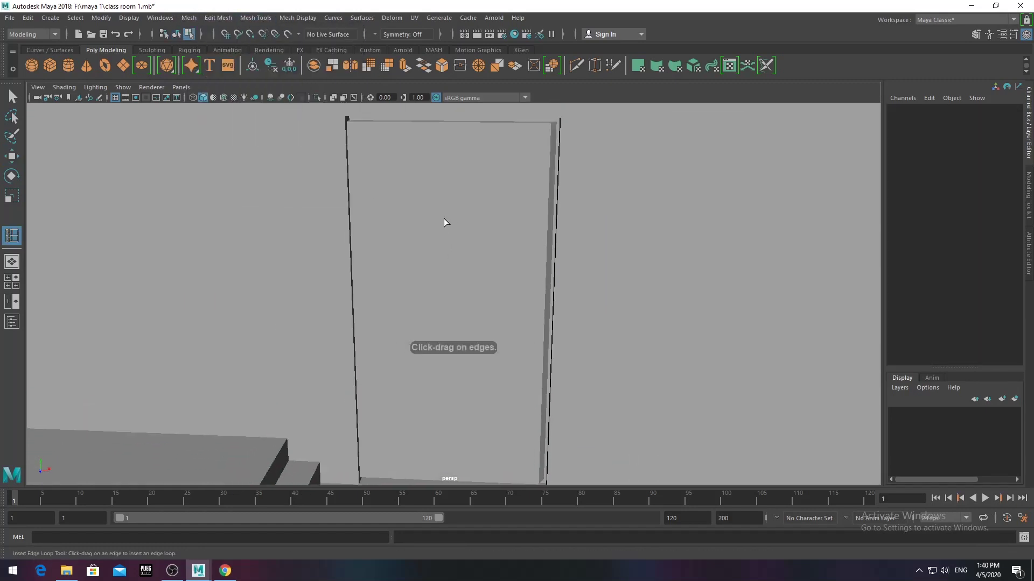
scroll(444, 218, "down", 5)
scroll(323, 231, "up", 5)
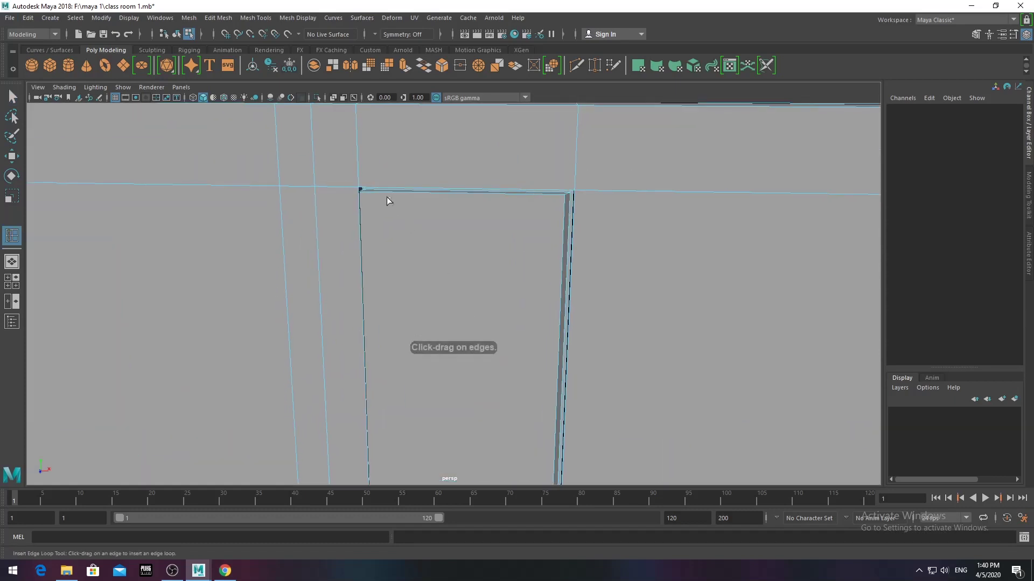
left_click(381, 192)
left_click(437, 193)
left_click_drag(479, 195, 504, 192)
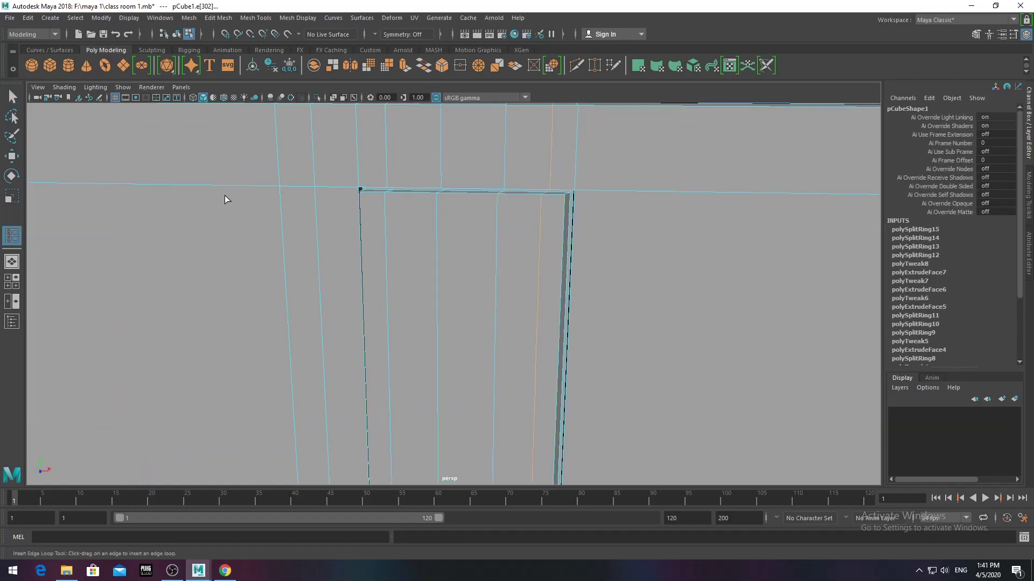
scroll(506, 311, "down", 5)
scroll(503, 357, "down", 3)
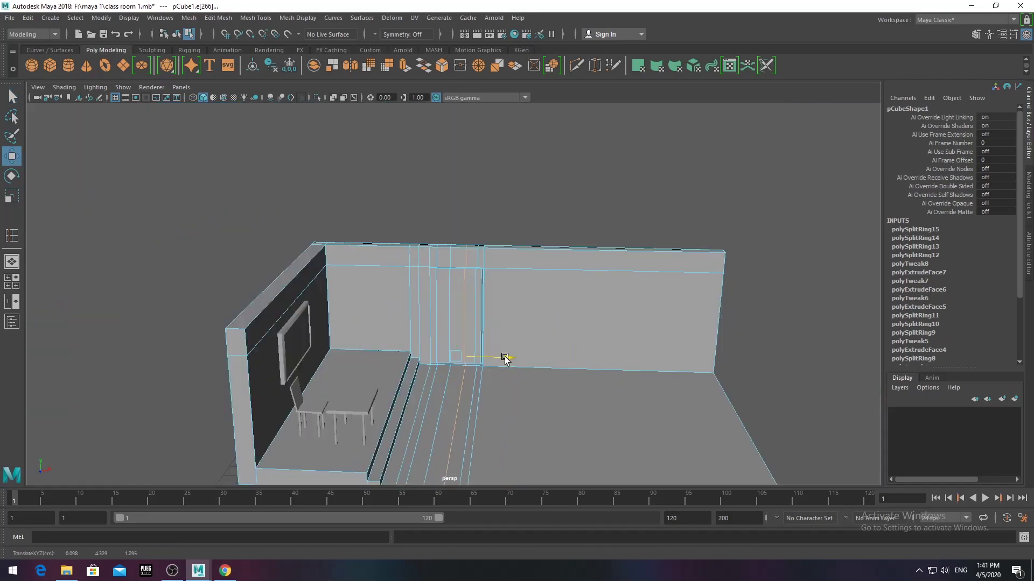
- Add a horizontal edge loop across the wall and switch to face selection
left_click(503, 358)
scroll(473, 288, "up", 6)
left_click(438, 303)
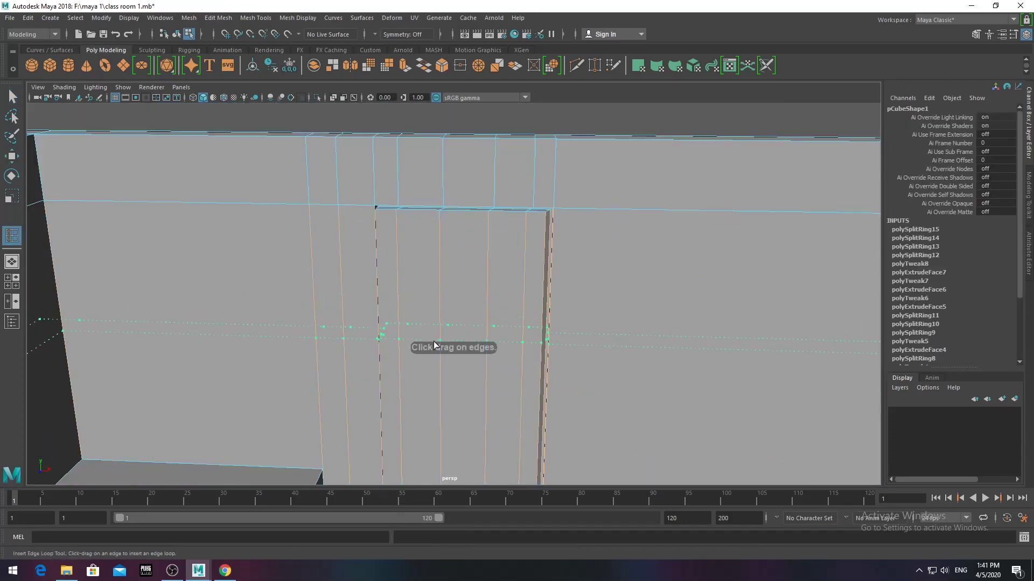
left_click(438, 371)
scroll(439, 370, "down", 3)
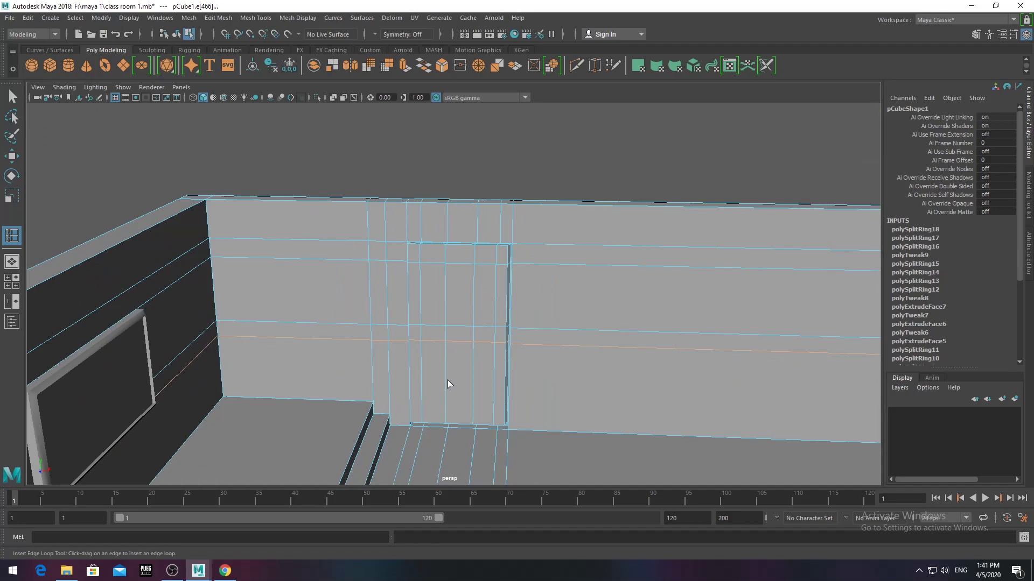
right_click(434, 267)
left_click(13, 98)
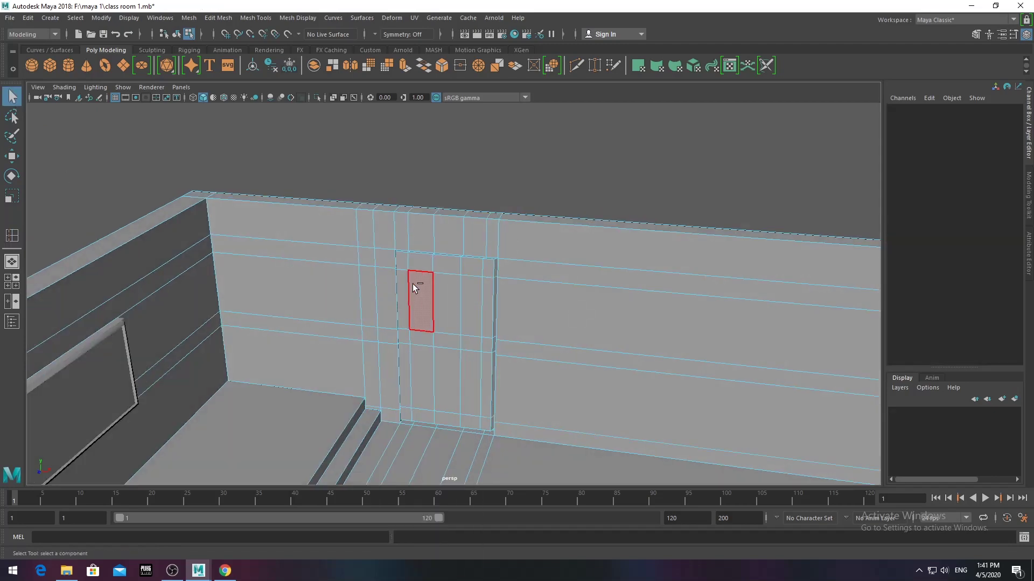
- Extrude the door panel faces twice and recess them into the door
left_click(416, 286)
left_click(468, 322, "shift")
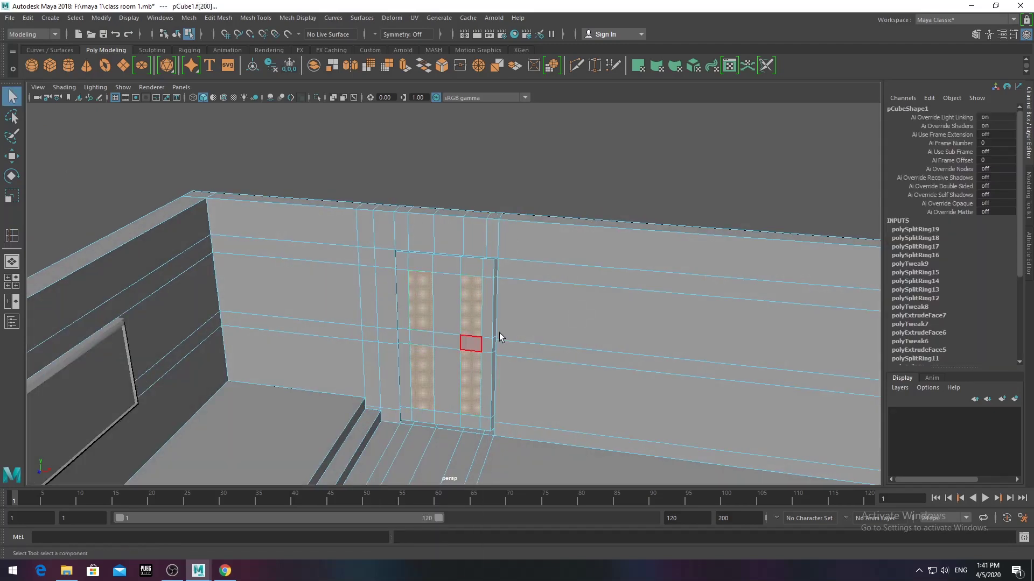
scroll(469, 370, "up", 2)
key("ctrl+e")
scroll(398, 263, "up", 3)
middle_click_drag(397, 264, 422, 268, "alt")
key("ctrl+e")
key("w")
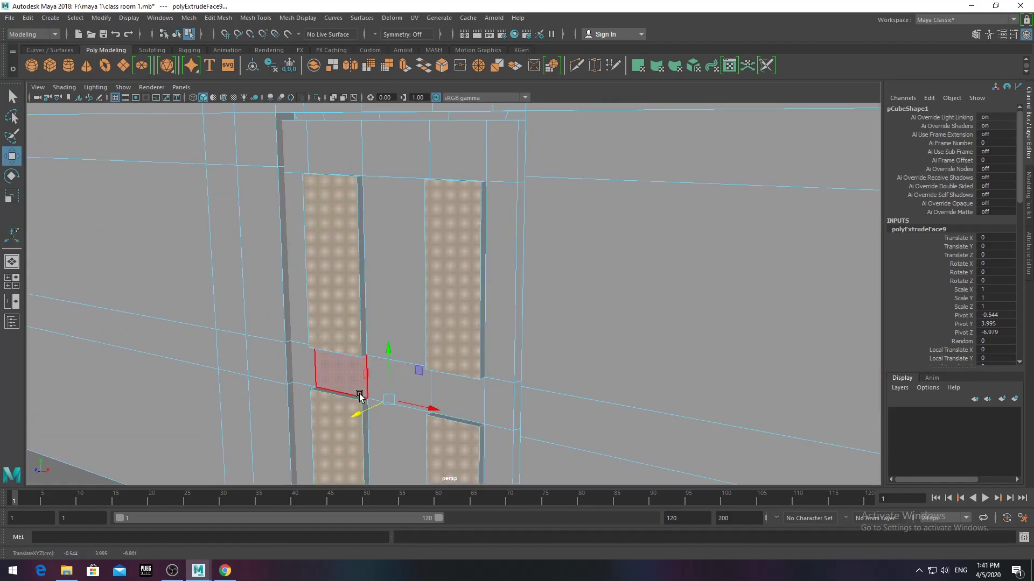
scroll(374, 397, "down", 3)
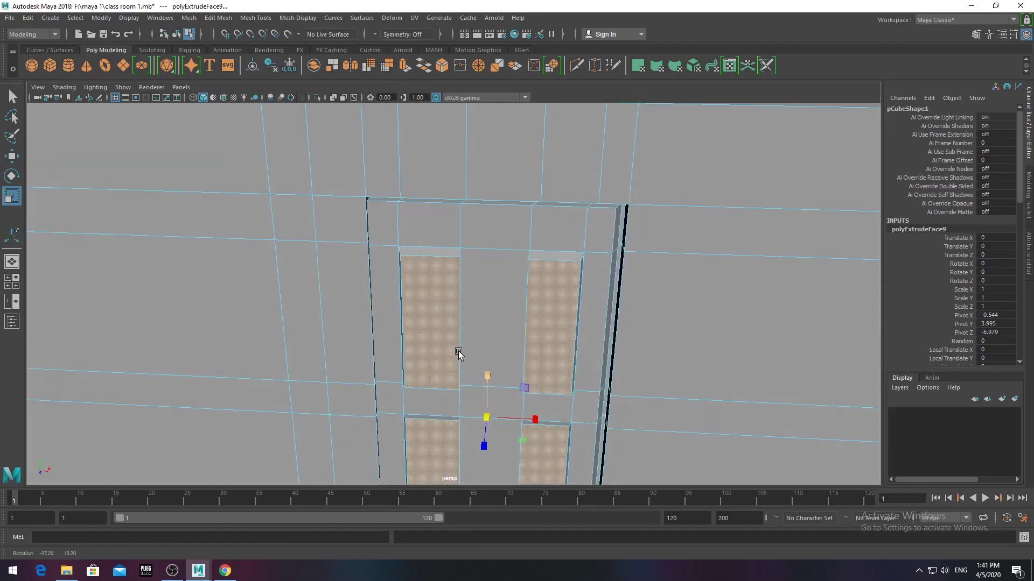
scroll(458, 350, "up", 4)
middle_click_drag(457, 350, 476, 321, "alt")
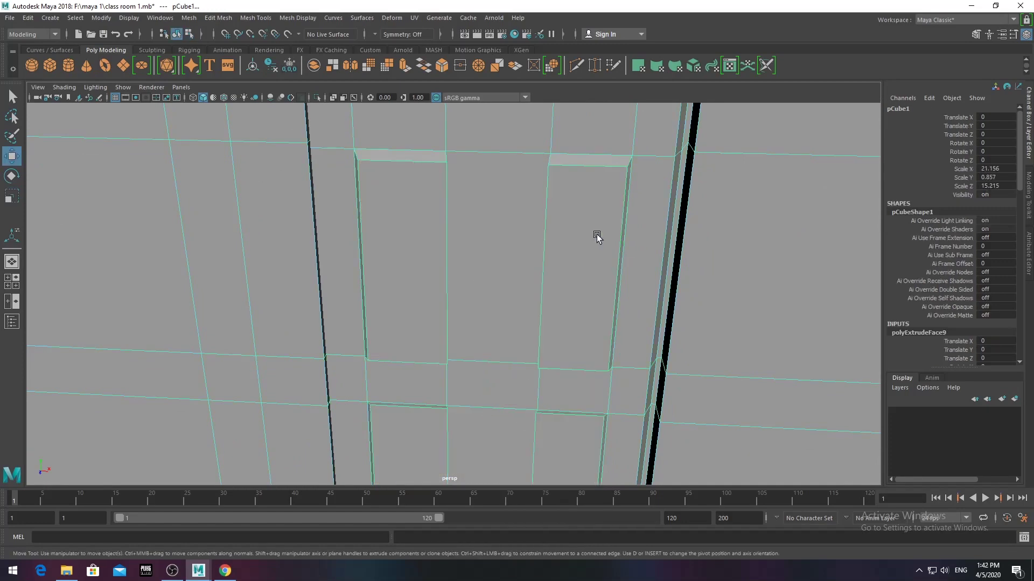
- Return to object mode, orbit the room and deselect the room mesh
key("F8")
scroll(596, 237, "down", 5)
mouse_move(616, 260)
left_mouse_down("alt")
mouse_move(637, 266)
mouse_move(551, 279)
mouse_move(468, 257)
mouse_move(450, 272)
mouse_move(464, 233)
mouse_move(559, 221)
left_mouse_up("alt")
scroll(466, 266, "down", 3)
left_click(559, 222)
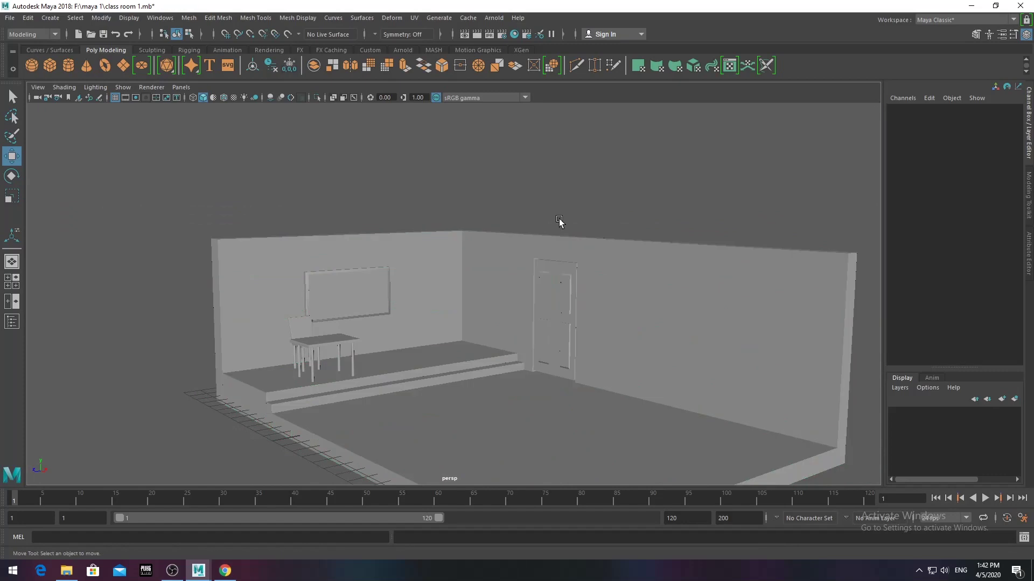
- Insert an edge loop across the back wall and floor and slide it into position
scroll(450, 249, "down", 2)
scroll(503, 339, "up", 3)
scroll(431, 254, "up", 3)
left_click(431, 253)
scroll(473, 307, "up", 2)
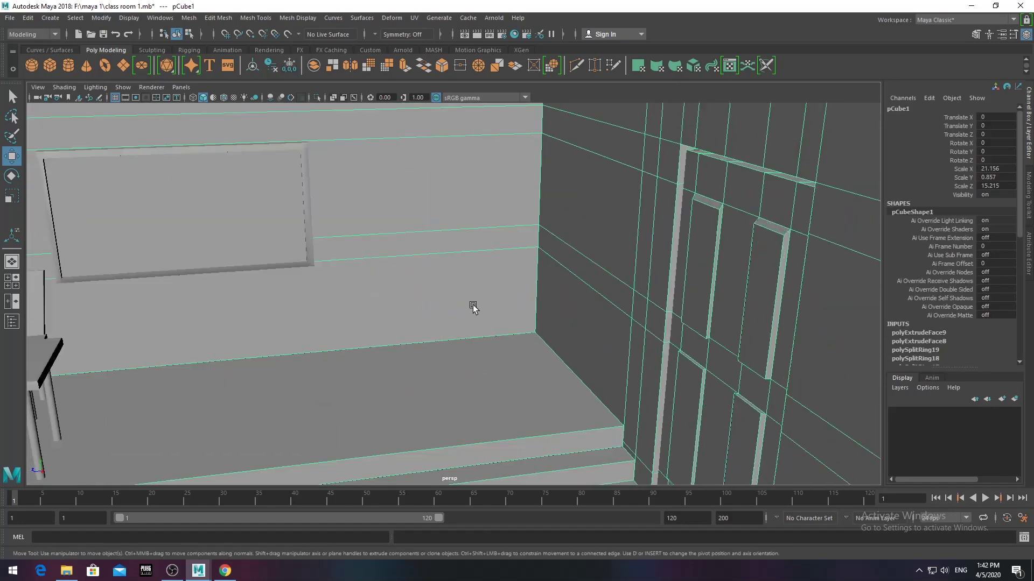
right_click_drag(473, 272, 474, 291)
left_click(589, 265)
left_click_drag(589, 265, 483, 301, "alt")
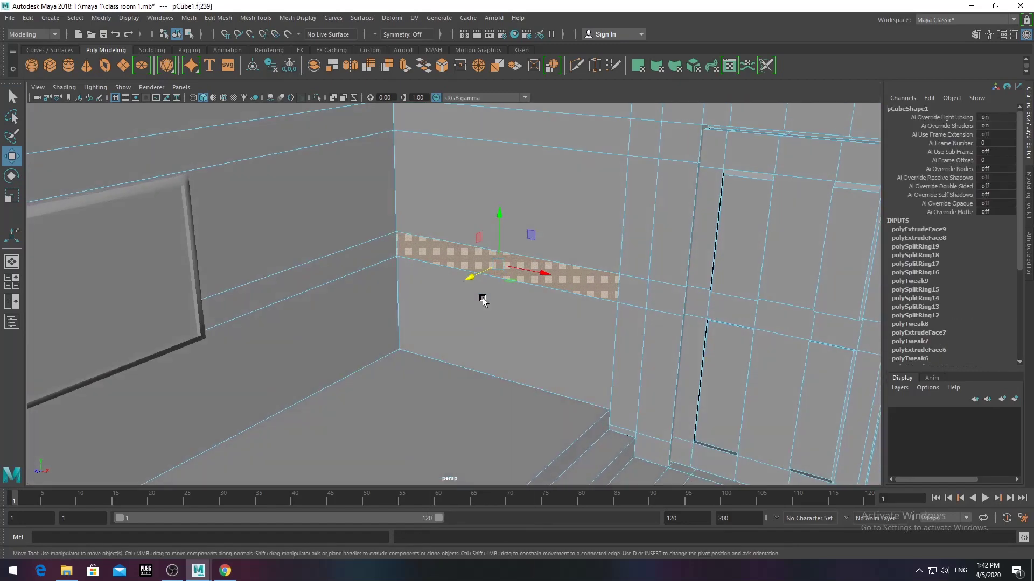
scroll(377, 252, "down", 4)
left_click_drag(347, 244, 450, 337, "alt")
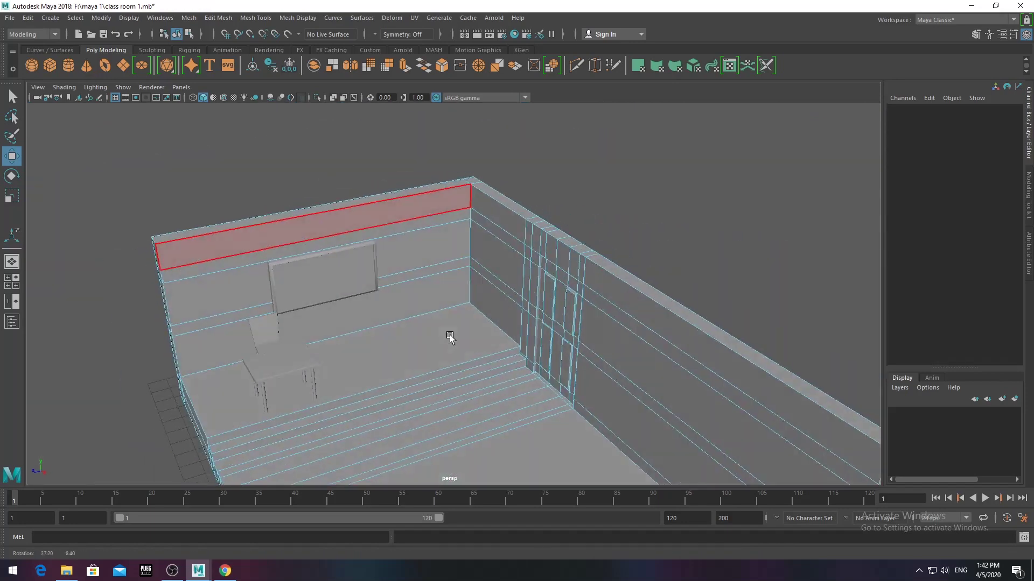
left_click(258, 18)
left_click(270, 94)
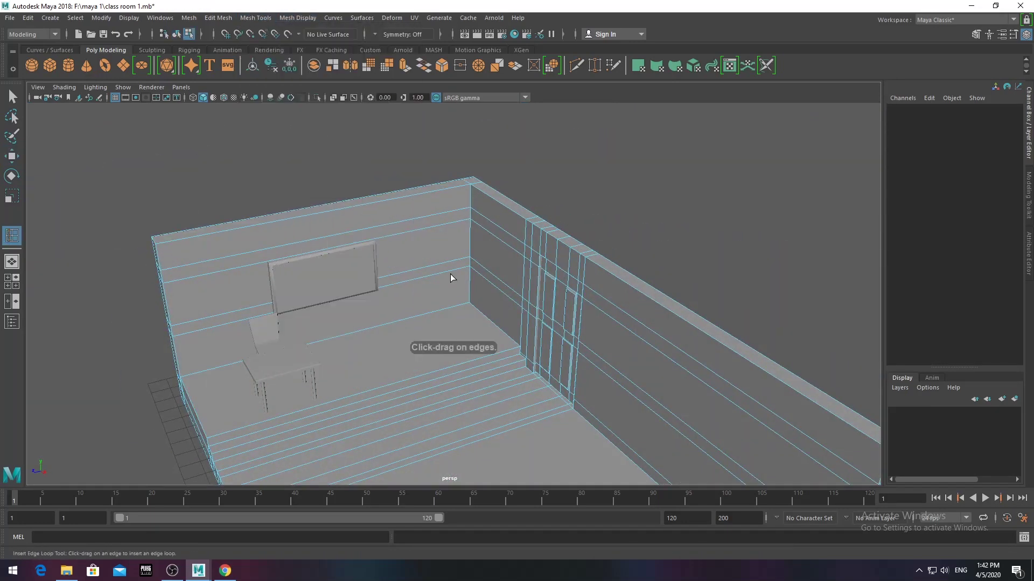
left_click(450, 329)
left_click_drag(450, 329, 464, 314, "alt")
- Extrude the floor face beside the back wall upward into a box
right_click_drag(444, 387, 470, 338)
left_click(485, 344)
scroll(485, 323, "up", 3)
key("ctrl+e")
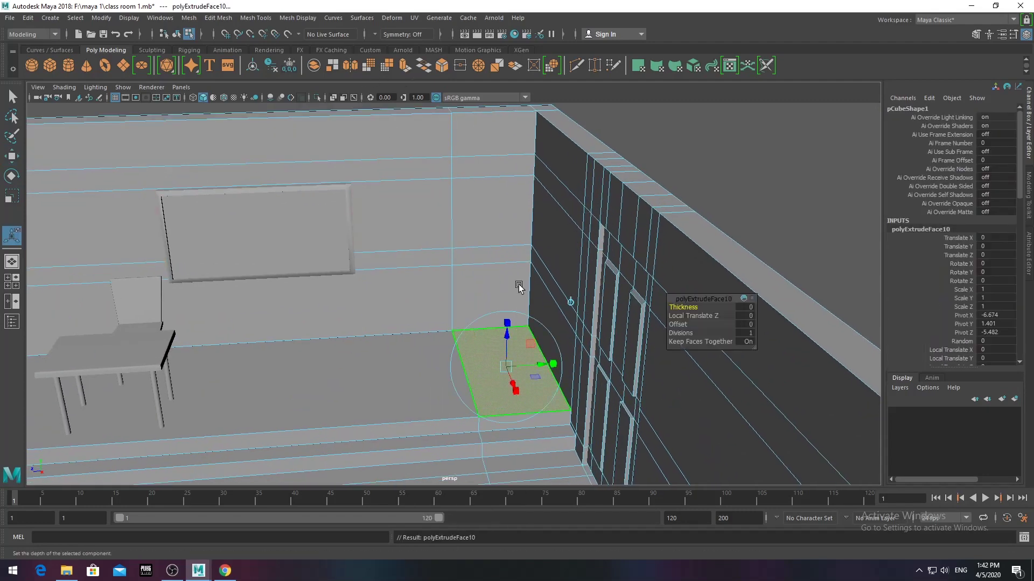
scroll(512, 291, "down", 3)
right_click_drag(480, 253, 498, 237)
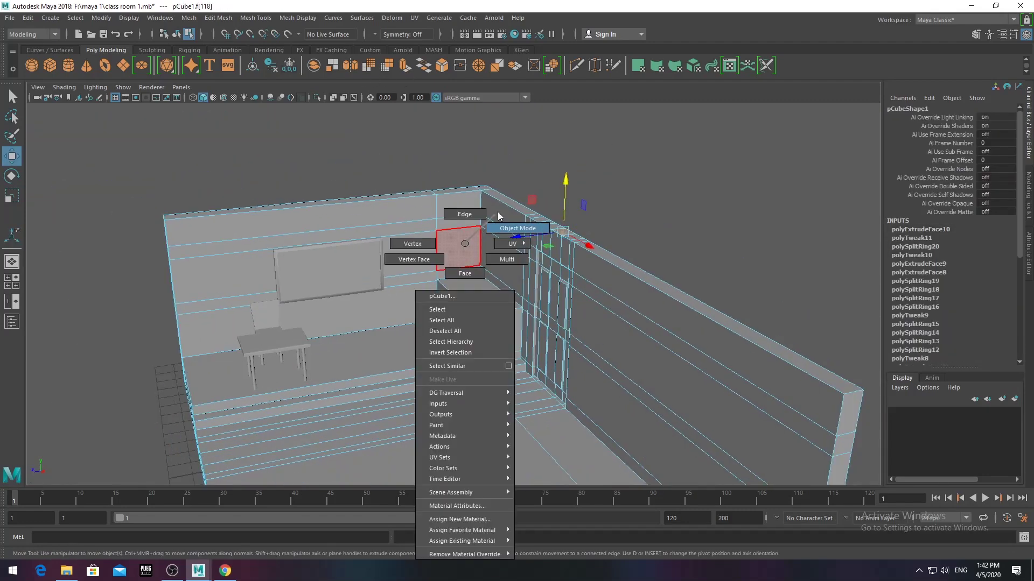
scroll(492, 266, "down", 3)
left_click(491, 266)
scroll(477, 322, "up", 6)
scroll(462, 305, "down", 5)
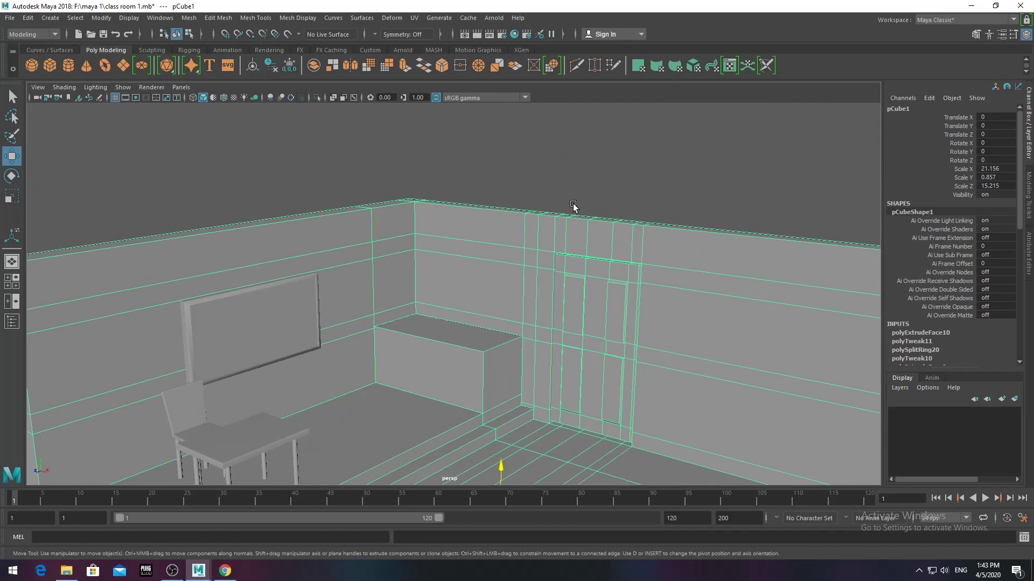
scroll(560, 203, "down", 5)
scroll(614, 295, "up", 8)
scroll(591, 290, "down", 3)
scroll(532, 295, "up", 2)
scroll(641, 215, "down", 10)
scroll(367, 246, "up", 10)
scroll(308, 220, "up", 3)
- Extrude the box's front face and scale it inward into an inset panel
key("F11")
left_click(344, 222)
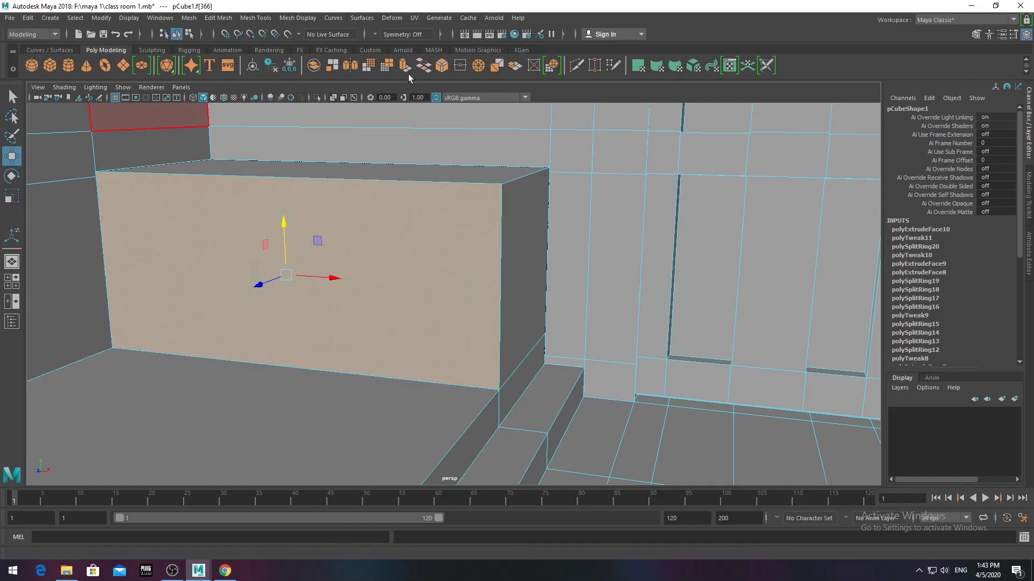
left_click(405, 65)
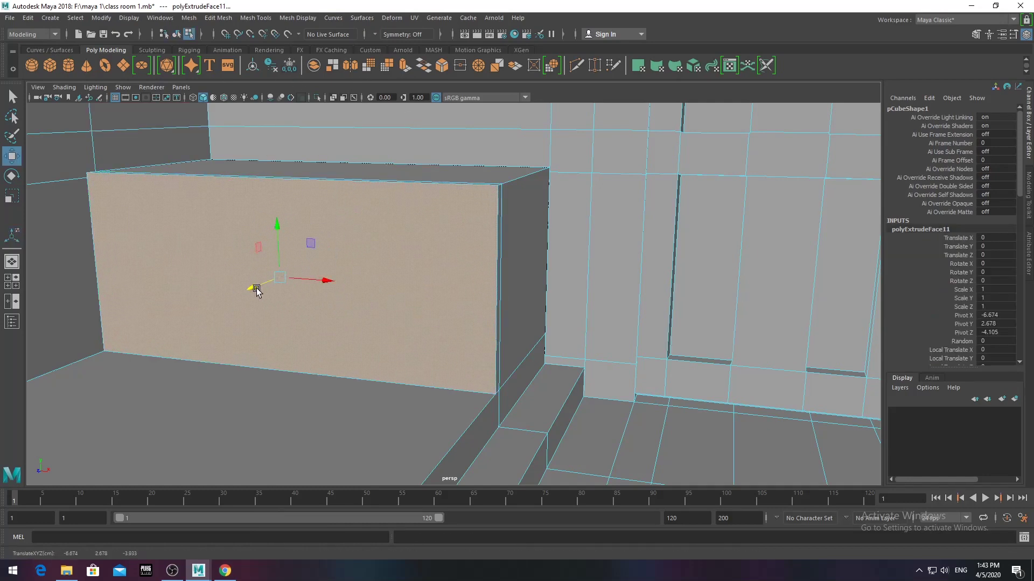
mouse_move(251, 288)
left_mouse_down("alt")
mouse_move(369, 296)
mouse_move(347, 288)
mouse_move(357, 254)
mouse_move(385, 242)
mouse_move(508, 256)
mouse_move(300, 291)
mouse_move(330, 293)
left_mouse_up("alt")
key("w")
key("r")
right_click_drag(445, 237, 390, 266)
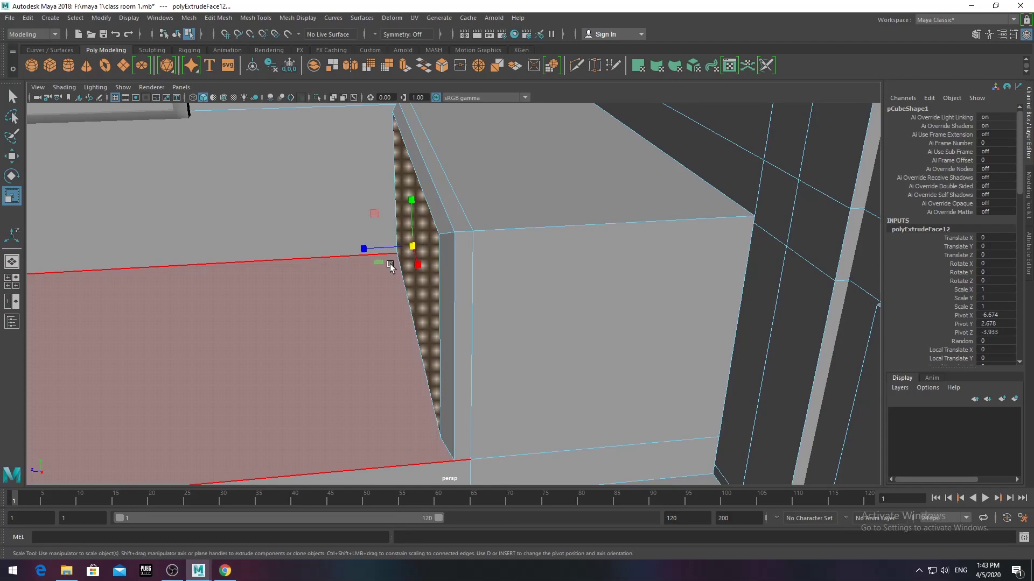
left_click_drag(362, 253, 463, 205, "alt")
right_click_drag(463, 204, 462, 185)
scroll(554, 269, "down", 5)
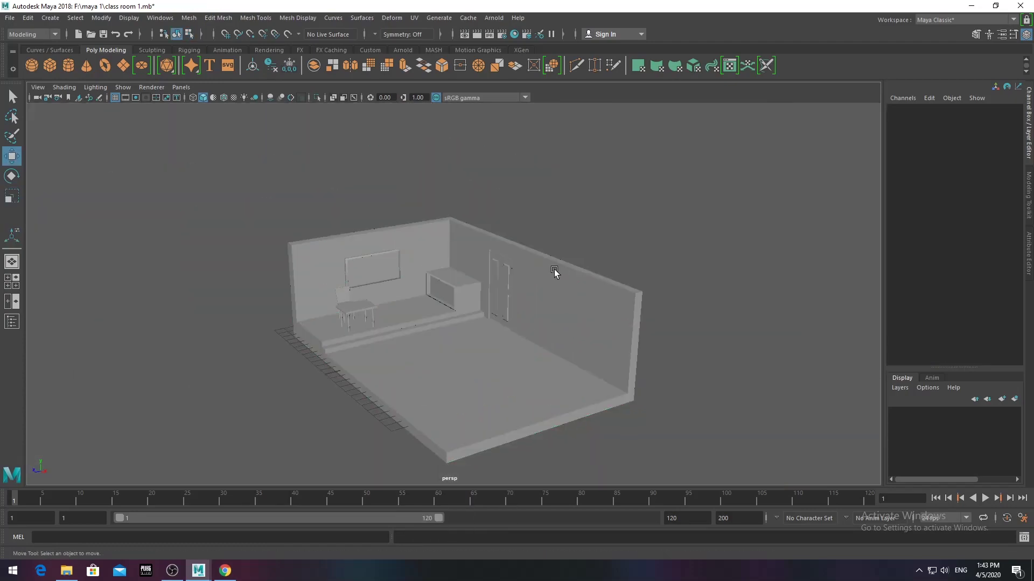
left_click(475, 295)
scroll(475, 295, "up", 5)
- Add a test cube near the wall, then delete it
left_click_drag(492, 321, 538, 275, "alt")
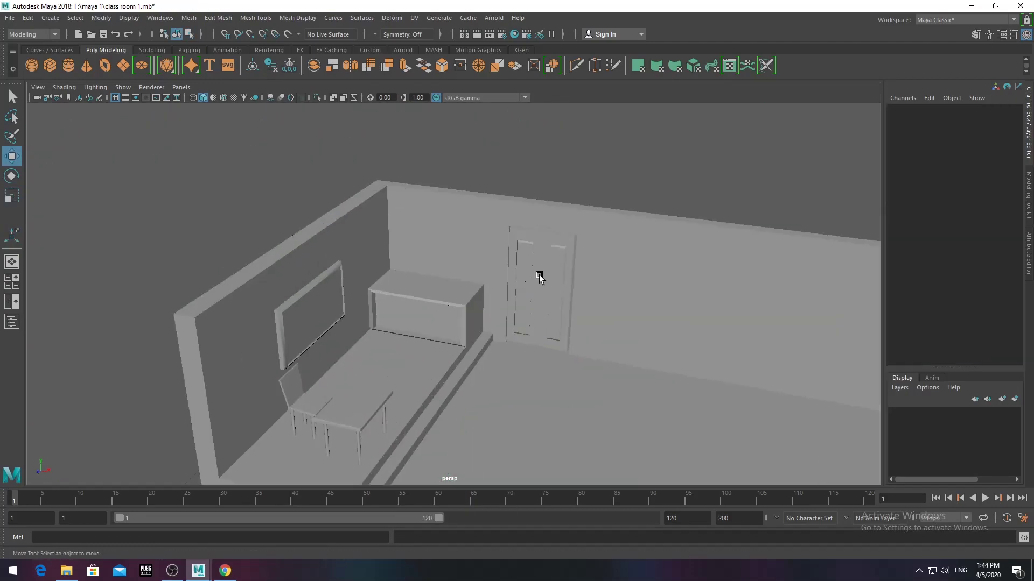
left_click(49, 65)
scroll(392, 364, "down", 4)
mouse_move(487, 253)
left_mouse_down()
mouse_move(490, 221)
mouse_move(485, 245)
left_mouse_up()
key("Delete")
scroll(326, 215, "up", 4)
- Select vertices along one side of the wall board and inspect them
left_click(327, 301)
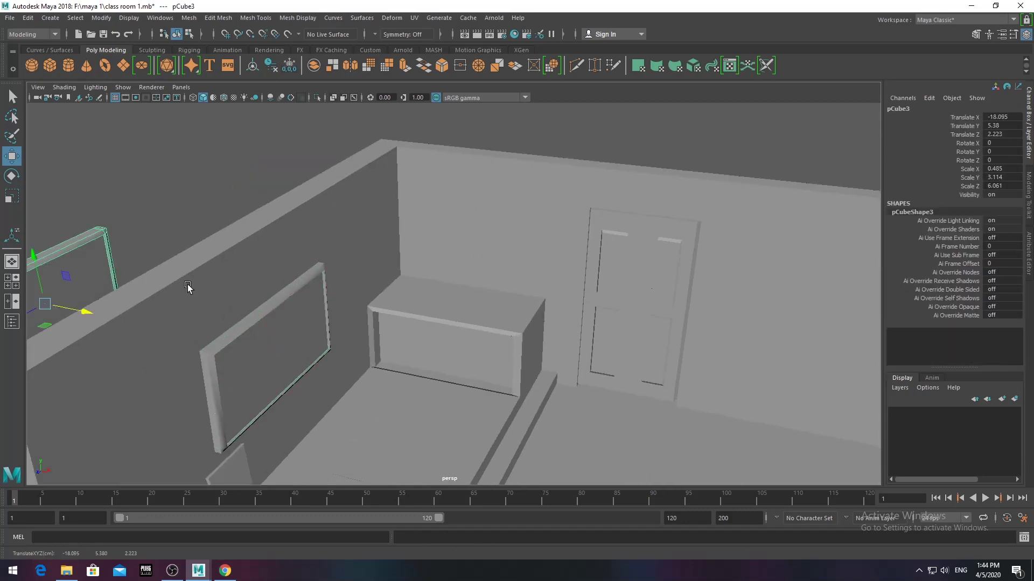
key("f")
left_click_drag(487, 293, 469, 238, "alt")
key("F9")
left_click_drag(485, 420, 416, 222)
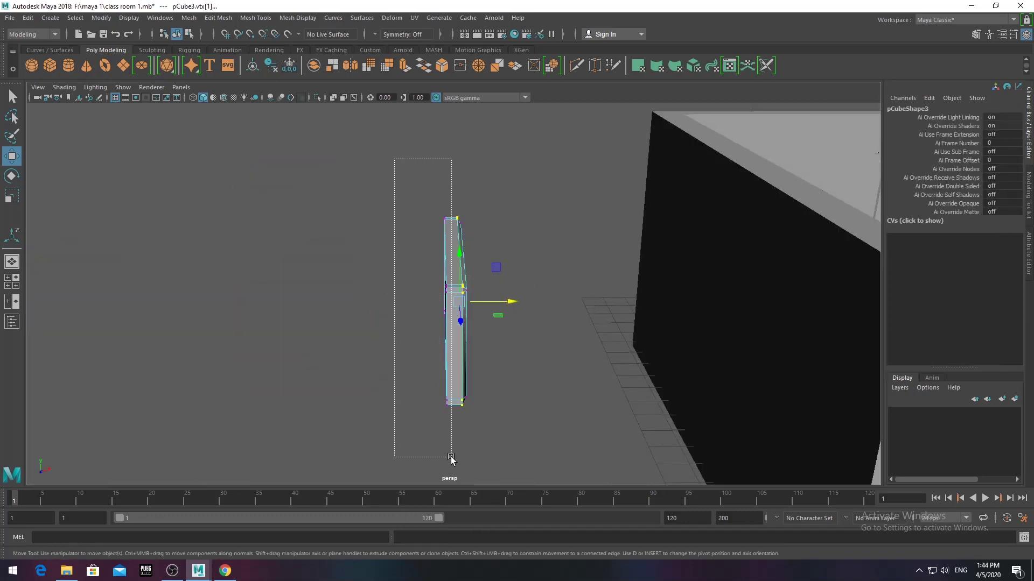
mouse_move(505, 303)
left_mouse_down("alt")
mouse_move(335, 289)
mouse_move(325, 215)
mouse_move(513, 289)
mouse_move(442, 161)
mouse_move(461, 261)
left_mouse_up("alt")
left_click(513, 288)
- Adjust the panel's corner and end vertices in the top view
key("space")
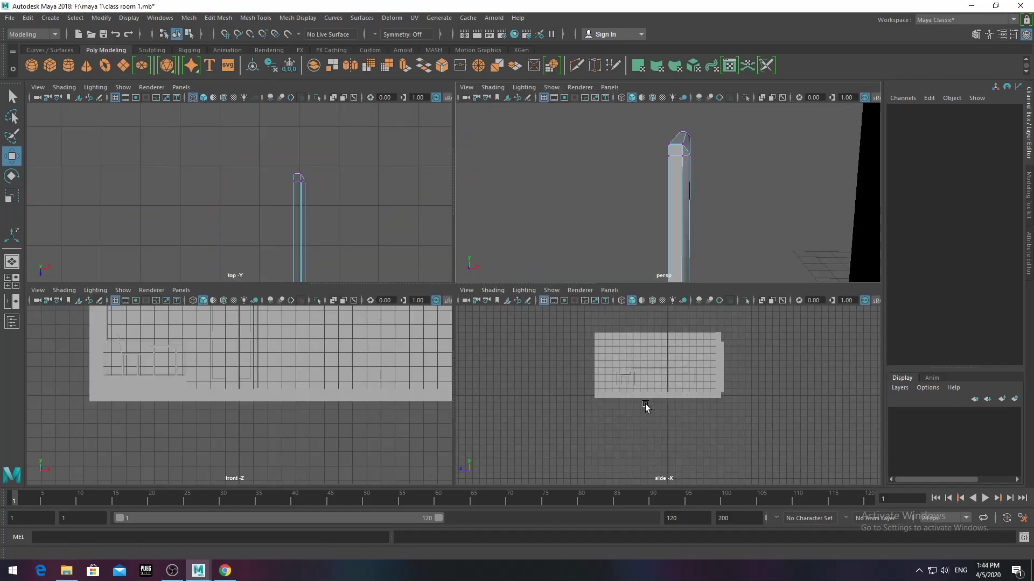
key("space")
scroll(512, 298, "up", 3)
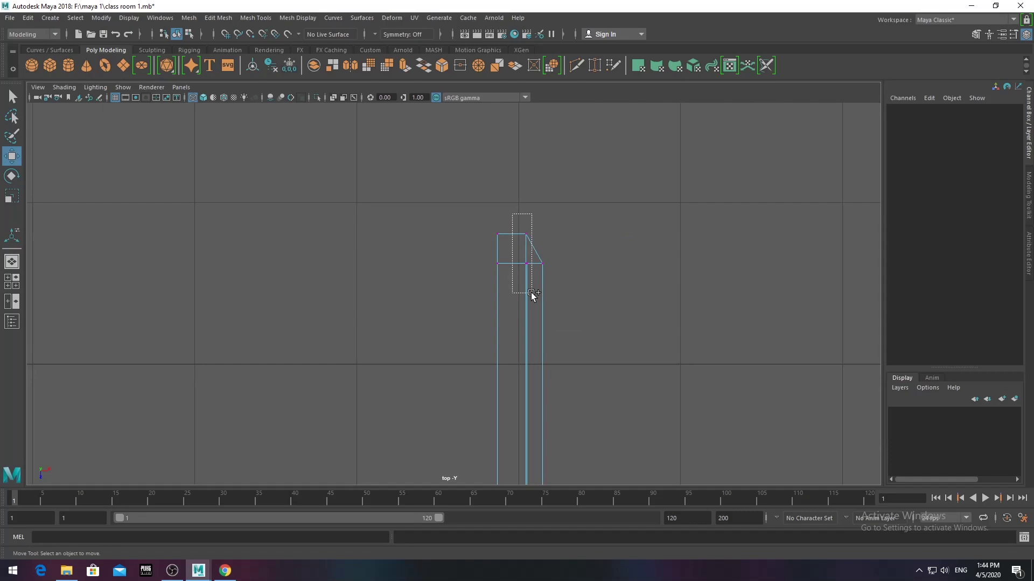
left_click_drag(512, 213, 530, 292)
middle_click_drag(531, 292, 535, 110, "alt")
left_click_drag(495, 306, 495, 306)
scroll(511, 228, "down", 5)
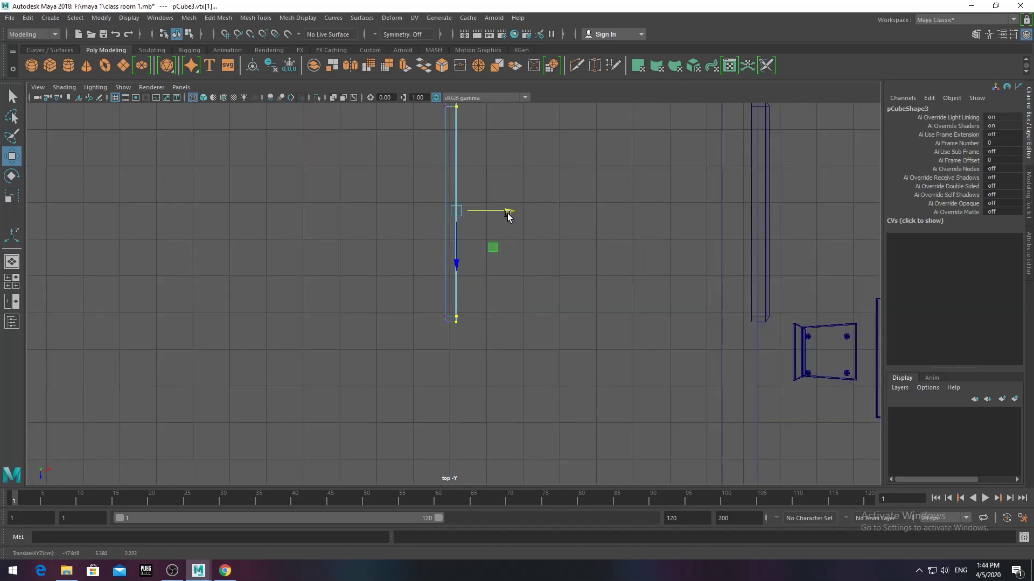
key("space")
key("space")
mouse_move(530, 250)
left_mouse_down("alt")
mouse_move(468, 323)
mouse_move(481, 368)
left_mouse_up("alt")
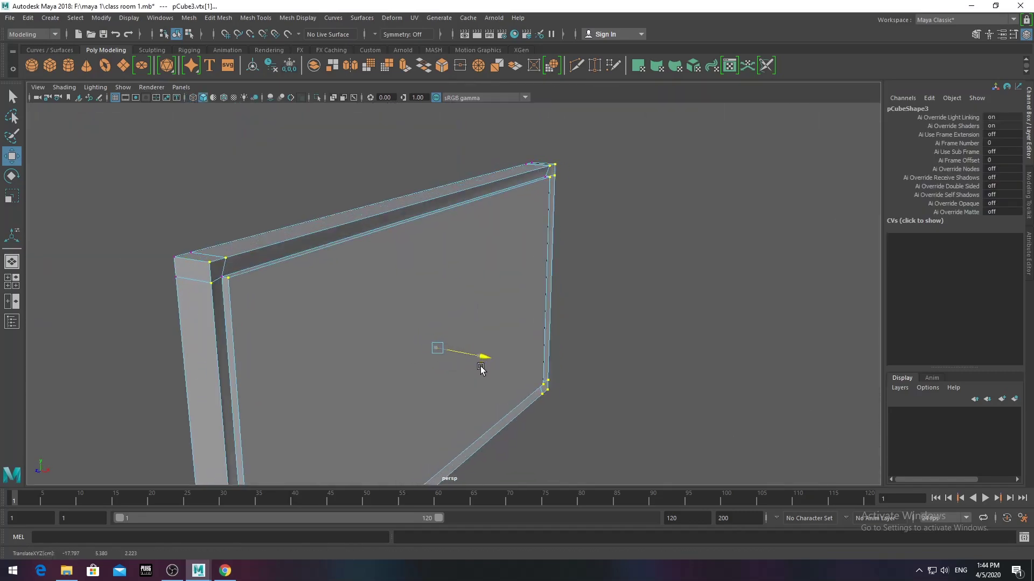
key("F8")
scroll(432, 307, "down", 5)
left_click(551, 292)
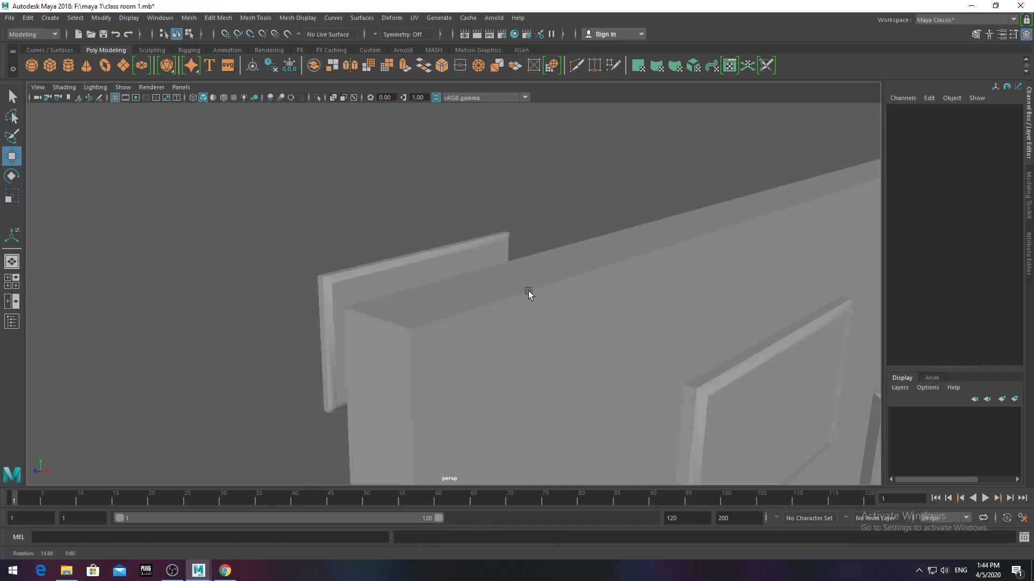
- Extrude the panel's front face and pull it out into a framed screen
left_click(450, 286)
key("r")
mouse_move(450, 287)
left_mouse_down("alt")
mouse_move(439, 321)
mouse_move(460, 291)
mouse_move(508, 309)
left_mouse_up("alt")
key("F11")
left_click(450, 273)
key("ctrl+e")
mouse_move(444, 316)
left_mouse_down("alt")
mouse_move(493, 330)
mouse_move(480, 357)
mouse_move(461, 304)
mouse_move(527, 261)
mouse_move(492, 308)
mouse_move(374, 301)
left_mouse_up("alt")
mouse_move(502, 277)
left_mouse_down("alt")
mouse_move(483, 325)
mouse_move(591, 325)
left_mouse_up("alt")
right_click_drag(591, 325, 496, 254, "alt")
mouse_move(496, 254)
left_mouse_down("alt")
mouse_move(370, 268)
mouse_move(438, 266)
mouse_move(412, 270)
mouse_move(445, 244)
mouse_move(480, 286)
left_mouse_up("alt")
- Rotate the screen panel about 1.4° in Z
left_click(412, 270)
key("e")
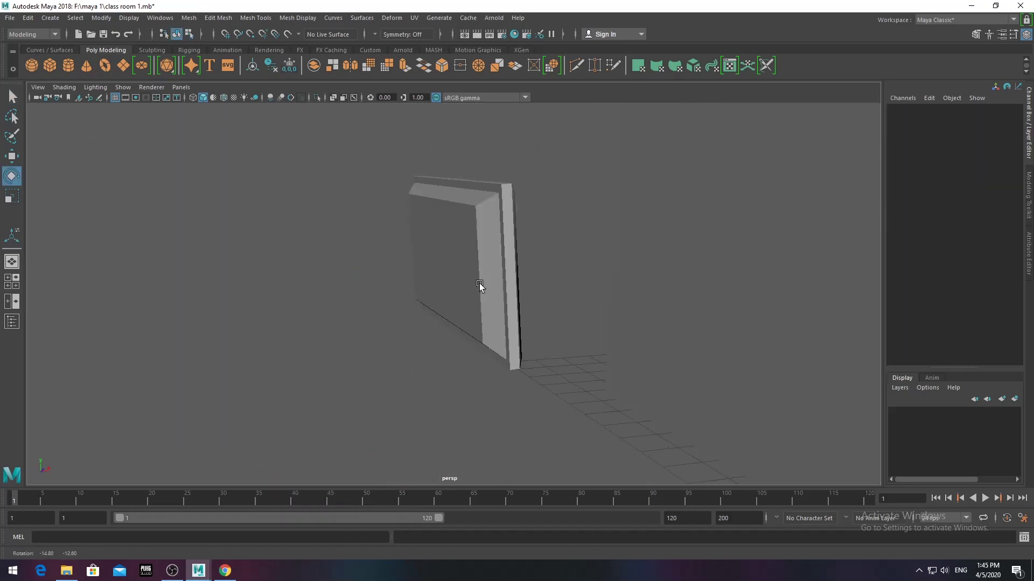
left_click_drag(409, 231, 454, 255, "alt")
- Move the small cube under the panel and stretch it taller into a neck
mouse_move(508, 364)
left_mouse_down("alt")
mouse_move(446, 346)
mouse_move(455, 392)
mouse_move(431, 377)
left_mouse_up("alt")
left_click_drag(430, 377, 635, 383, "alt")
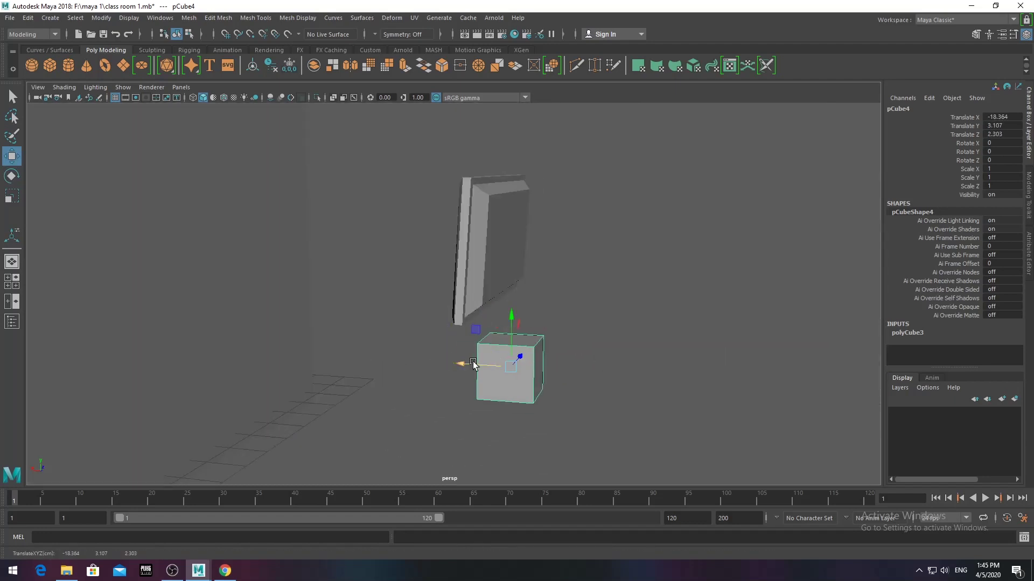
left_click_drag(511, 319, 512, 302)
left_click_drag(537, 357, 616, 342, "alt")
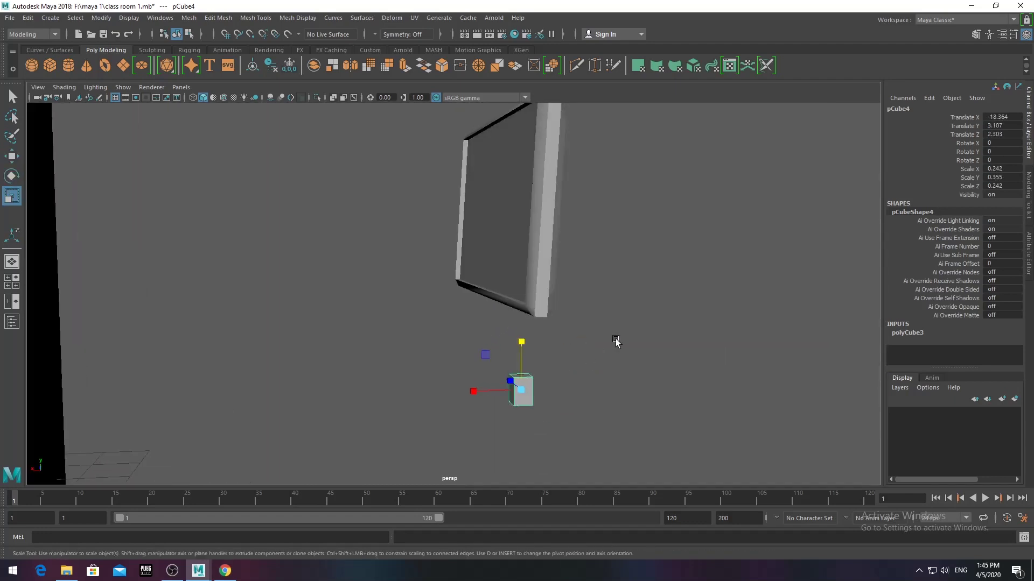
mouse_move(528, 267)
left_mouse_down("alt")
mouse_move(596, 307)
mouse_move(535, 325)
mouse_move(589, 309)
mouse_move(437, 300)
left_mouse_up("alt")
- Tweak the neck cube's vertices and nudge it back along Z
right_click_drag(437, 300, 410, 261)
left_click_drag(409, 261, 500, 240, "alt")
left_click(530, 291)
mouse_move(473, 293)
left_mouse_down("alt")
mouse_move(548, 312)
mouse_move(508, 296)
mouse_move(627, 381)
mouse_move(597, 340)
mouse_move(623, 386)
mouse_move(416, 390)
mouse_move(510, 392)
mouse_move(366, 283)
mouse_move(554, 351)
mouse_move(644, 342)
mouse_move(579, 364)
left_mouse_up("alt")
left_click(612, 351)
left_click_drag(579, 363, 560, 340)
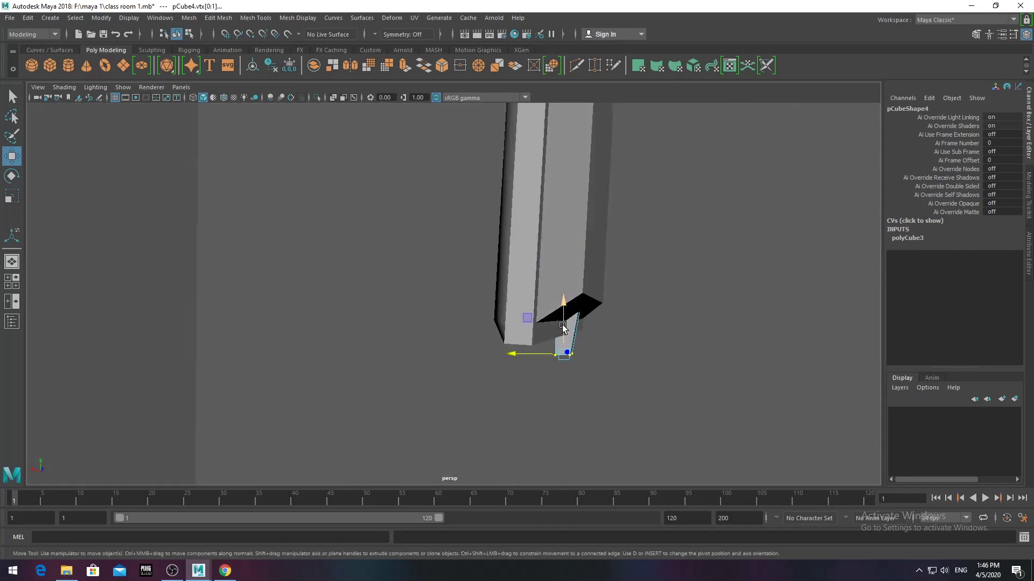
mouse_move(547, 398)
left_mouse_down("alt")
mouse_move(641, 365)
mouse_move(560, 393)
left_mouse_up("alt")
right_click_drag(323, 258, 371, 242)
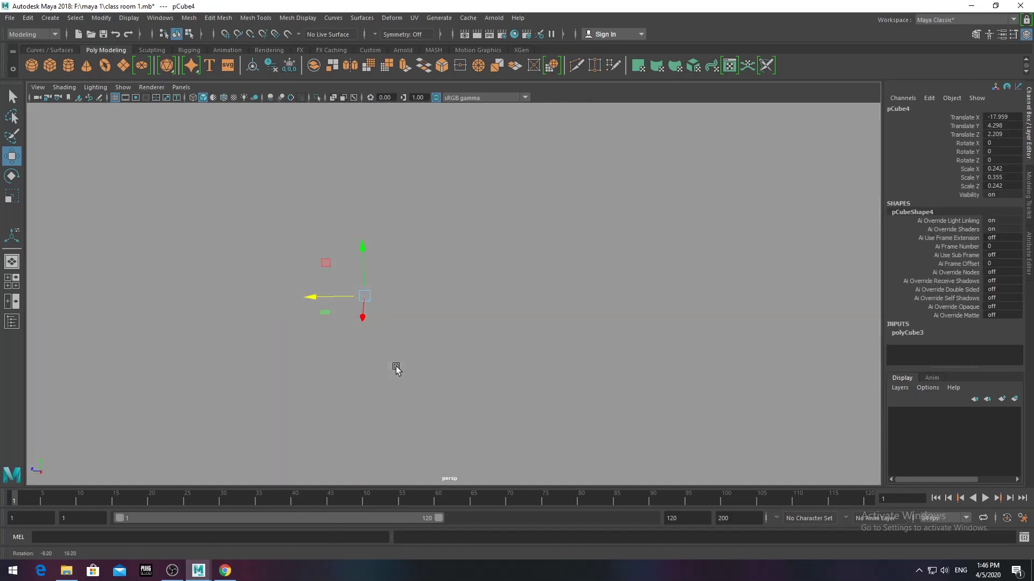
left_click_drag(395, 365, 323, 212)
middle_click_drag(323, 212, 430, 344, "alt")
mouse_move(445, 387)
left_mouse_down()
mouse_move(676, 222)
mouse_move(485, 341)
mouse_move(474, 325)
mouse_move(548, 324)
left_mouse_up()
- Extrude the cube's bottom face and scale it out into a flared base
left_click(548, 324)
right_click_drag(549, 300, 583, 351)
left_click(584, 350)
mouse_move(583, 350)
left_mouse_down("alt")
mouse_move(538, 339)
mouse_move(485, 243)
left_mouse_up("alt")
left_click(399, 72)
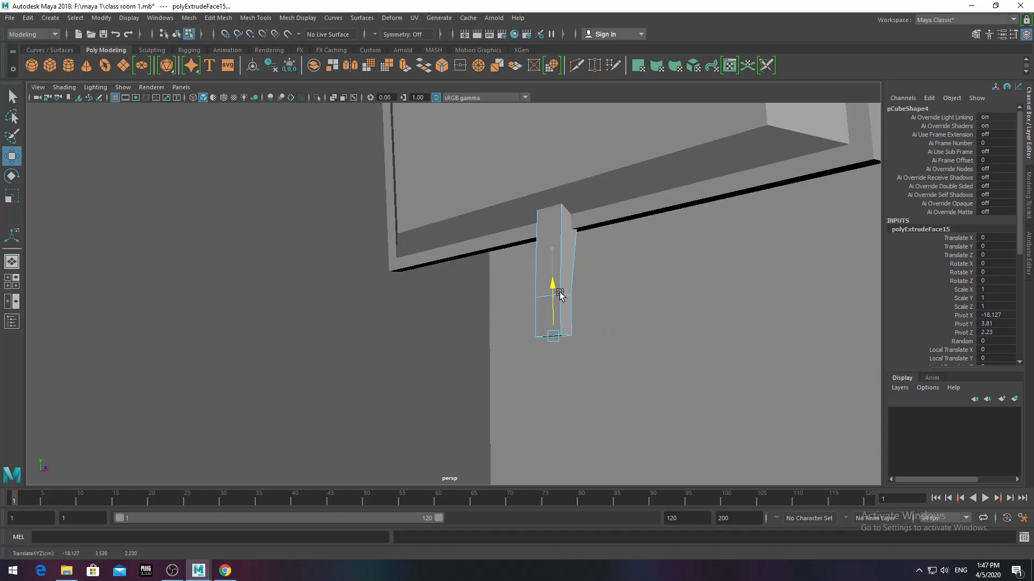
left_click_drag(560, 295, 572, 379, "alt")
key("r")
left_click_drag(680, 371, 588, 361, "alt")
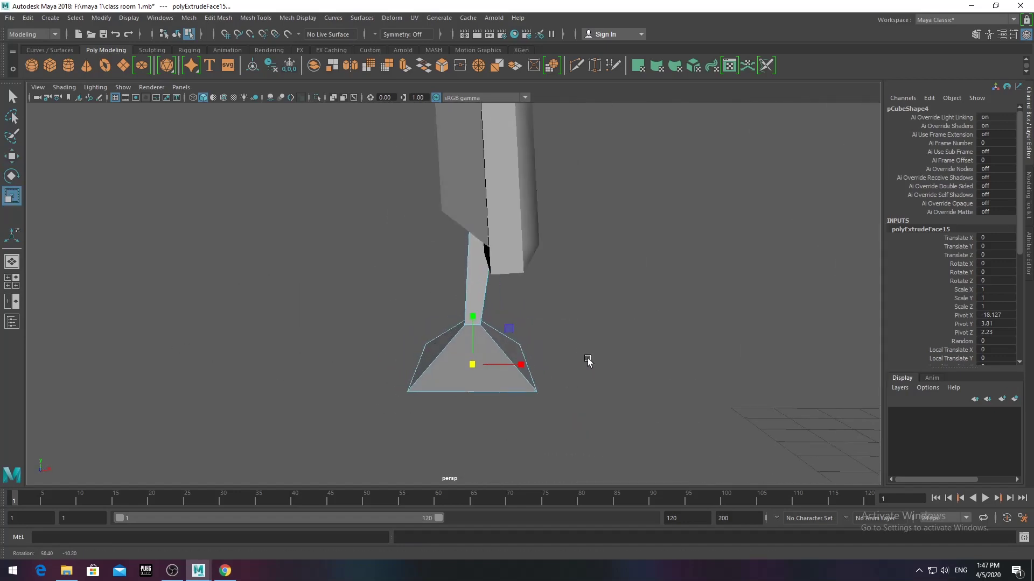
key("6")
key("7")
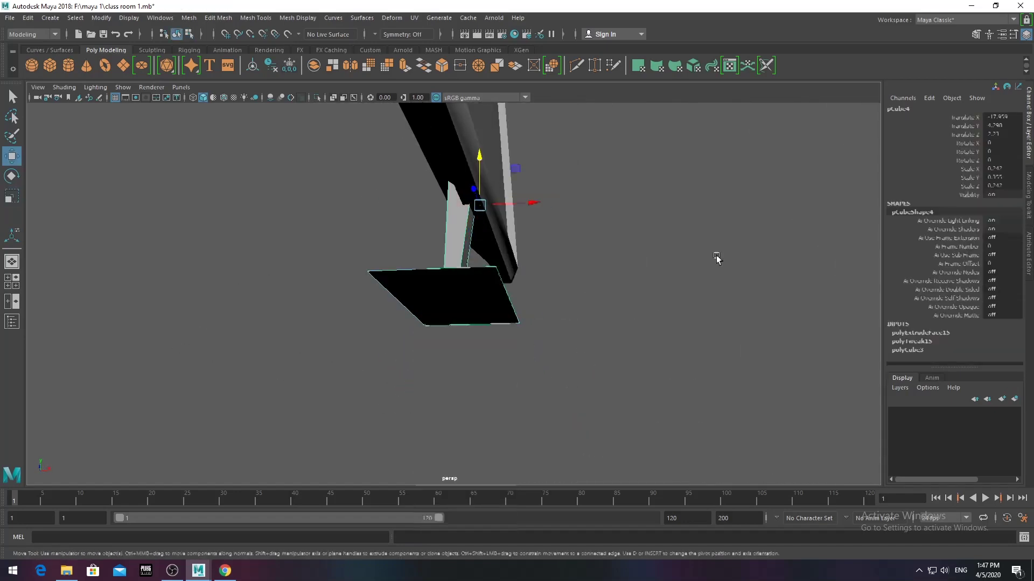
left_click(716, 259)
- Combine the screen panel and stand into one monitor mesh, pCube5
scroll(591, 346, "down", 5)
left_click(472, 293)
key("f")
key("e")
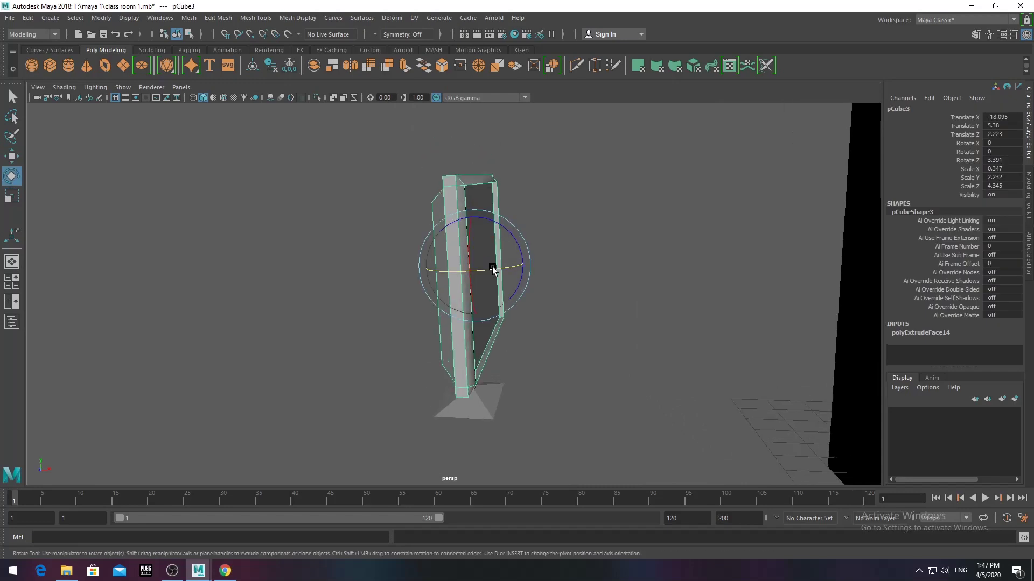
mouse_move(516, 251)
left_mouse_down("alt")
mouse_move(619, 344)
mouse_move(476, 375)
left_mouse_up("alt")
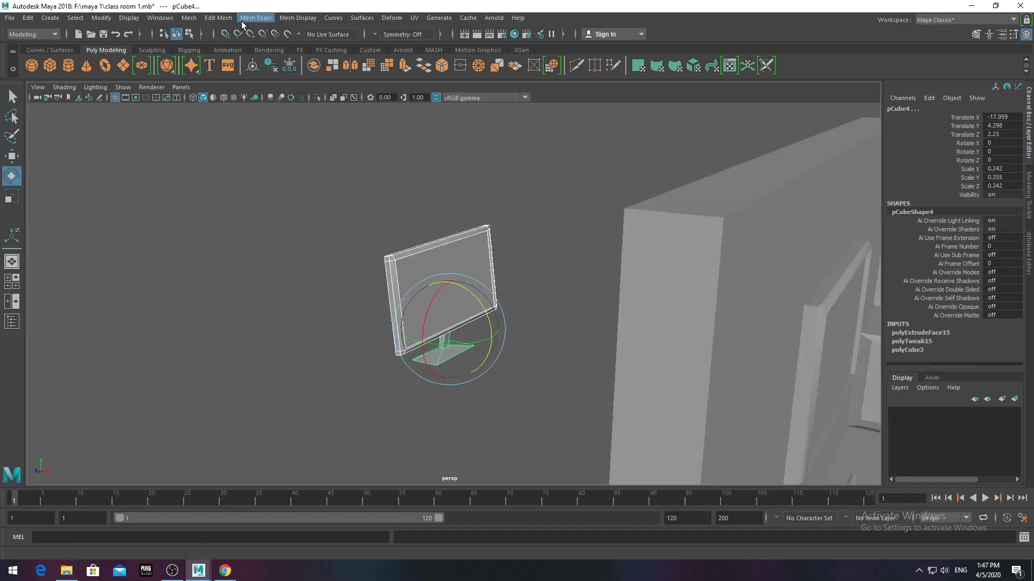
left_click(188, 18)
left_click(221, 59)
key("w")
mouse_move(612, 330)
left_mouse_down("alt")
mouse_move(421, 328)
mouse_move(436, 350)
left_mouse_up("alt")
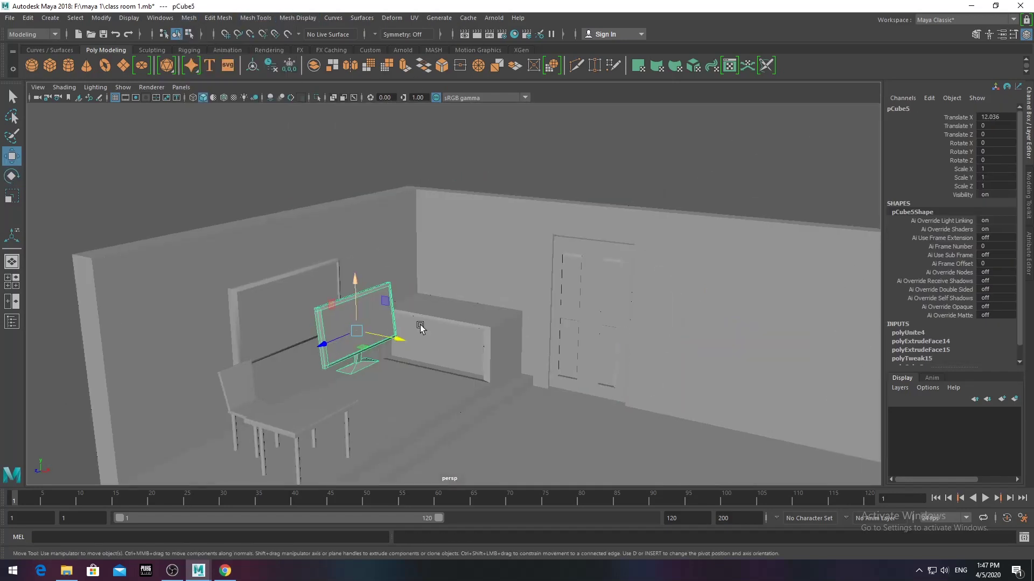
- Rotate the monitor -90° in Y so it faces the room
middle_click_drag(436, 350, 450, 379)
mouse_move(483, 353)
left_mouse_down()
mouse_move(422, 350)
mouse_move(537, 259)
left_mouse_up()
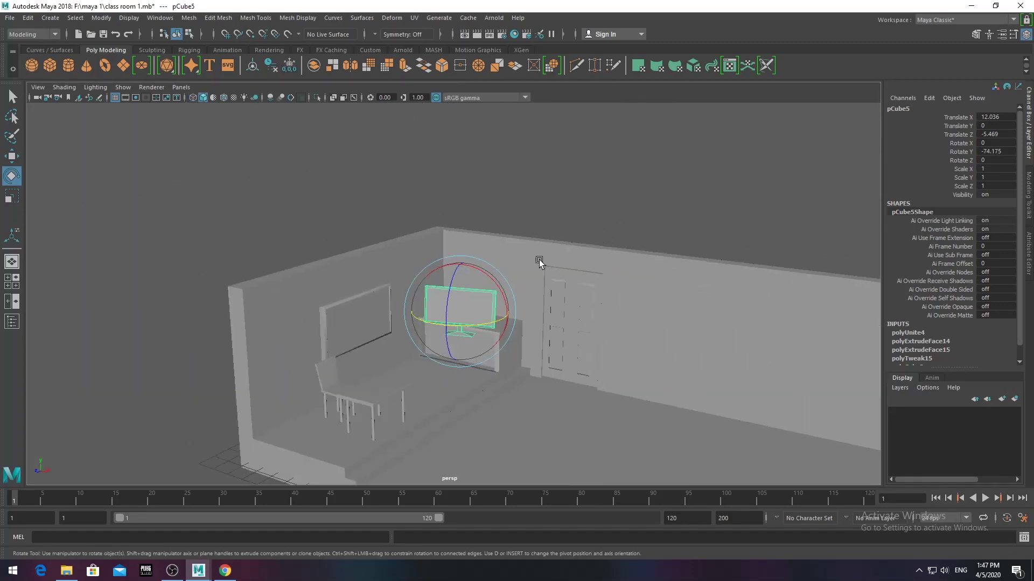
key("space")
middle_click_drag(422, 258, 513, 292, "alt")
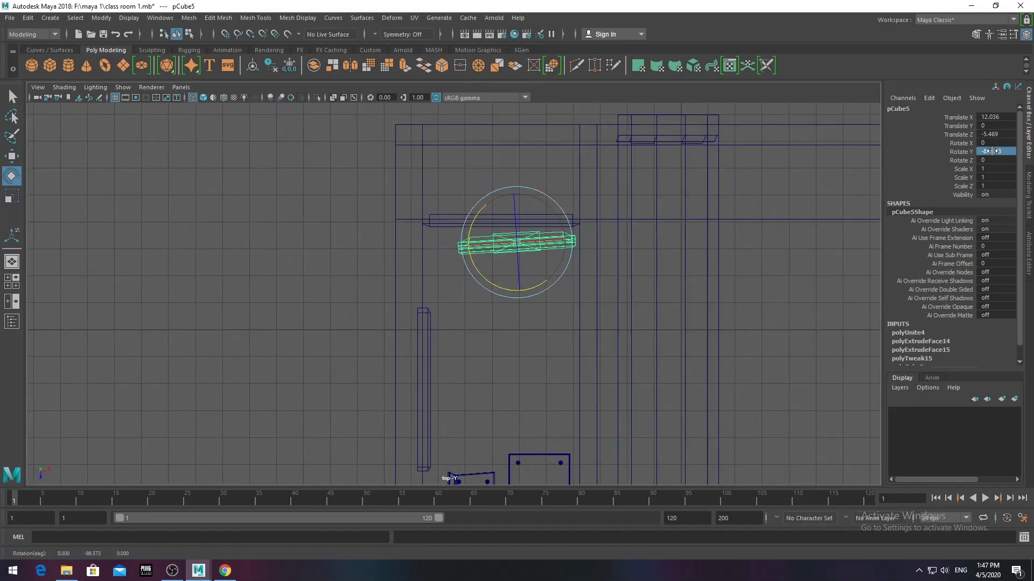
key("Return")
key("space")
key("space")
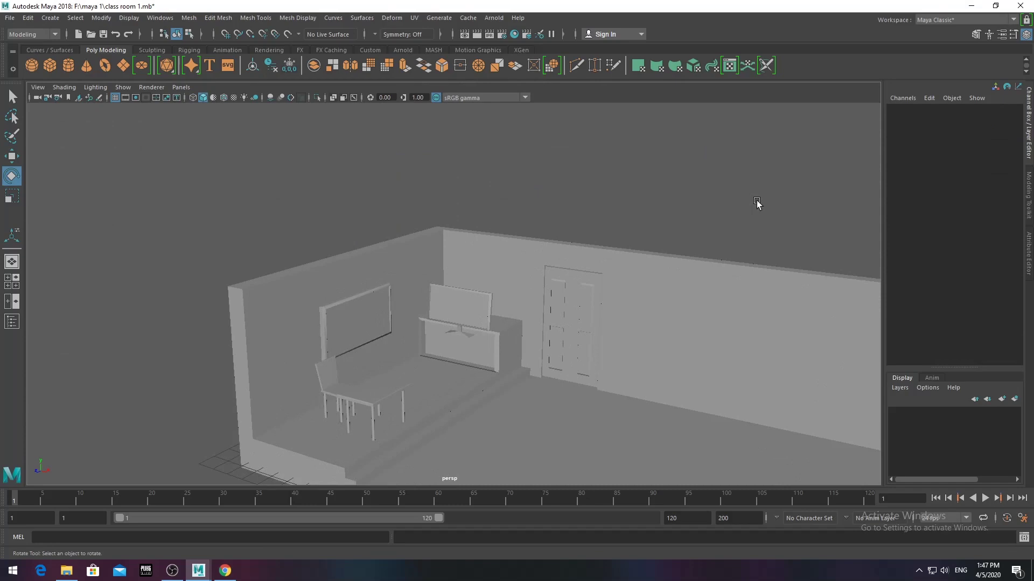
key("f")
- Scale the monitor down and set it on the cabinet top by the door
mouse_move(451, 357)
left_mouse_down()
mouse_move(523, 275)
mouse_move(510, 341)
mouse_move(491, 319)
mouse_move(475, 338)
left_mouse_up()
key("r")
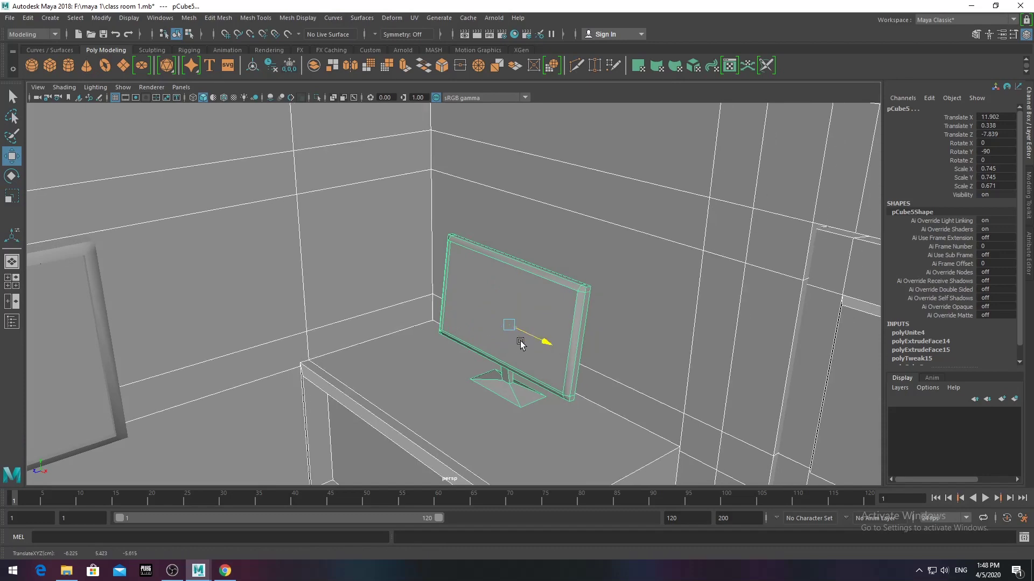
left_click_drag(489, 297, 458, 316)
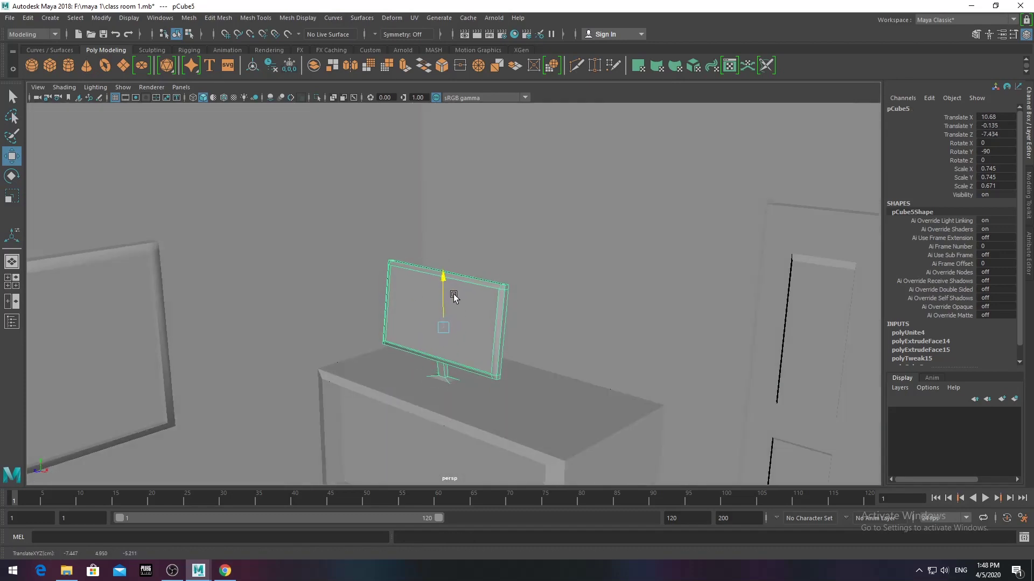
scroll(454, 297, "down", 5)
left_click(505, 286)
left_click_drag(505, 285, 469, 436, "alt")
scroll(420, 358, "up", 4)
left_click_drag(420, 357, 475, 333, "alt")
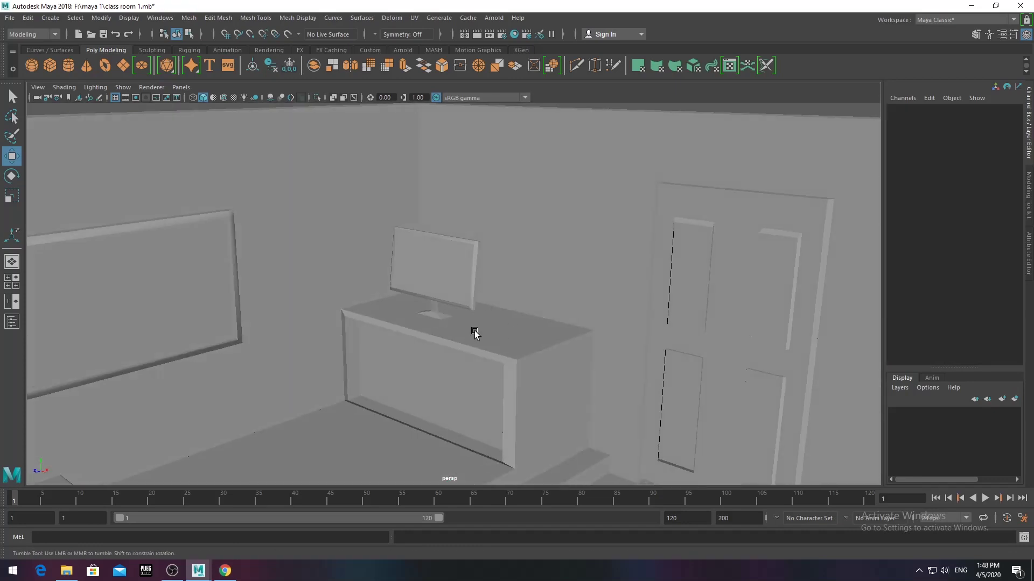
scroll(475, 334, "up", 4)
- Give the monitor's screen face a new Phong material coloured black
right_click_drag(357, 189, 351, 438)
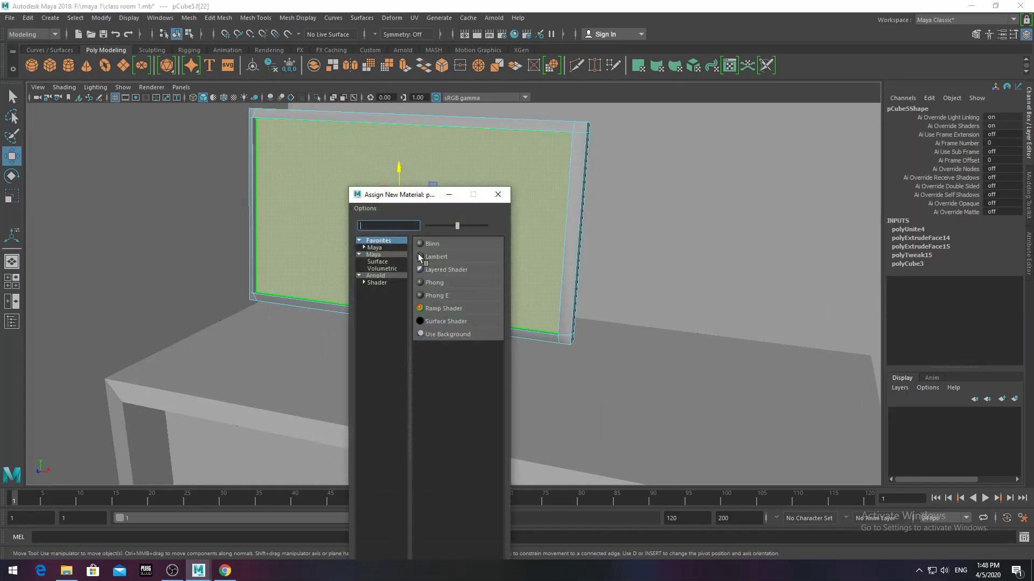
left_click(434, 282)
right_click_drag(402, 242, 444, 345)
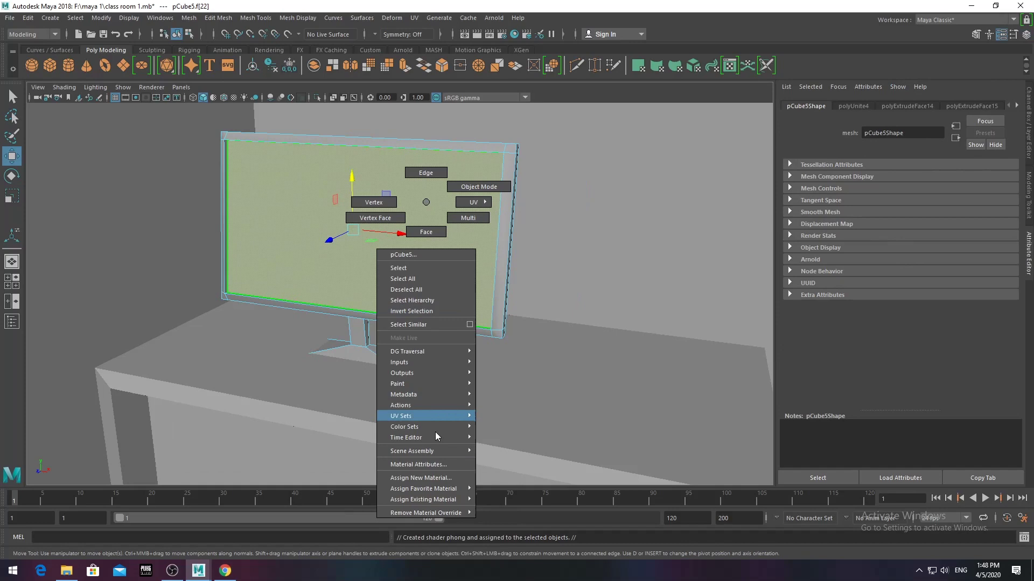
left_click(861, 230)
left_click(900, 203)
scroll(501, 175, "down", 5)
- Deselect the monitor screen and orbit round to select the back wall
left_click(501, 175)
scroll(444, 318, "up", 5)
scroll(381, 319, "down", 5)
right_click_drag(383, 260, 407, 247)
mouse_move(407, 247)
left_mouse_down("alt")
mouse_move(439, 293)
mouse_move(217, 238)
left_mouse_up("alt")
scroll(633, 425, "up", 3)
left_click_drag(339, 338, 213, 243, "alt")
scroll(403, 300, "up", 4)
left_click(402, 300)
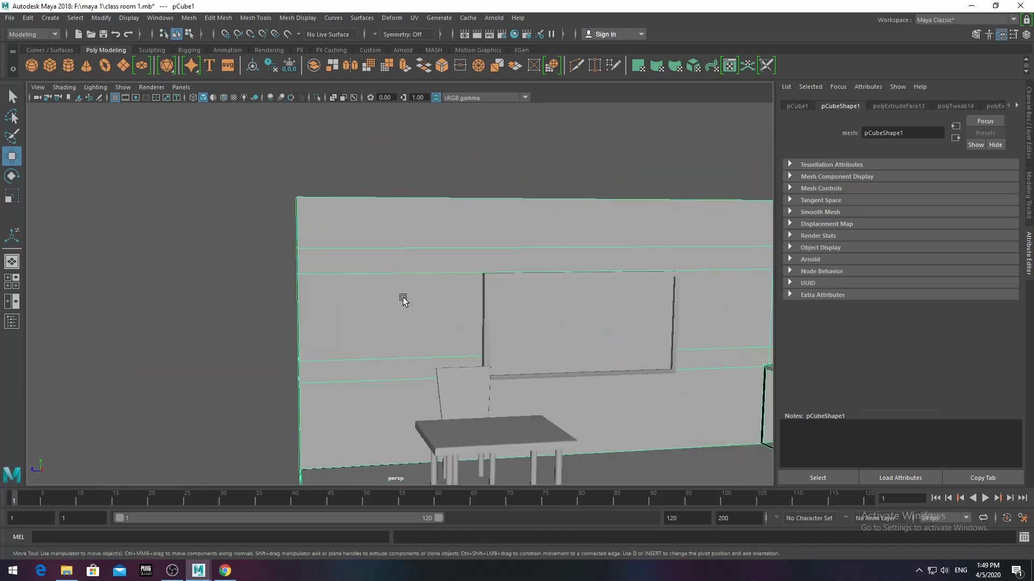
left_click_drag(404, 300, 392, 314, "alt")
key("ctrl+e")
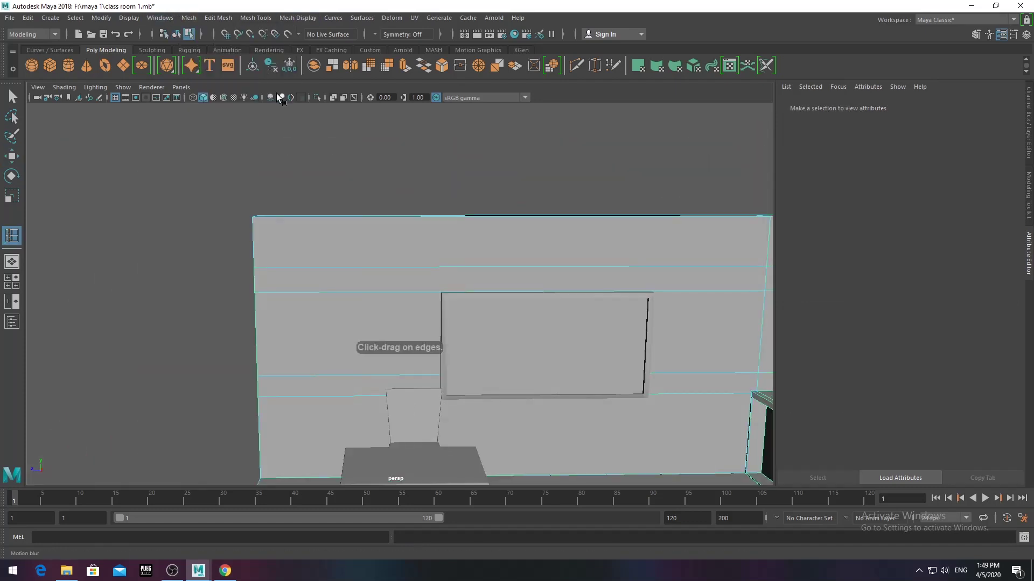
- Add two vertical edge loops to the back wall and select a wall face
left_click(320, 292)
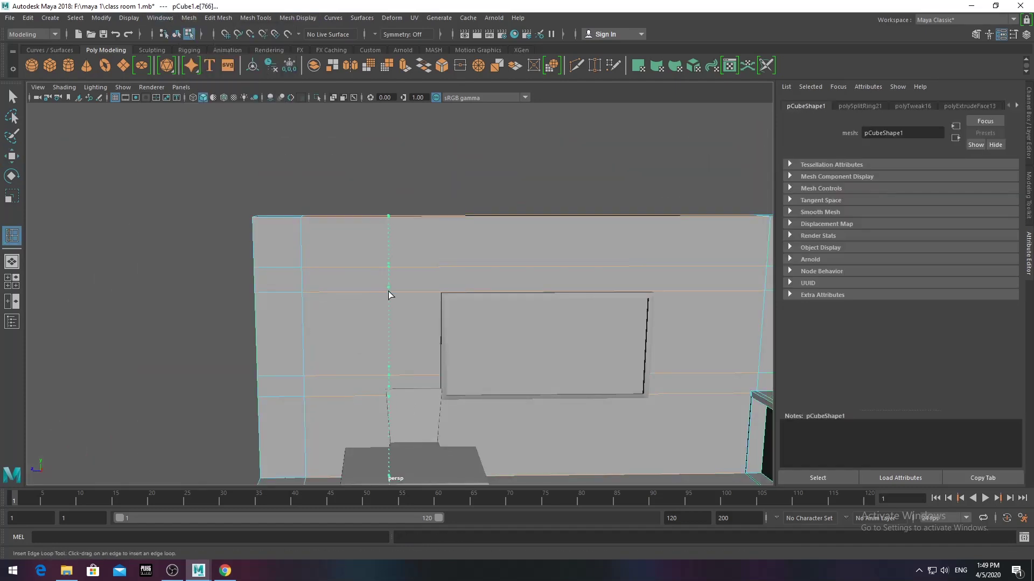
left_click(306, 335)
scroll(410, 289, "up", 5)
key("q")
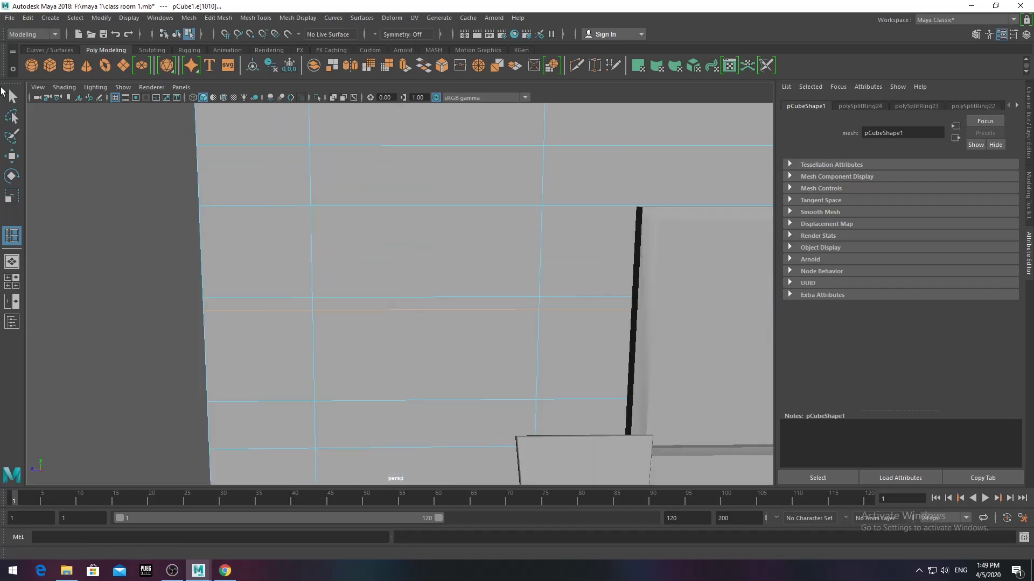
key("F11")
left_click(422, 265)
scroll(444, 337, "down", 5)
mouse_move(435, 334)
left_mouse_down("alt")
mouse_move(509, 339)
mouse_move(543, 253)
mouse_move(281, 82)
left_mouse_up("alt")
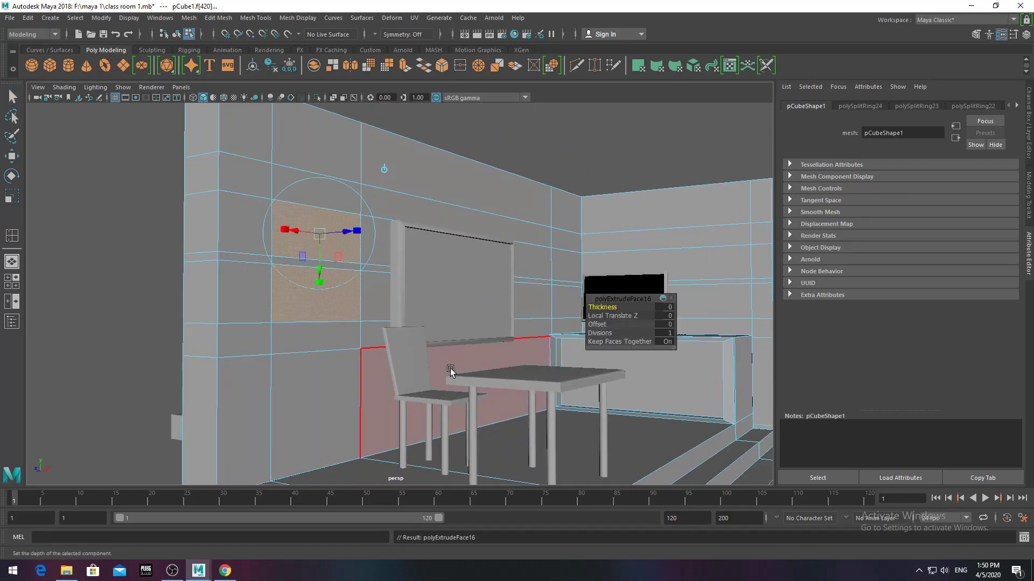
- Clear the component selection and reselect the back wall
key("w")
scroll(311, 273, "down", 2)
scroll(537, 325, "up", 5)
right_click(316, 264)
left_click(382, 331)
scroll(382, 331, "down", 3)
left_click(485, 345)
scroll(466, 323, "up", 3)
scroll(413, 376, "up", 2)
- Insert two vertical edge loops and one horizontal edge loop around the shelf area
left_click(218, 18)
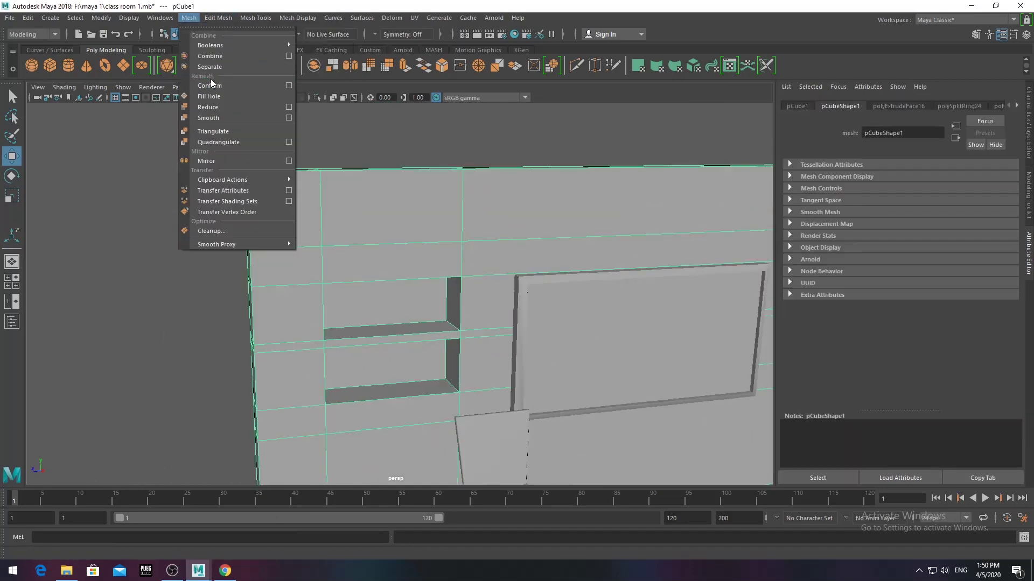
left_click(280, 85)
left_click(317, 281)
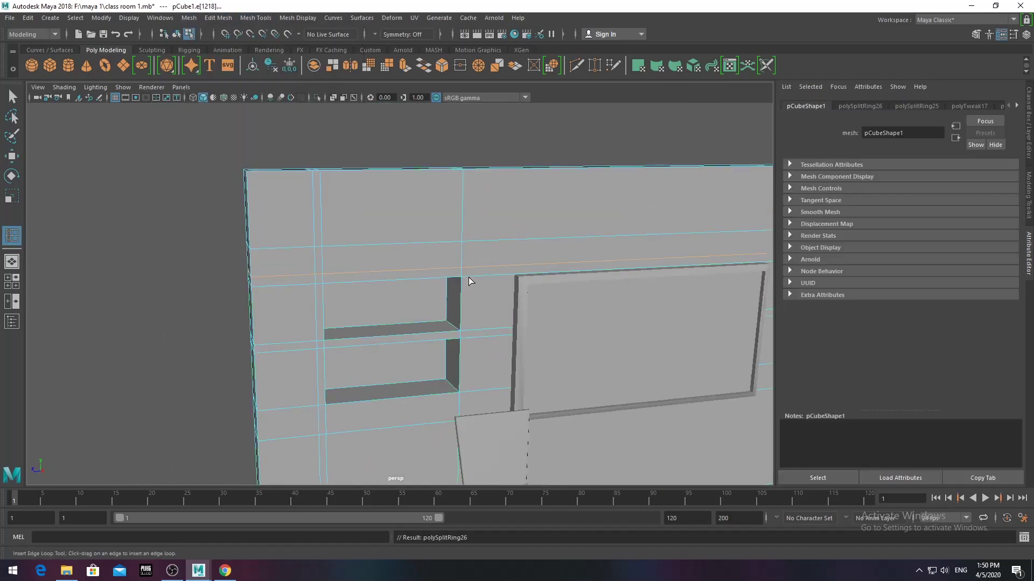
scroll(467, 279, "up", 2)
left_click(485, 357)
left_click(284, 390)
left_click(12, 97)
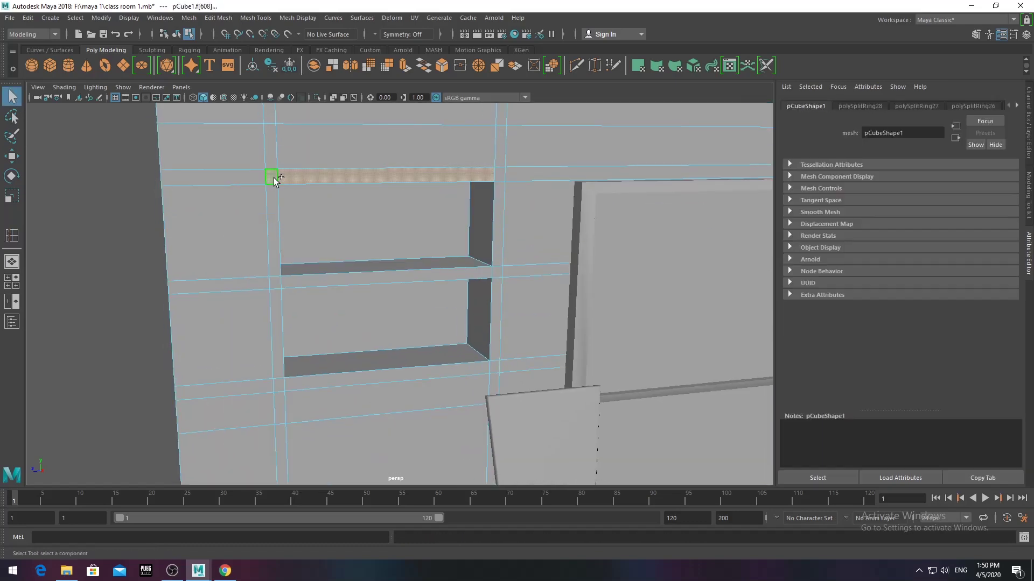
- Select the shelf face loop and extrude it back into the wall
double_click(274, 179)
scroll(339, 307, "down", 3)
left_click_drag(339, 307, 392, 210, "alt")
left_click_drag(409, 303, 392, 354, "alt")
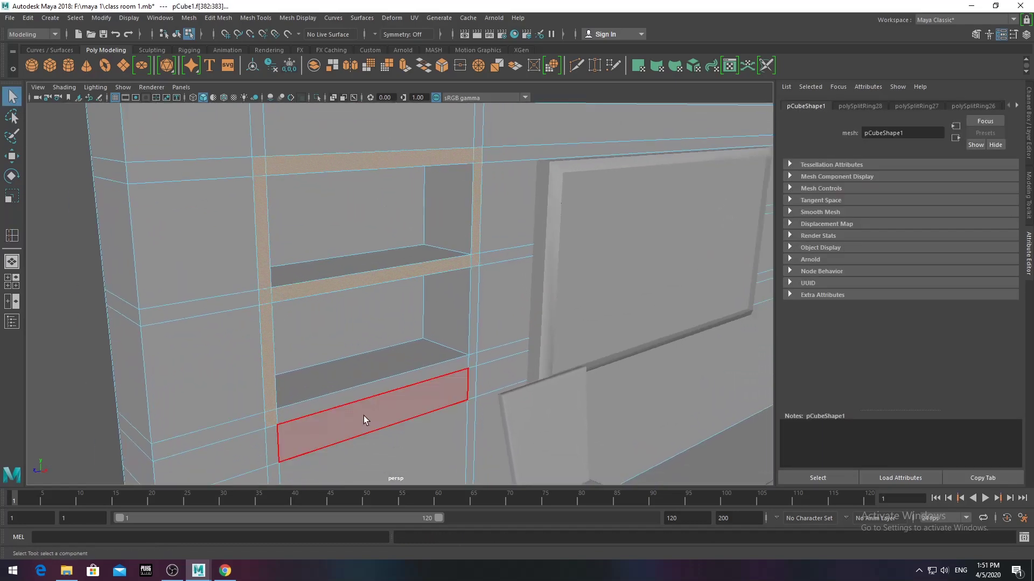
left_click_drag(473, 328, 429, 296, "alt")
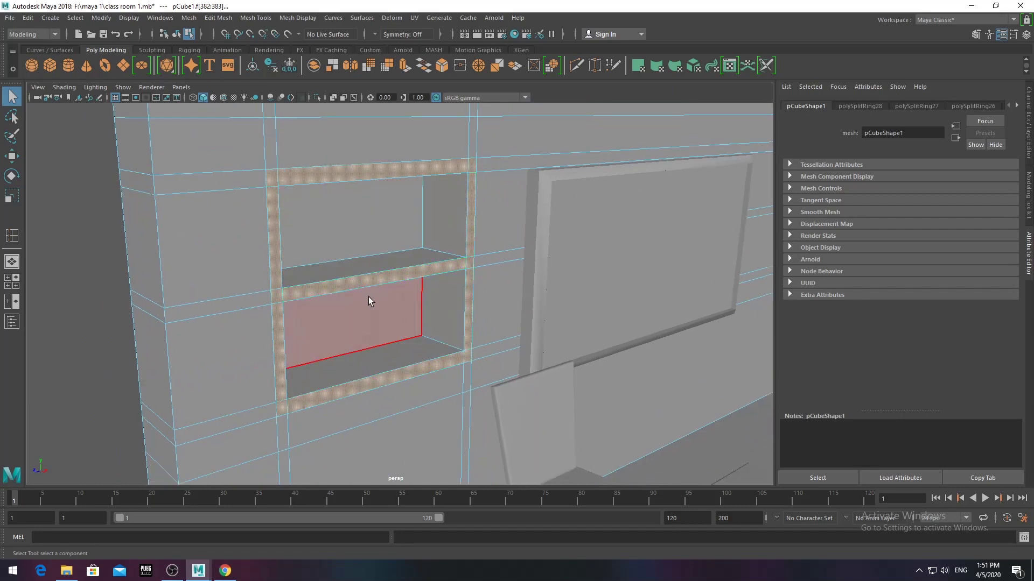
left_click(402, 65)
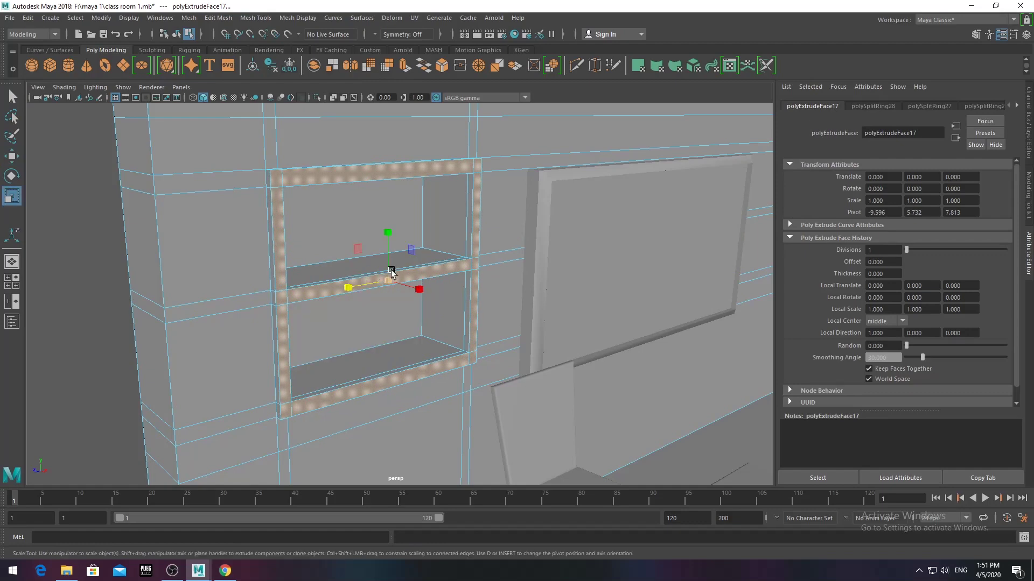
left_click_drag(382, 285, 399, 283, "alt")
left_click(267, 219)
scroll(554, 321, "down", 5)
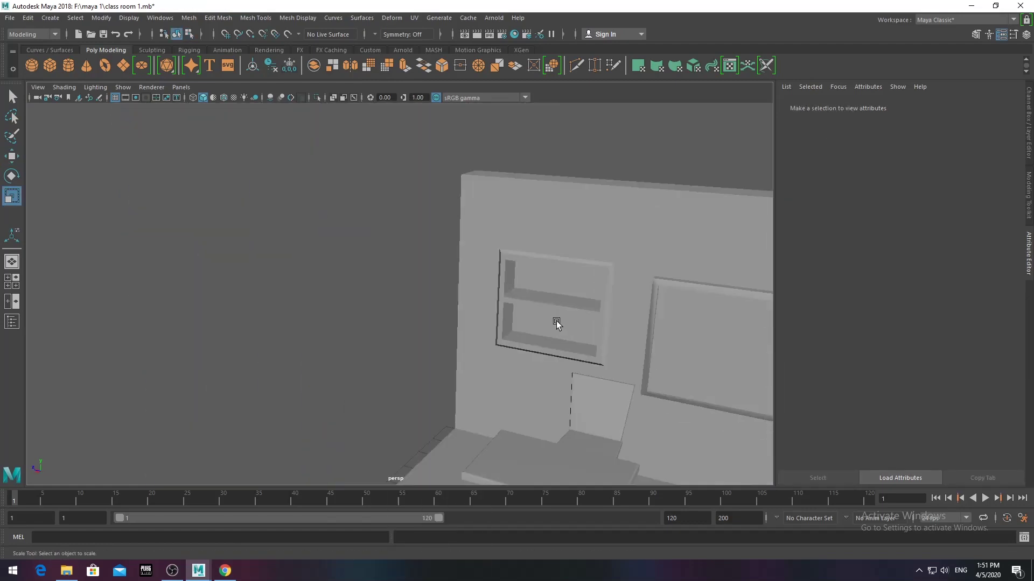
- Select the small cube and frame it in the view
scroll(462, 302, "down", 5)
scroll(462, 303, "down", 5)
left_click_drag(462, 303, 320, 353, "alt")
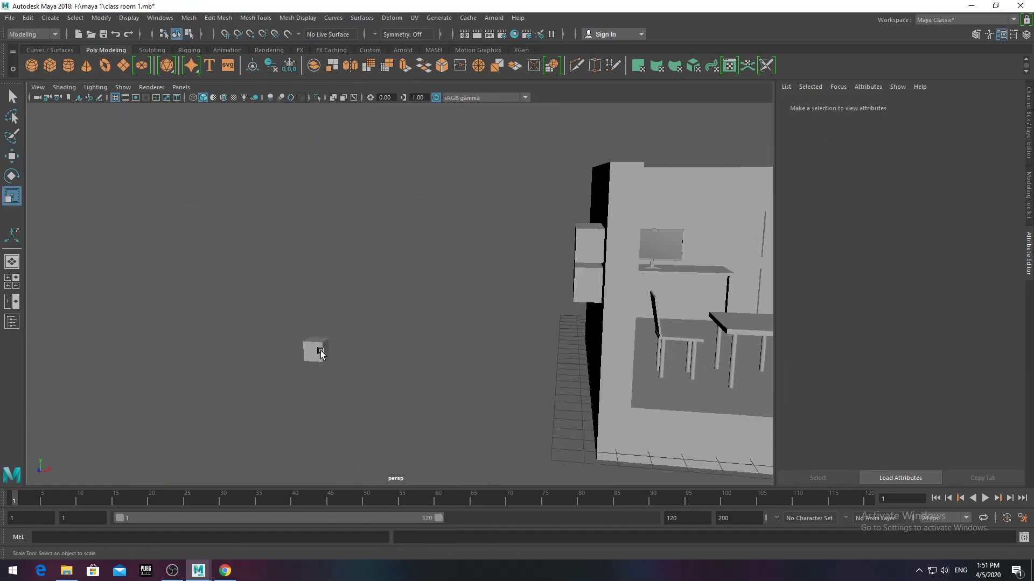
left_click(312, 351)
scroll(318, 350, "up", 5)
key("f")
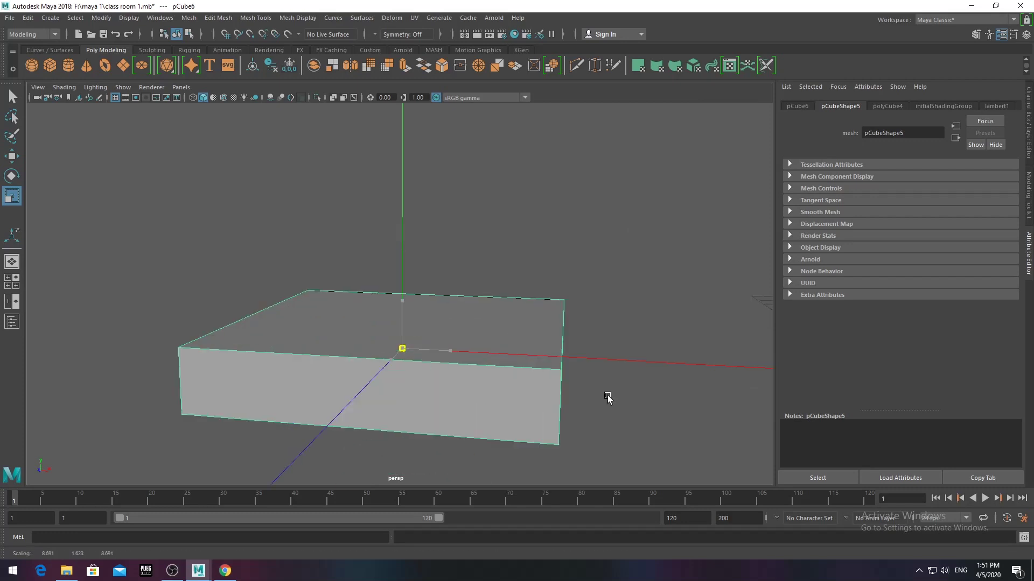
left_click_drag(609, 397, 491, 358, "alt")
- Insert two edge loops around the cube
left_click(264, 20)
left_click(295, 99)
left_click(522, 384)
left_click(523, 415)
scroll(434, 388, "up", 5)
scroll(393, 296, "up", 3)
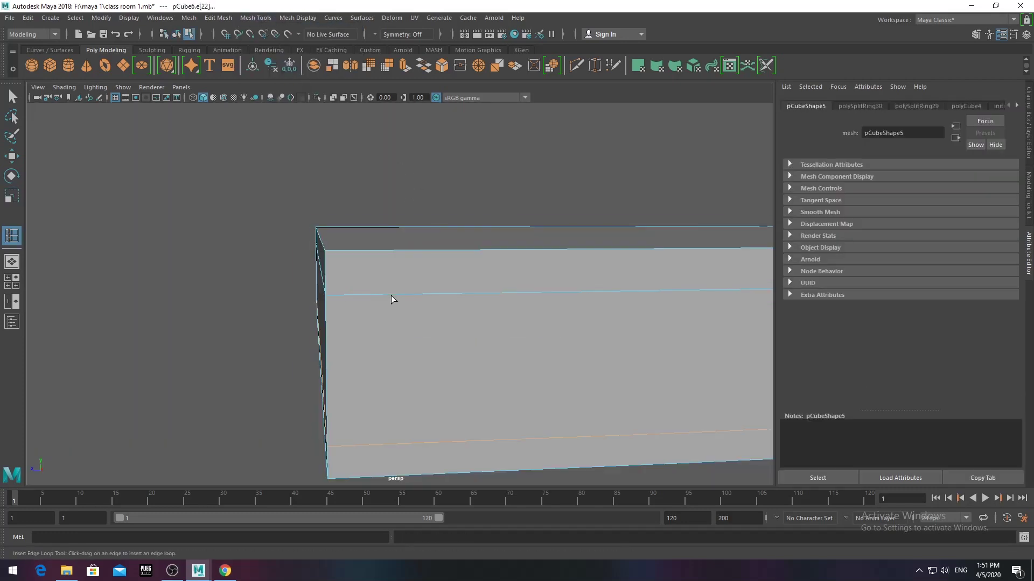
scroll(393, 293, "up", 5)
scroll(393, 311, "down", 10)
key("w")
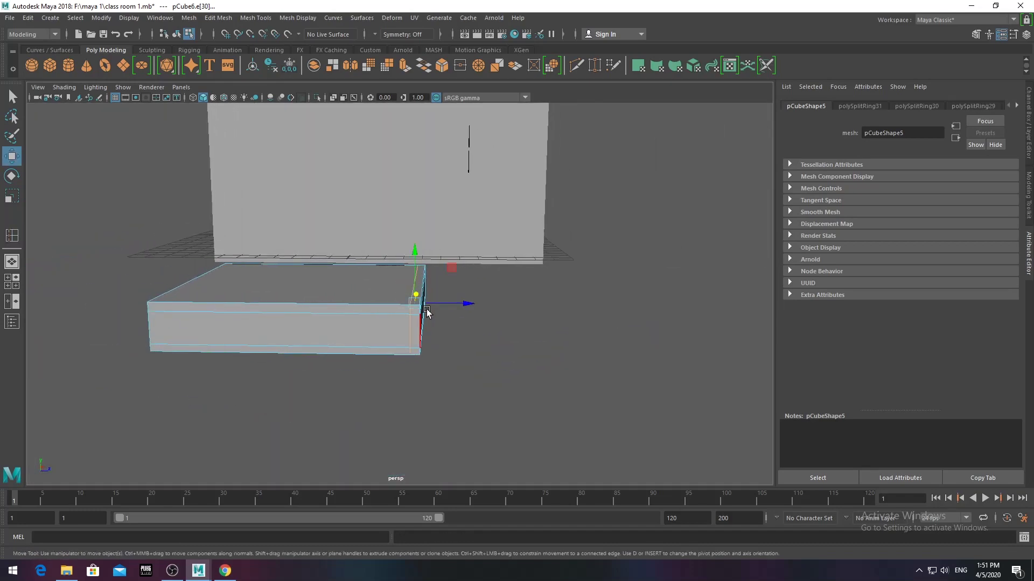
- Select the cube's front faces and extrude them inward to form inset pages
mouse_move(130, 237)
left_mouse_down("alt")
mouse_move(311, 323)
mouse_move(391, 324)
mouse_move(329, 312)
left_mouse_up("alt")
key("F11")
left_click(327, 307)
left_click(405, 65)
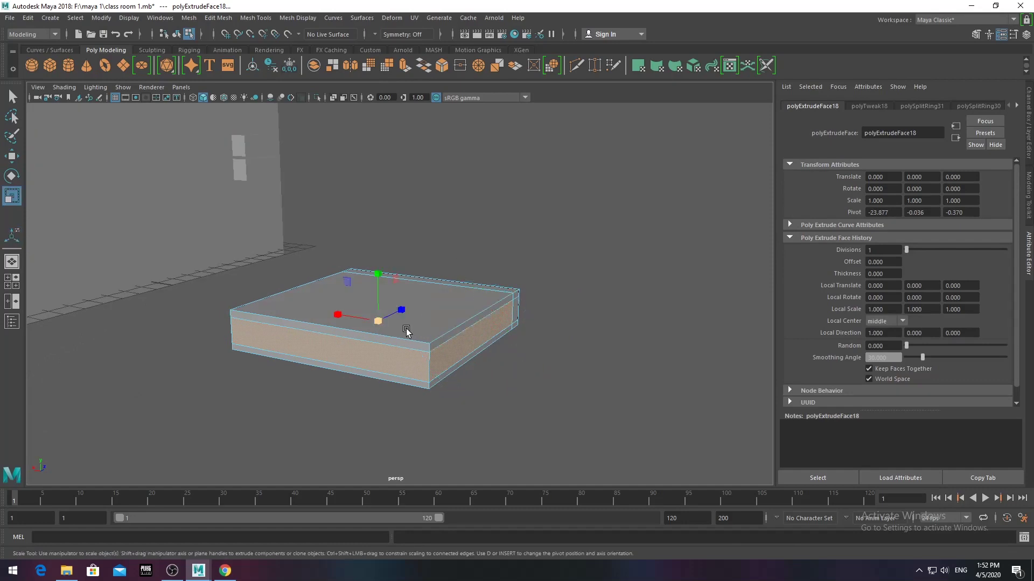
scroll(377, 323, "up", 4)
left_click_drag(411, 329, 429, 261, "alt")
right_click_drag(409, 260, 461, 245)
scroll(443, 295, "up", 2)
- Check an edge of the box, then reselect and frame the whole box
right_click(475, 260)
left_click(475, 231)
scroll(463, 296, "down", 5)
left_click(356, 313)
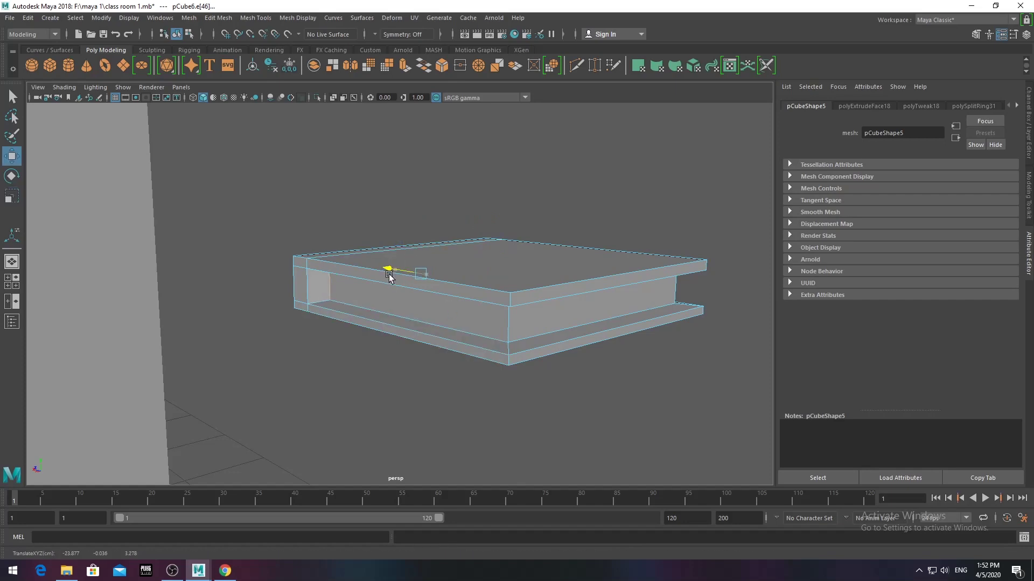
key("f")
left_click_drag(390, 277, 374, 297, "alt")
right_click(272, 260)
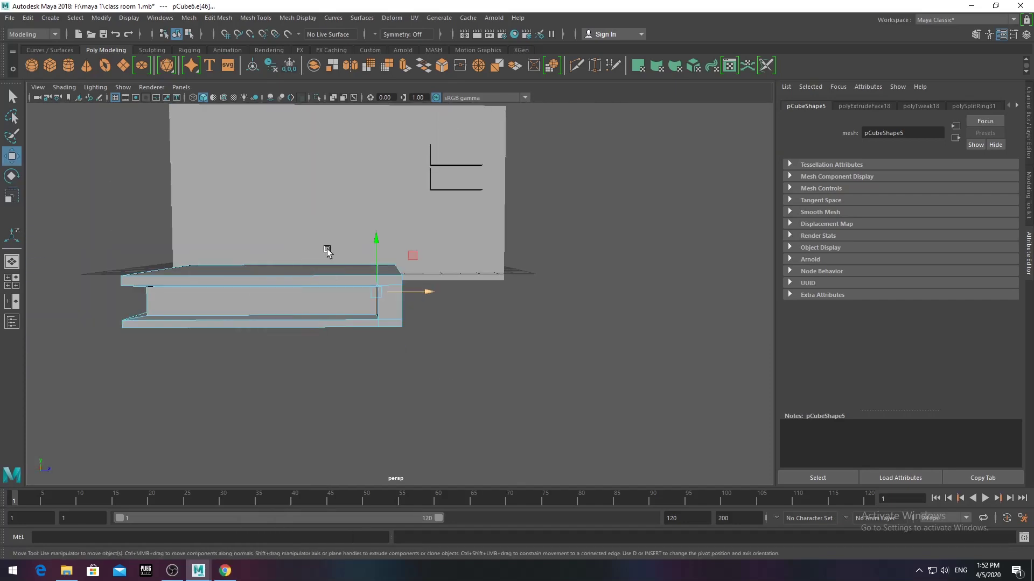
left_click(324, 245)
scroll(323, 245, "down", 4)
left_click(404, 312)
key("f")
- Select the inset page faces, abandon a new-material assignment, and reselect the whole book
right_click(318, 249)
left_click(318, 279)
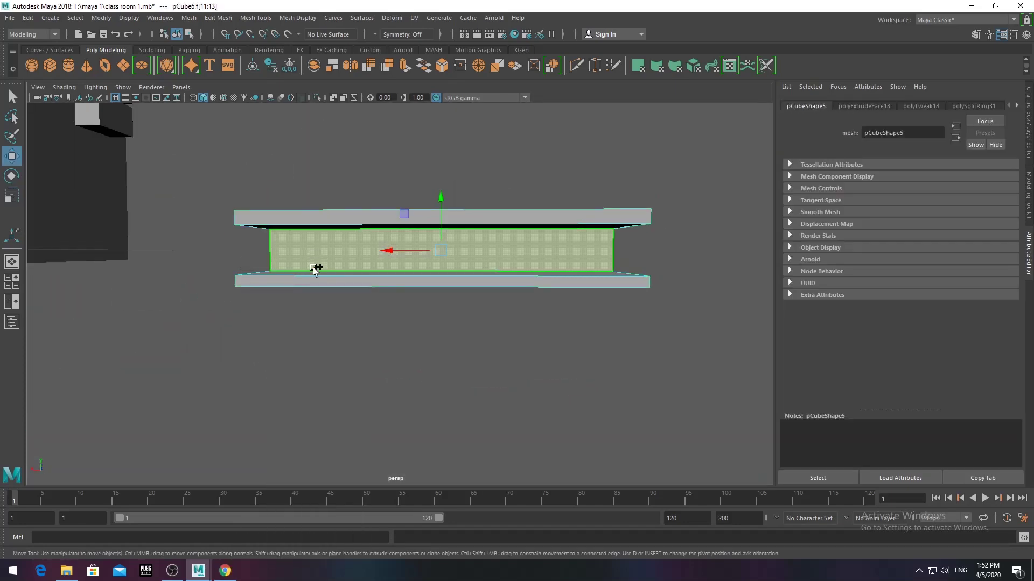
left_click(313, 253)
left_click_drag(313, 253, 434, 292, "alt")
right_click(404, 258)
left_click(377, 536)
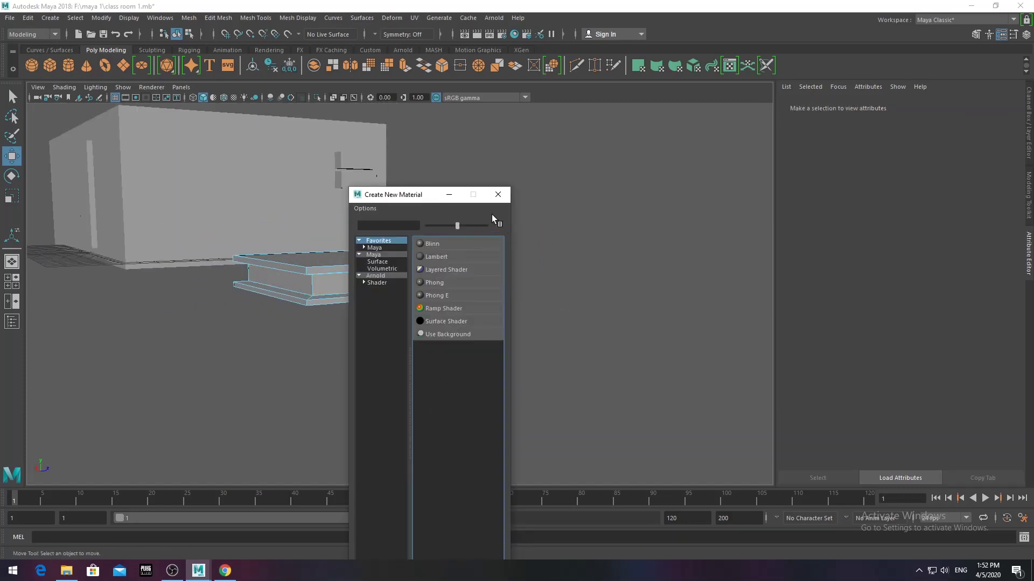
left_click(498, 195)
left_click(388, 304)
left_click_drag(411, 307, 427, 392, "alt")
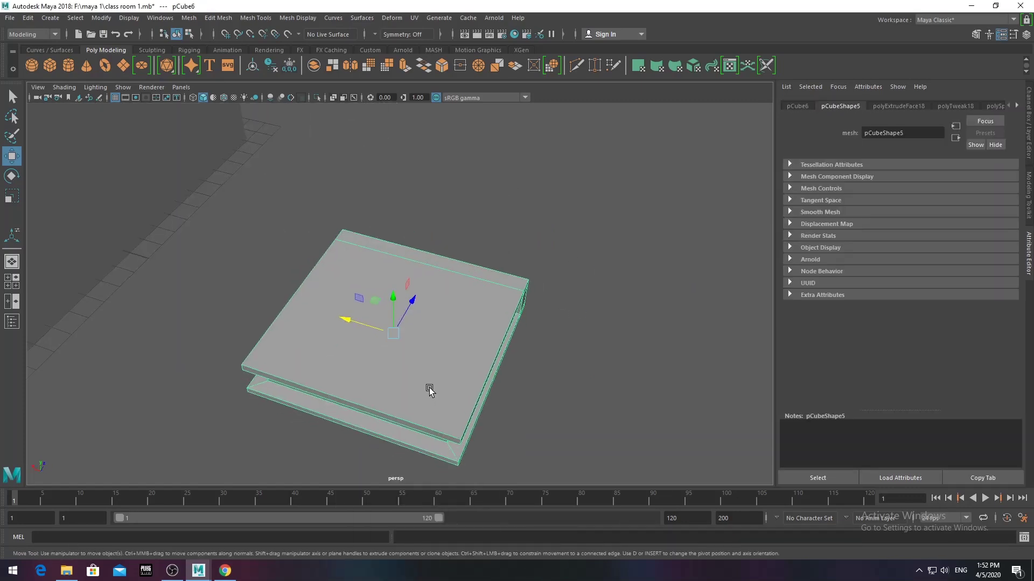
- Scale the box into a flatter book and move it toward the wall
key("r")
mouse_move(365, 323)
left_mouse_down()
mouse_move(415, 334)
mouse_move(358, 367)
mouse_move(350, 344)
left_mouse_up()
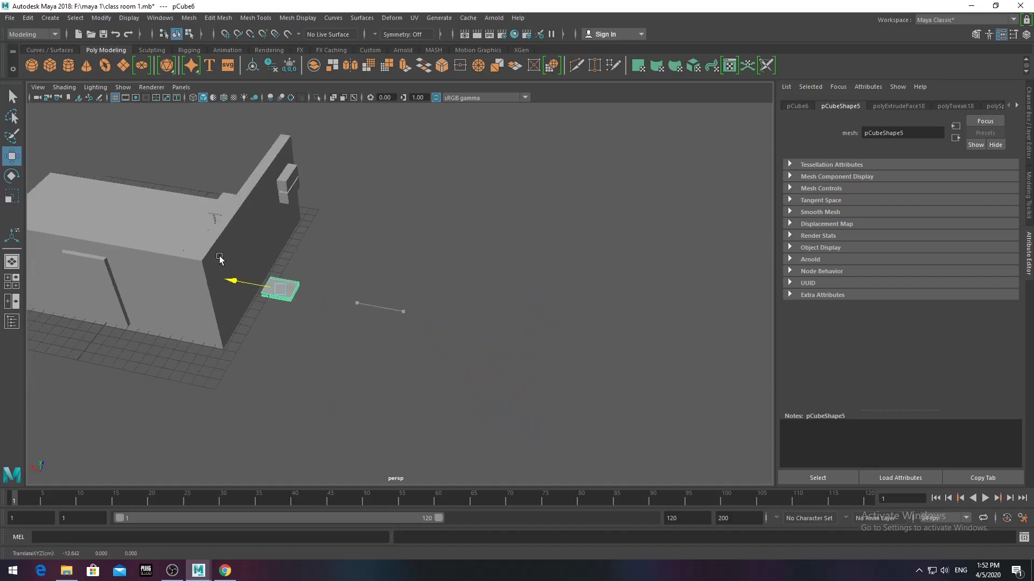
scroll(350, 344, "up", 5)
key("ctrl+a")
key("w")
left_click_drag(345, 305, 343, 289)
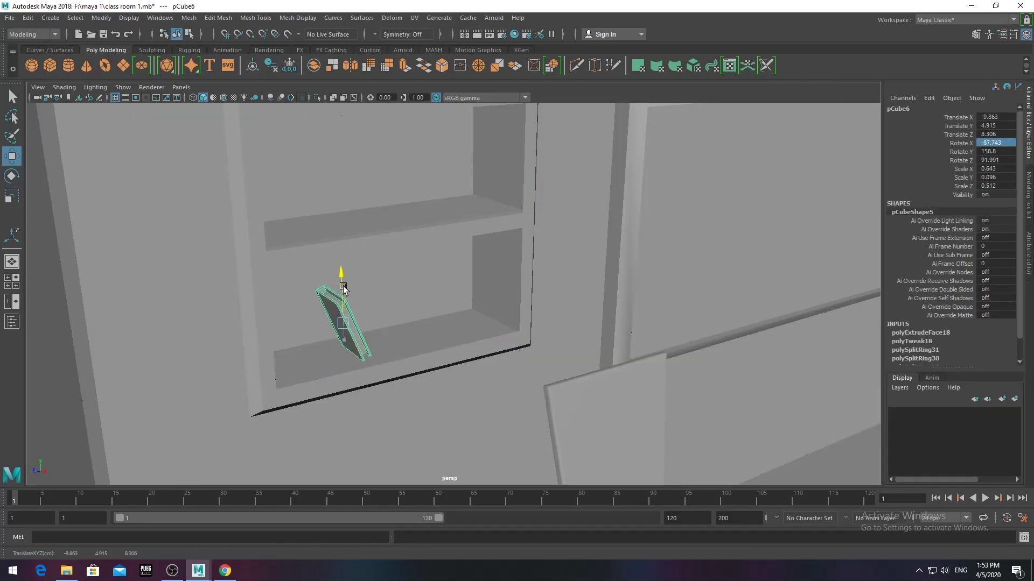
left_click_drag(244, 352, 242, 344)
- Push the book deeper into the lower compartment and lower it onto the shelf base
key("f")
mouse_move(463, 377)
left_mouse_down("alt")
mouse_move(472, 419)
mouse_move(427, 392)
left_mouse_up("alt")
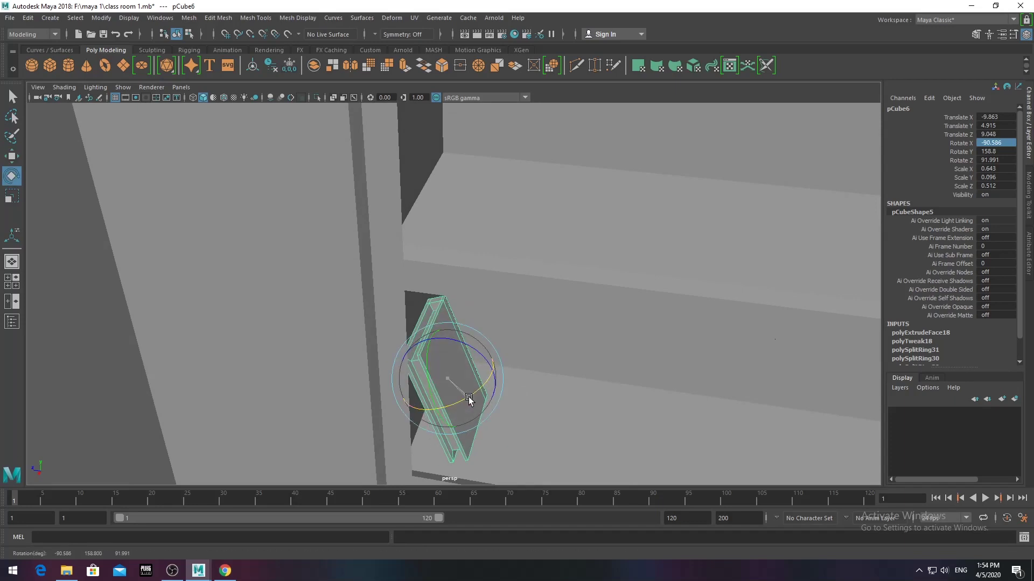
left_click_drag(405, 374, 466, 340)
scroll(399, 377, "down", 5)
scroll(466, 340, "up", 3)
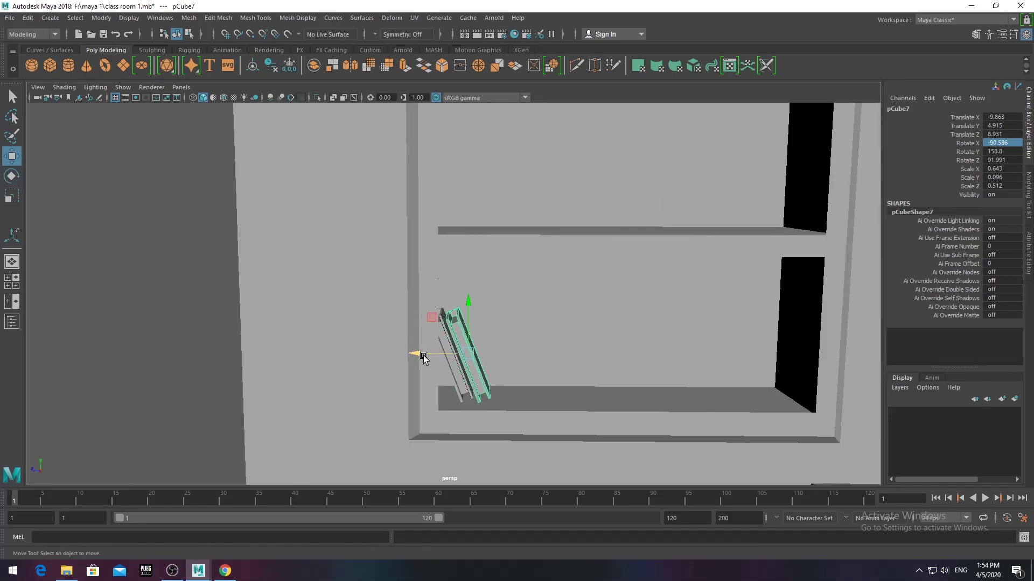
left_click(461, 357)
mouse_move(459, 323)
left_mouse_down()
mouse_move(503, 397)
mouse_move(421, 370)
mouse_move(466, 352)
mouse_move(425, 341)
mouse_move(590, 383)
left_mouse_up()
key("w")
scroll(578, 385, "up", 3)
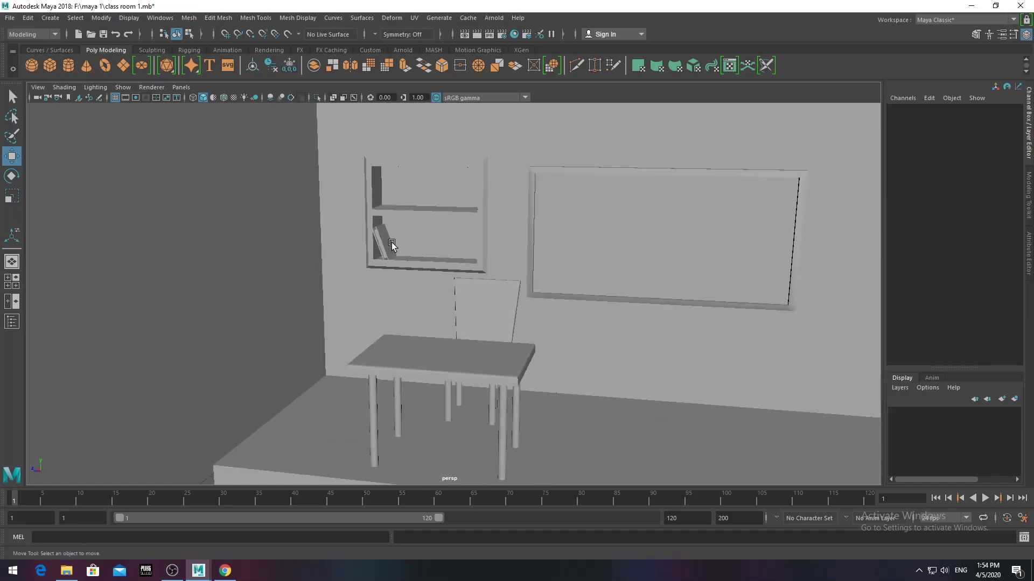
- Tilt the shelf book to lie flat and slide it onto the table
left_click(399, 250)
mouse_move(338, 321)
left_mouse_down("alt")
mouse_move(420, 253)
mouse_move(403, 249)
left_mouse_up("alt")
key("e")
mouse_move(408, 286)
left_mouse_down()
mouse_move(431, 282)
mouse_move(547, 328)
mouse_move(599, 233)
mouse_move(546, 350)
mouse_move(414, 369)
mouse_move(270, 329)
mouse_move(305, 350)
left_mouse_up()
key("w")
key("e")
middle_click_drag(205, 346, 193, 326)
mouse_move(197, 323)
left_mouse_down("alt")
mouse_move(409, 391)
mouse_move(537, 374)
mouse_move(571, 344)
mouse_move(555, 334)
mouse_move(551, 307)
left_mouse_up("alt")
- Set the book's Rotate X to -180 and raise it slightly above the table
key("e")
key("w")
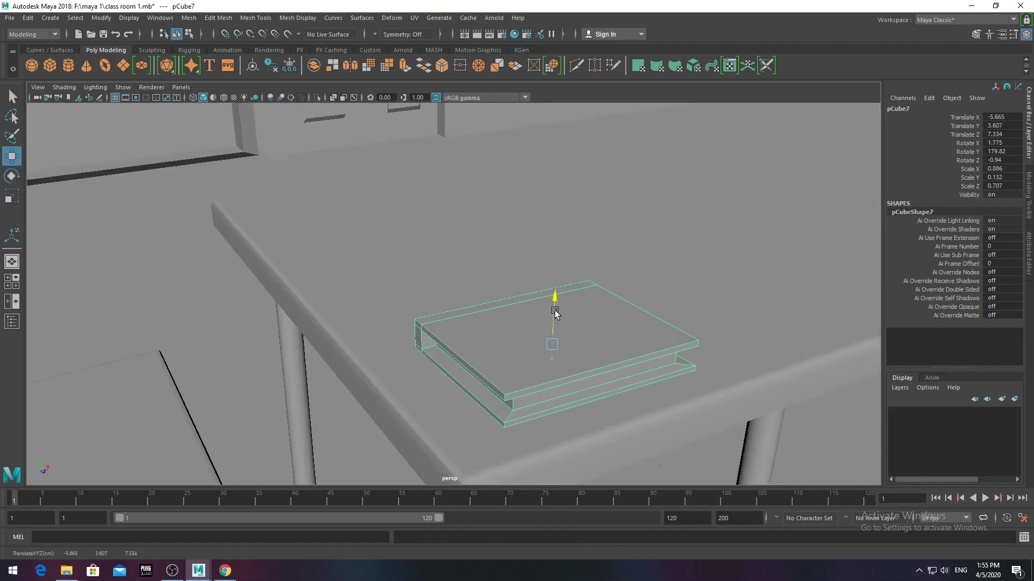
left_click(1013, 143)
type("-180")
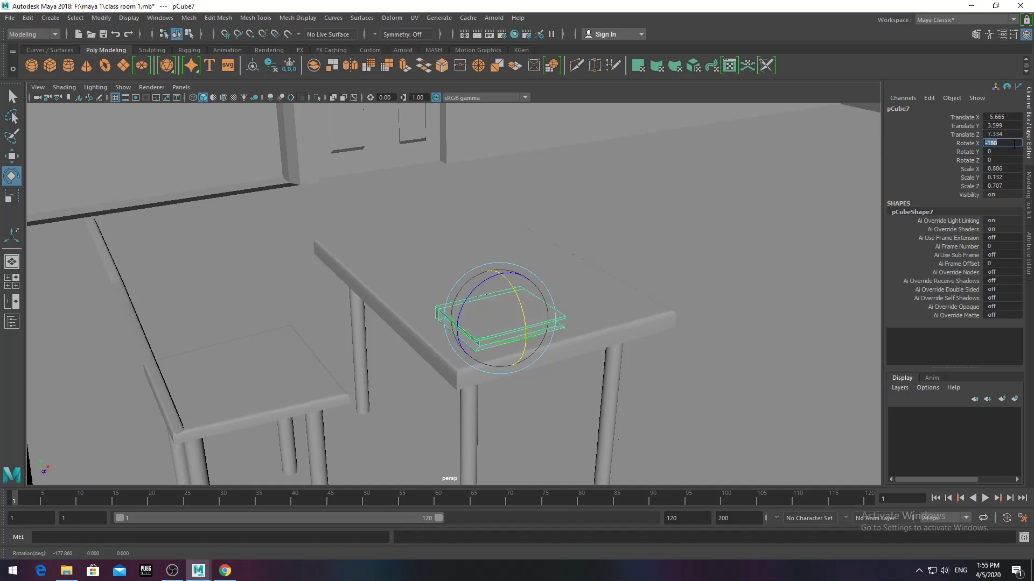
key("Return")
scroll(577, 335, "up", 3)
key("w")
left_click_drag(554, 296, 555, 290)
- Shrink the book and Shift-drag a copy stacked on top of it
key("r")
left_click_drag(552, 341, 522, 360)
key("w")
mouse_move(556, 308)
left_mouse_down("shift")
mouse_move(397, 354)
mouse_move(455, 387)
left_mouse_up("shift")
- Orbit out over the classroom and move the cylinder closer to the room
scroll(349, 268, "down", 3)
mouse_move(349, 268)
left_mouse_down("alt")
mouse_move(455, 328)
mouse_move(573, 350)
left_mouse_up("alt")
left_click(499, 340)
scroll(573, 350, "down", 3)
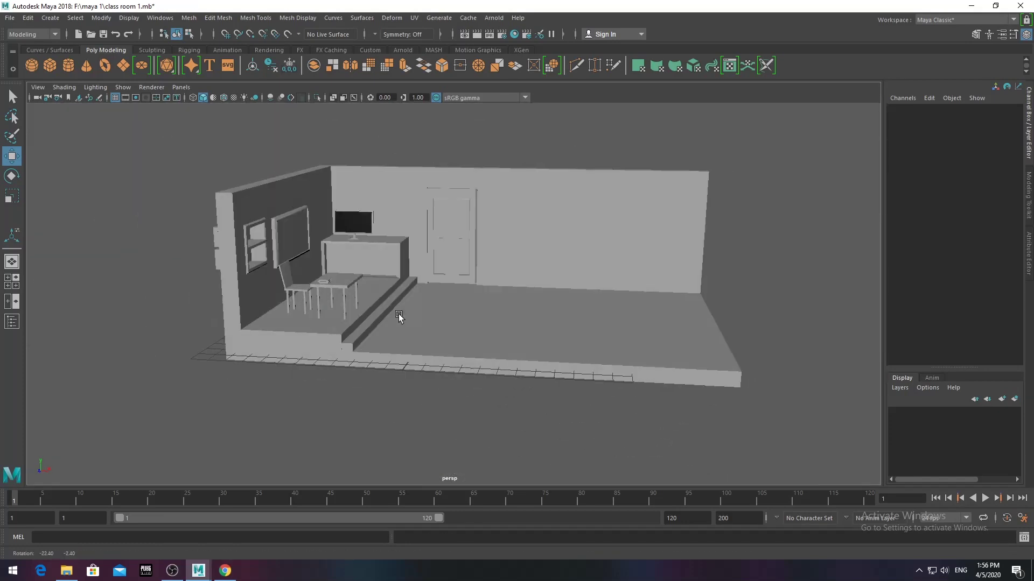
left_click_drag(400, 318, 215, 301, "alt")
left_click(138, 319)
scroll(138, 318, "up", 3)
mouse_move(377, 323)
left_mouse_down("alt")
mouse_move(504, 364)
mouse_move(936, 415)
left_mouse_up("alt")
mouse_move(409, 388)
left_mouse_down()
mouse_move(470, 302)
mouse_move(311, 363)
left_mouse_up()
scroll(399, 321, "up", 3)
left_click(400, 320)
key("F11")
- Extrude the cylinder's top cap and push it down to hollow out a cup
double_click(400, 331)
mouse_move(400, 330)
left_mouse_down("alt")
mouse_move(466, 385)
mouse_move(518, 485)
left_mouse_up("alt")
scroll(529, 378, "up", 3)
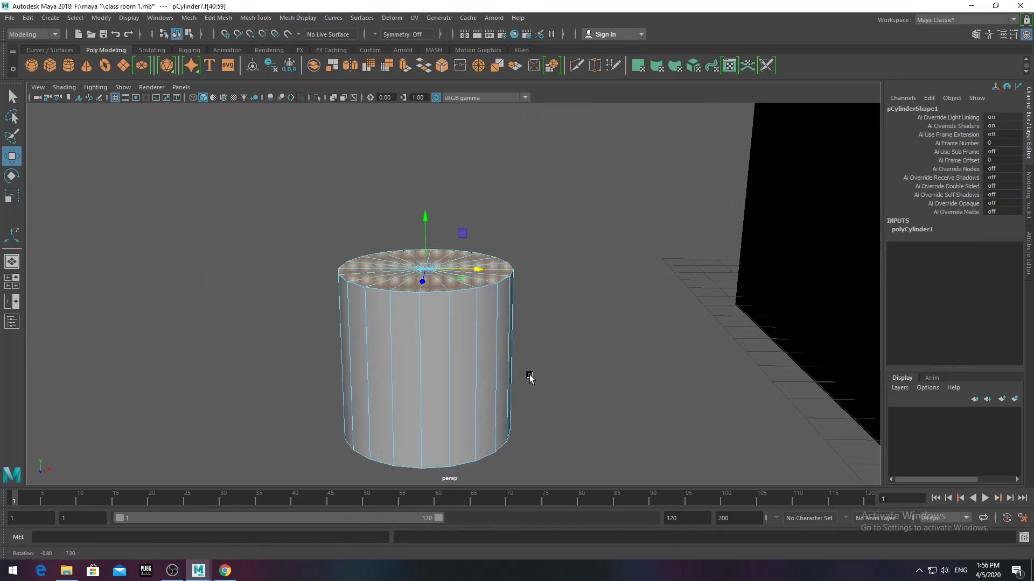
left_click(404, 71)
key("r")
mouse_move(421, 223)
left_mouse_down()
mouse_move(434, 377)
mouse_move(470, 365)
mouse_move(449, 370)
left_mouse_up()
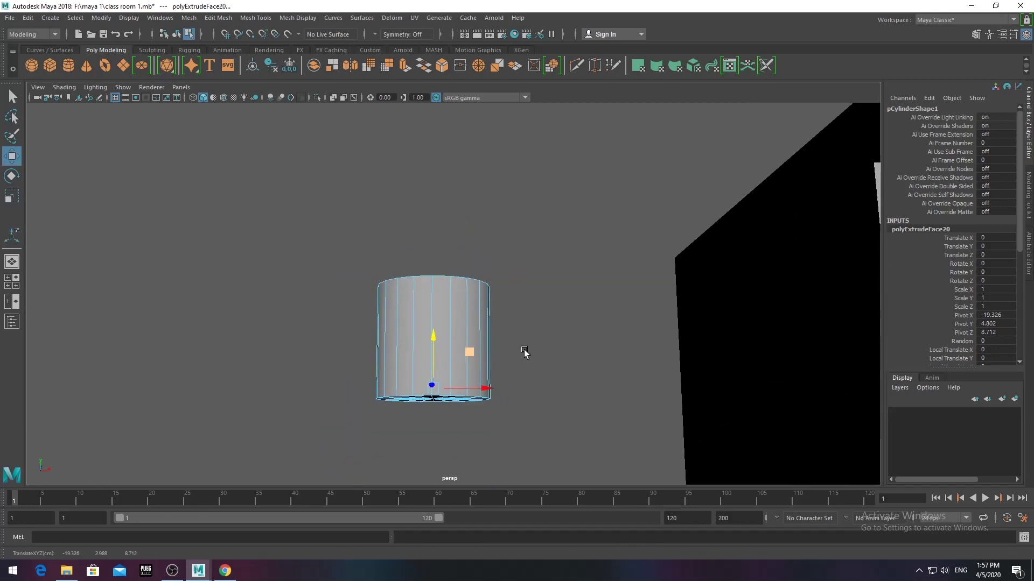
left_click_drag(524, 352, 462, 300, "alt")
- Preview the cup in smooth display (3), then return to normal display (1)
key("F8")
left_click(557, 228)
left_click(542, 346)
key("3")
left_click(681, 276)
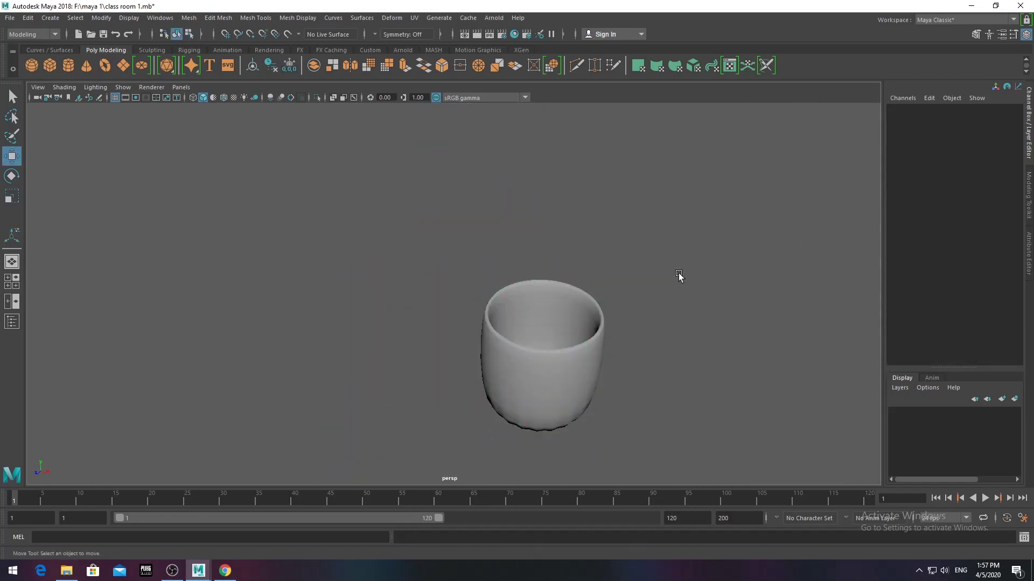
left_click(536, 388)
key("1")
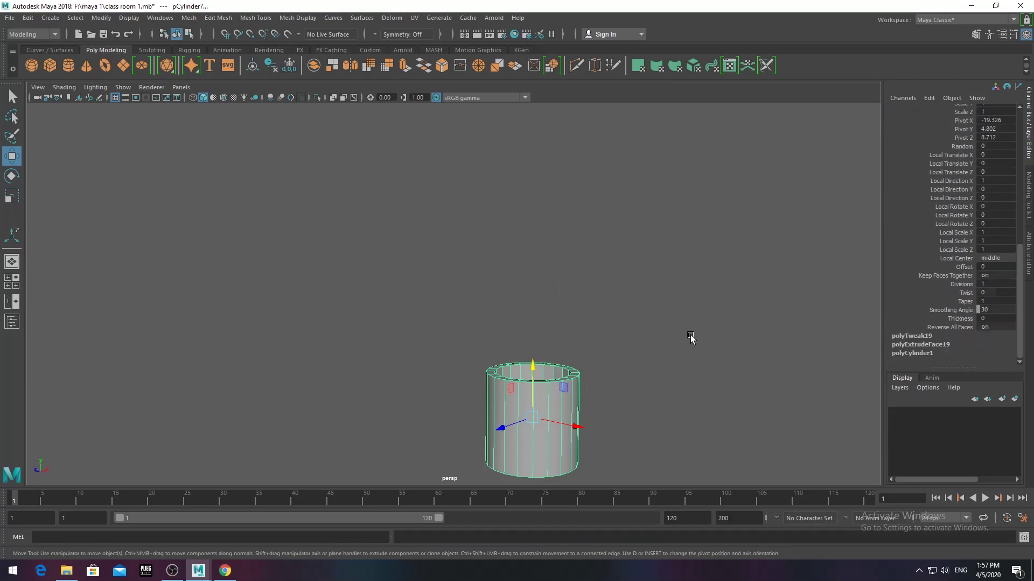
- Reselect the cup and create a new polygon cylinder
left_click(628, 326)
scroll(646, 350, "down", 5)
left_click(452, 325)
scroll(455, 349, "up", 5)
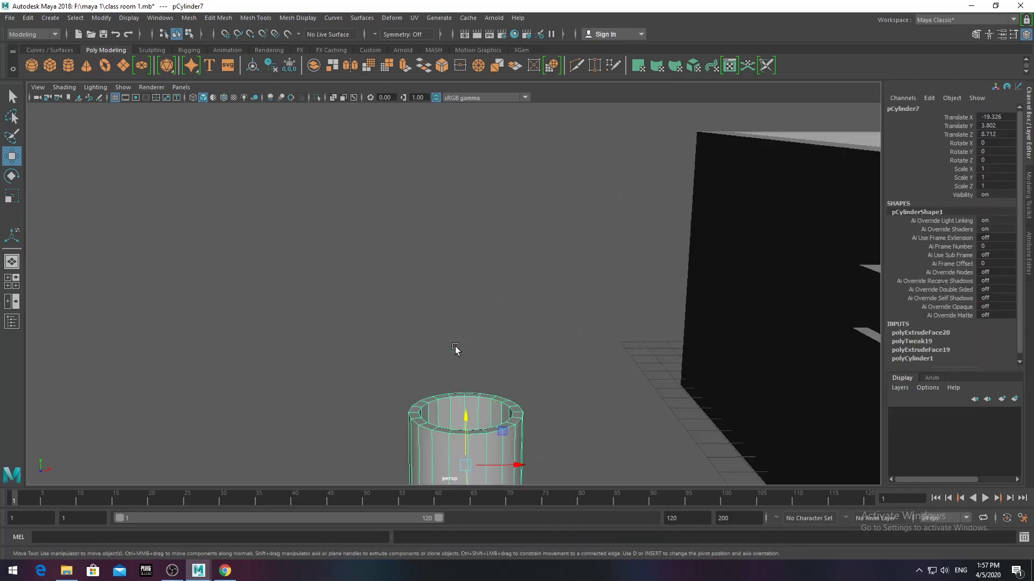
left_click(68, 66)
scroll(487, 330, "down", 5)
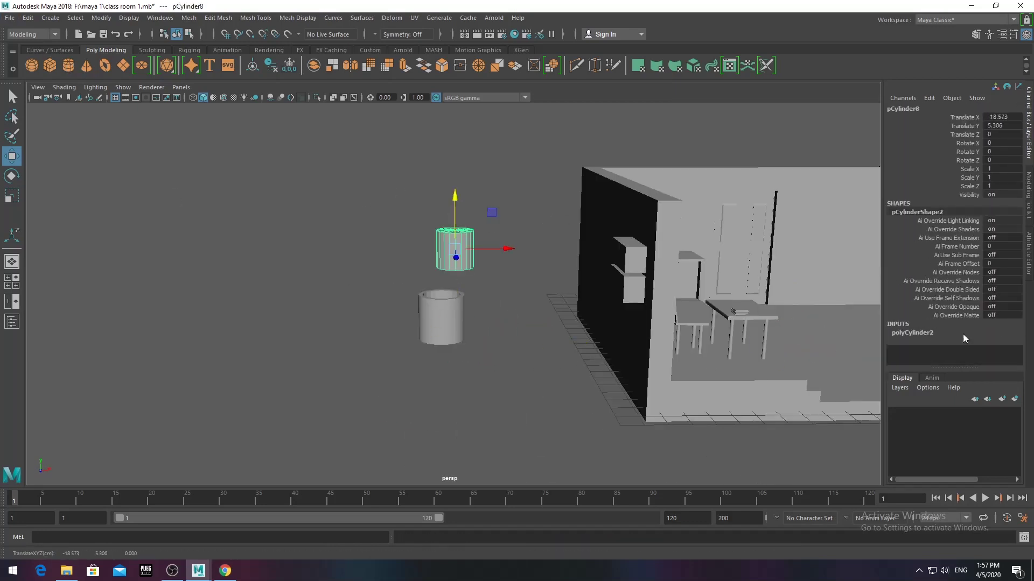
- Frame the new thin cylinder on its own in the side view
left_click(922, 334)
left_click_drag(619, 376, 512, 383, "alt")
scroll(484, 323, "up", 5)
key("r")
left_click_drag(462, 331, 537, 318, "alt")
key("space")
key("space")
key("w")
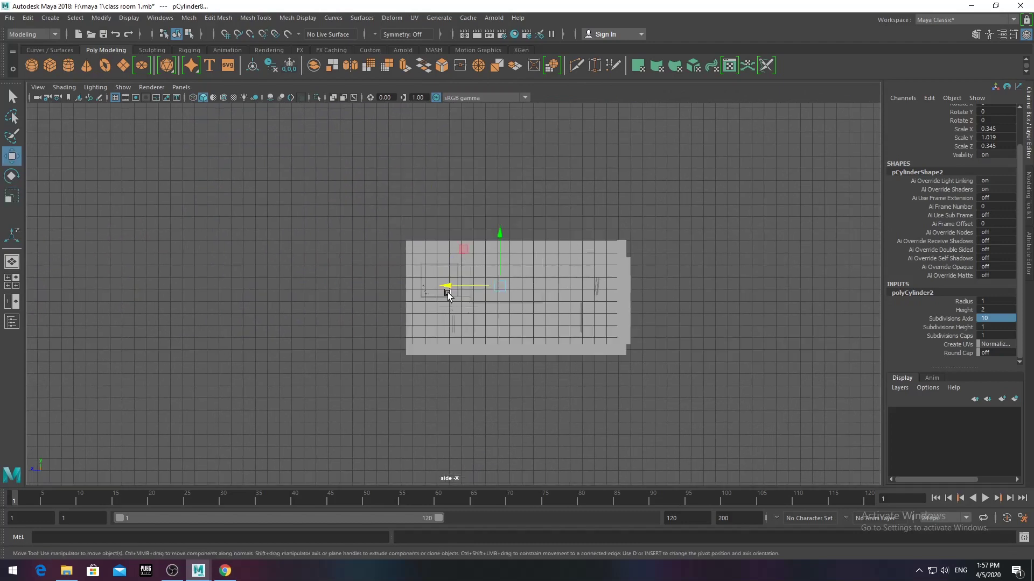
key("f")
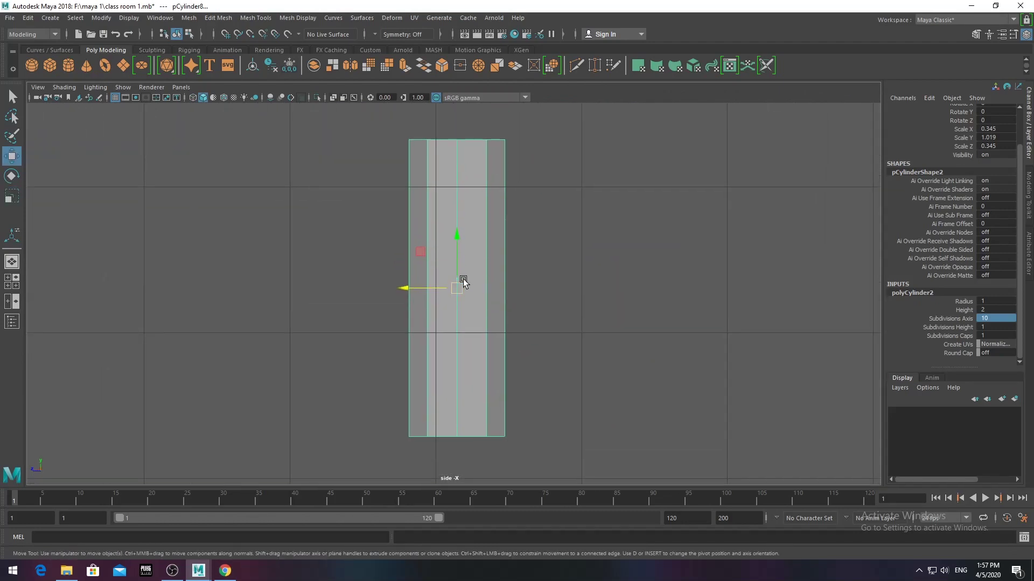
scroll(367, 291, "down", 3)
scroll(446, 270, "up", 5)
- Select the cylinder's bottom row of vertices and show its full attributes
key("F9")
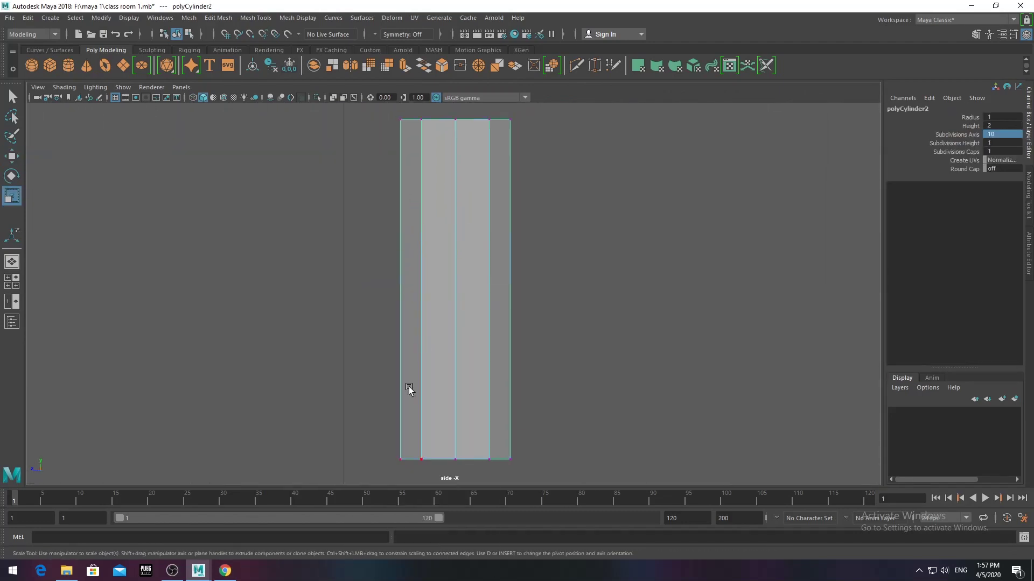
left_click_drag(520, 471, 391, 375)
key("w")
scroll(506, 303, "down", 5)
scroll(511, 313, "up", 3)
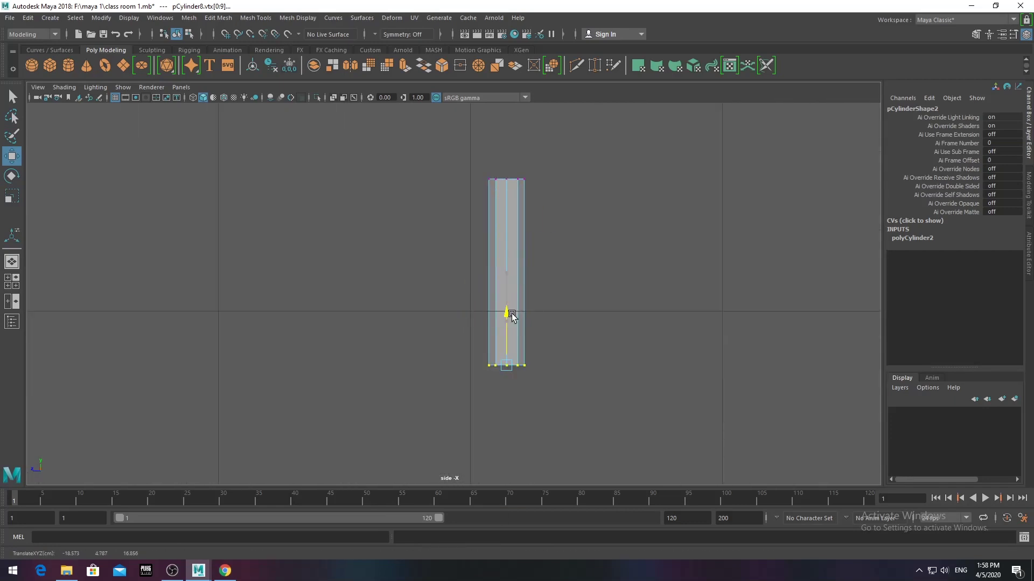
scroll(427, 277, "down", 3)
scroll(496, 346, "up", 2)
scroll(526, 392, "up", 4)
scroll(490, 306, "down", 5)
key("ctrl+a")
scroll(490, 306, "up", 5)
- Extrude the cylinder's bottom faces and pull them slightly down
key("F11")
left_click_drag(364, 369, 555, 315)
scroll(555, 315, "down", 5)
key("w")
scroll(457, 291, "up", 4)
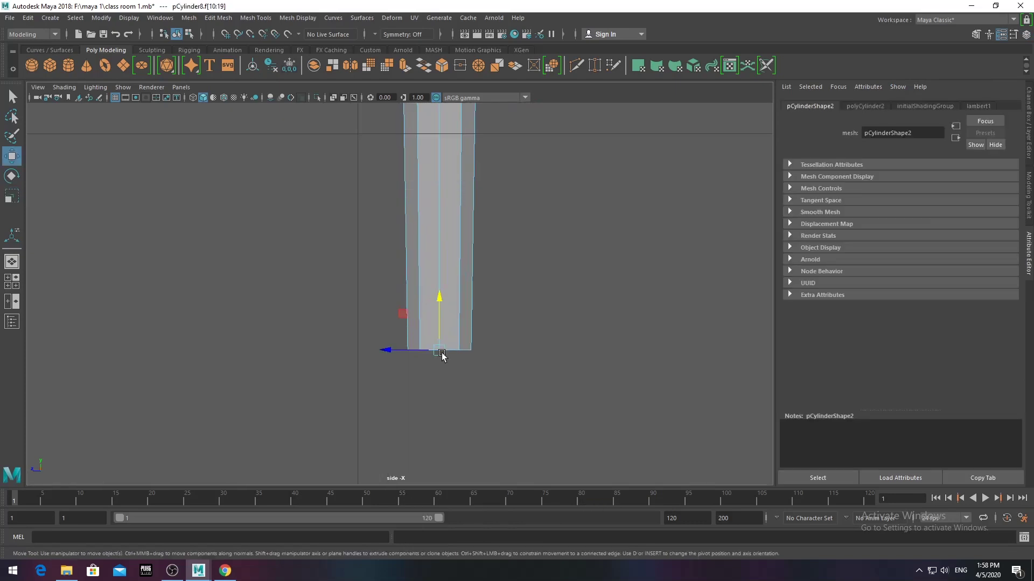
key("ctrl+e")
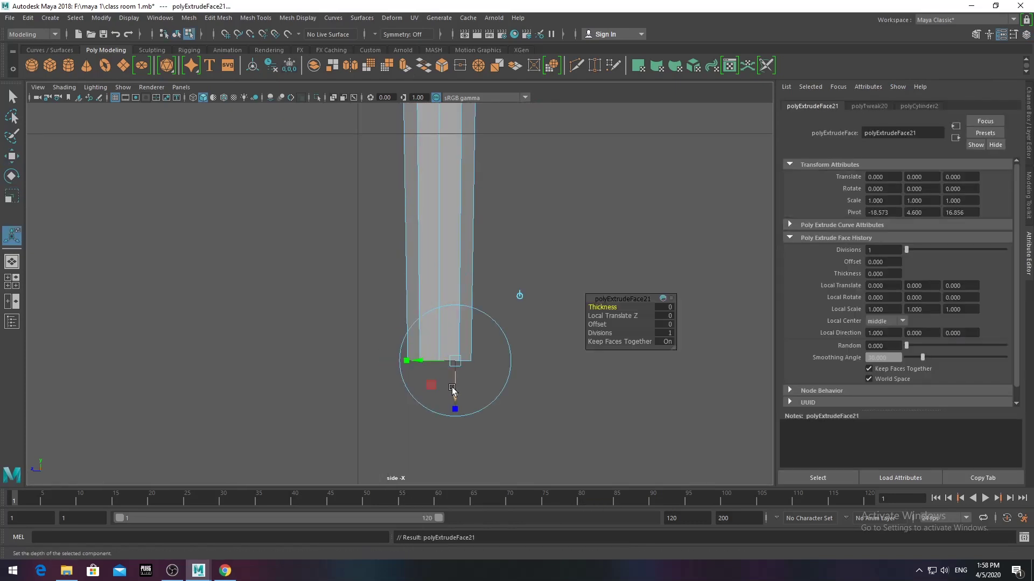
key("w")
left_click_drag(440, 319, 439, 329)
scroll(469, 422, "up", 2)
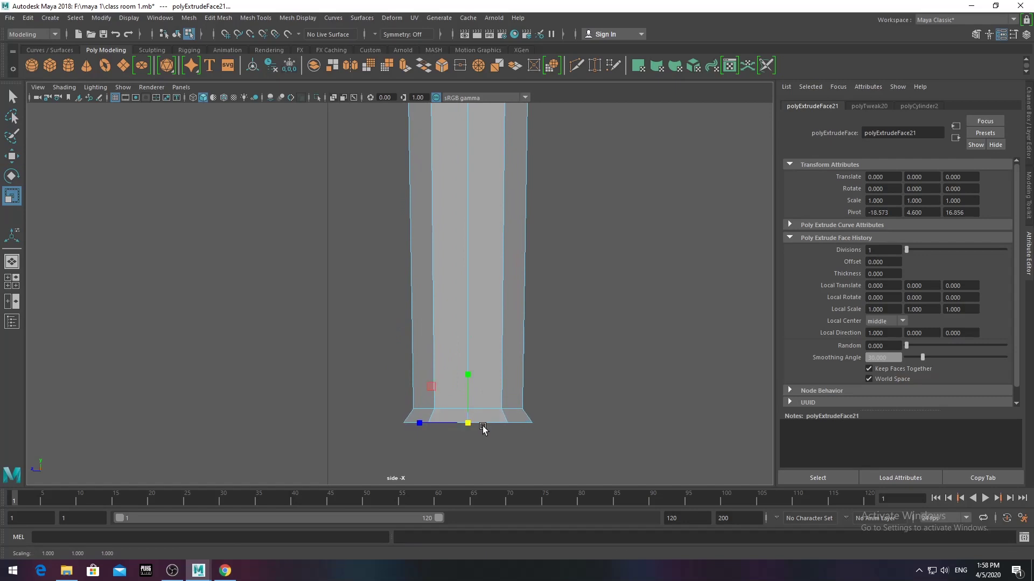
- Extrude the bottom twice more into a flared rim tapering to a point
key("ctrl+e")
left_click_drag(468, 381, 469, 346)
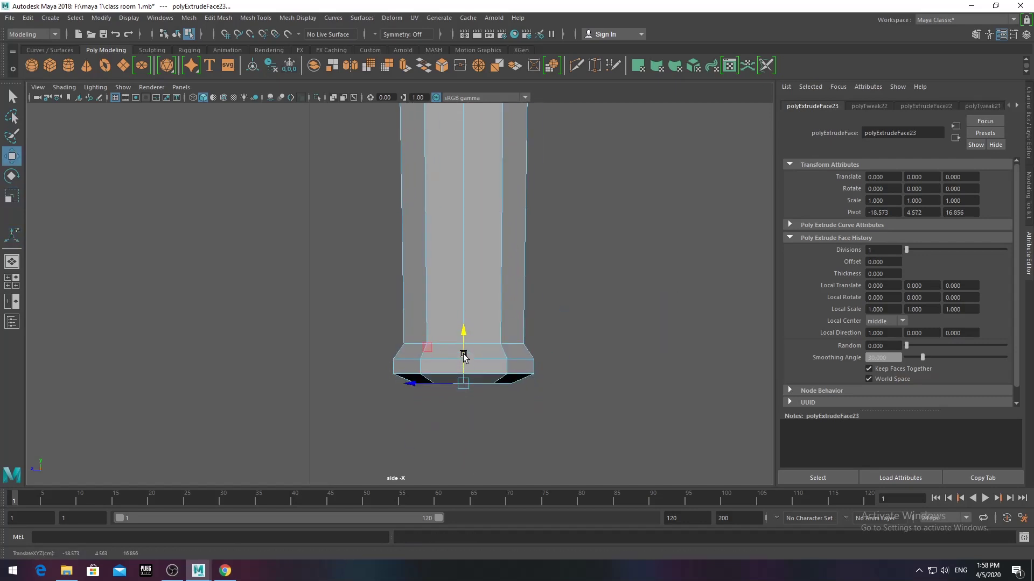
key("ctrl+e")
mouse_move(463, 355)
left_mouse_down()
mouse_move(464, 397)
mouse_move(484, 397)
left_mouse_up()
scroll(484, 358, "up", 2)
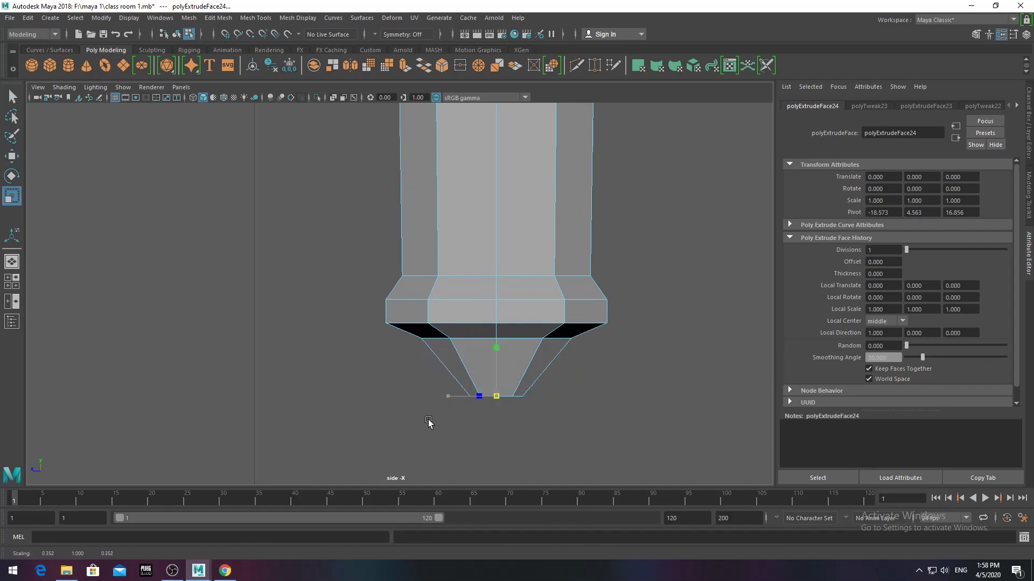
left_click_drag(496, 352, 493, 392)
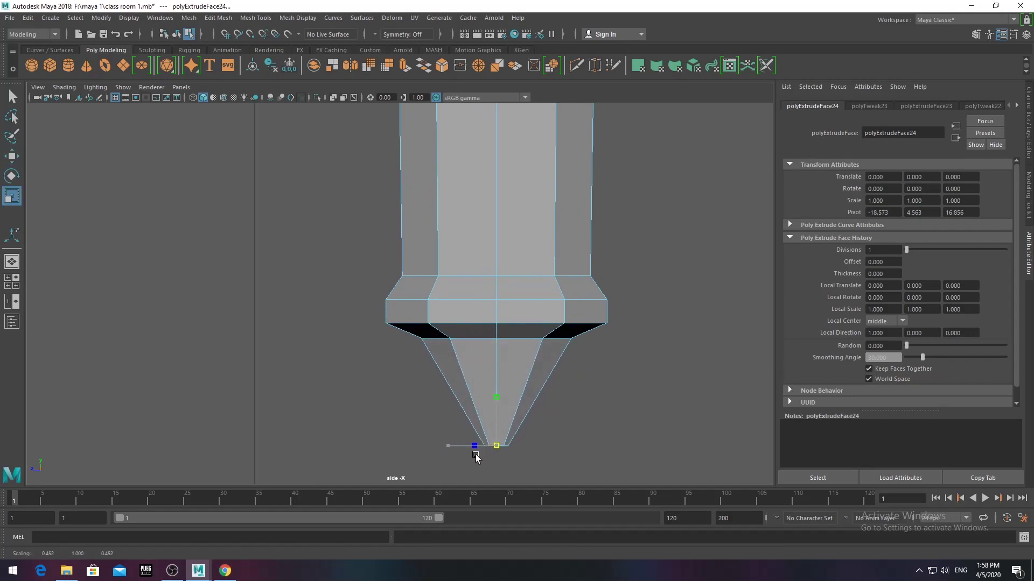
scroll(509, 372, "up", 1)
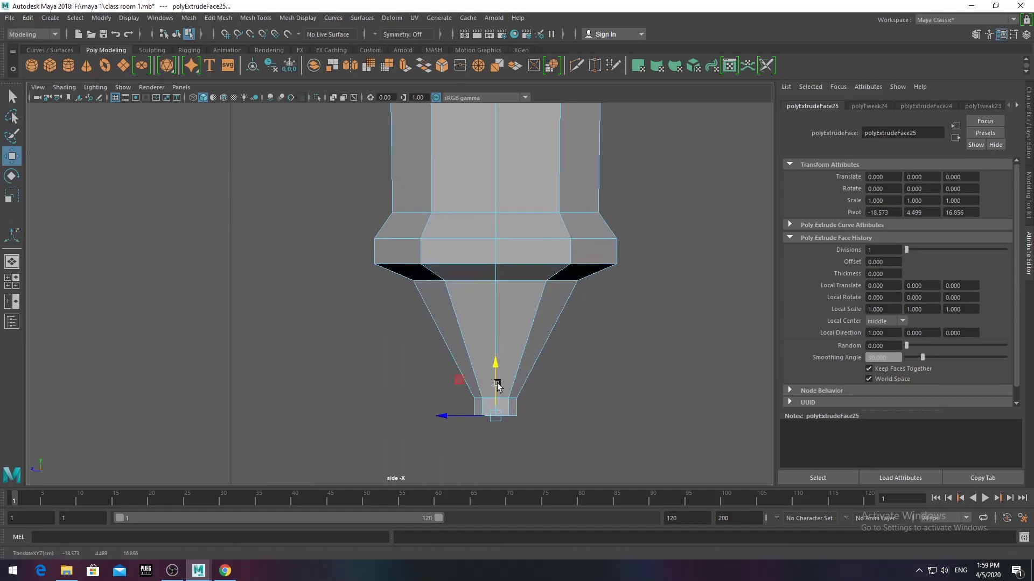
scroll(539, 366, "down", 5)
scroll(437, 419, "up", 3)
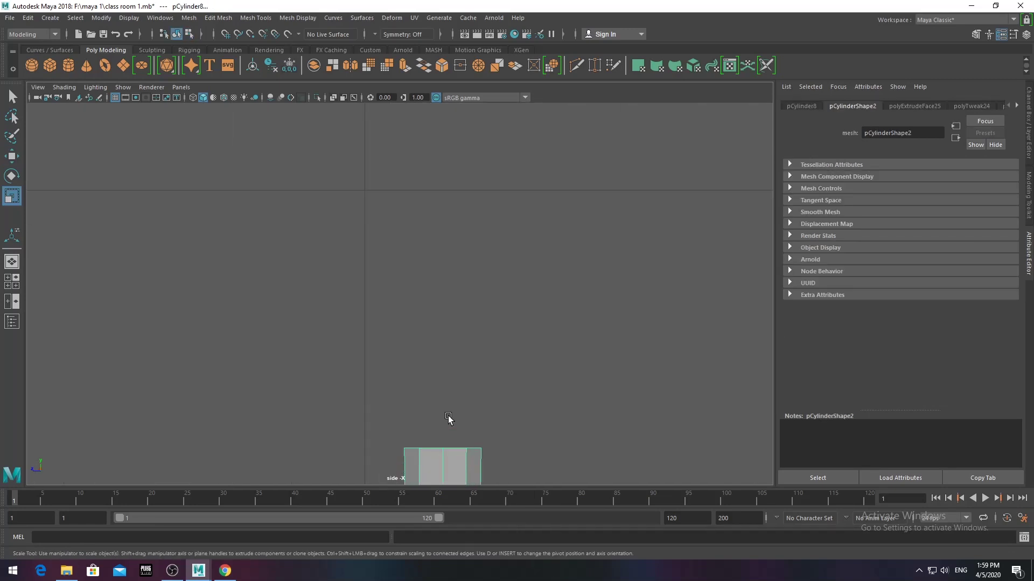
- Extrude the top faces repeatedly, pulling them upward into a wider cap
right_click_drag(409, 253, 409, 232)
left_click_drag(371, 339, 484, 372)
scroll(433, 370, "up", 2)
right_click_drag(415, 260, 415, 286)
left_click(404, 70)
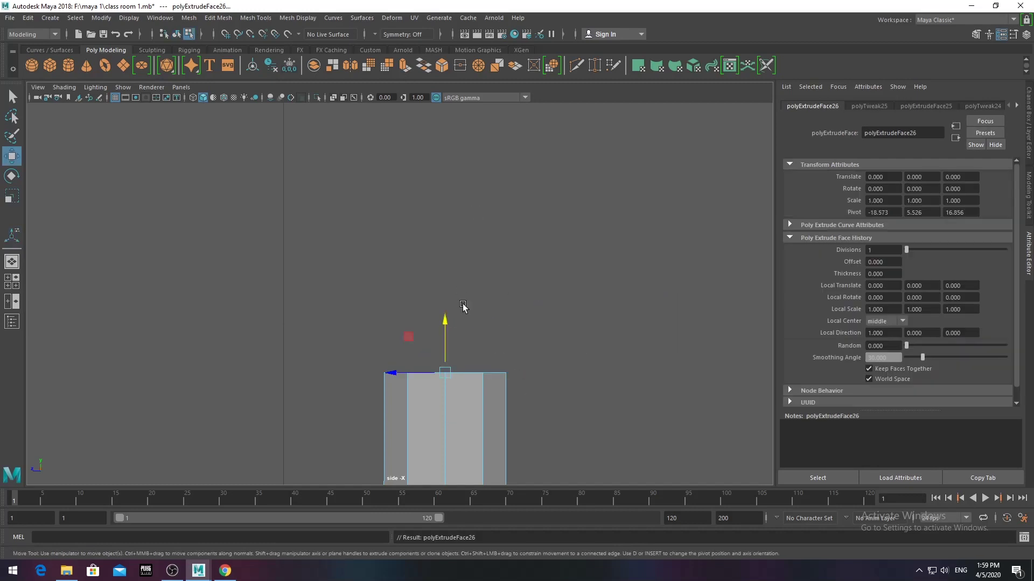
key("ctrl+e")
left_click_drag(449, 329, 448, 302)
key("ctrl+e")
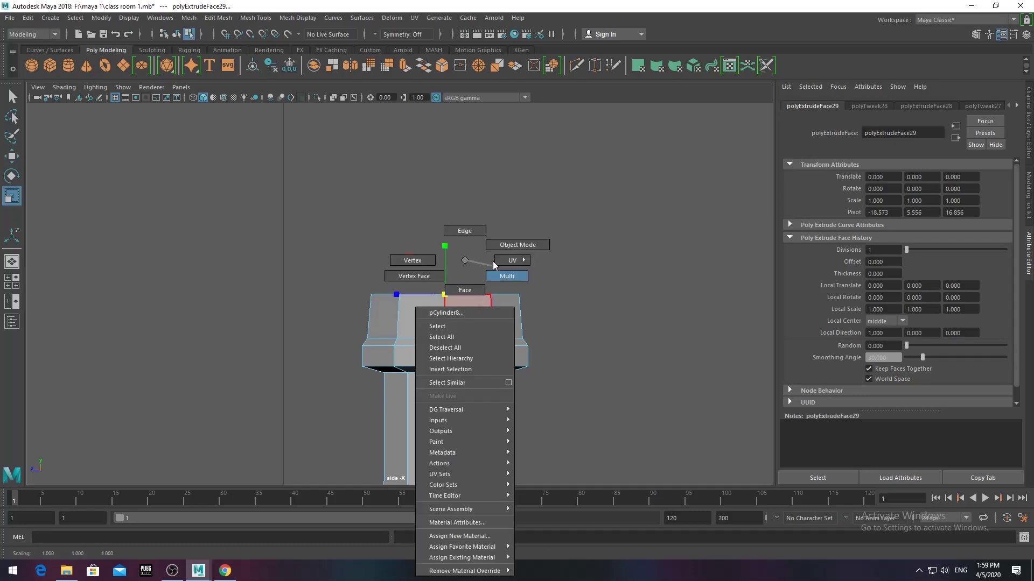
right_click_drag(445, 303, 470, 276)
scroll(471, 277, "down", 5)
- Switch to the perspective view and orbit around the finished pen
key("space")
key("space")
key("space")
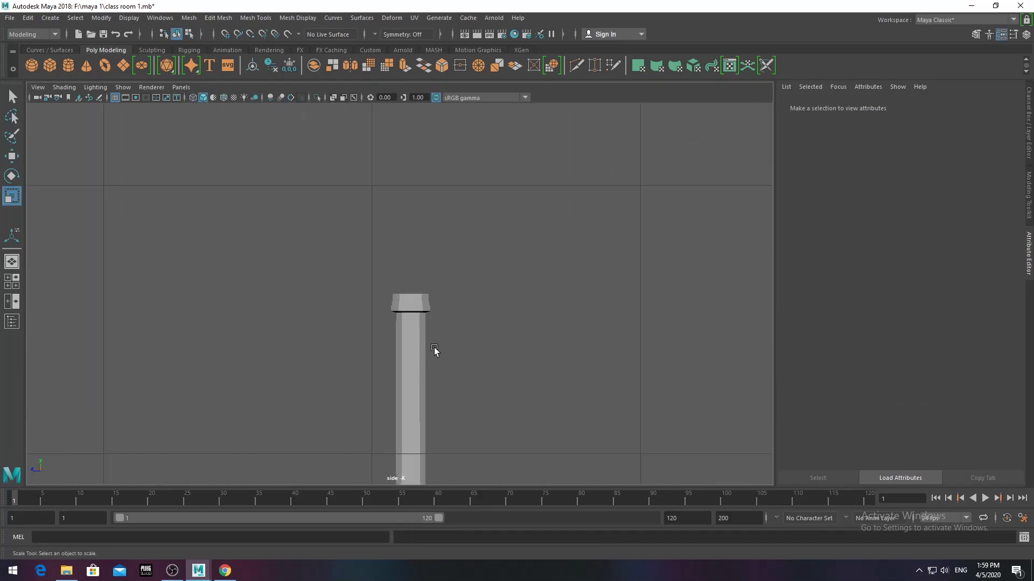
key("ctrl+z")
scroll(462, 335, "up", 2)
scroll(434, 231, "up", 3)
scroll(439, 223, "up", 1)
key("space")
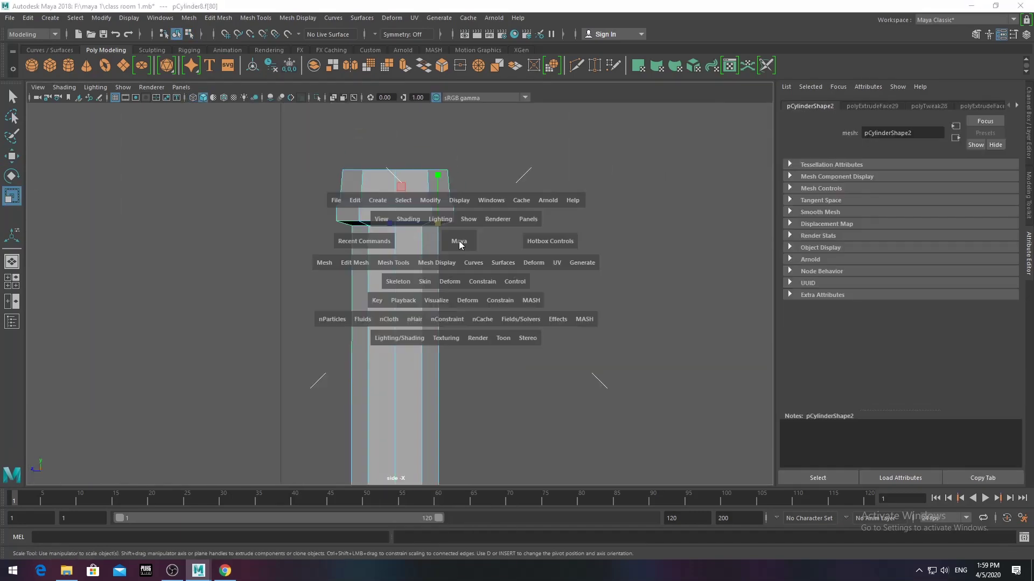
scroll(539, 291, "up", 5)
middle_click_drag(526, 273, 269, 308, "alt")
scroll(433, 272, "down", 3)
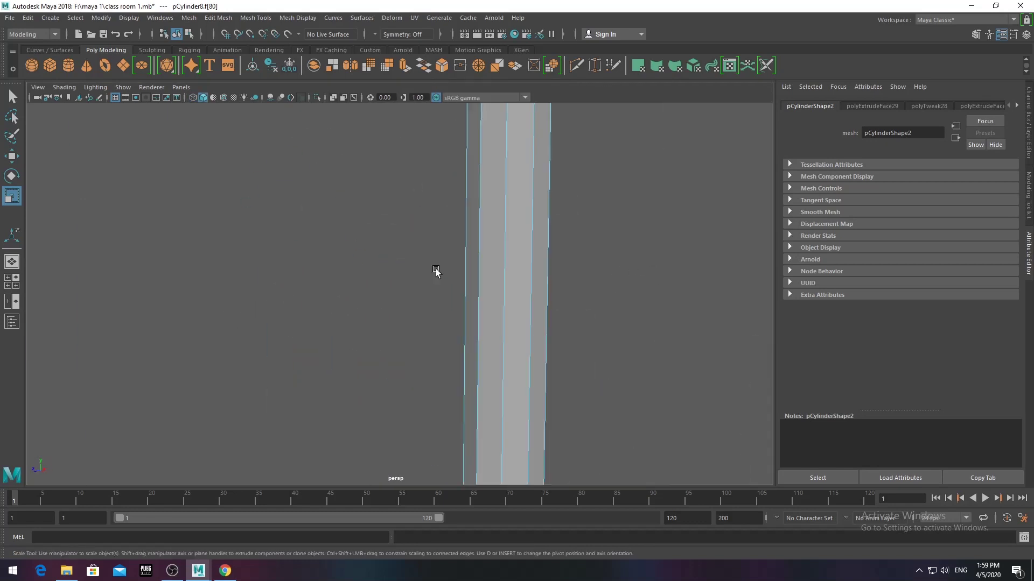
scroll(562, 203, "down", 3)
left_click_drag(562, 203, 562, 277, "alt")
scroll(366, 272, "up", 2)
scroll(366, 272, "down", 3)
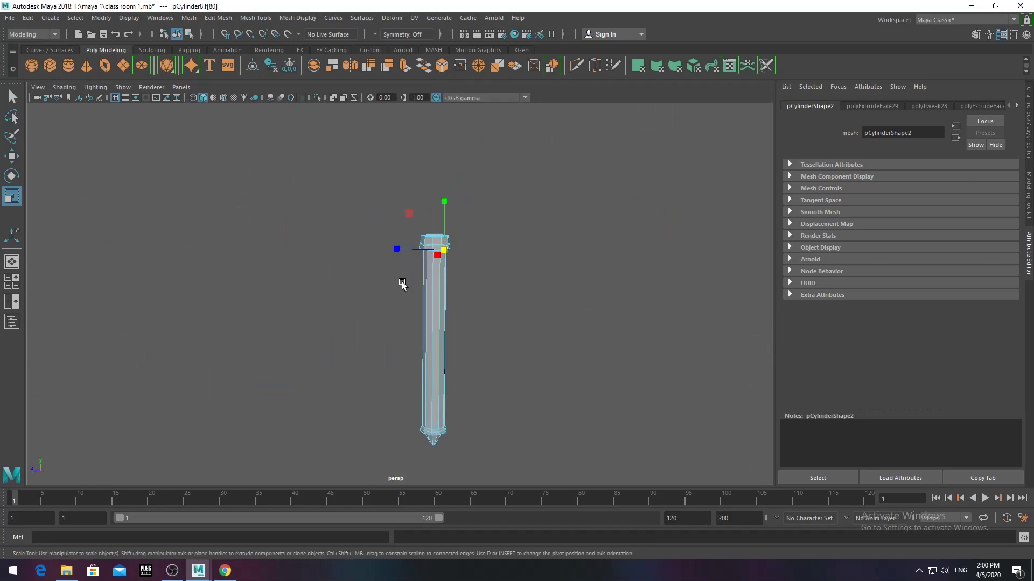
scroll(473, 273, "up", 3)
scroll(488, 296, "down", 4)
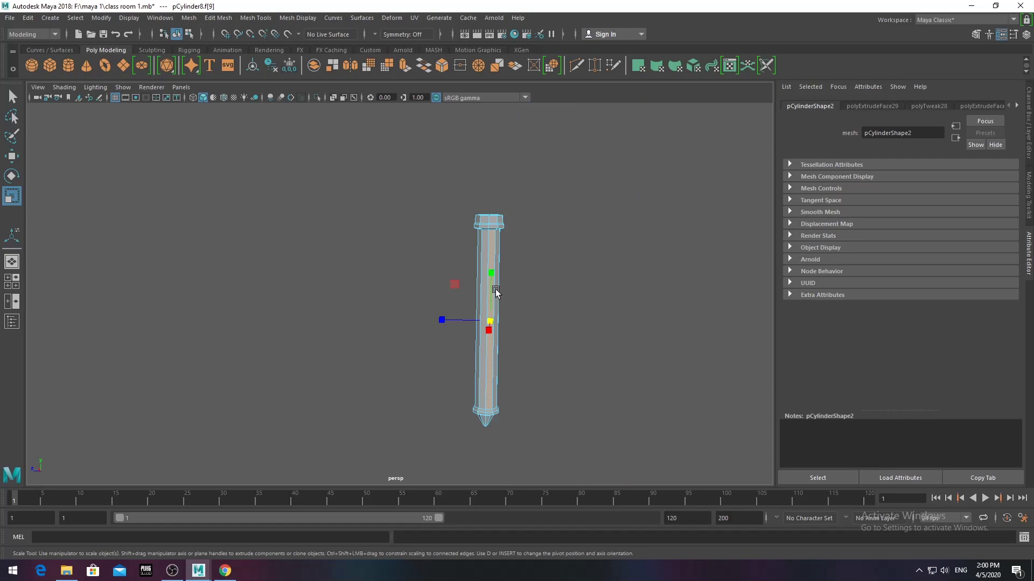
- Insert an edge loop near the top of the pen below its cap
left_click(253, 17)
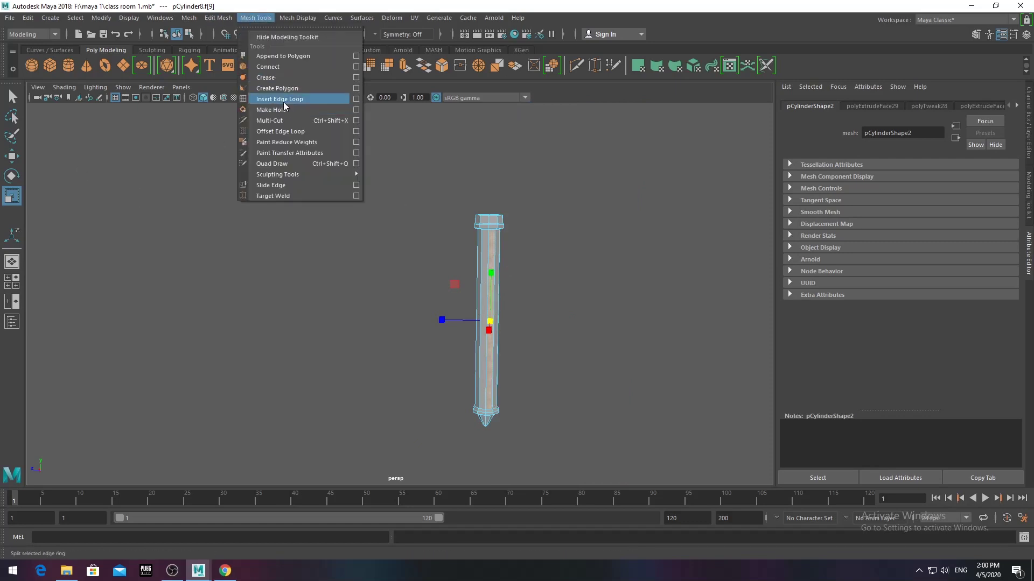
left_click(219, 17)
left_click(199, 570)
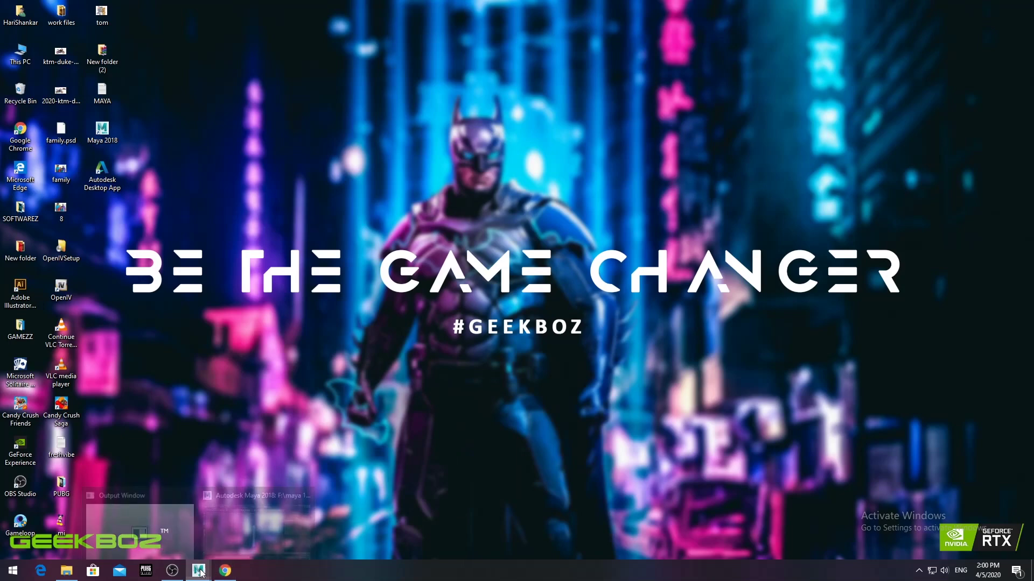
left_click(257, 528)
left_click(263, 20)
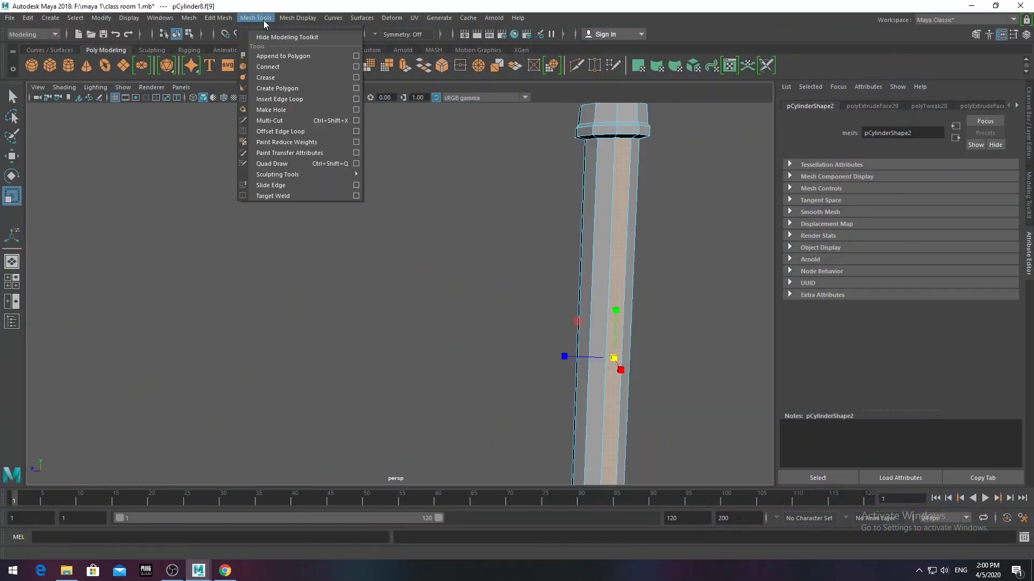
left_click(263, 99)
left_click(615, 167)
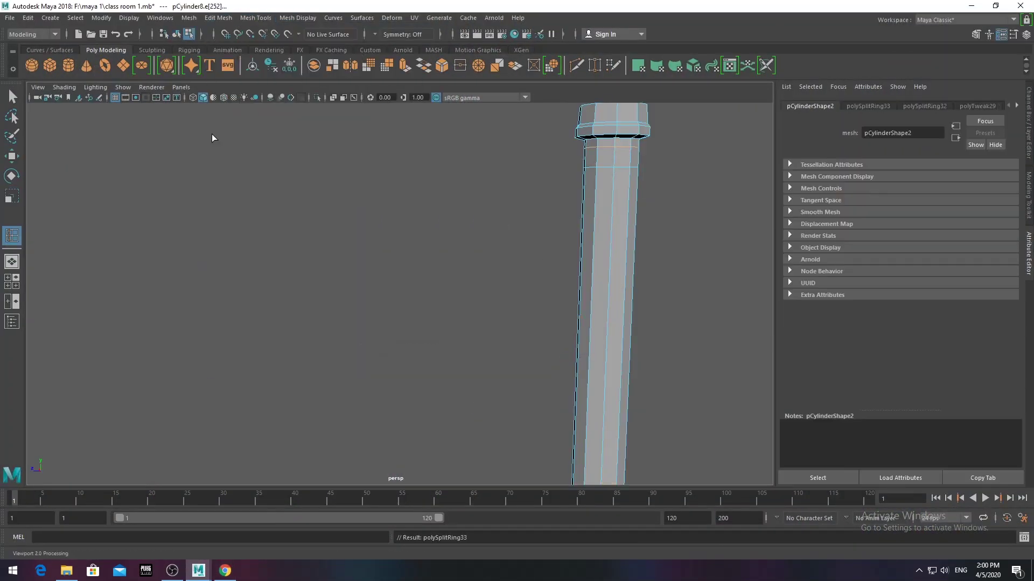
- Extrude two faces just below the cap outward as a small tab
key("F11")
left_click(619, 157)
scroll(540, 216, "down", 3)
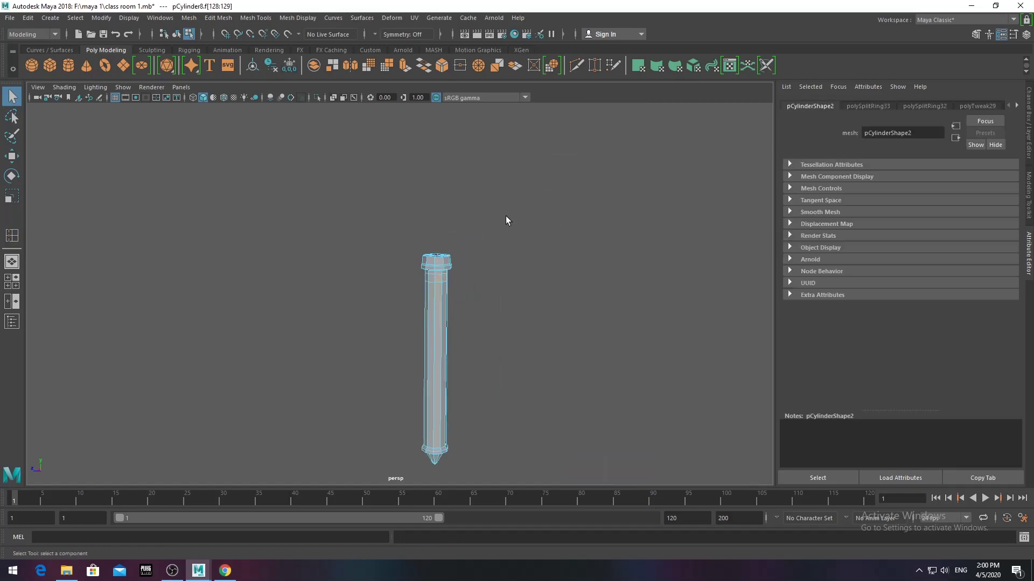
left_click(405, 65)
- Check the pen in an enlarged, centered top view
key("space")
key("space")
key("w")
mouse_move(422, 215)
middle_mouse_down("alt")
mouse_move(471, 353)
mouse_move(489, 341)
middle_mouse_up("alt")
scroll(528, 281, "up", 3)
scroll(507, 296, "up", 2)
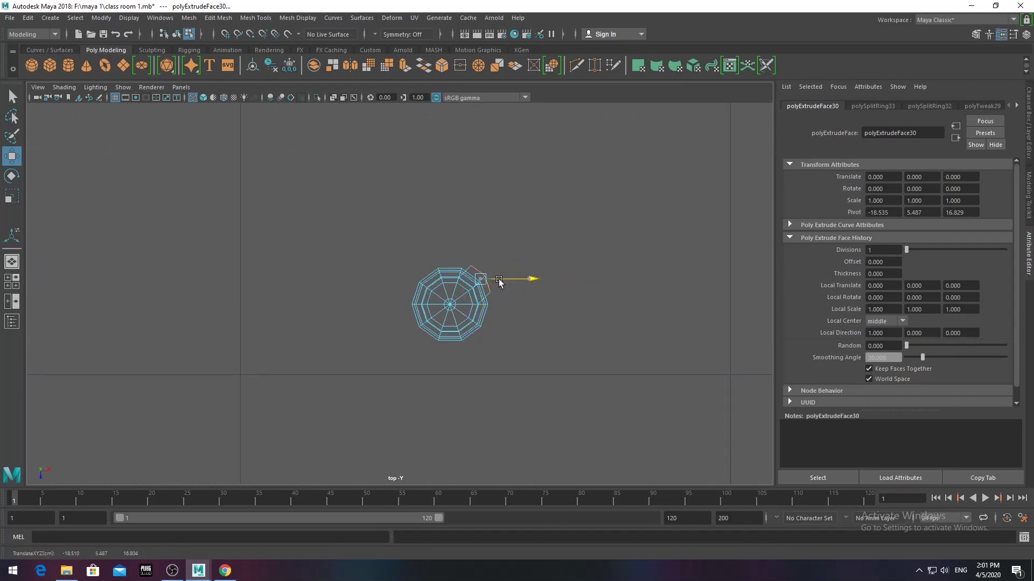
- Extrude the tab below the pen cap down the pen's side as a pocket clip
key("space")
key("space")
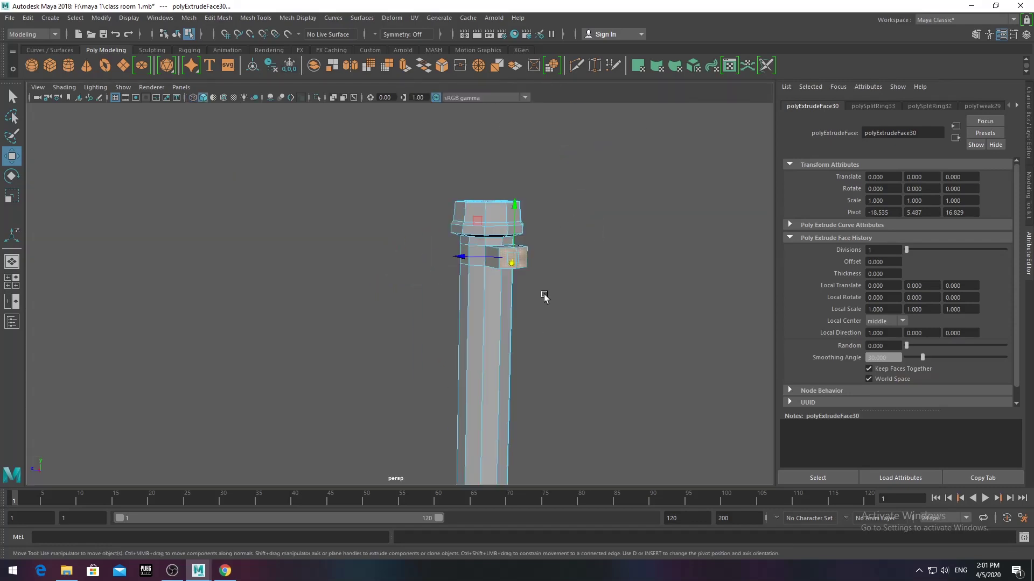
left_click(361, 288)
mouse_move(361, 288)
middle_mouse_down("alt")
mouse_move(277, 272)
mouse_move(396, 155)
middle_mouse_up("alt")
left_click(395, 156)
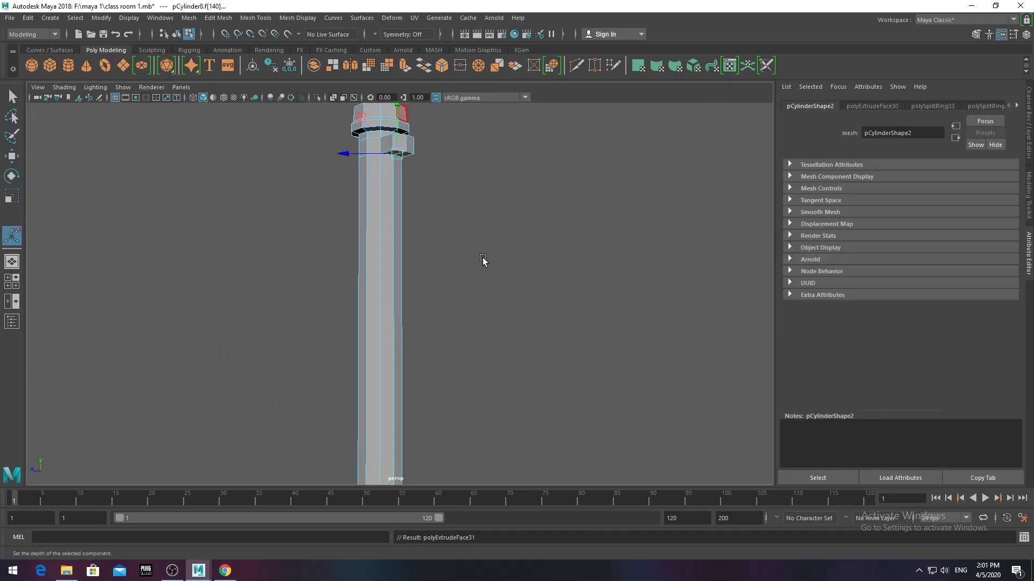
key("w")
middle_click_drag(414, 257, 535, 299, "alt")
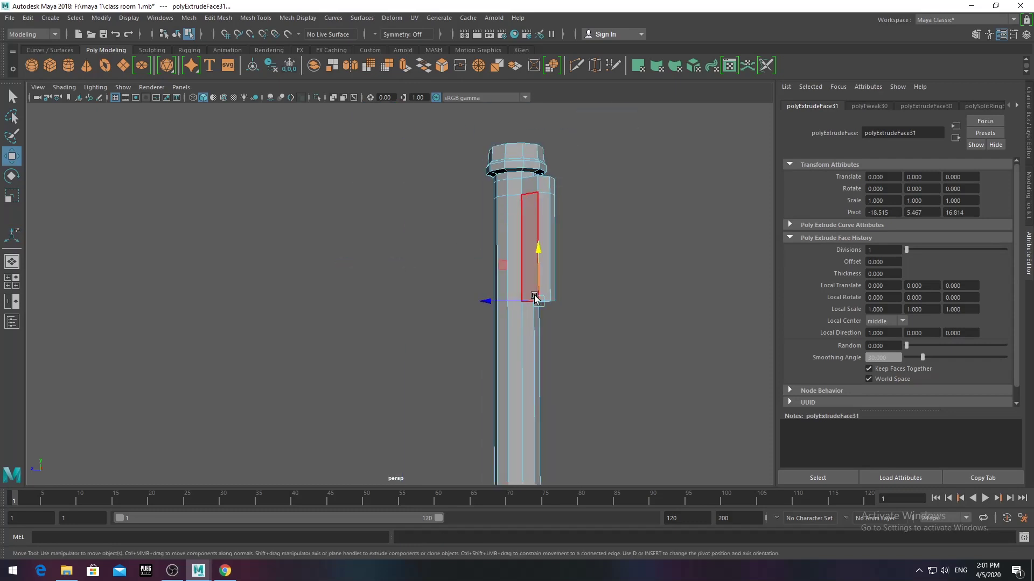
scroll(492, 298, "down", 5)
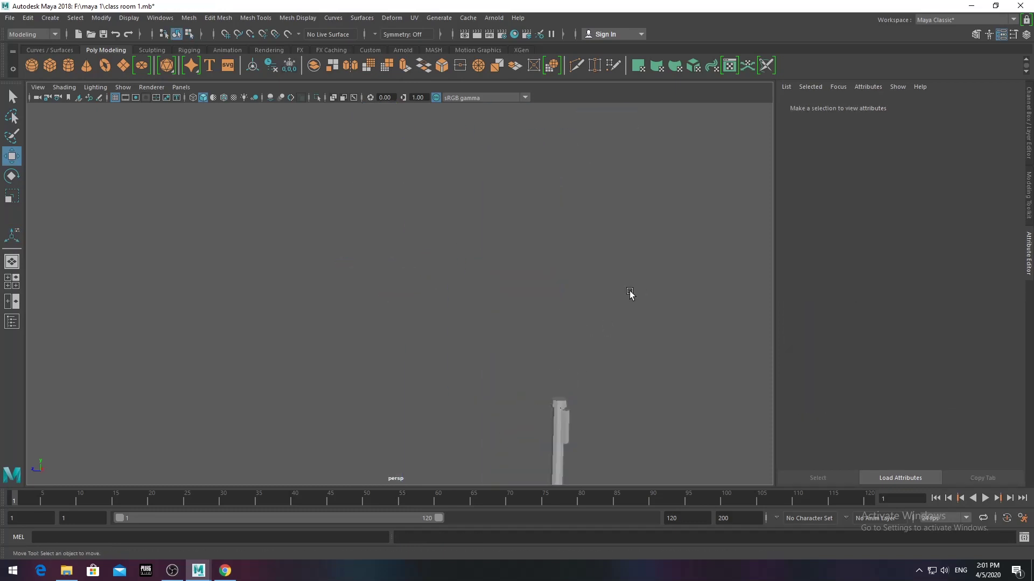
- Move the pen inside the cup near one side of the rim, checking it from the top view
key("F8")
left_click_drag(627, 361, 511, 387, "alt")
scroll(480, 351, "up", 3)
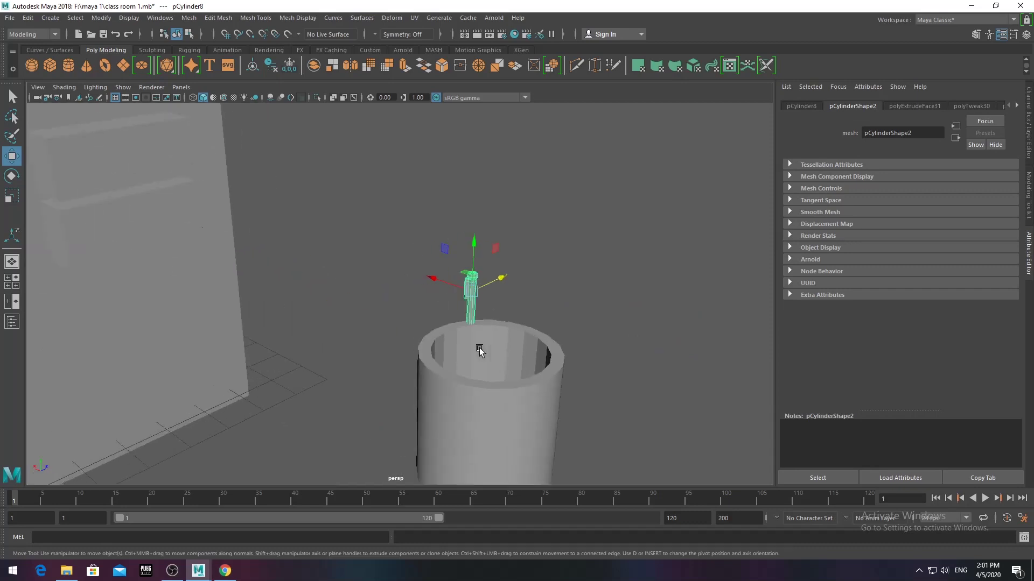
left_click(475, 302)
scroll(485, 413, "down", 4)
left_click(456, 220)
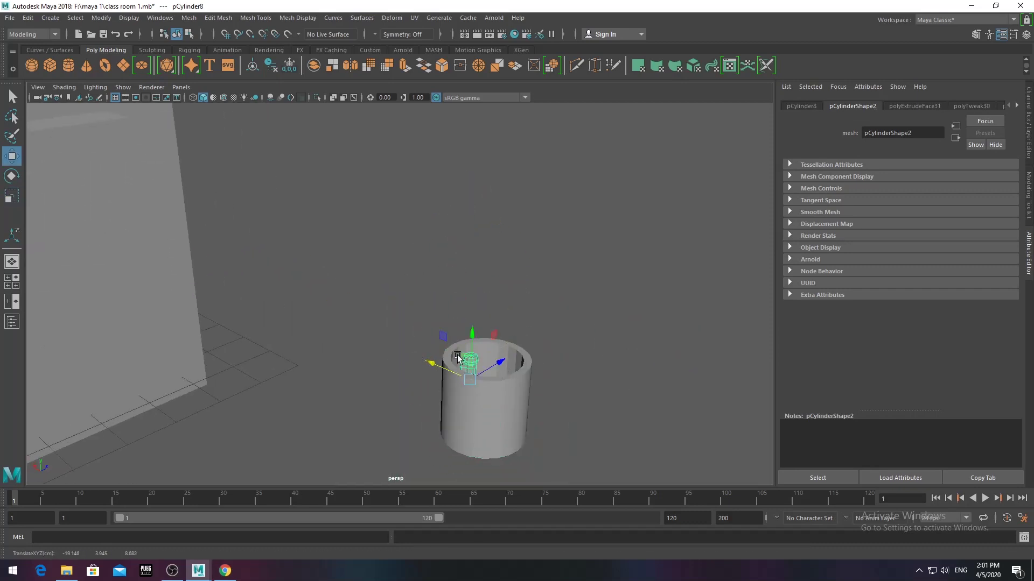
left_click_drag(469, 328, 427, 327)
key("space")
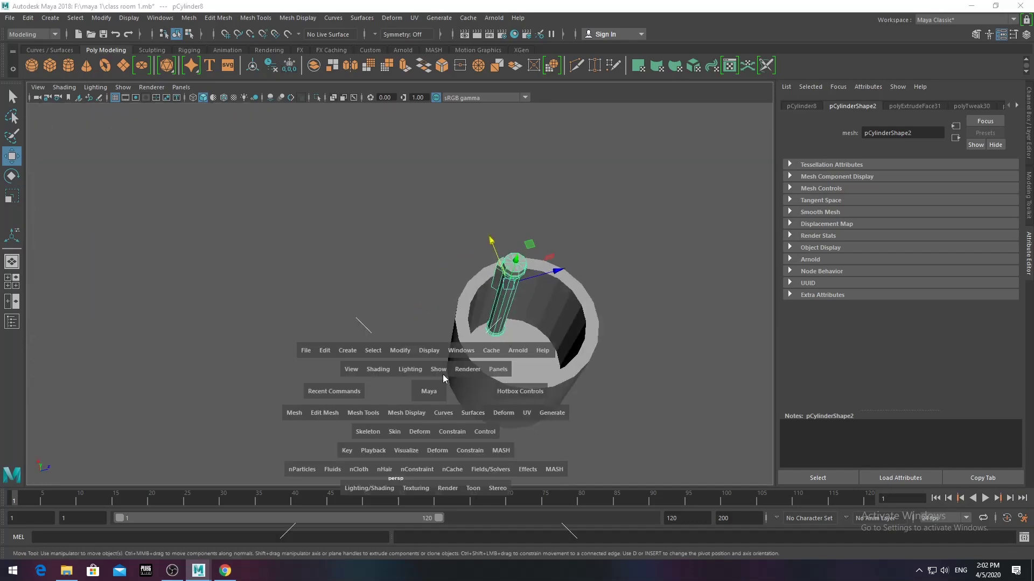
key("space")
right_click_drag(405, 242, 453, 354, "alt")
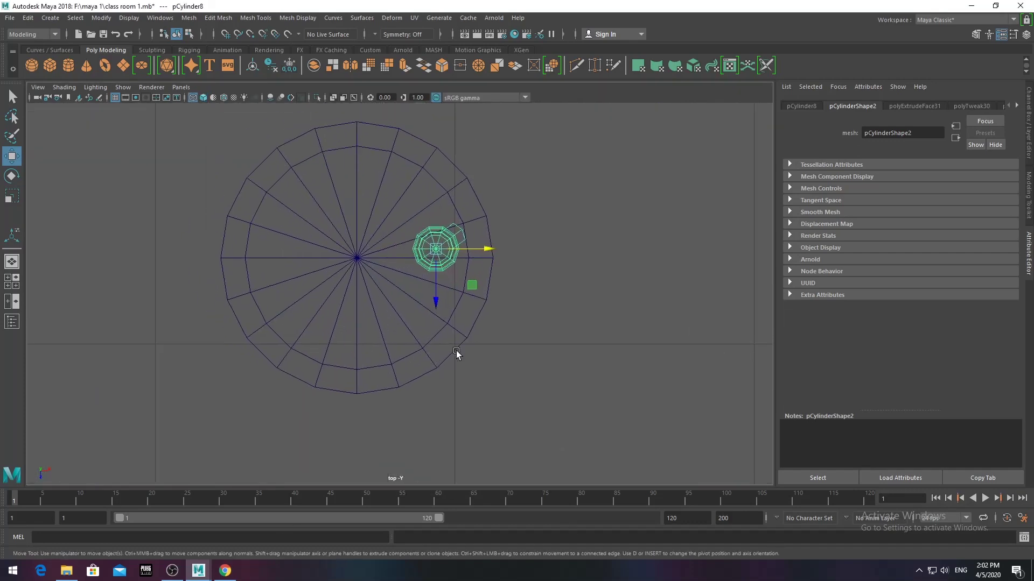
- Marquee-select the pen tip faces from a side view in perspective
key("space")
key("space")
left_click_drag(582, 223, 531, 237, "alt")
mouse_move(531, 237)
right_mouse_down("alt")
mouse_move(549, 228)
mouse_move(528, 202)
right_mouse_up("alt")
mouse_move(529, 201)
left_mouse_down("alt")
mouse_move(512, 265)
mouse_move(527, 243)
mouse_move(559, 294)
left_mouse_up("alt")
right_click_drag(559, 293, 575, 368, "alt")
left_click_drag(575, 367, 503, 316, "alt")
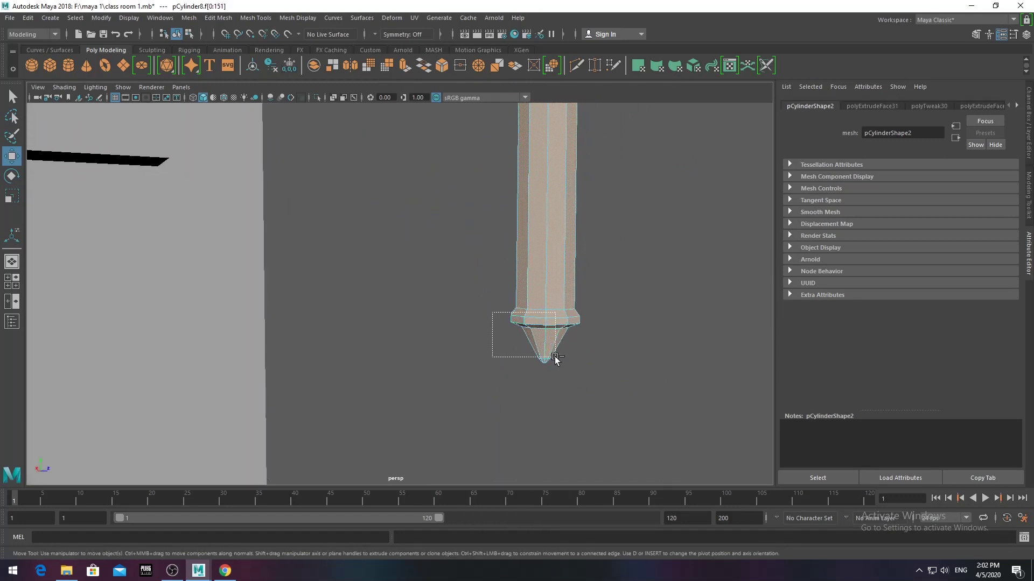
- Assign a new dark blue Lambert material to the selected cap and clip faces
right_click_drag(503, 316, 502, 282, "alt")
right_click_drag(508, 230, 527, 425)
left_click(436, 256)
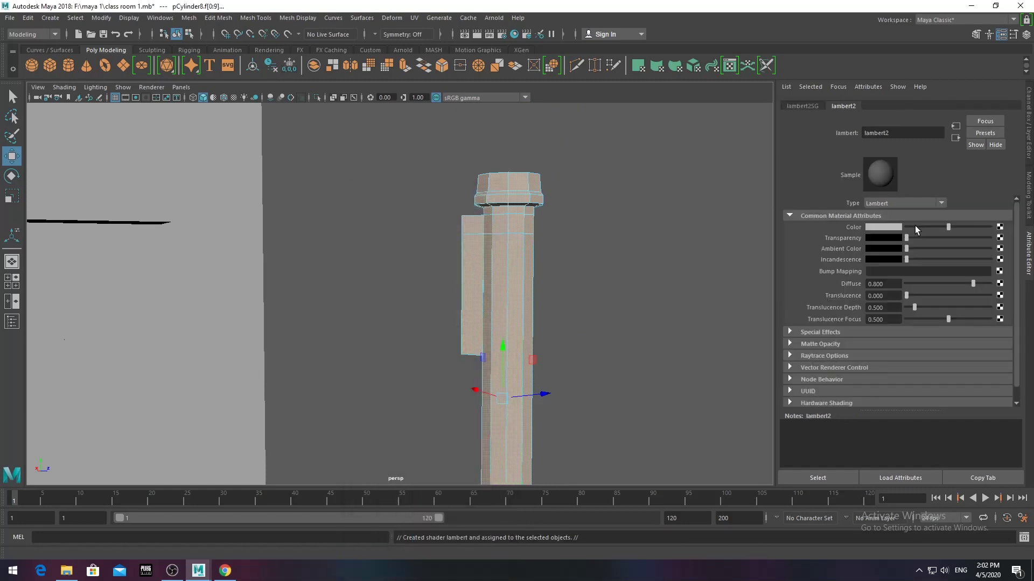
left_click(878, 216)
left_click_drag(904, 293, 862, 299)
left_click(616, 307)
- Give the pen barrel faces a new black Lambert material
right_click_drag(496, 260, 495, 285)
left_click_drag(490, 192, 552, 261, "alt")
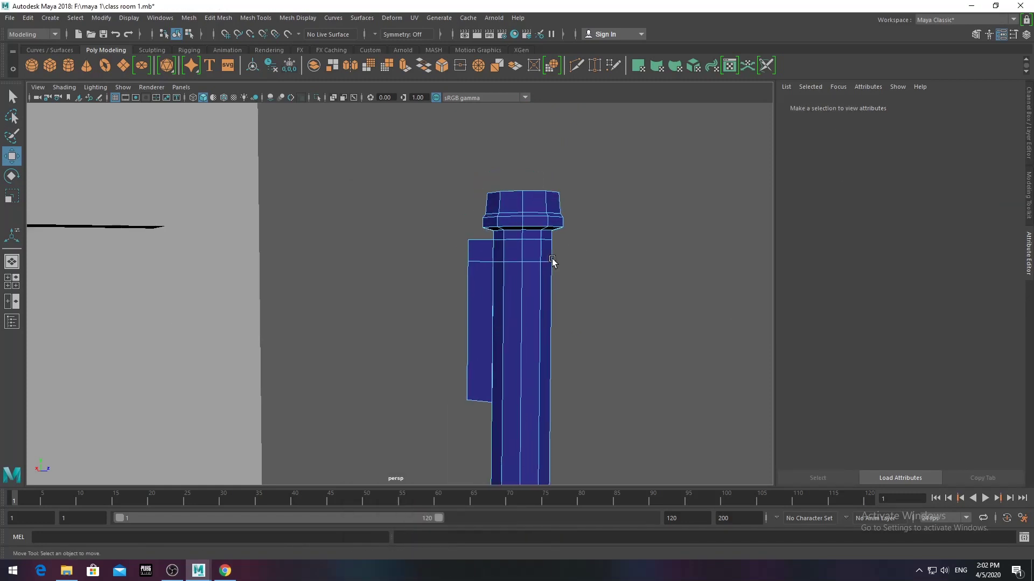
left_click(499, 262)
right_click_drag(487, 215, 489, 535)
left_click(436, 257)
left_click(886, 227)
left_click(909, 202)
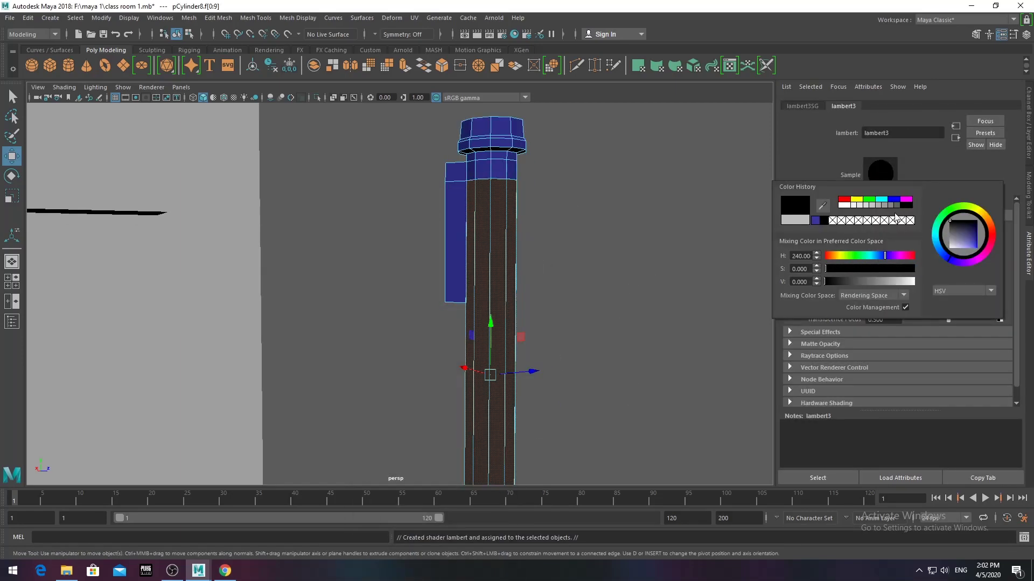
left_click(427, 289)
- Give the ring faces at the pen's top a new red Lambert material
mouse_move(427, 288)
right_mouse_down("alt")
mouse_move(357, 393)
mouse_move(341, 330)
mouse_move(377, 536)
right_mouse_up("alt")
left_click(342, 331)
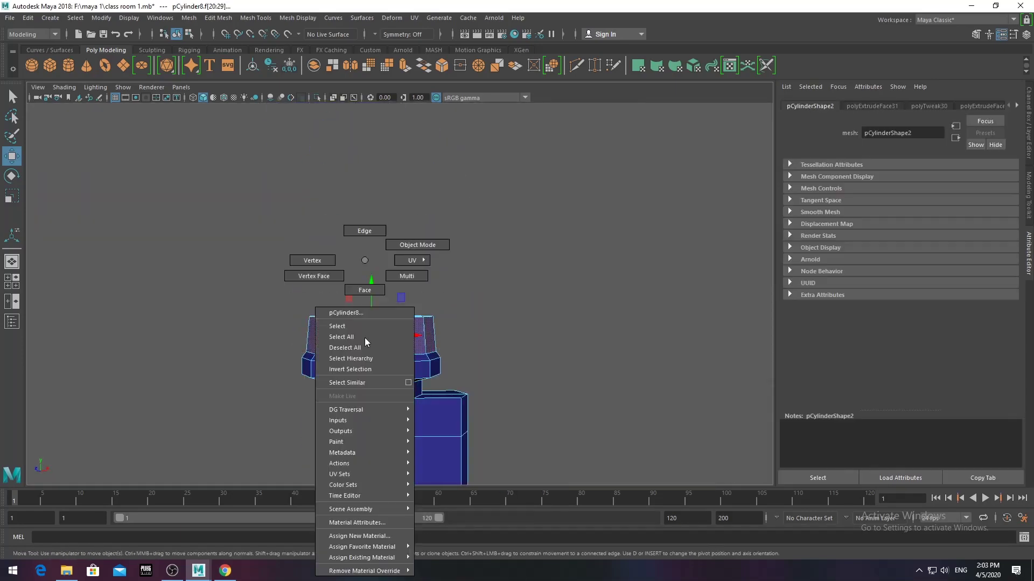
left_click(448, 283)
left_click(885, 227)
left_click(845, 201)
left_click(477, 360)
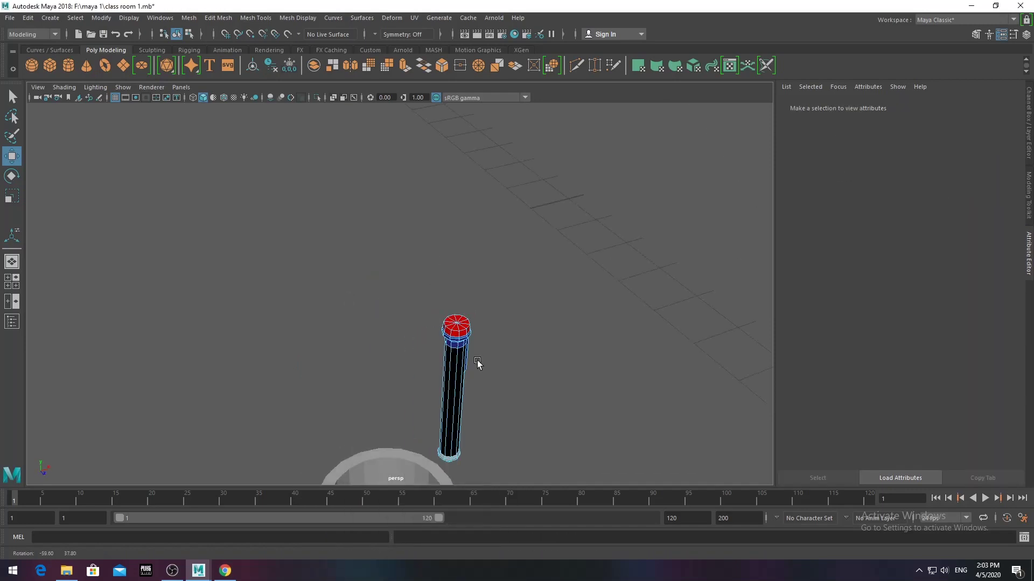
- Return to object mode and select the whole coloured pen
right_click_drag(457, 291, 458, 302)
left_click_drag(457, 302, 491, 344, "alt")
left_click(420, 345)
key("space")
key("space")
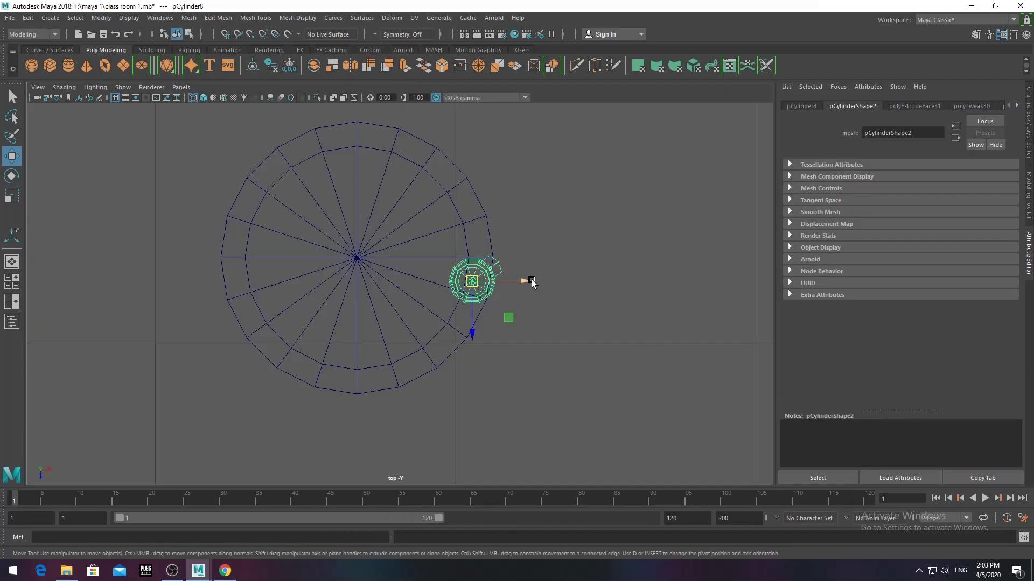
- Duplicate the pen into rows of copies spread across the cup in top view
scroll(393, 239, "up", 2)
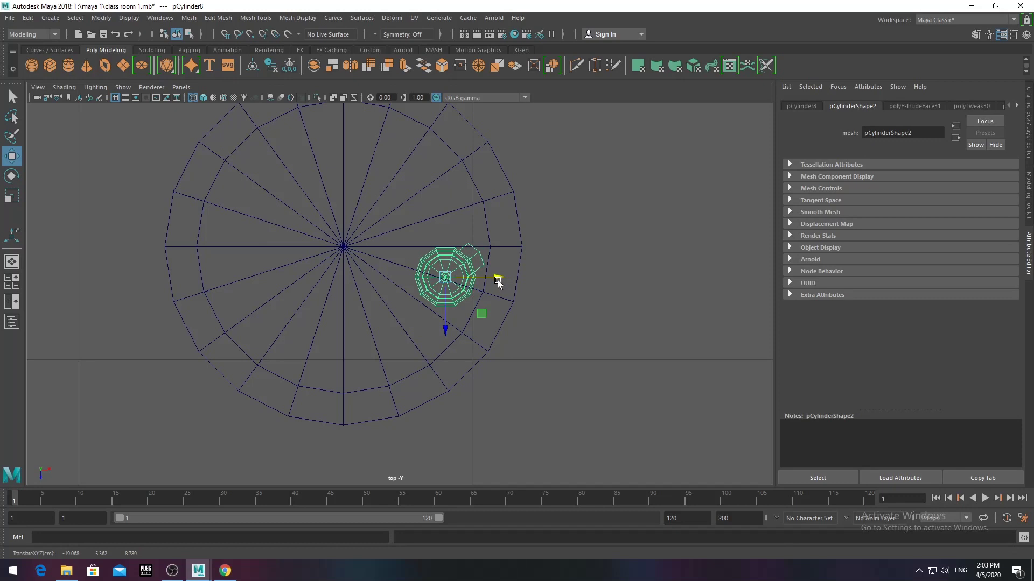
left_click_drag(496, 279, 439, 280, "shift")
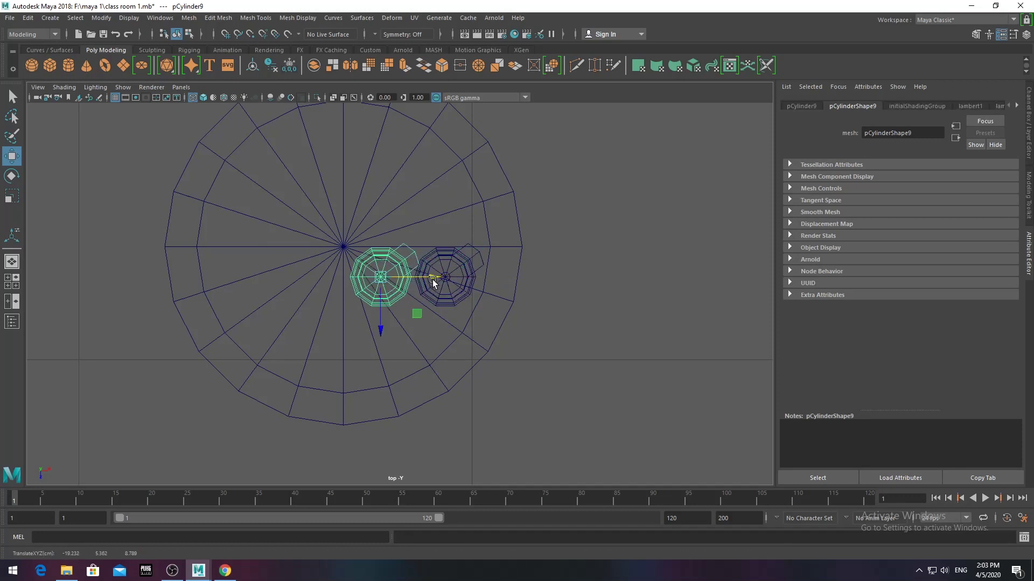
left_click_drag(432, 280, 309, 285, "shift")
left_click(317, 260)
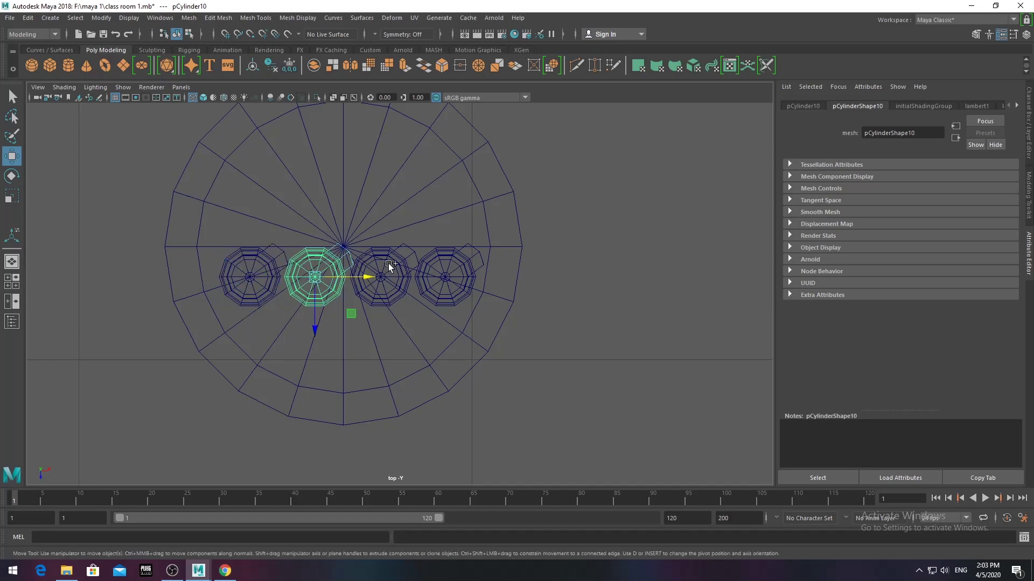
left_click(388, 263, "shift")
left_click_drag(382, 323, 381, 268, "shift")
key("shift+d")
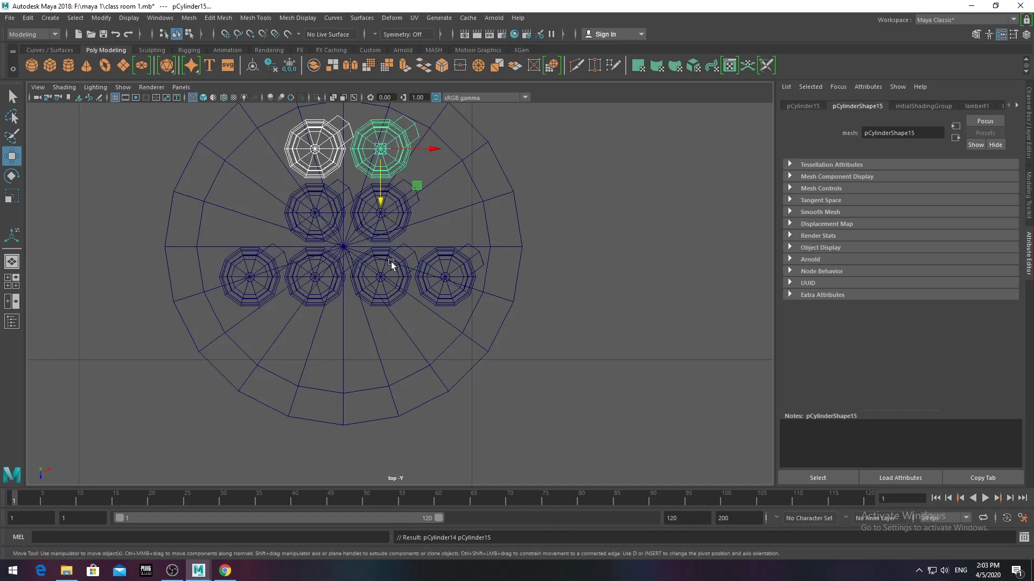
left_click(335, 273)
left_click_drag(381, 326, 377, 393, "shift")
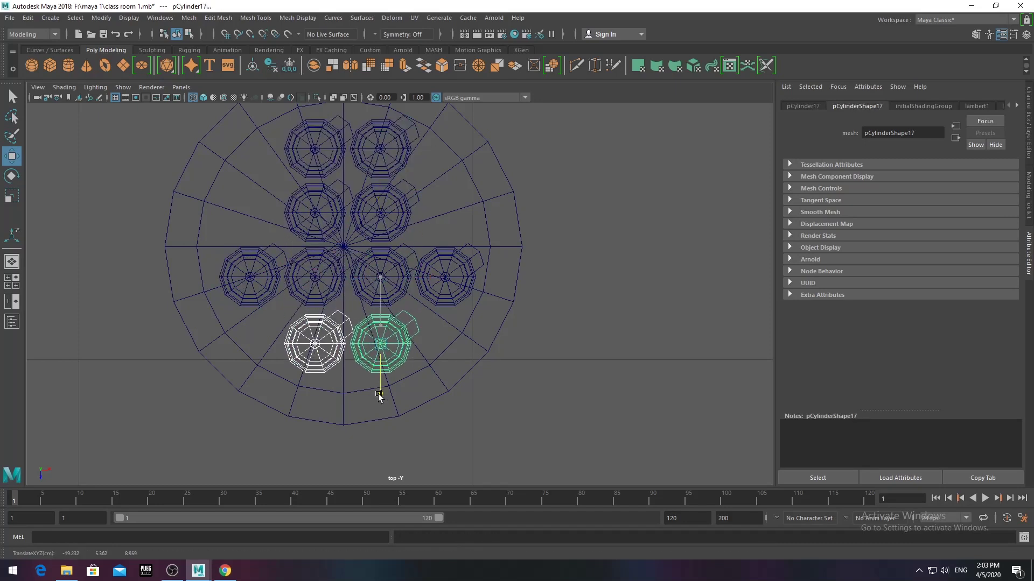
- Rotate several of the pen copies about their vertical axis for variety
key("a")
left_click(475, 315, "ctrl")
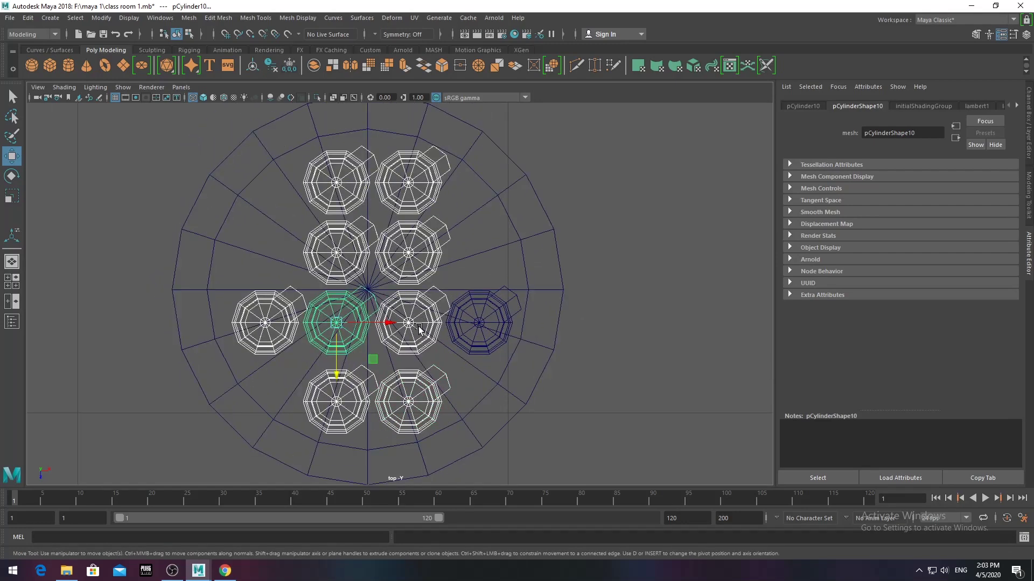
left_click_drag(391, 324, 307, 431, "ctrl")
left_click_drag(316, 311, 307, 297)
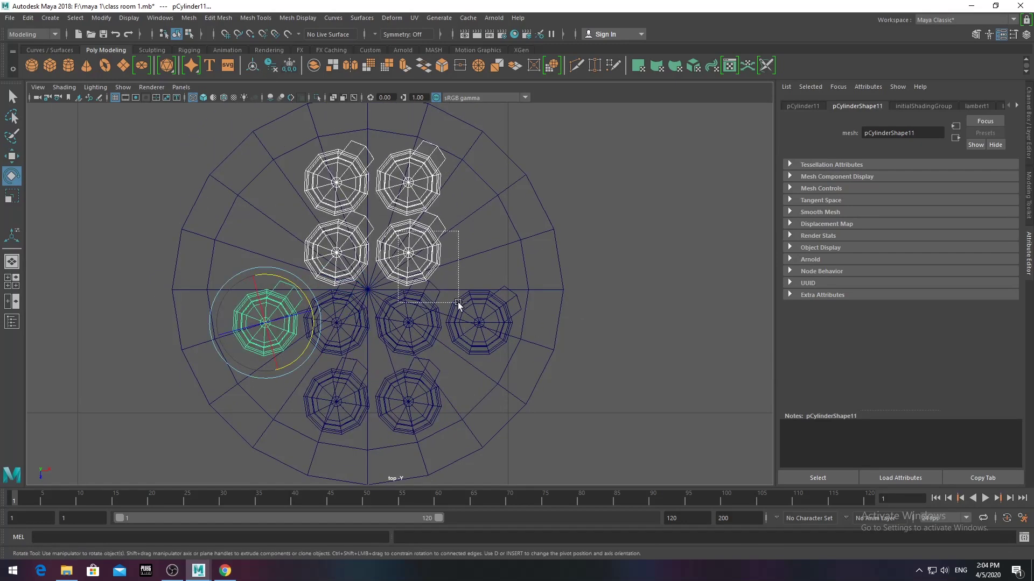
left_click(323, 262)
left_click(419, 264)
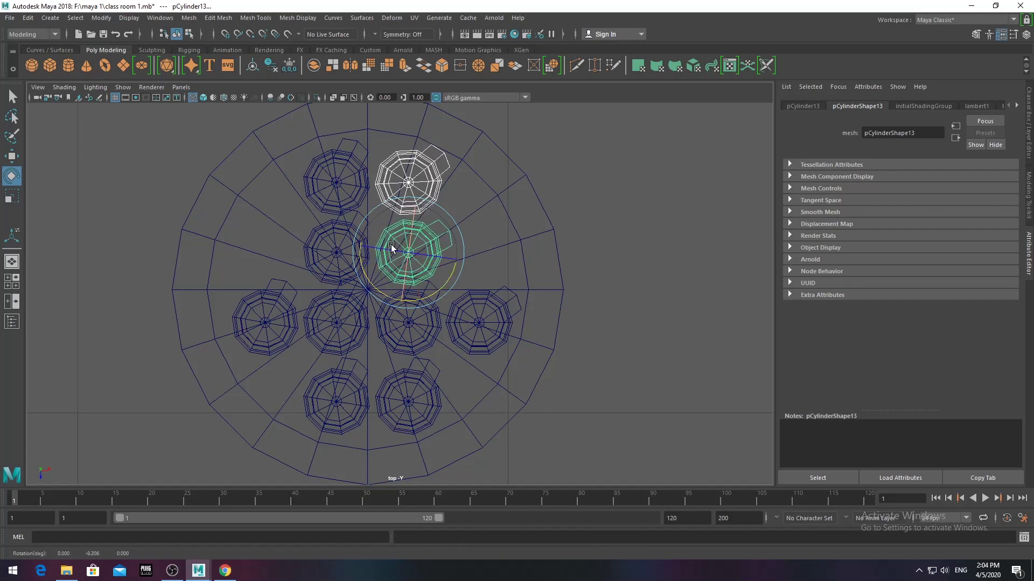
left_click(344, 172)
left_click_drag(386, 188, 359, 230)
- Add two more pen copies, one above the left pen and one at the right edge
left_click(273, 306)
key("ctrl+d")
key("w")
left_click_drag(265, 369, 264, 287)
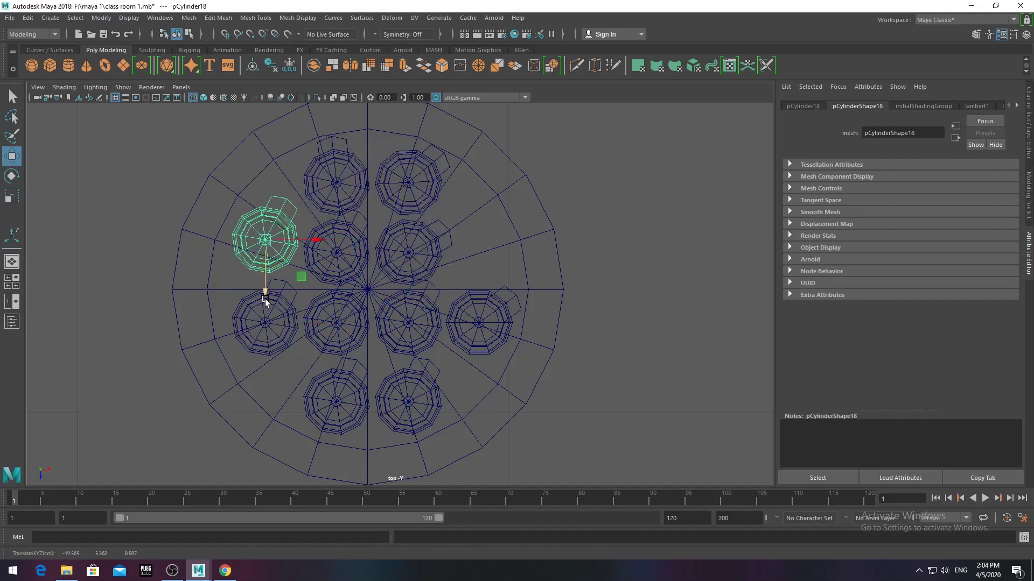
left_click(407, 264)
key("ctrl+d")
left_click_drag(447, 252, 508, 252)
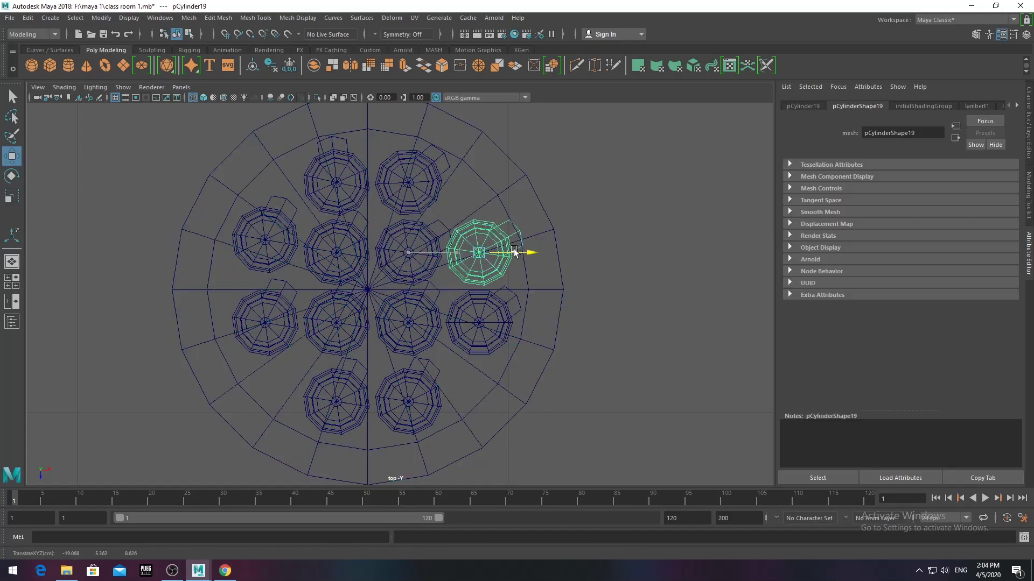
- Lower all the pens down into the cup in the perspective view
key("space")
key("space")
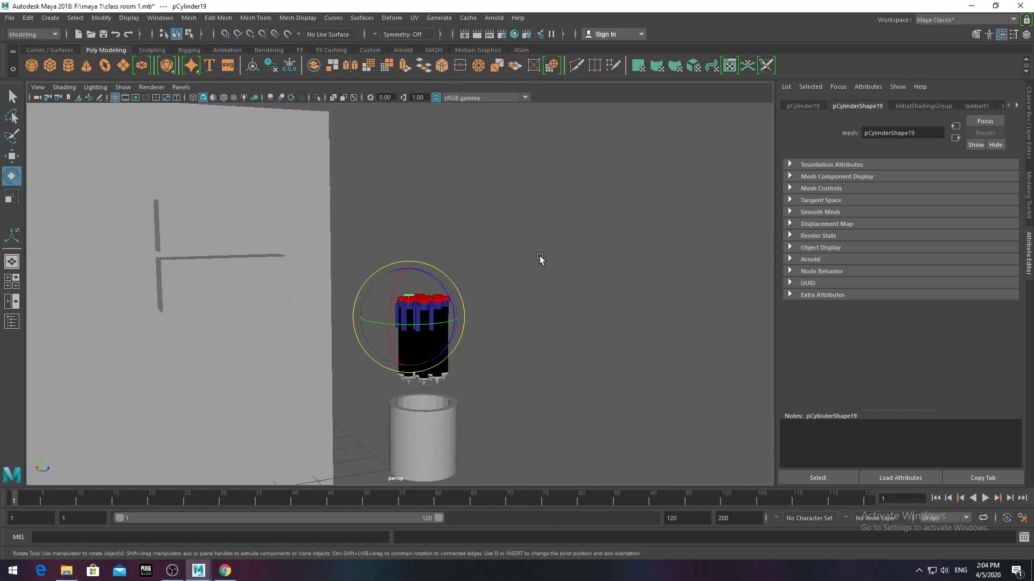
left_click_drag(545, 258, 529, 312, "alt")
left_click(529, 312)
scroll(415, 256, "up", 2)
left_click(416, 256)
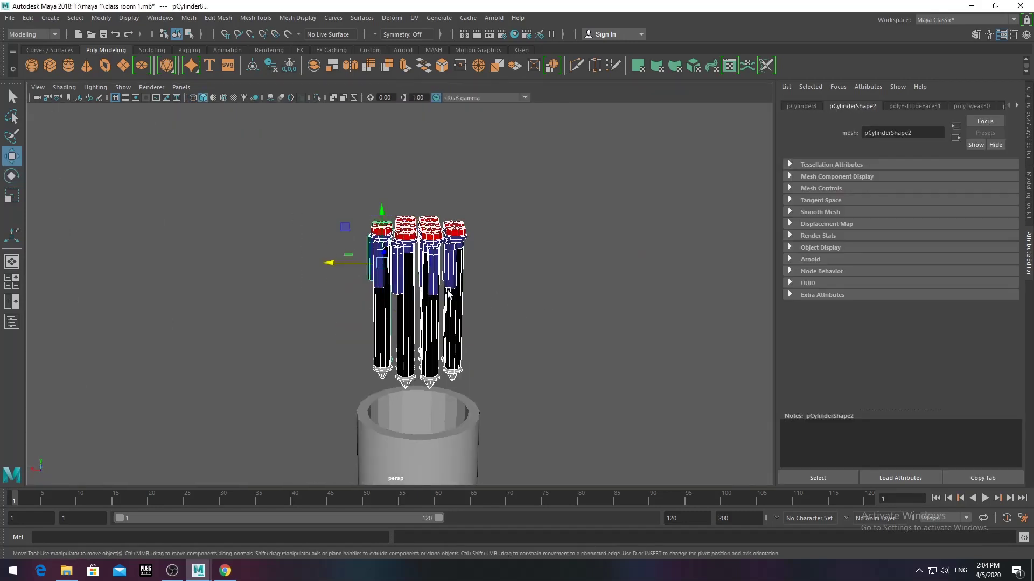
key("w")
left_click_drag(383, 231, 383, 366)
- Select the cup to prepare a second copy beside it
mouse_move(520, 329)
left_mouse_down("alt")
mouse_move(422, 347)
mouse_move(486, 353)
left_mouse_up("alt")
scroll(461, 362, "down", 3)
left_click(454, 341)
left_click(189, 17)
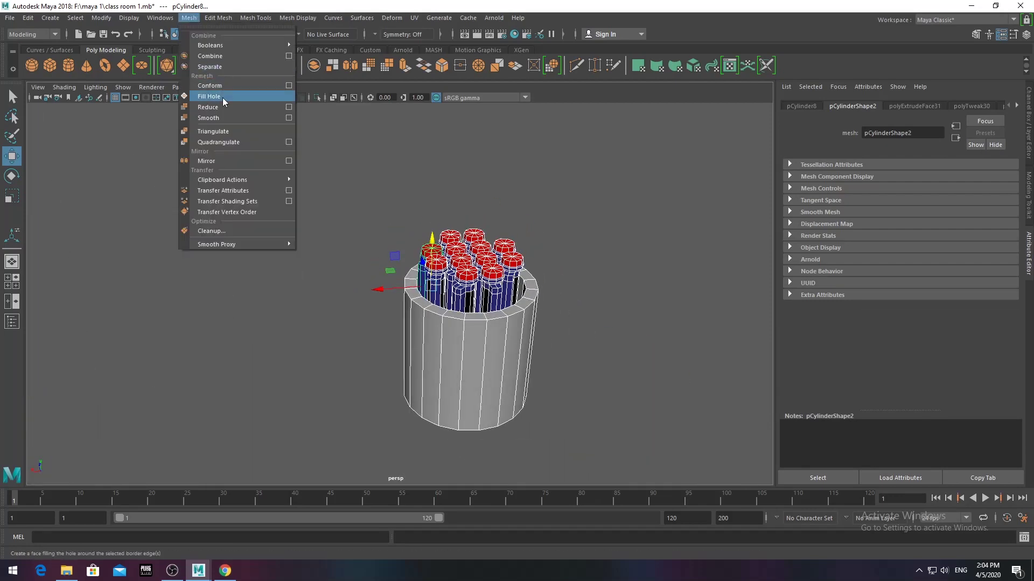
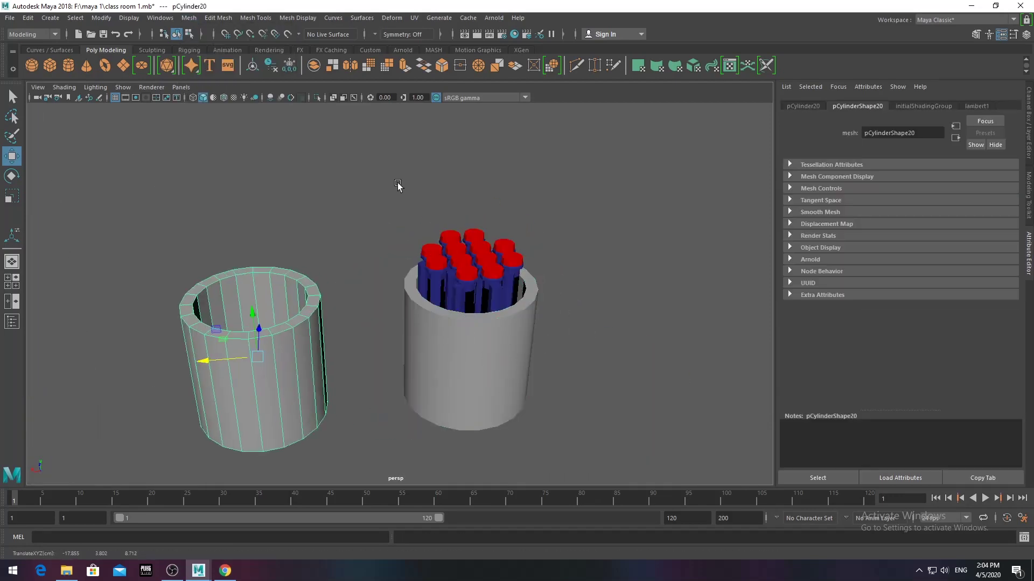
- Move the cup over the table and scale it down to 0.254
scroll(448, 253, "down", 5)
left_click_drag(417, 294, 380, 277)
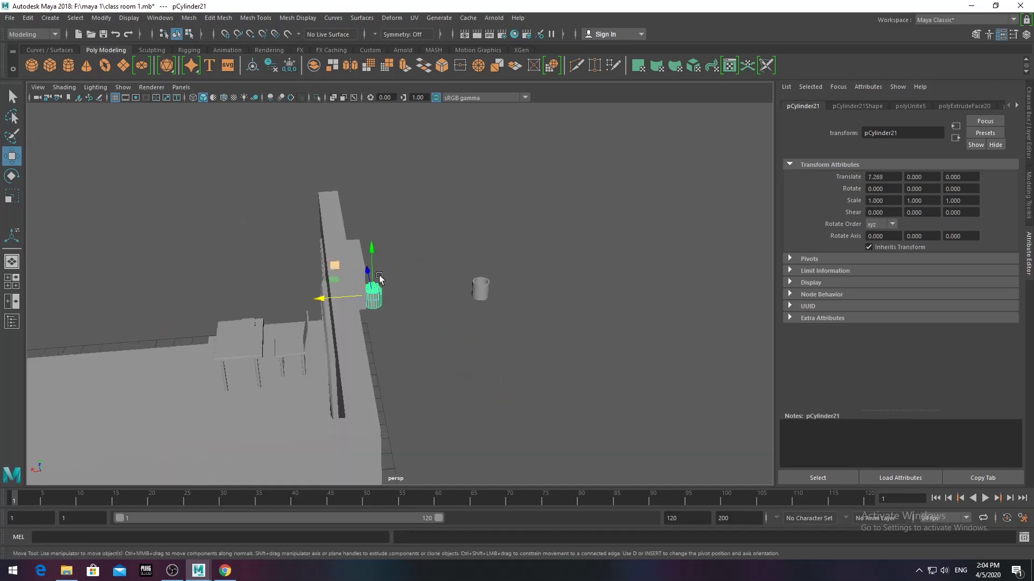
scroll(365, 177, "up", 5)
scroll(334, 259, "up", 3)
key("r")
mouse_move(251, 240)
left_mouse_down()
mouse_move(538, 253)
mouse_move(498, 263)
left_mouse_up()
- Lower the cup onto the tabletop and orbit to check its placement
scroll(438, 269, "up", 3)
left_click_drag(368, 158, 389, 206)
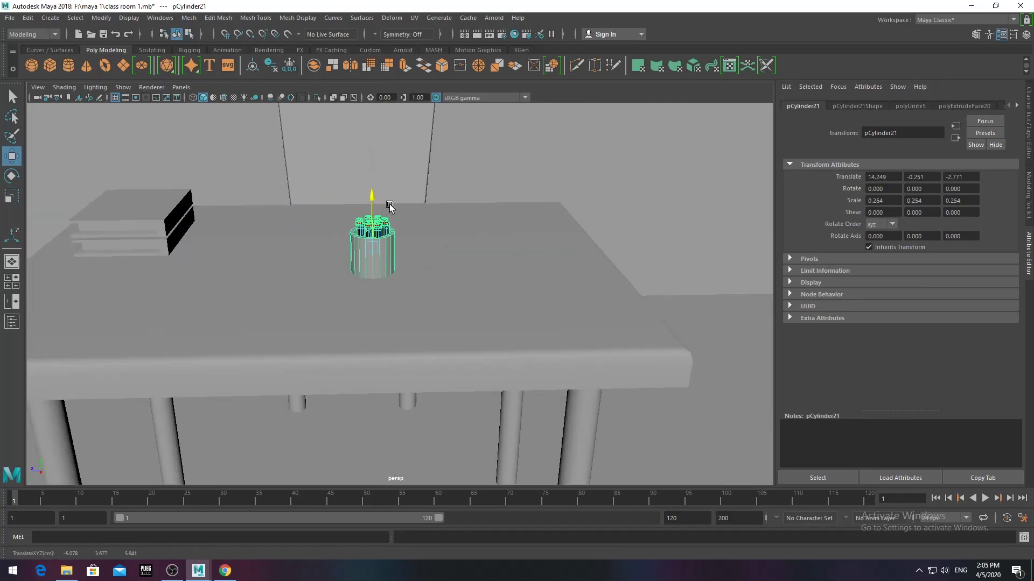
scroll(550, 270, "down", 5)
left_click_drag(550, 271, 550, 250, "alt")
scroll(550, 250, "up", 5)
mouse_move(587, 280)
left_mouse_down("alt")
mouse_move(664, 218)
mouse_move(485, 226)
left_mouse_up("alt")
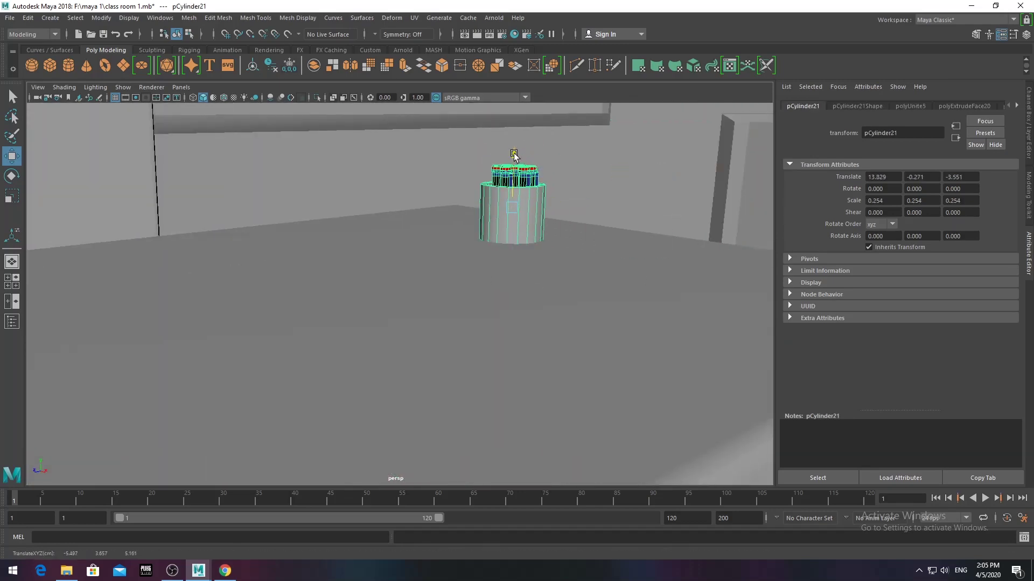
scroll(482, 436, "up", 2)
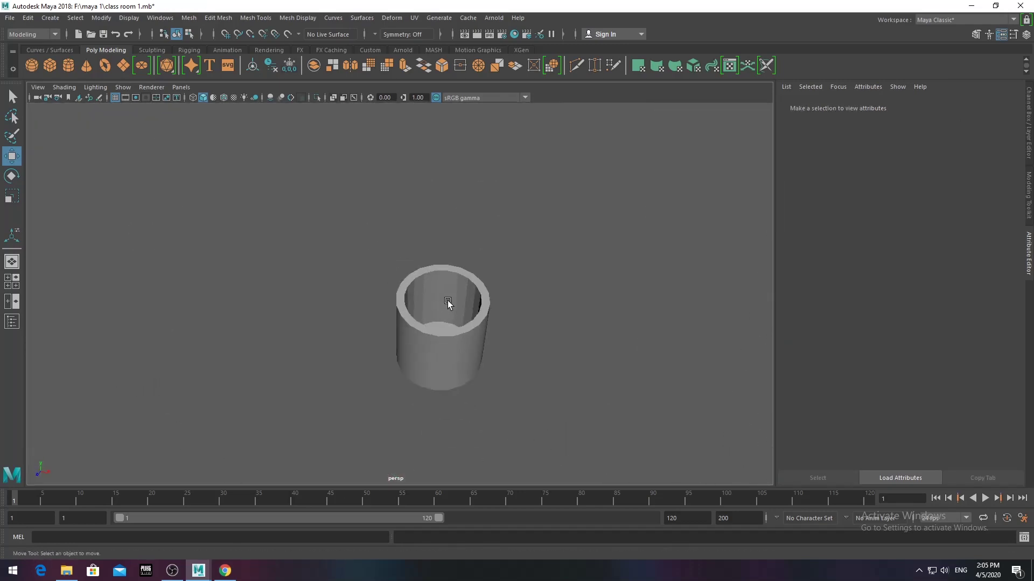
- Create a polygon cylinder and scale it down to pen thickness, 0.054
left_click_drag(448, 302, 237, 170, "alt")
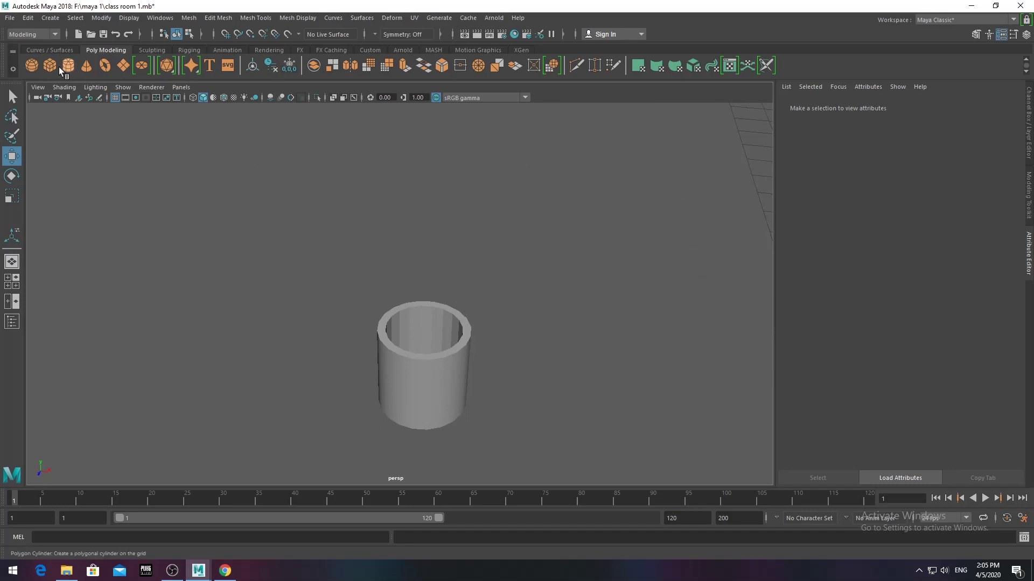
left_click(61, 70)
mouse_move(717, 304)
left_mouse_down()
mouse_move(421, 284)
mouse_move(272, 213)
left_mouse_up()
key("r")
key("space")
key("space")
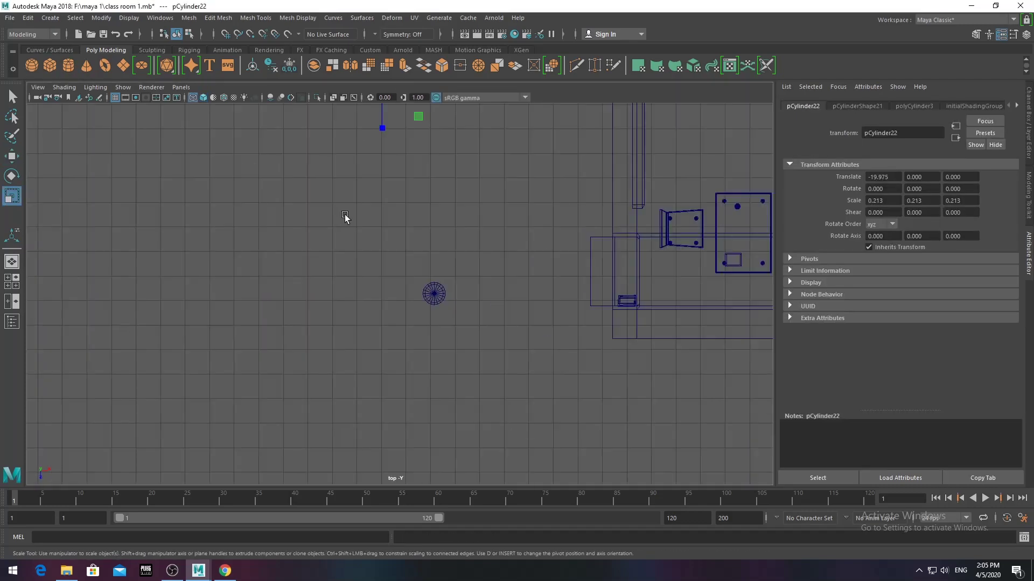
left_click_drag(425, 375, 425, 380)
scroll(433, 425, "up", 4)
left_click_drag(511, 428, 511, 372)
scroll(511, 372, "up", 2)
scroll(429, 315, "up", 3)
middle_click_drag(393, 299, 383, 296)
key("space")
- Place the pen inside the cup near its rim at -17.855, 4.672, 8.397
key("space")
- Raise the pen cylinder up to height in the side view
key("w")
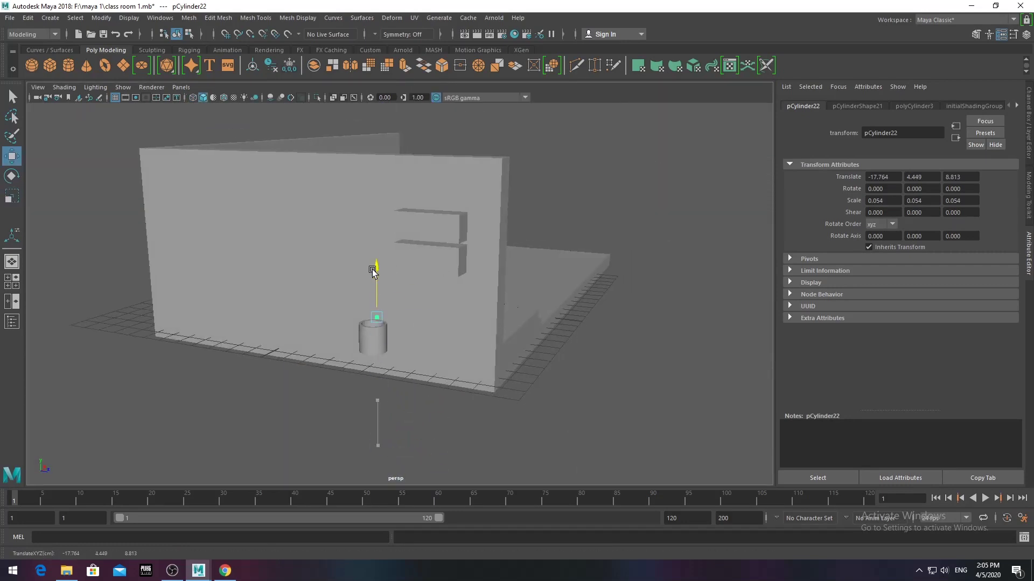
left_click_drag(422, 318, 592, 359)
middle_click_drag(593, 360, 512, 270, "alt")
scroll(478, 226, "up", 3)
- Scale the cylinder's bottom vertex ring inward to taper it into a point
key("F9")
scroll(538, 323, "up", 3)
left_click_drag(474, 425, 560, 453)
middle_click_drag(543, 439, 527, 289, "alt")
key("r")
left_click_drag(527, 377, 539, 323)
left_click(538, 323)
key("space")
left_click_drag(518, 223, 519, 325, "alt")
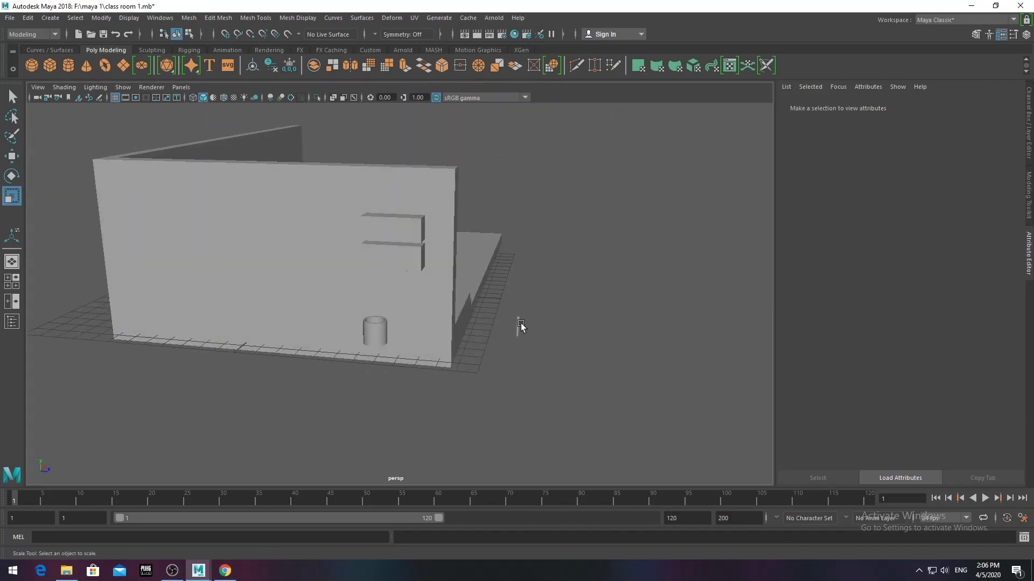
left_click(519, 323)
key("space")
key("space")
left_click_drag(472, 264, 359, 250)
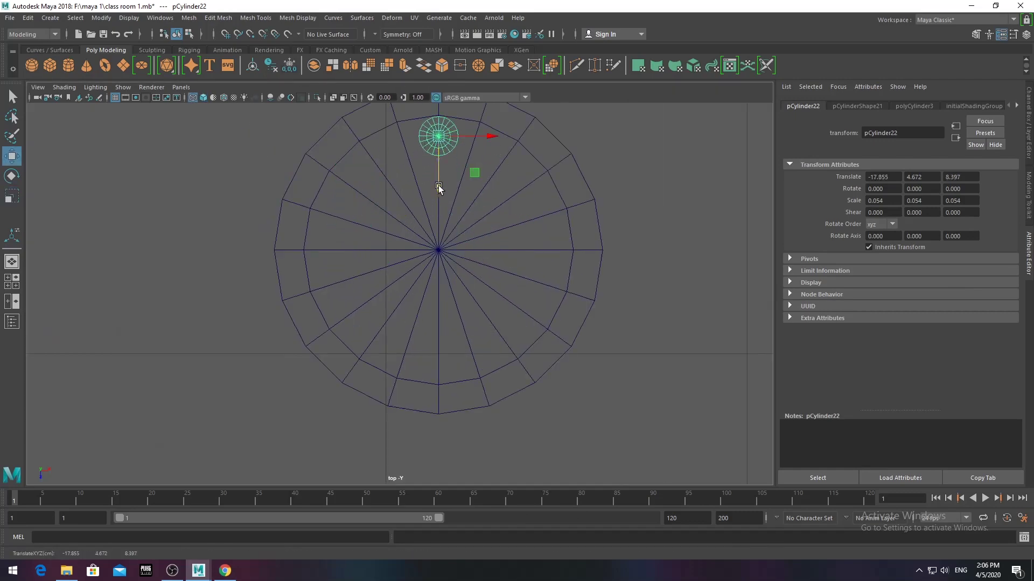
- Duplicate the pen into a column, then copy that column to neighbouring positions
key("ctrl+d")
left_click_drag(436, 186, 434, 216)
key("shift+d")
key("shift+d")
key("shift+d")
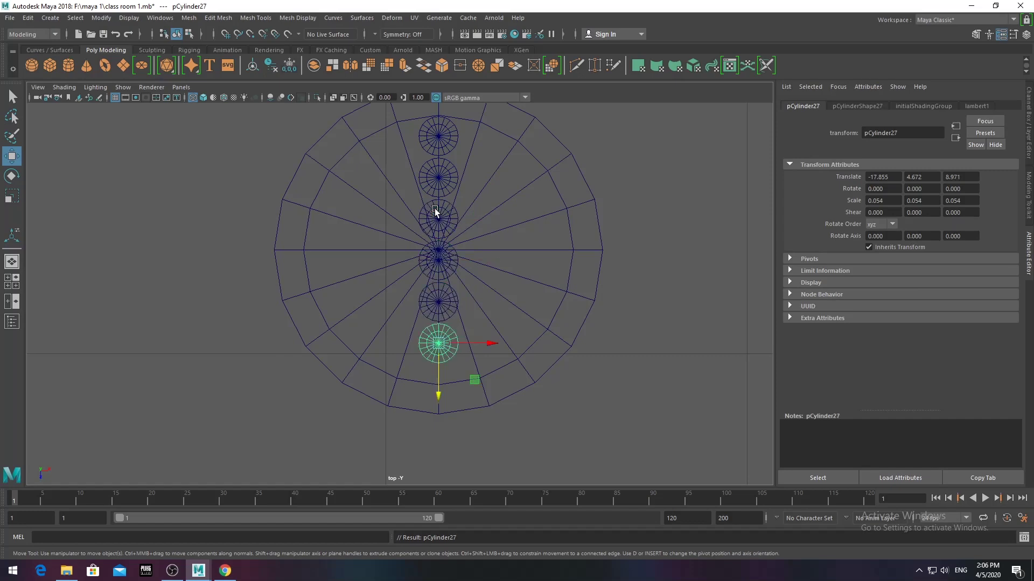
left_click_drag(416, 127, 441, 325)
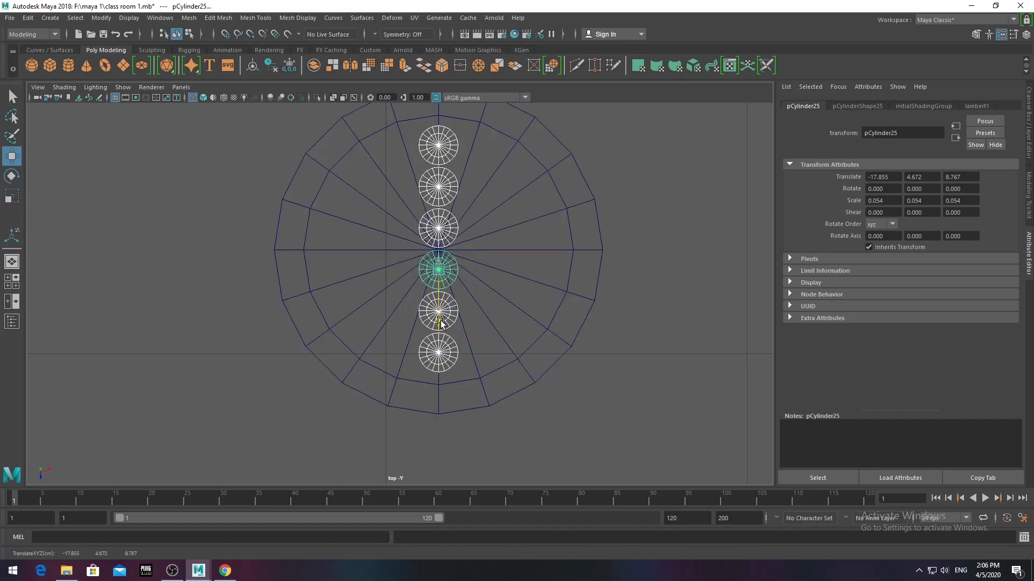
key("ctrl+d")
mouse_move(471, 281)
left_mouse_down()
mouse_move(534, 282)
mouse_move(447, 282)
left_mouse_up()
key("ctrl+d")
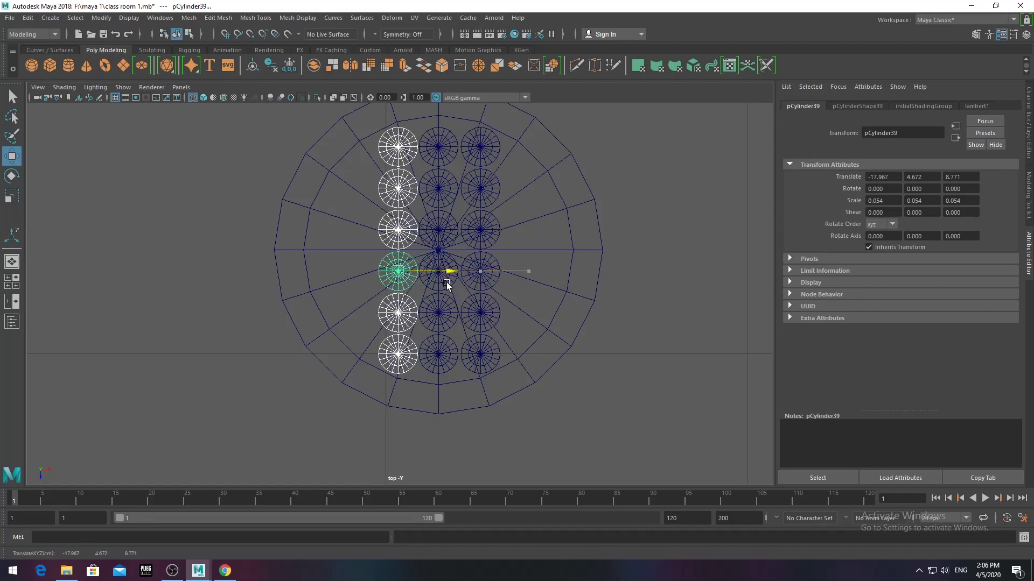
- Reselect and nudge individual pens to even out the column spacing
left_click_drag(502, 353, 503, 354)
left_click_drag(478, 266, 443, 284)
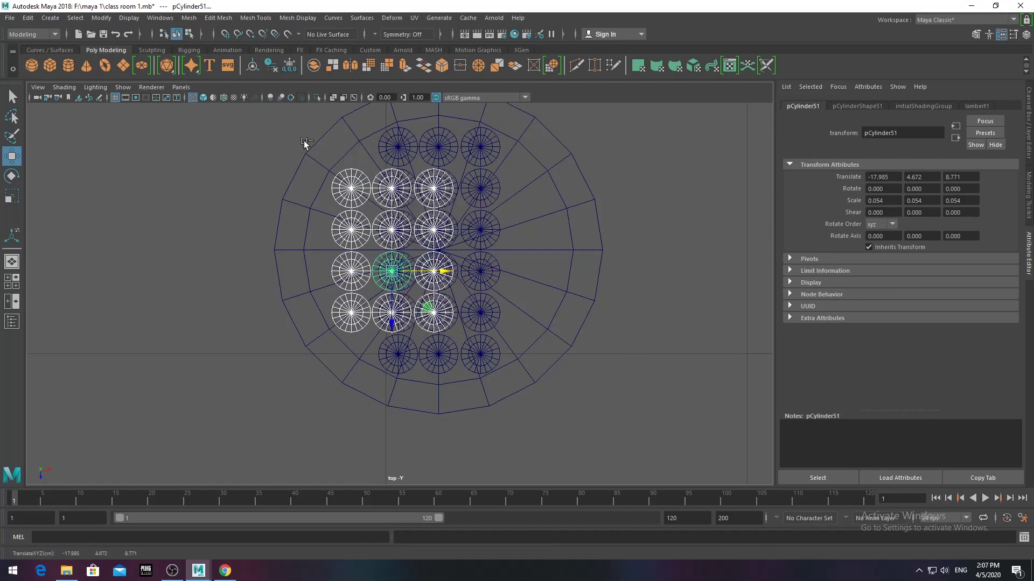
key("ctrl+z")
left_click(353, 335)
left_click(340, 181)
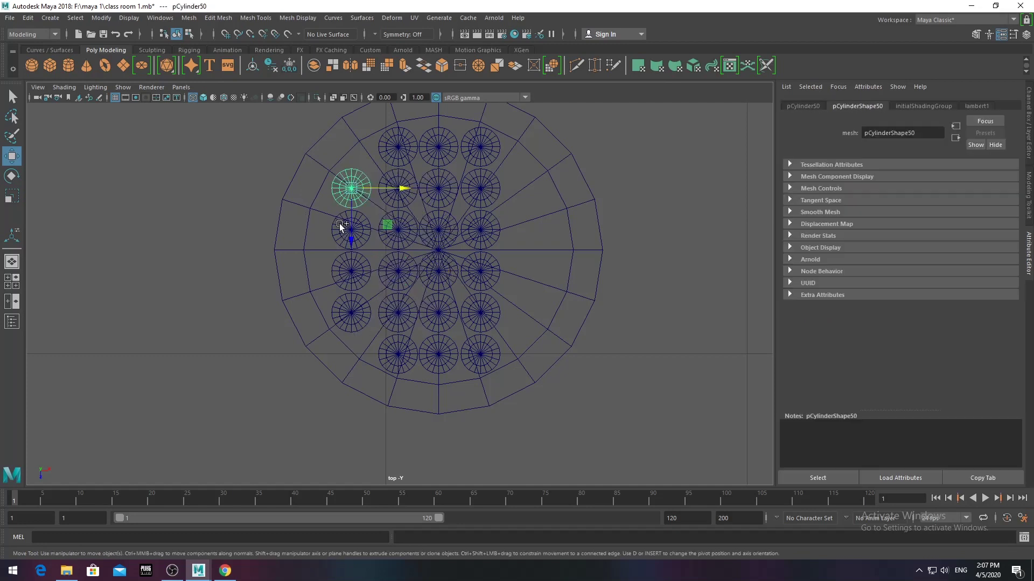
left_click(336, 316, "shift")
left_click_drag(400, 314, 407, 313)
- Duplicate more pens to fill the remaining gaps on the cup's right side
left_click(356, 266, "shift")
key("shift+d")
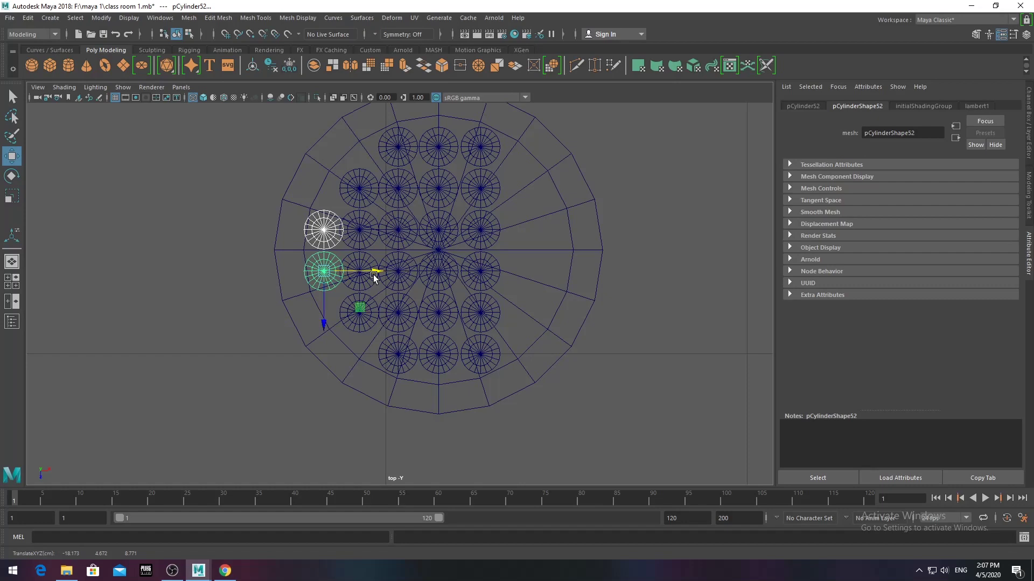
key("ctrl+z")
key("ctrl+z")
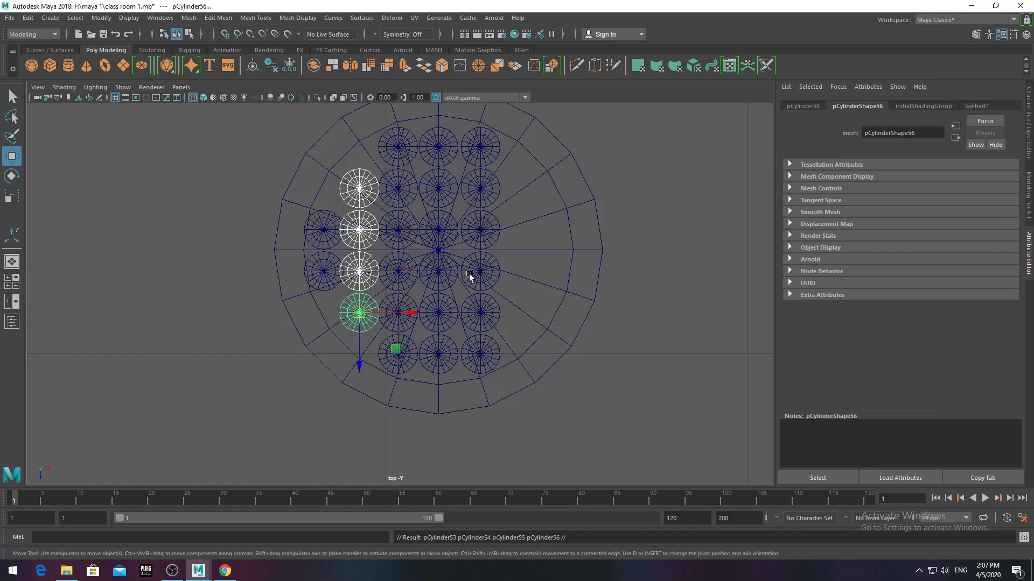
key("ctrl+z")
key("ctrl+z")
key("ctrl+z")
key("ctrl+z")
key("ctrl+z")
left_click_drag(377, 271, 600, 273)
key("space")
key("space")
- Assign a new lambert5 material with a light colour to all the pens
scroll(490, 269, "up", 5)
scroll(433, 271, "up", 3)
left_click_drag(354, 317, 506, 355)
right_click_drag(431, 280, 439, 533)
left_click(436, 280)
left_click(878, 226)
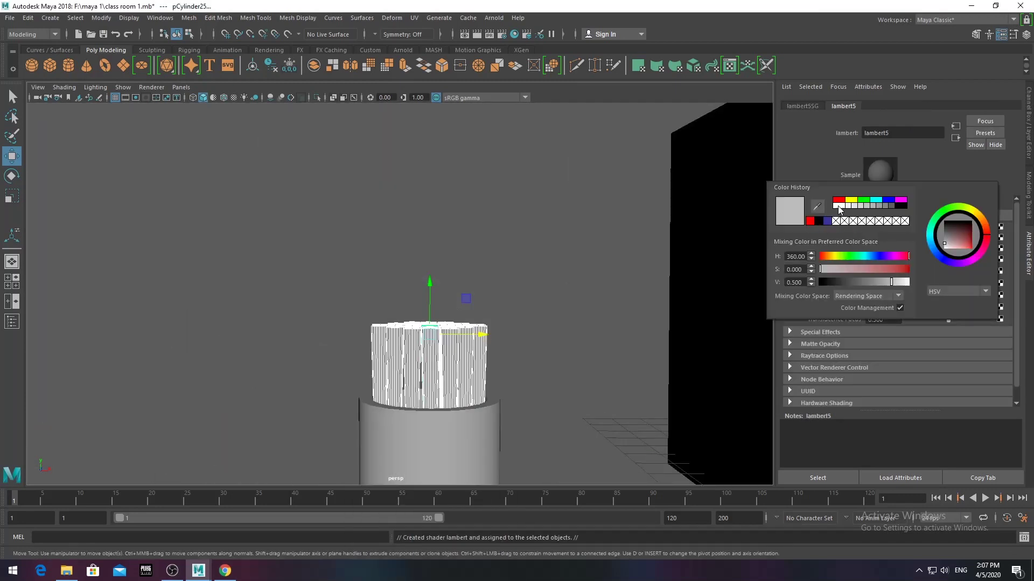
left_click(556, 254)
- Combine all the pens into one object with Mesh > Combine
left_click(431, 345)
mouse_move(430, 345)
left_mouse_down("alt")
mouse_move(455, 171)
mouse_move(420, 323)
mouse_move(602, 213)
mouse_move(485, 189)
left_mouse_up("alt")
left_click(189, 18)
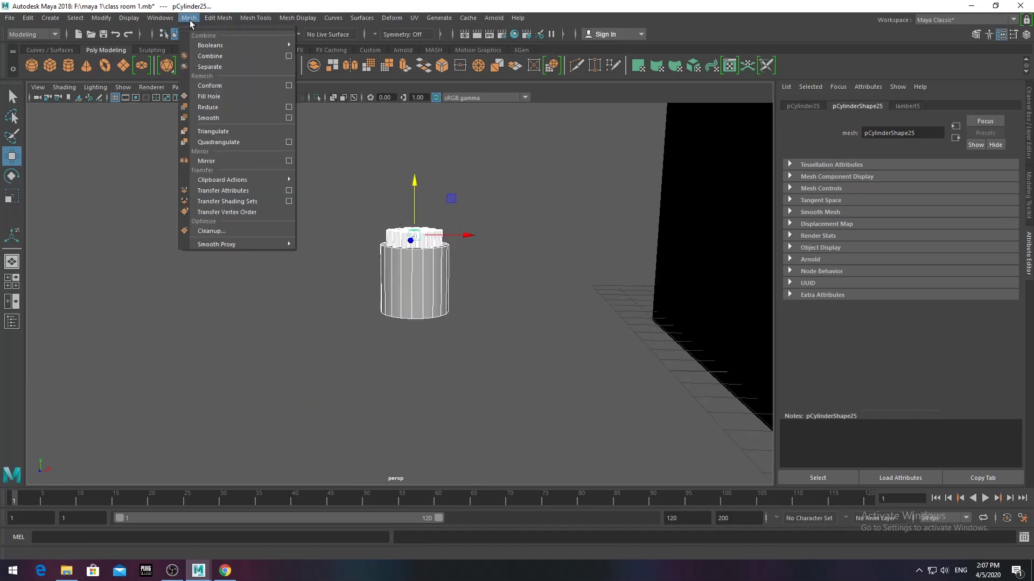
left_click(210, 56)
- Scale the pen bundle to 0.446 and move it toward the table cup
key("r")
mouse_move(433, 273)
left_mouse_down()
mouse_move(417, 274)
mouse_move(501, 288)
mouse_move(377, 270)
mouse_move(205, 267)
mouse_move(619, 273)
mouse_move(295, 250)
mouse_move(373, 285)
mouse_move(392, 341)
mouse_move(346, 342)
left_mouse_up()
key("w")
scroll(619, 273, "up", 3)
key("r")
key("space")
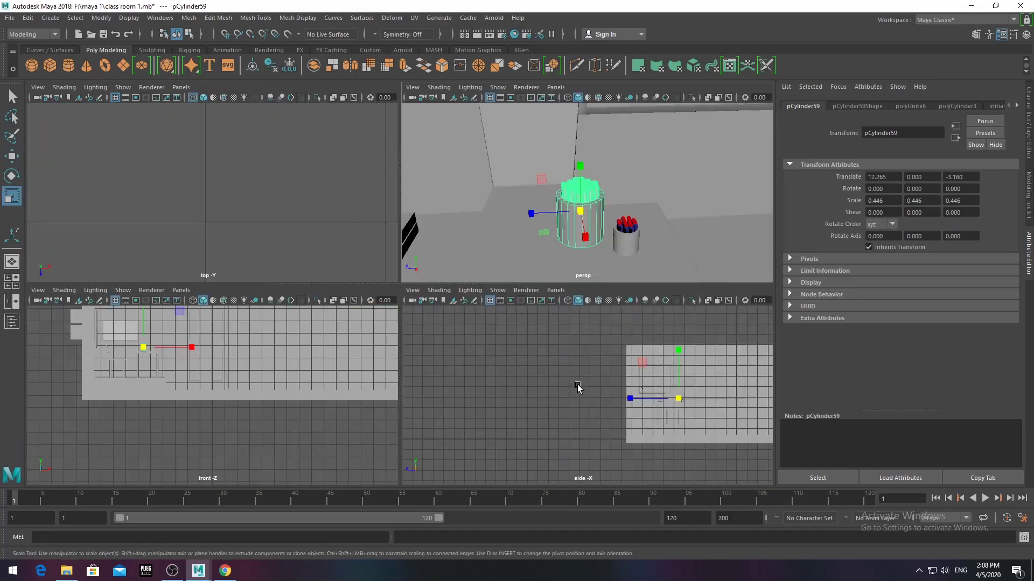
- In side view, shrink the pen bundle to 0.283 and center it along Z inside the cup
key("space")
scroll(460, 339, "up", 5)
mouse_move(452, 256)
left_mouse_down()
mouse_move(405, 273)
mouse_move(450, 281)
left_mouse_up()
left_click_drag(399, 329, 442, 330)
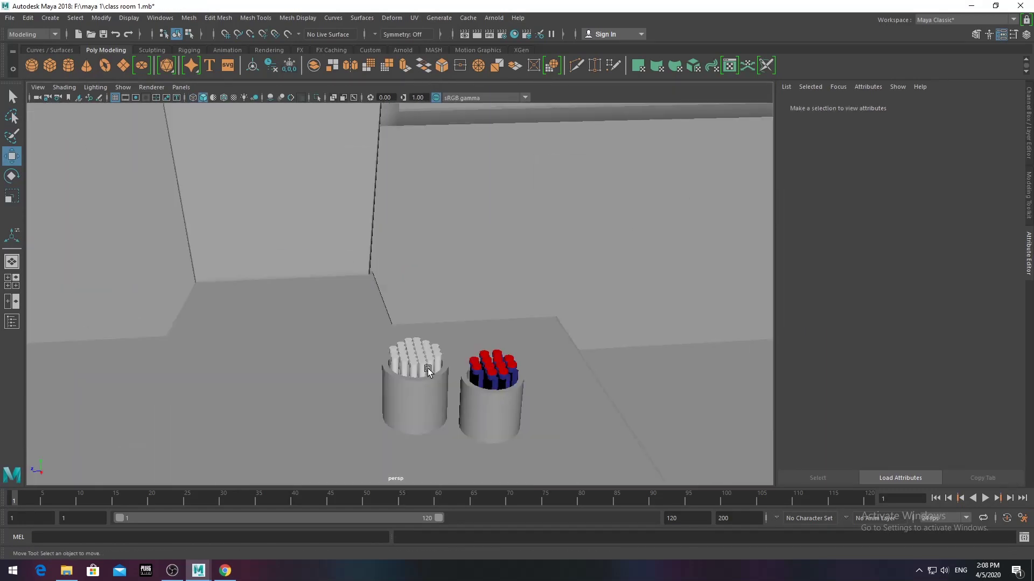
mouse_move(463, 347)
left_mouse_down("alt")
mouse_move(462, 335)
mouse_move(568, 353)
mouse_move(293, 264)
mouse_move(347, 247)
left_mouse_up("alt")
scroll(347, 247, "down", 5)
scroll(348, 247, "up", 3)
- Select the floor chair and rotate it 180° about Y in top view
middle_click_drag(347, 246, 479, 245, "alt")
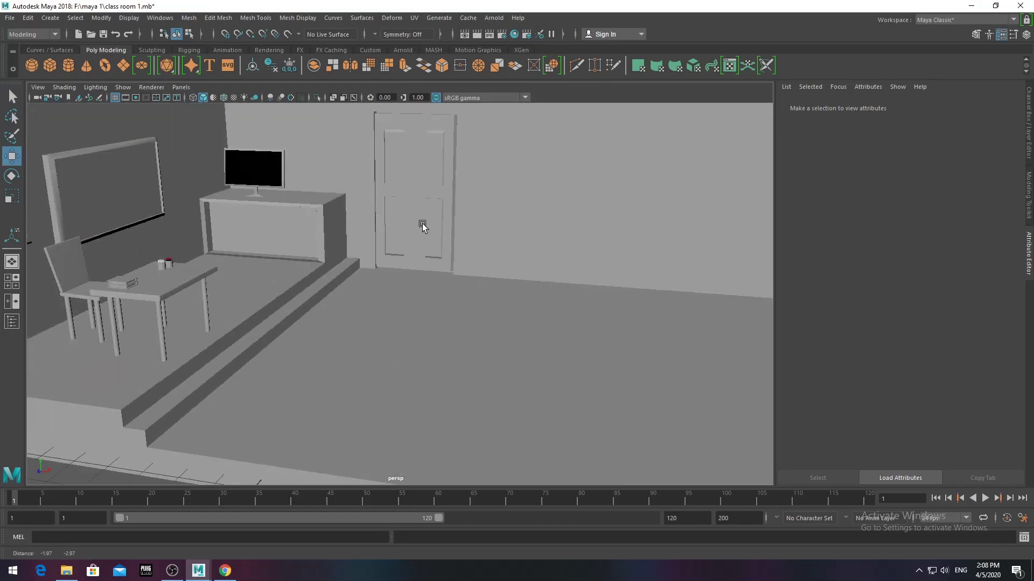
mouse_move(479, 243)
left_mouse_down("alt")
mouse_move(528, 307)
mouse_move(467, 301)
left_mouse_up("alt")
left_click(528, 306)
key("e")
key("space")
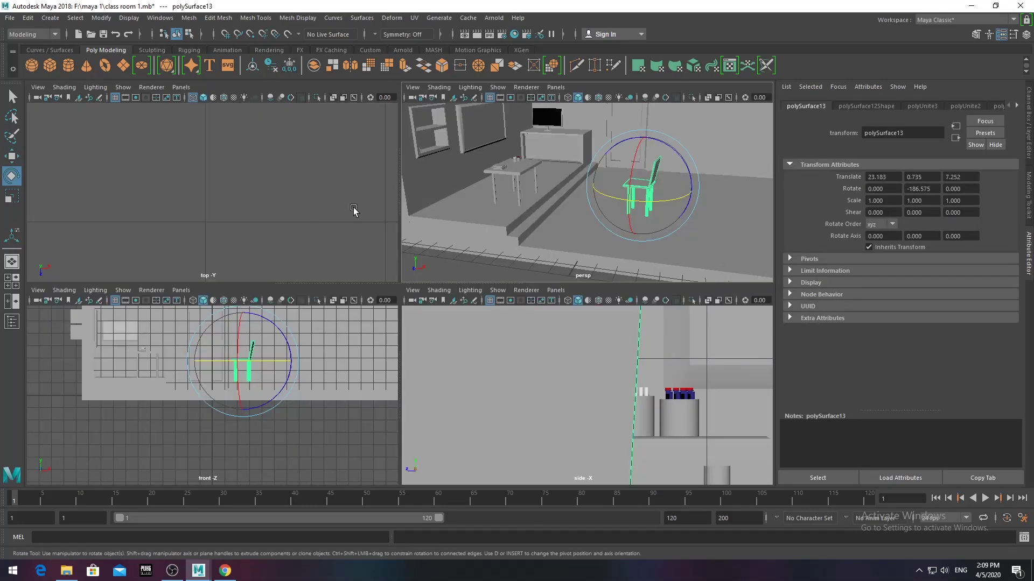
key("space")
mouse_move(235, 283)
right_mouse_down("alt")
mouse_move(395, 299)
mouse_move(572, 371)
right_mouse_up("alt")
key("space")
key("space")
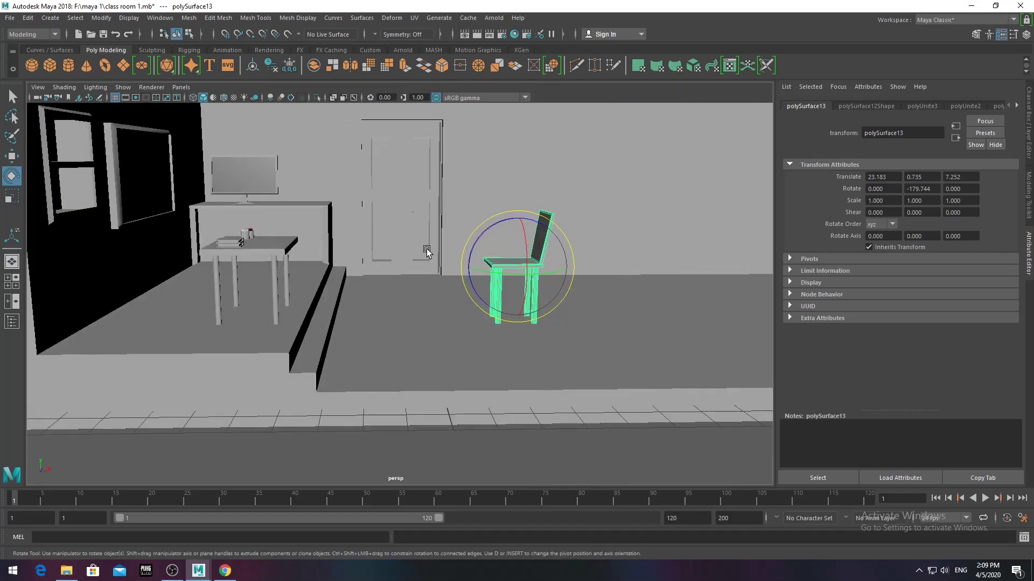
- Lower the chair onto the floor and position it at 23.183, -0.581, 7.982
key("w")
mouse_move(520, 251)
left_mouse_down()
mouse_move(522, 266)
mouse_move(404, 318)
mouse_move(331, 409)
left_mouse_up()
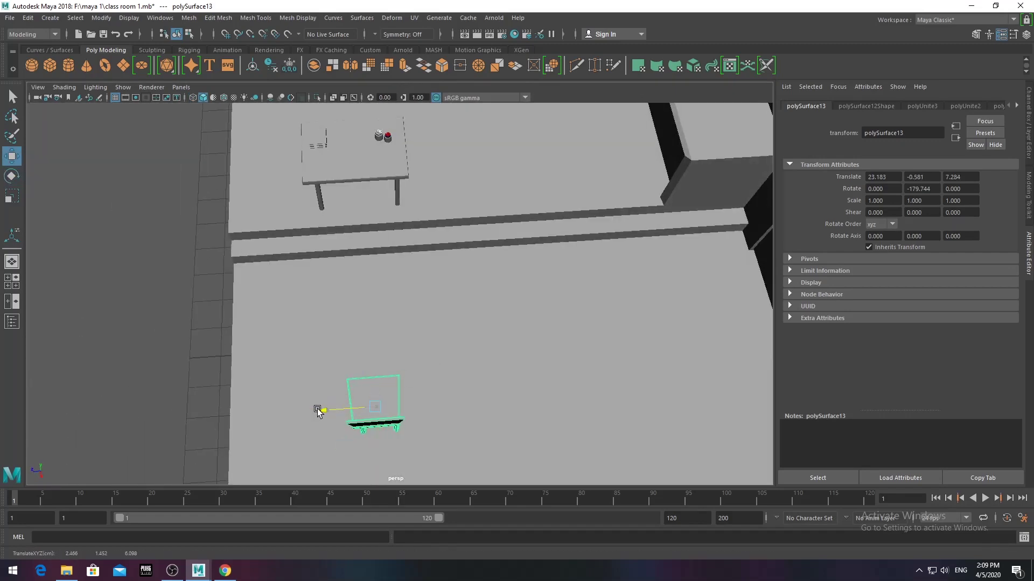
key("space")
key("space")
middle_click_drag(330, 231, 277, 234, "alt")
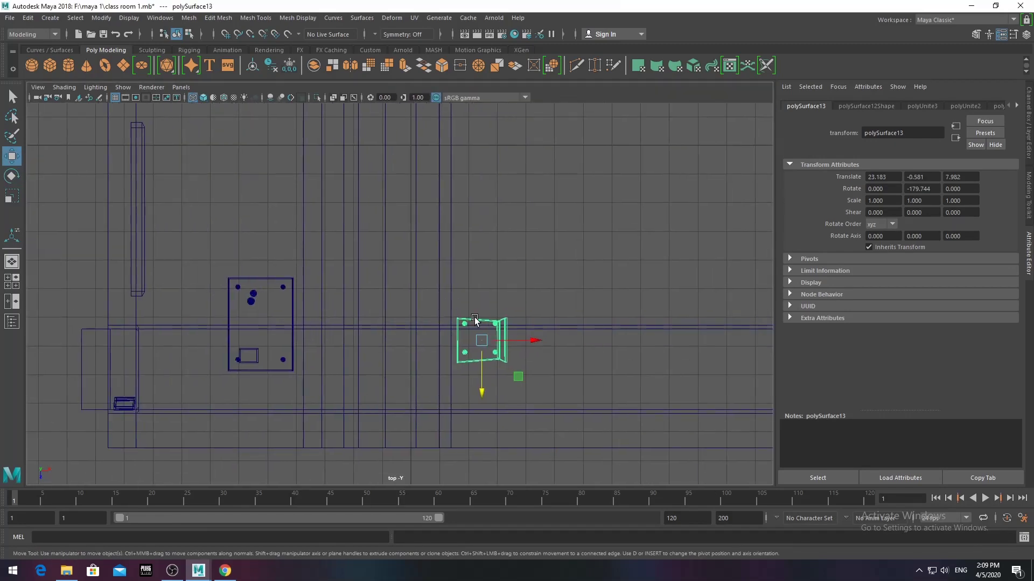
key("ctrl+a")
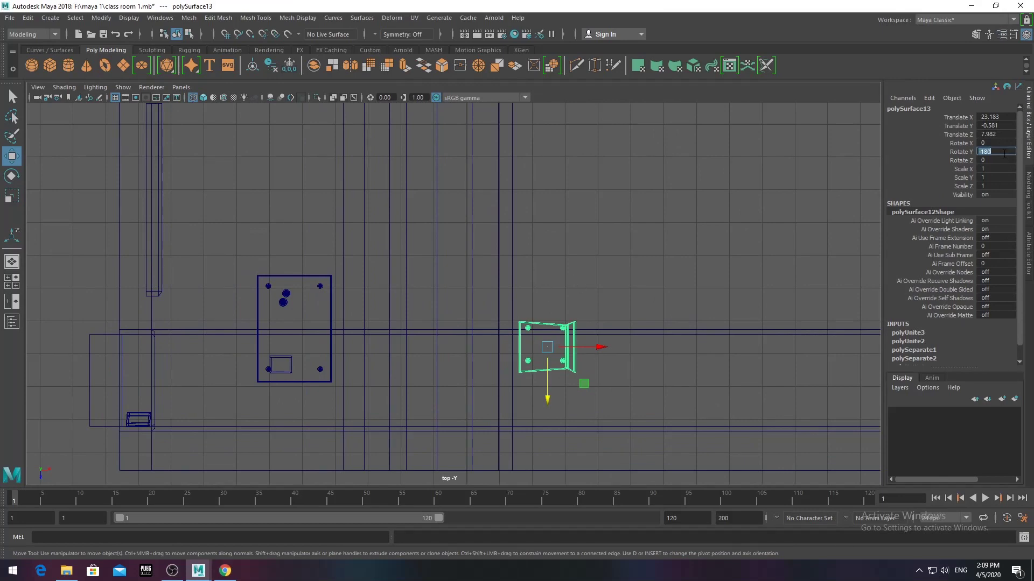
key("space")
key("space")
left_click(481, 275)
left_click_drag(481, 274, 474, 264, "alt")
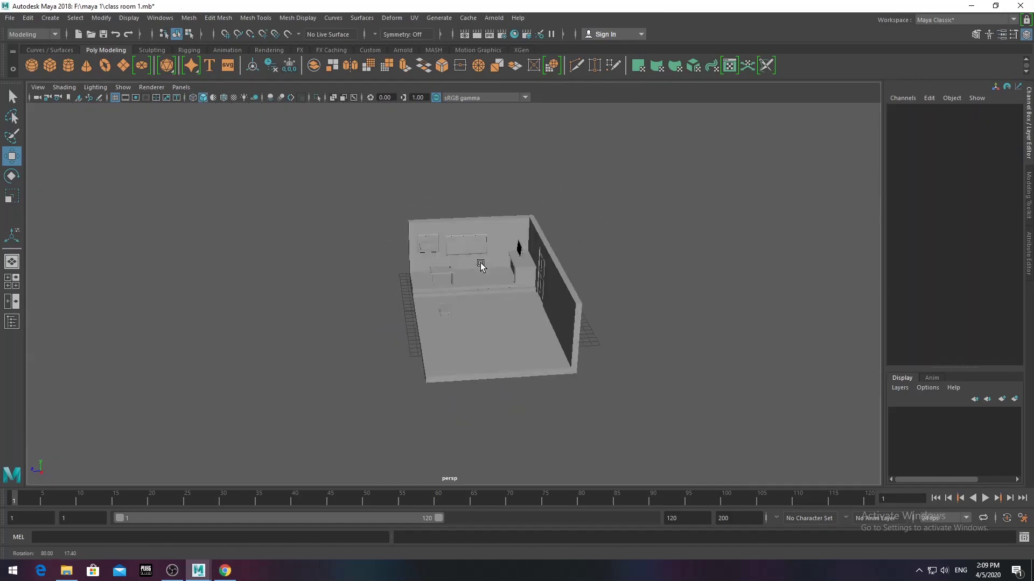
- Duplicate the chair and place the copy beside the first one
scroll(452, 307, "up", 5)
left_click(415, 301)
key("r")
mouse_move(452, 307)
left_mouse_down("alt")
mouse_move(497, 273)
mouse_move(470, 314)
left_mouse_up("alt")
key("w")
mouse_move(368, 315)
left_mouse_down("alt")
mouse_move(372, 332)
mouse_move(431, 285)
left_mouse_up("alt")
key("ctrl+d")
- Duplicate the table, move the copy beside the chairs, and lower it to desk height
left_click(335, 226)
key("ctrl+d")
left_click_drag(355, 253, 520, 291)
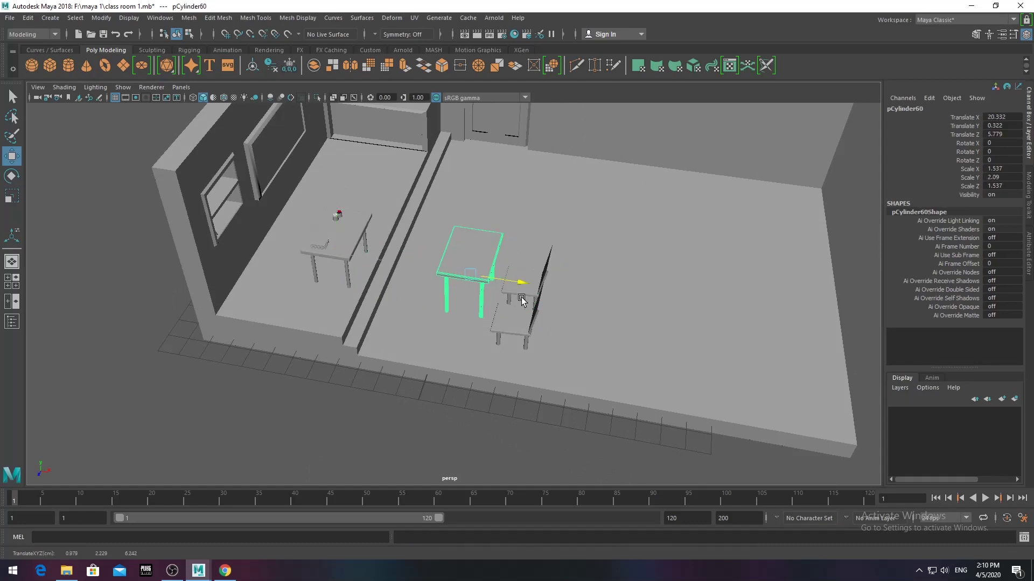
scroll(500, 274, "up", 3)
mouse_move(467, 221)
left_mouse_down()
mouse_move(467, 243)
mouse_move(437, 293)
mouse_move(485, 302)
left_mouse_up()
- Lengthen the desk to 2.812 along Z and position it by the chairs
key("r")
left_click_drag(544, 316, 538, 318)
mouse_move(538, 317)
left_mouse_down("alt")
mouse_move(536, 286)
mouse_move(588, 286)
mouse_move(563, 312)
left_mouse_up("alt")
key("w")
mouse_move(563, 312)
left_mouse_down("alt")
mouse_move(494, 307)
mouse_move(330, 330)
mouse_move(513, 324)
left_mouse_up("alt")
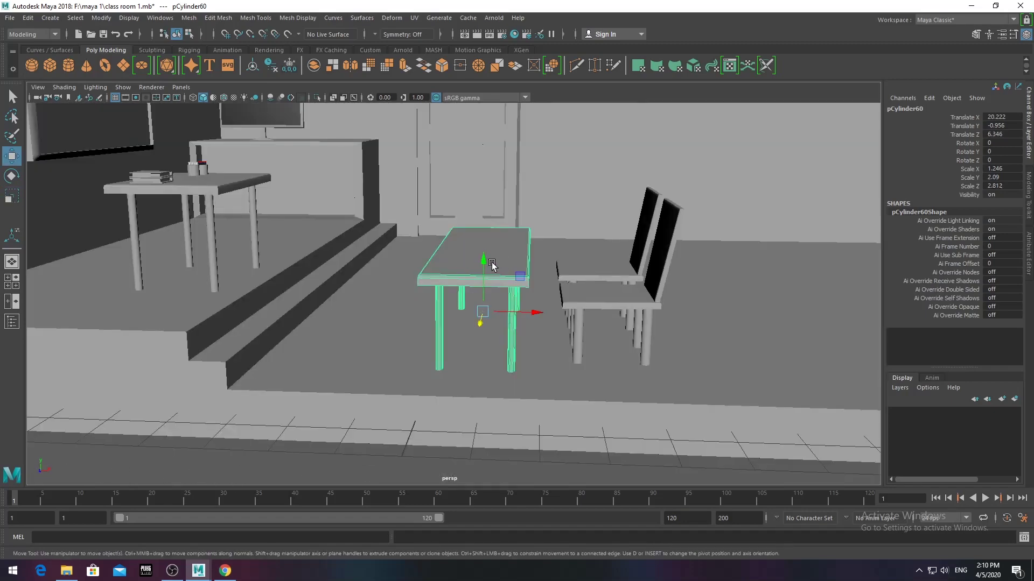
left_click_drag(492, 266, 565, 279)
- Select the second chair, then zoom close and select the desk's top face
left_click(652, 300)
key("r")
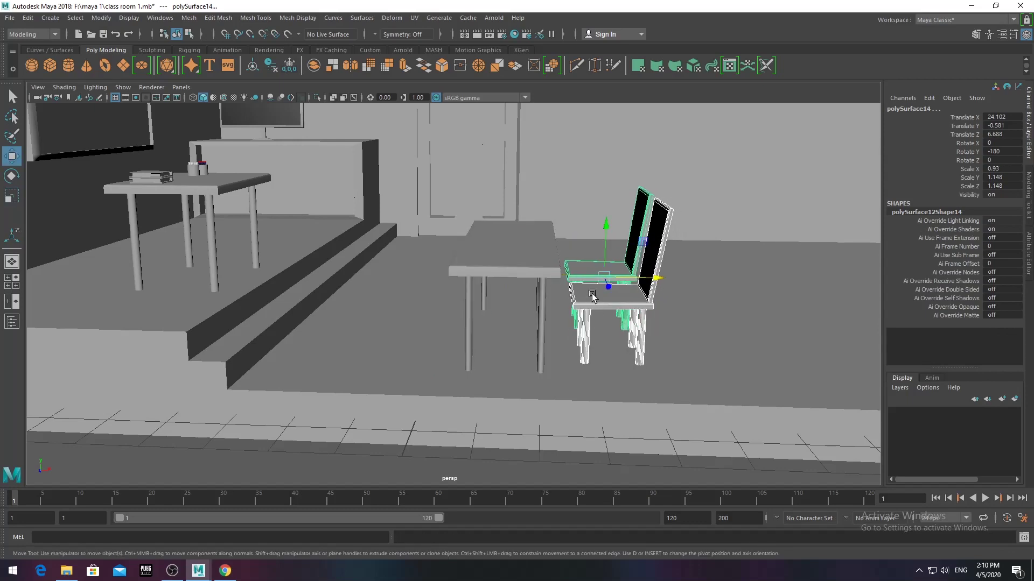
left_click_drag(602, 308, 538, 280, "alt")
scroll(497, 232, "up", 5)
left_click(467, 171)
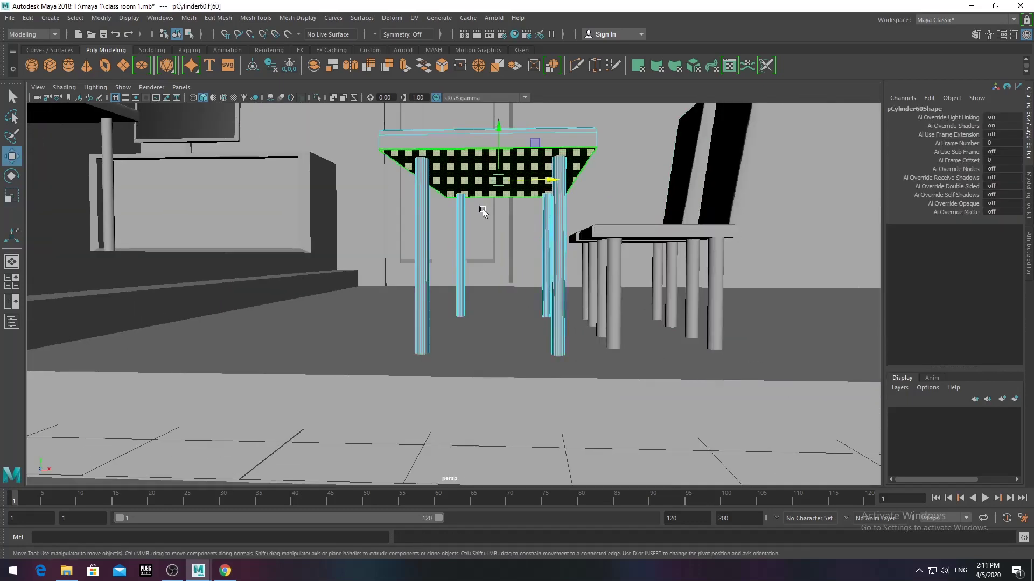
- Select the desk's top face plus the neighbouring side face
mouse_move(492, 223)
left_mouse_down("alt")
mouse_move(503, 171)
mouse_move(545, 241)
mouse_move(490, 226)
left_mouse_up("alt")
right_click_drag(489, 226, 532, 200)
scroll(467, 356, "down", 5)
left_click_drag(467, 357, 358, 351, "alt")
scroll(431, 332, "up", 4)
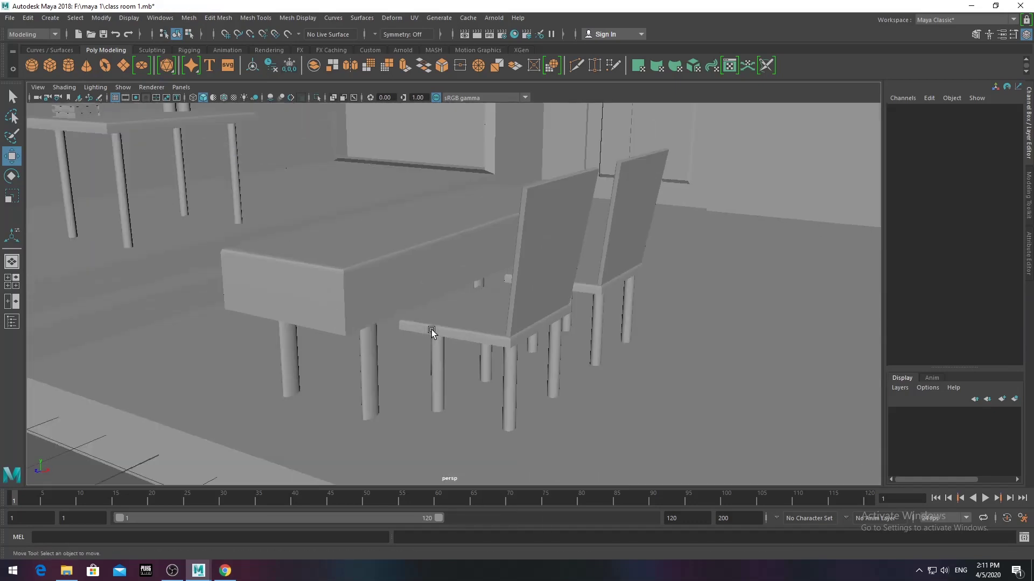
scroll(431, 332, "up", 3)
right_click_drag(397, 259, 396, 288)
mouse_move(397, 288)
left_mouse_down("alt")
mouse_move(385, 353)
mouse_move(453, 342)
left_mouse_up("alt")
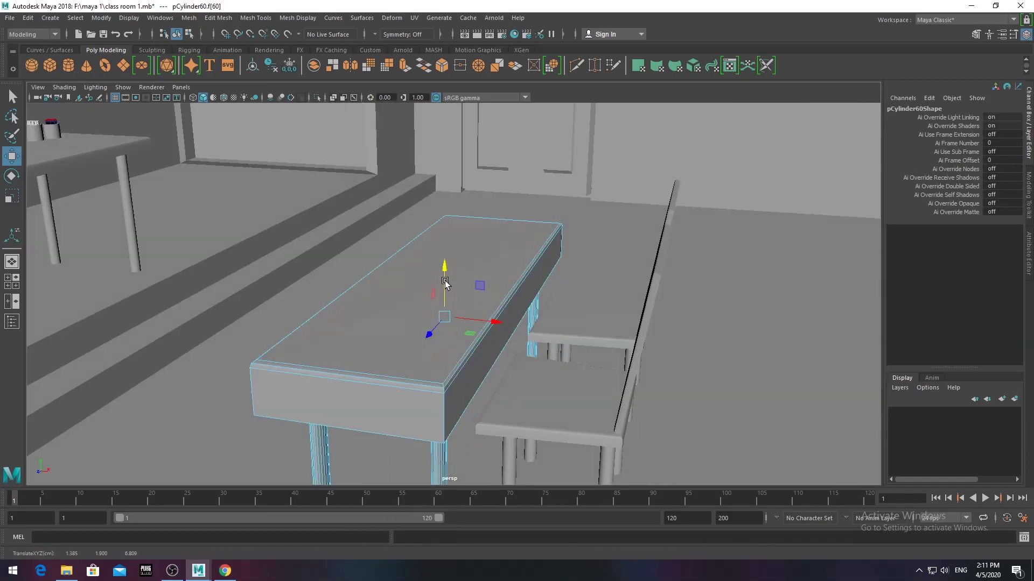
mouse_move(445, 284)
left_mouse_down("alt")
mouse_move(411, 305)
mouse_move(438, 321)
mouse_move(445, 297)
left_mouse_up("alt")
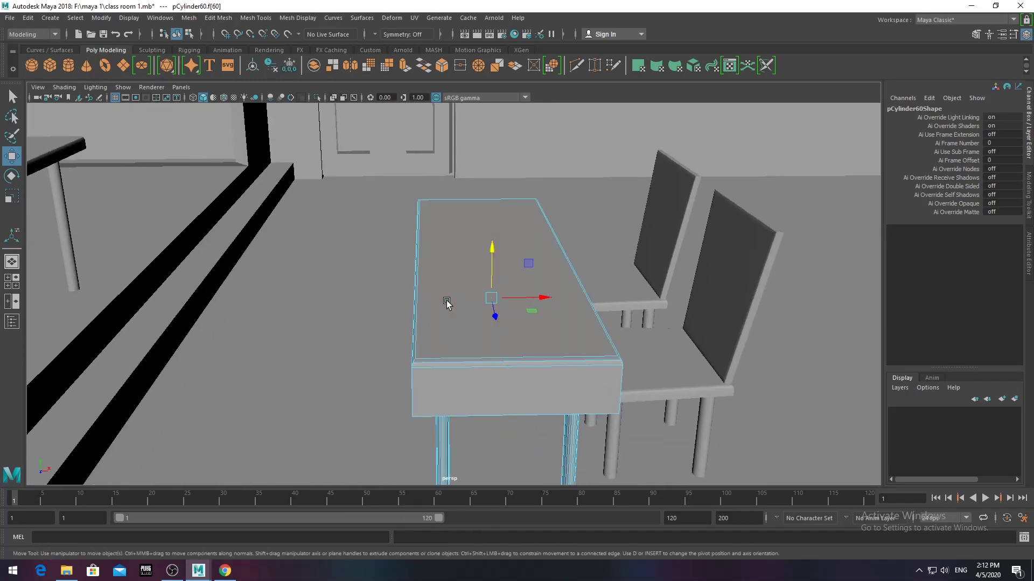
left_click(413, 343, "shift")
mouse_move(412, 341)
left_mouse_down("alt")
mouse_move(530, 315)
mouse_move(499, 293)
left_mouse_up("alt")
mouse_move(500, 294)
left_mouse_down("alt")
mouse_move(450, 342)
mouse_move(371, 351)
mouse_move(469, 323)
mouse_move(488, 287)
mouse_move(341, 247)
mouse_move(466, 285)
mouse_move(454, 307)
mouse_move(431, 226)
left_mouse_up("alt")
- Extrude the selected face and drag it upward into a raised rim
left_click(405, 65)
mouse_move(344, 148)
left_mouse_down()
mouse_move(347, 123)
mouse_move(408, 237)
mouse_move(409, 228)
mouse_move(467, 294)
mouse_move(427, 296)
mouse_move(405, 345)
mouse_move(463, 320)
left_mouse_up()
scroll(376, 197, "down", 5)
left_click(461, 246)
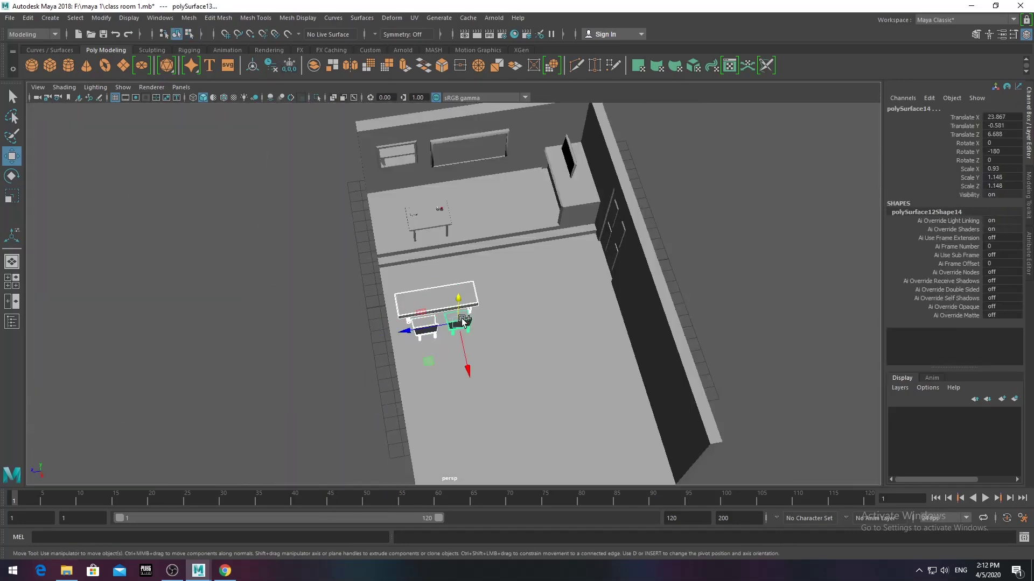
- Duplicate the desk-and-chair set along X, then copy the row into a second row of four
key("ctrl+d")
mouse_move(466, 361)
left_mouse_down()
mouse_move(474, 420)
mouse_move(581, 388)
left_mouse_up()
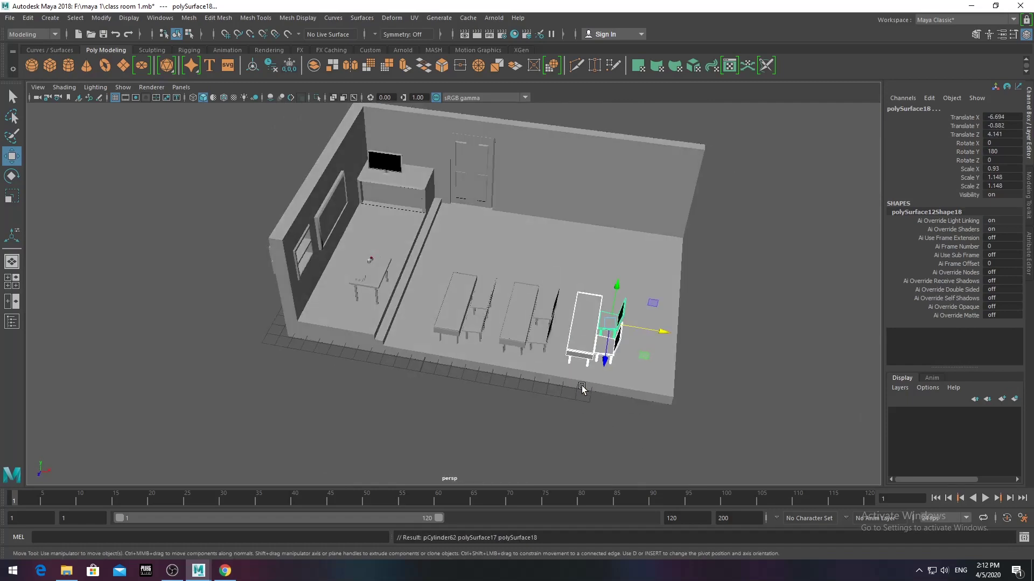
mouse_move(581, 387)
left_mouse_down("alt")
mouse_move(492, 350)
mouse_move(539, 323)
left_mouse_up("alt")
mouse_move(259, 178)
left_mouse_down()
mouse_move(722, 313)
mouse_move(646, 294)
mouse_move(591, 302)
left_mouse_up()
key("ctrl+d")
mouse_move(376, 317)
left_mouse_down()
mouse_move(504, 317)
mouse_move(605, 302)
left_mouse_up()
right_click_drag(566, 273, 655, 283)
key("F8")
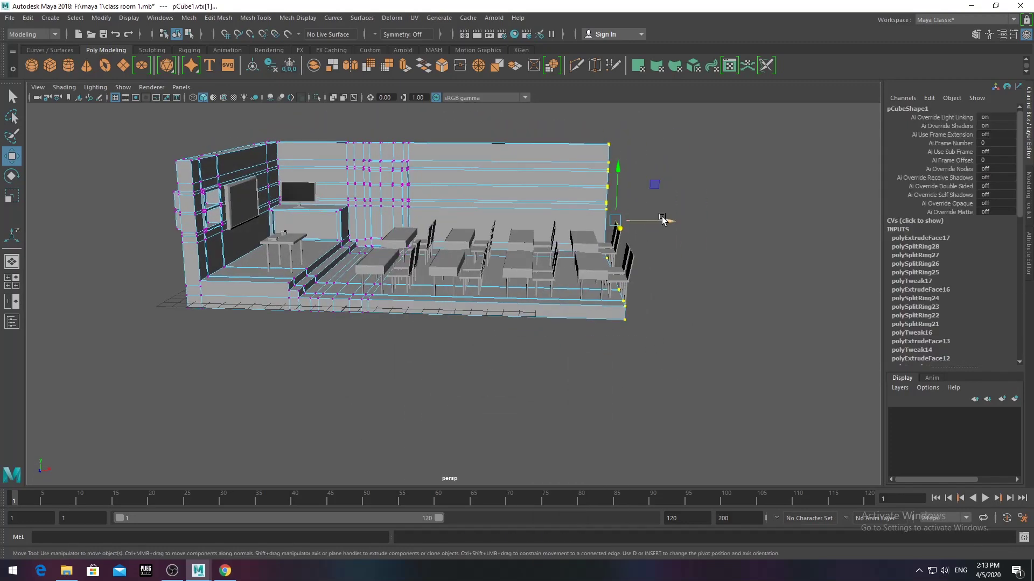
- Deselect the room, frame the classroom wall and save the scene
left_click_drag(692, 304, 618, 302, "alt")
right_click(619, 302)
left_click(536, 362)
scroll(536, 362, "down", 3)
left_click_drag(536, 362, 506, 335, "alt")
scroll(330, 427, "up", 4)
key("ctrl+s")
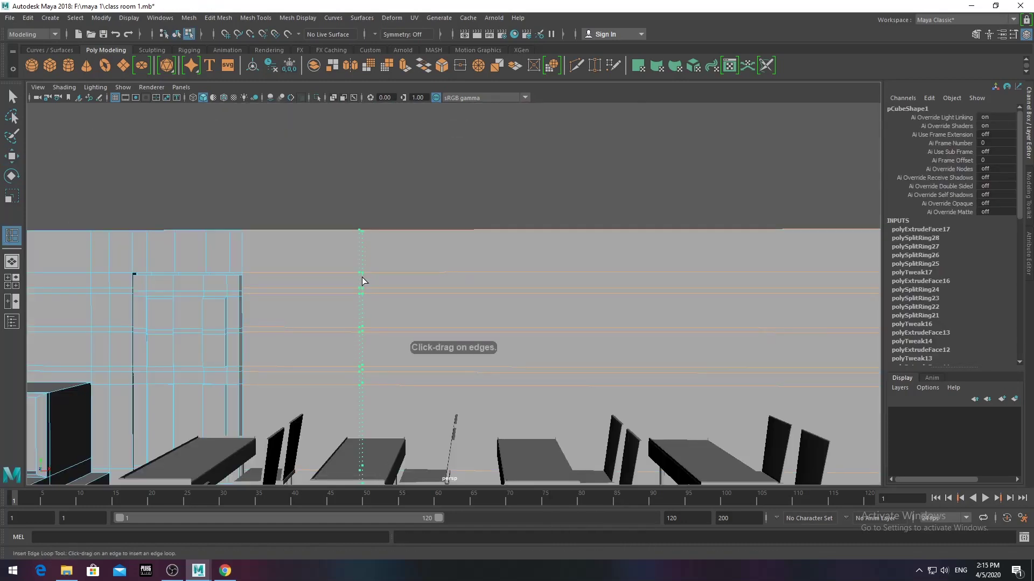
- Insert two edge loops across the side wall, then repeat the edge loop insertion
left_click(609, 288)
left_click(724, 289)
mouse_move(487, 302)
left_mouse_down("alt")
mouse_move(379, 306)
mouse_move(538, 291)
left_mouse_up("alt")
key("g")
- Select the wall faces for the two window openings in face mode
right_click(609, 277)
left_click(609, 295)
left_click(611, 272)
mouse_move(584, 366)
left_mouse_down("alt")
mouse_move(438, 317)
mouse_move(773, 286)
left_mouse_up("alt")
left_click(785, 374, "shift")
mouse_move(785, 374)
left_mouse_down("alt")
mouse_move(601, 344)
mouse_move(591, 359)
mouse_move(525, 335)
mouse_move(581, 328)
mouse_move(535, 330)
left_mouse_up("alt")
scroll(590, 360, "down", 5)
scroll(552, 258, "up", 3)
scroll(538, 341, "down", 2)
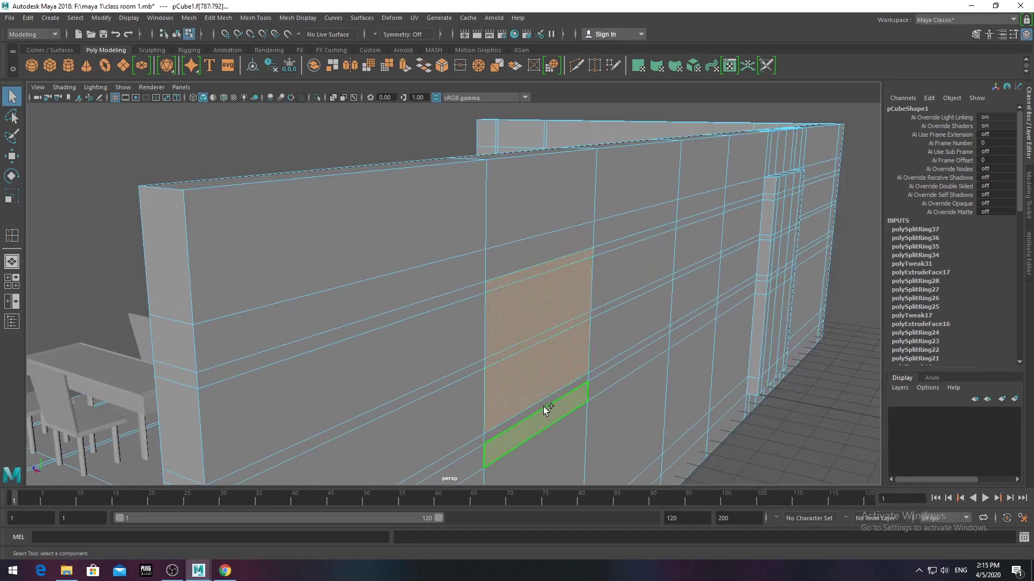
left_click_drag(544, 406, 565, 302, "alt")
scroll(573, 257, "up", 4)
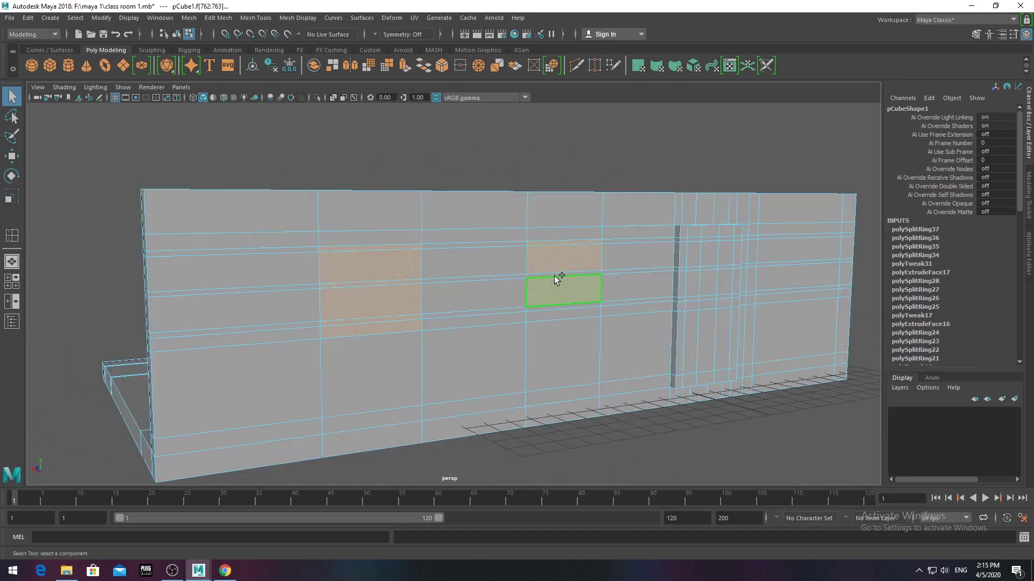
mouse_move(558, 312)
left_mouse_down("alt")
mouse_move(538, 323)
mouse_move(558, 330)
mouse_move(584, 312)
left_mouse_up("alt")
scroll(538, 323, "up", 4)
- Extrude the selected wall faces inward to recess the two window openings
left_click(404, 65)
scroll(546, 337, "down", 3)
scroll(584, 312, "up", 4)
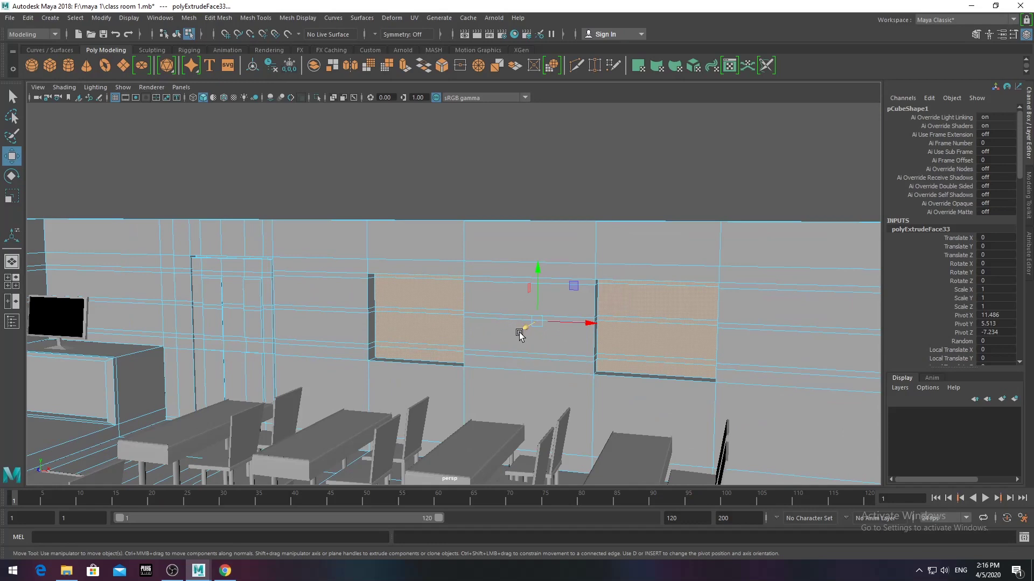
scroll(522, 347, "down", 3)
key("F8")
left_click_drag(196, 254, 469, 316, "alt")
- Raise the new cylinder to window height, shrink it into a thin bar, and move it toward the wall
scroll(468, 316, "up", 4)
scroll(400, 384, "down", 5)
left_click_drag(309, 361, 337, 340)
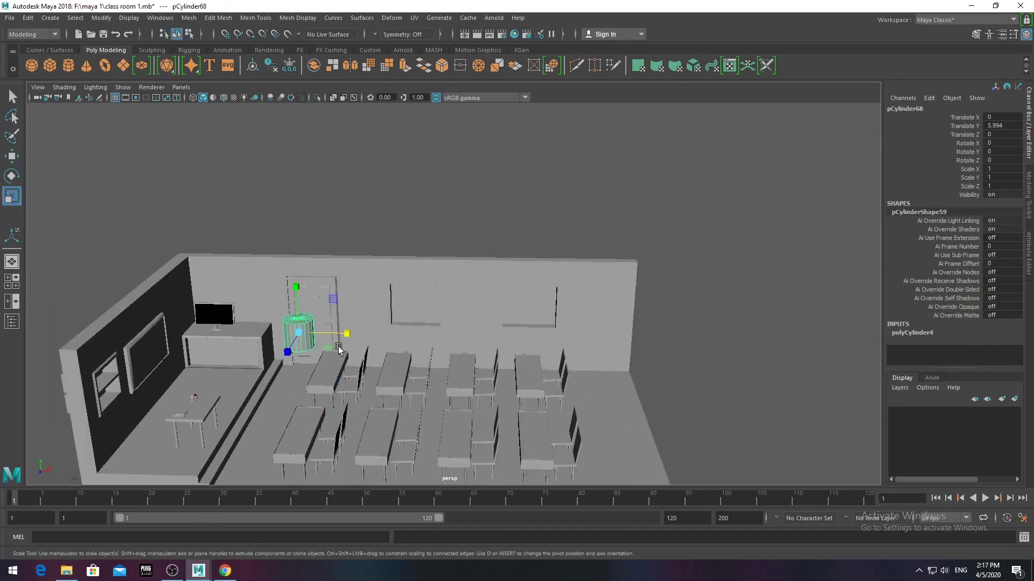
scroll(232, 332, "up", 5)
scroll(377, 339, "down", 2)
left_click_drag(412, 344, 390, 345)
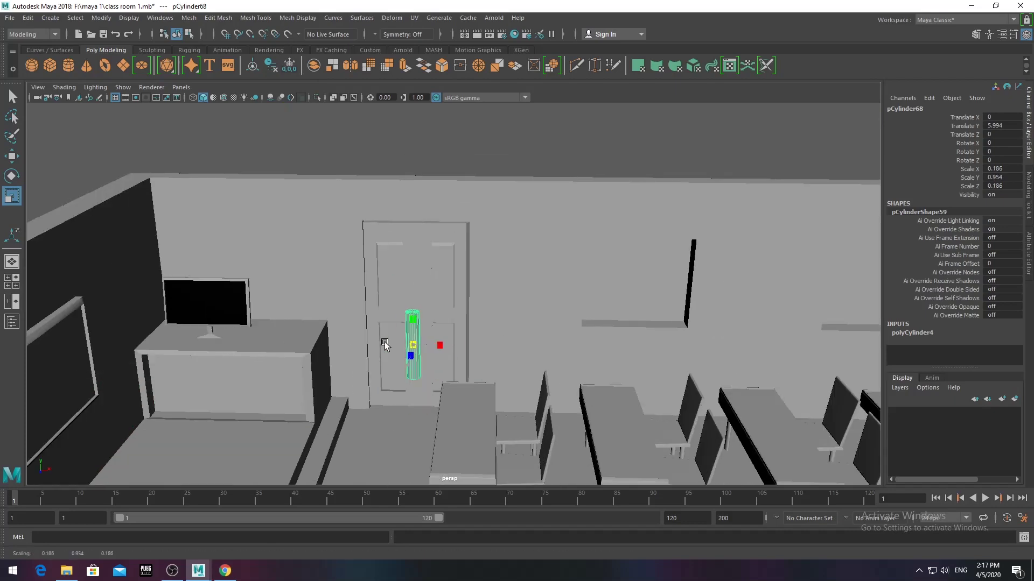
key("w")
left_click_drag(431, 317, 437, 298)
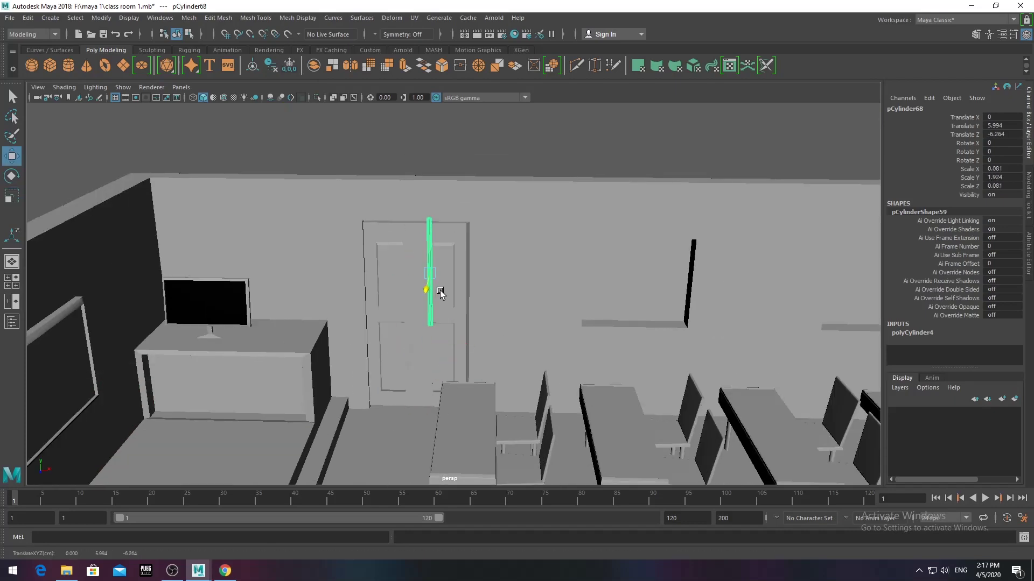
- Set the bar into the window opening and place duplicate vertical bars to its right
left_click_drag(654, 268, 411, 323, "alt")
left_click_drag(482, 336, 508, 329)
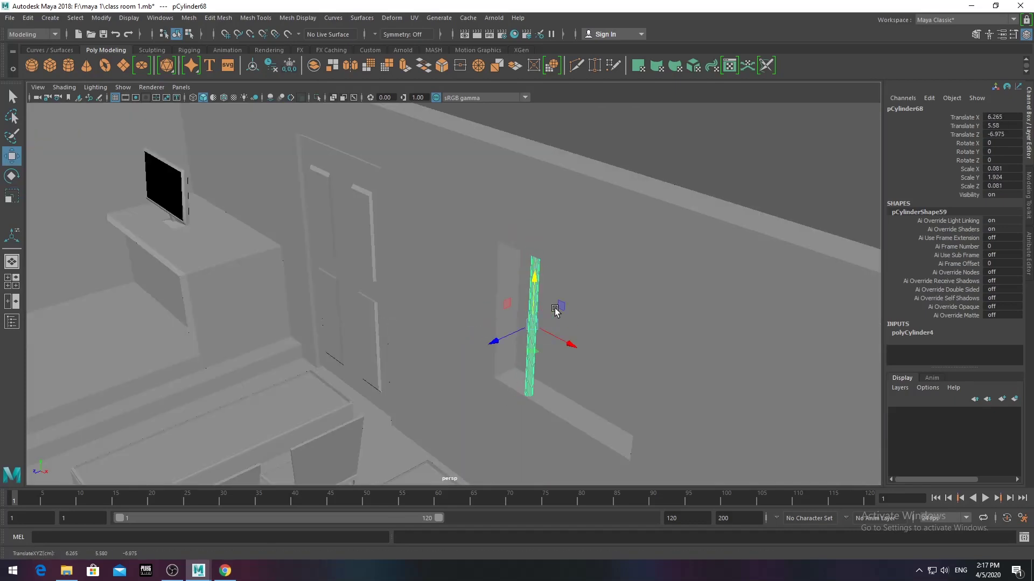
left_click_drag(578, 343, 563, 340)
mouse_move(571, 339)
left_mouse_down("alt")
mouse_move(597, 337)
mouse_move(474, 343)
left_mouse_up("alt")
left_click_drag(527, 307, 563, 311, "shift")
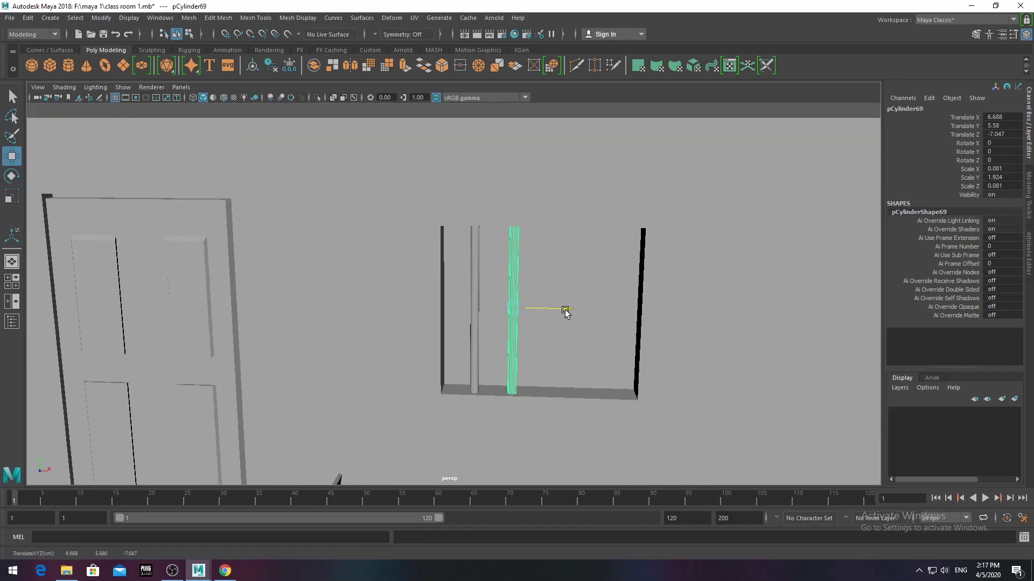
left_click_drag(602, 311, 604, 310, "shift")
- Rotate a bar copy to 90° in Z so it lies horizontally
key("e")
left_click_drag(568, 278, 512, 299)
left_click_drag(512, 299, 560, 291, "alt")
double_click(1001, 160)
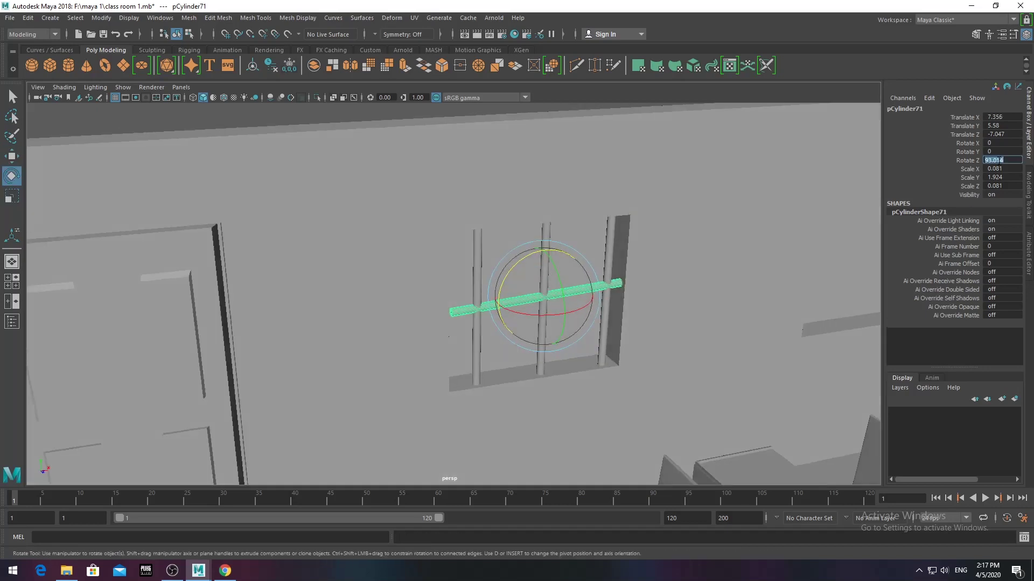
key("Return")
- Stretch the horizontal rail's end vertices across the window, raise it to the top, and stack rails with Shift+D
key("r")
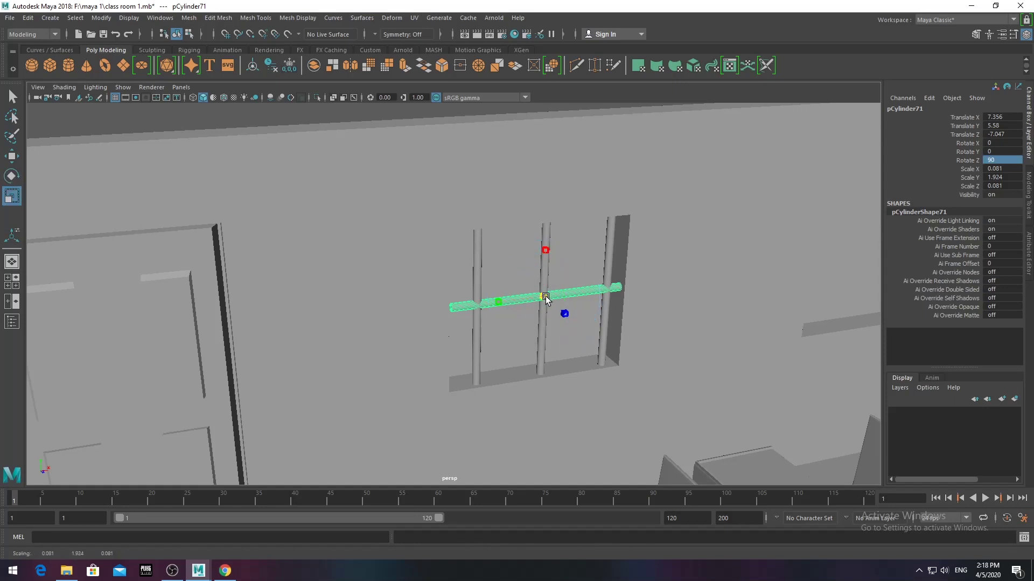
scroll(592, 307, "up", 3)
right_click_drag(577, 296, 577, 259)
left_click_drag(571, 291, 615, 322)
key("w")
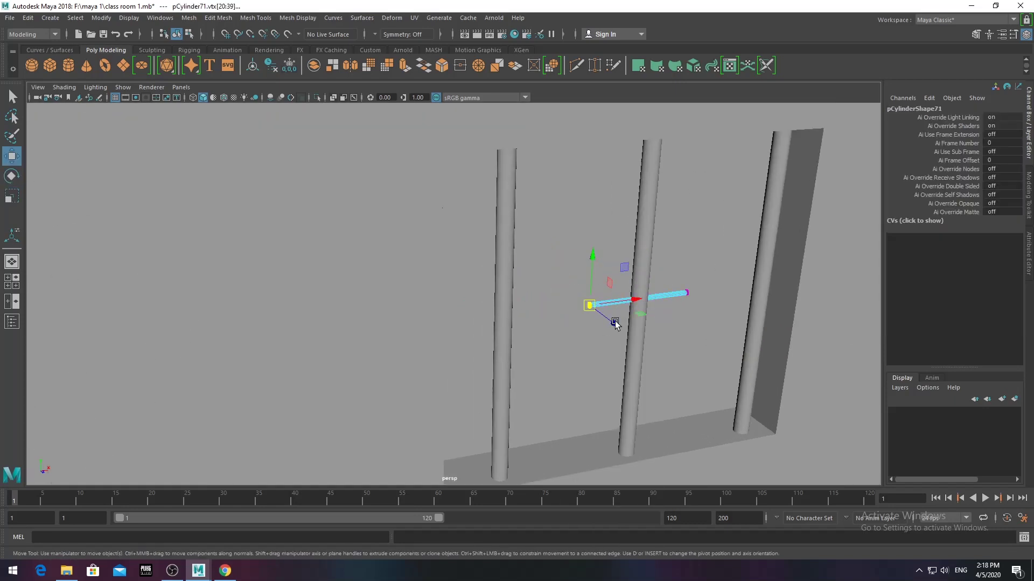
left_click_drag(568, 291, 561, 301, "alt")
right_click_drag(560, 294, 592, 245)
left_click_drag(608, 265, 623, 170)
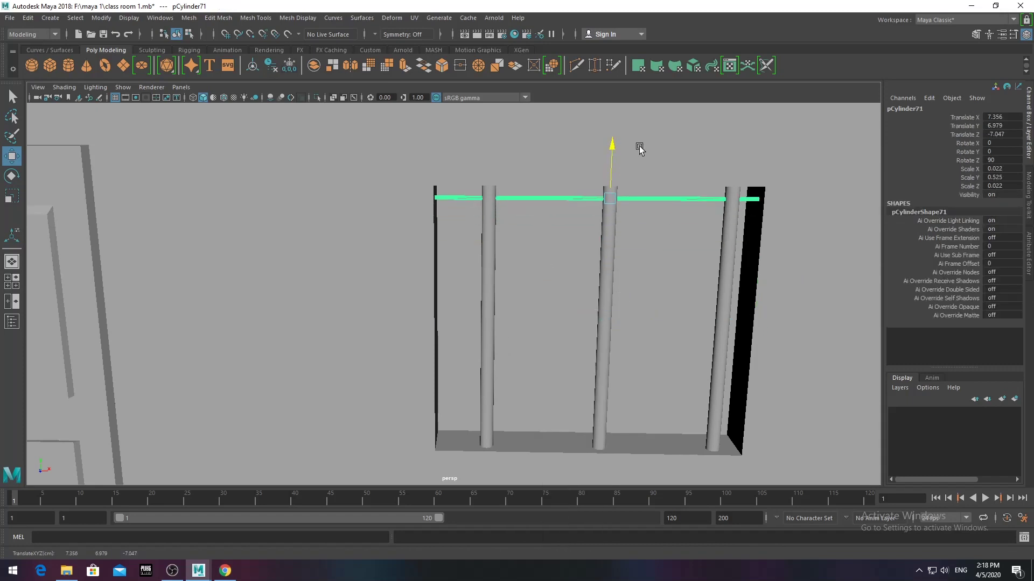
key("shift+d")
key("shift+d")
key("shift+d")
key("shift+d")
key("shift+d")
key("shift+d")
key("shift+d")
key("shift+d")
key("shift+d")
- Select the window bars and place a copy of the grille in the second window
scroll(613, 168, "down", 5)
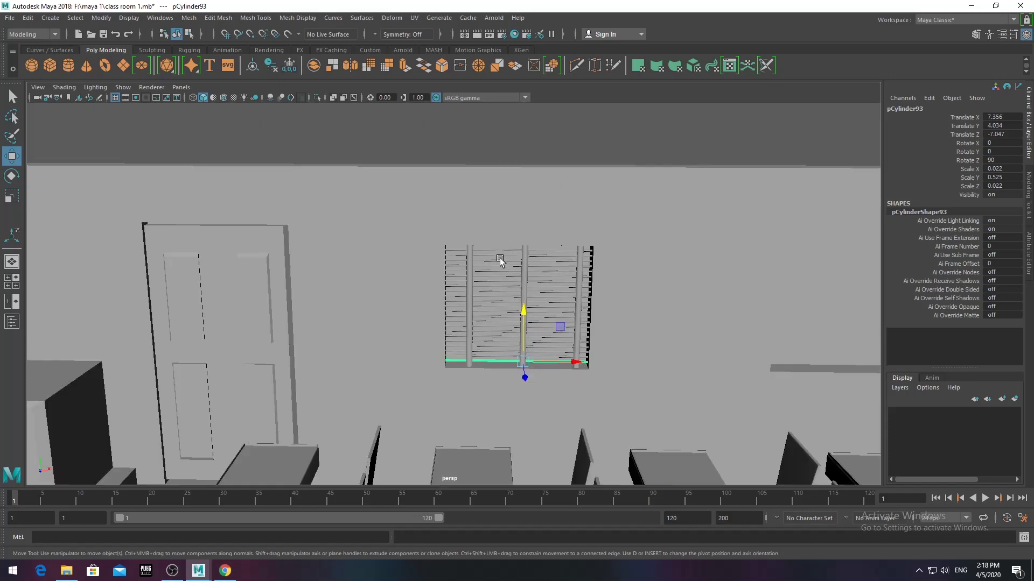
left_click(470, 307)
left_click(580, 291, "shift")
scroll(523, 334, "down", 5)
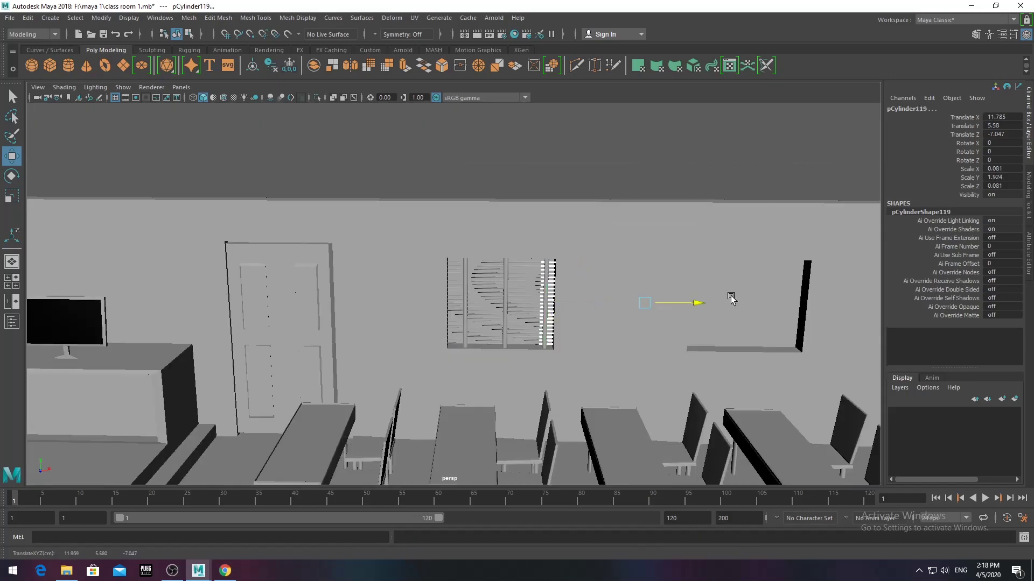
mouse_move(729, 295)
left_mouse_down("shift")
mouse_move(789, 307)
mouse_move(584, 318)
mouse_move(623, 335)
left_mouse_up("shift")
scroll(625, 334, "up", 5)
scroll(623, 334, "down", 5)
right_click_drag(511, 260, 558, 258)
scroll(575, 274, "down", 3)
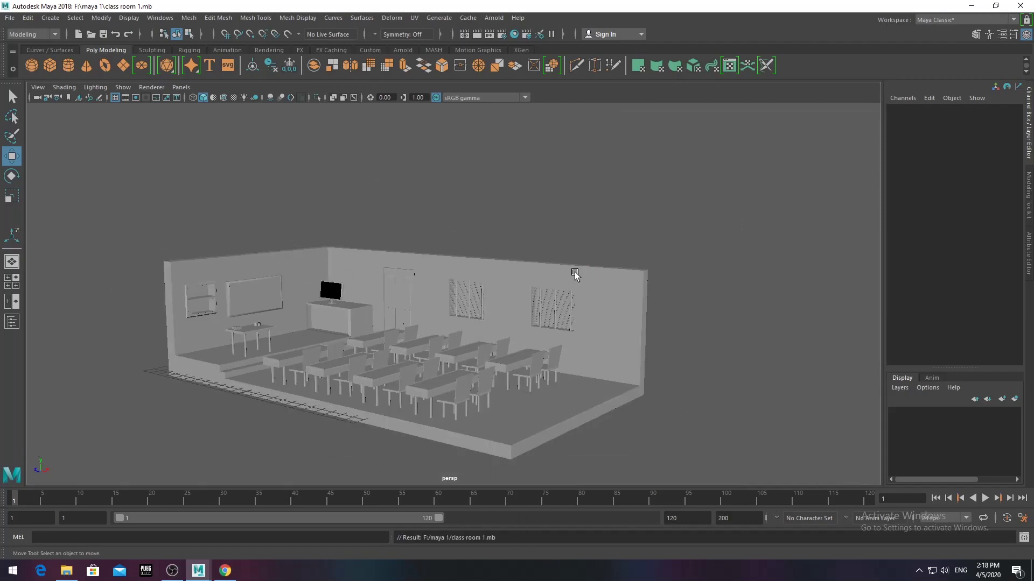
- Select the chair near the teacher's table and reset its rotation to 0
scroll(575, 274, "up", 5)
left_click(584, 411)
mouse_move(364, 328)
left_mouse_down("alt")
mouse_move(377, 344)
mouse_move(360, 372)
mouse_move(377, 350)
left_mouse_up("alt")
key("e")
key("space")
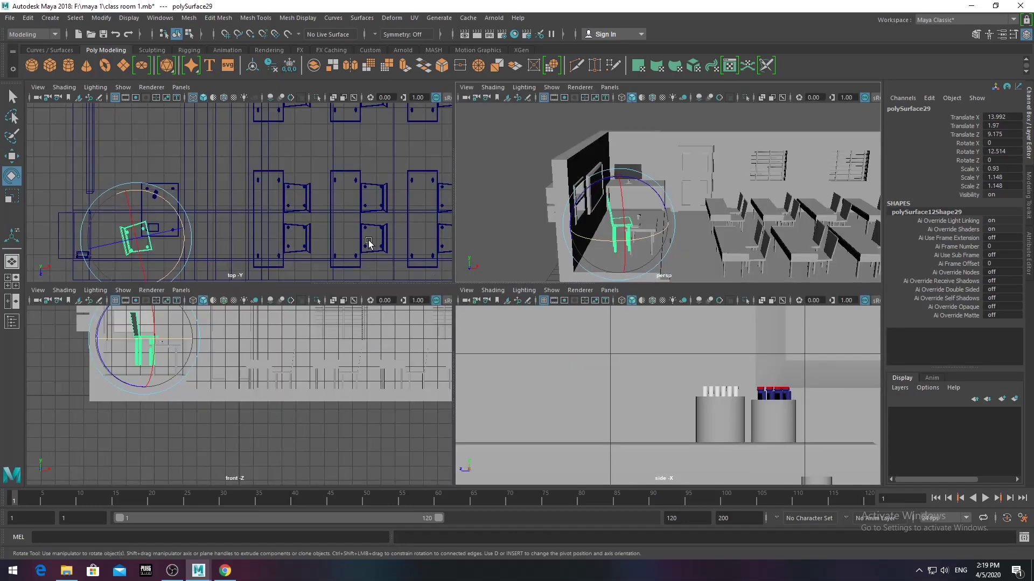
key("space")
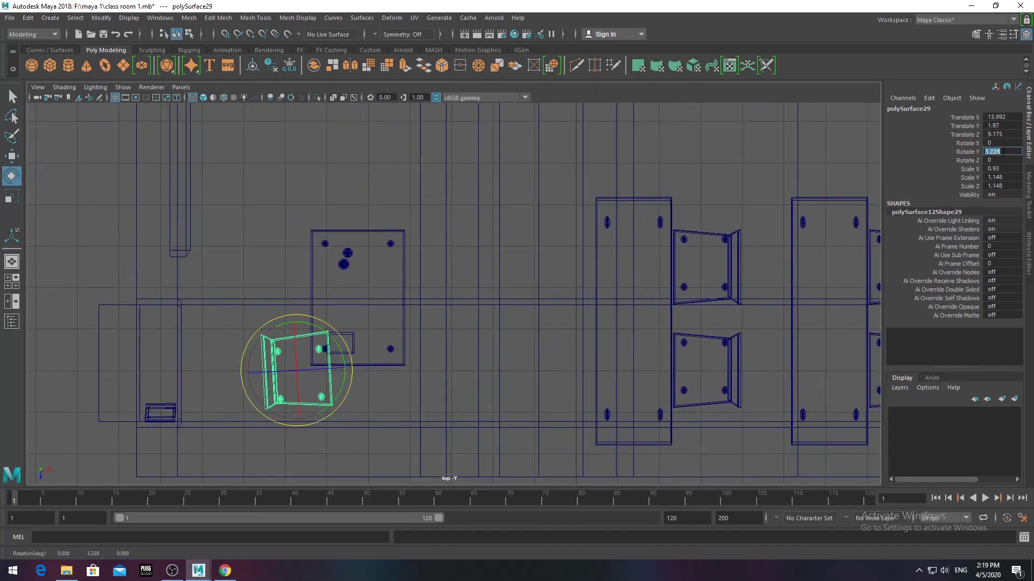
key("Return")
- Move the chair beside the teacher's table using the top view
key("w")
left_click_drag(297, 396, 296, 356)
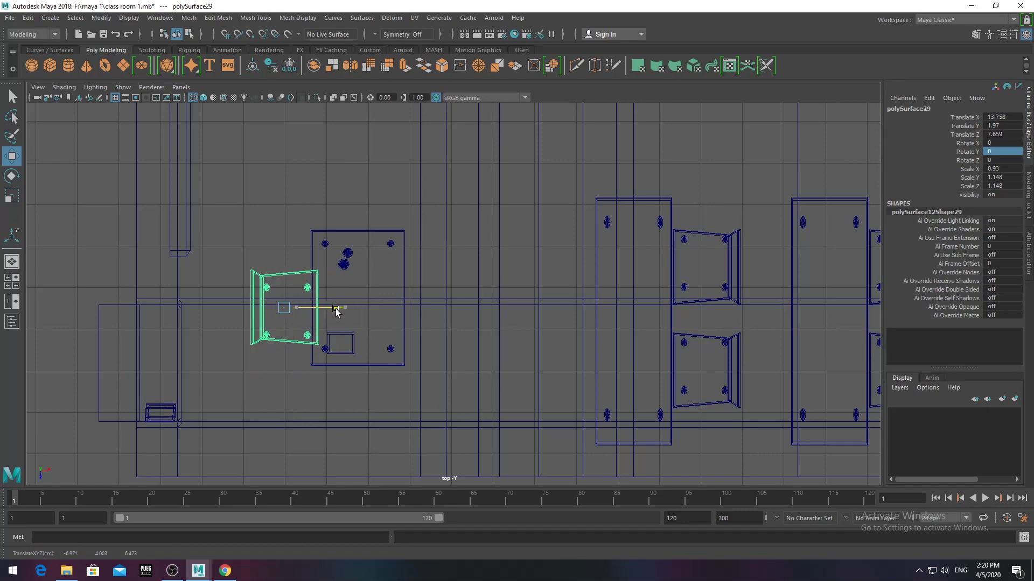
left_click_drag(342, 312, 323, 312)
key("space")
key("space")
- Deselect the chair, orbit the classroom, and briefly select then deselect the room shell
left_click_drag(487, 302, 441, 295, "alt")
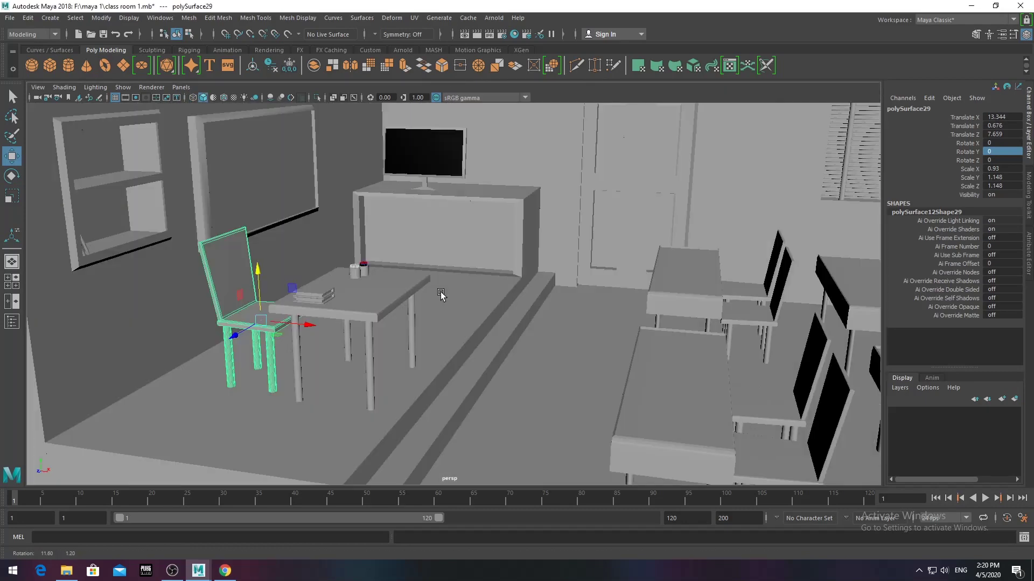
scroll(441, 295, "down", 5)
left_click(370, 293)
mouse_move(369, 292)
left_mouse_down("alt")
mouse_move(319, 323)
mouse_move(0, 326)
left_mouse_up("alt")
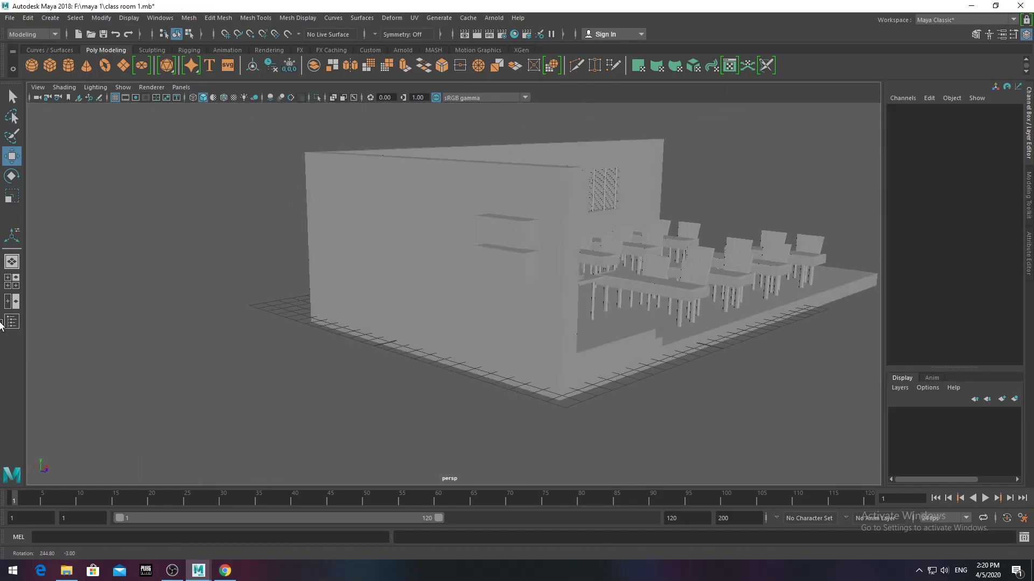
scroll(426, 259, "up", 5)
right_click(426, 258)
scroll(474, 304, "up", 3)
left_click(490, 312)
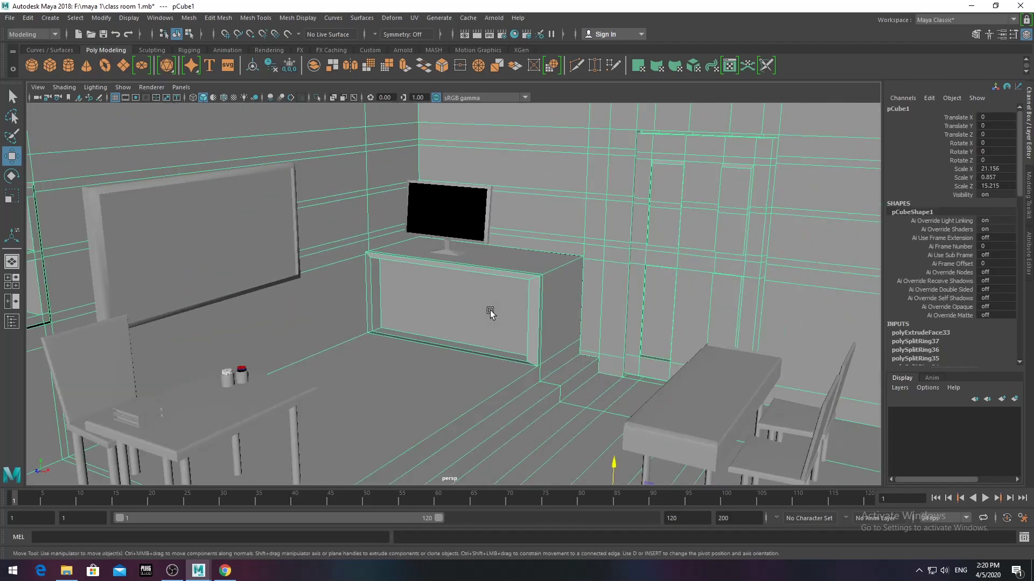
scroll(490, 312, "down", 2)
scroll(489, 307, "down", 2)
scroll(489, 307, "down", 5)
left_click(604, 376)
- Zoom in and select the new cube in the room
scroll(480, 334, "up", 2)
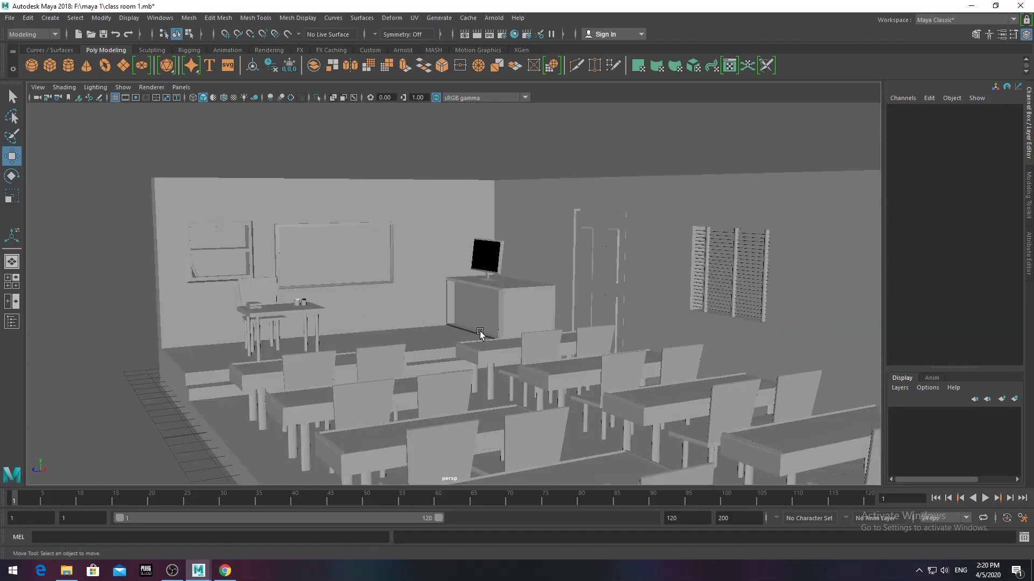
scroll(480, 334, "up", 5)
scroll(372, 364, "down", 1)
scroll(372, 368, "down", 1)
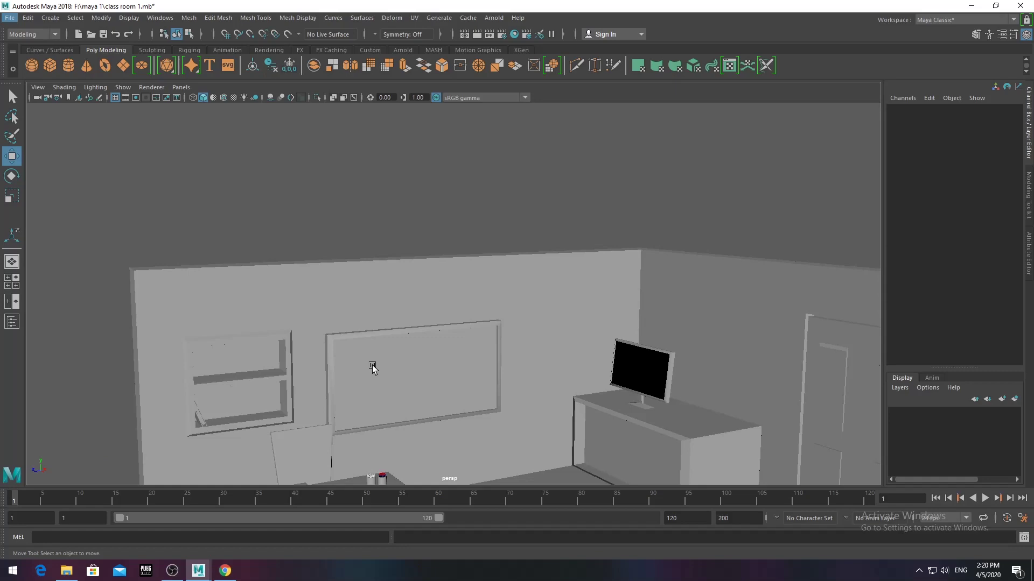
scroll(484, 323, "down", 5)
left_click(526, 323)
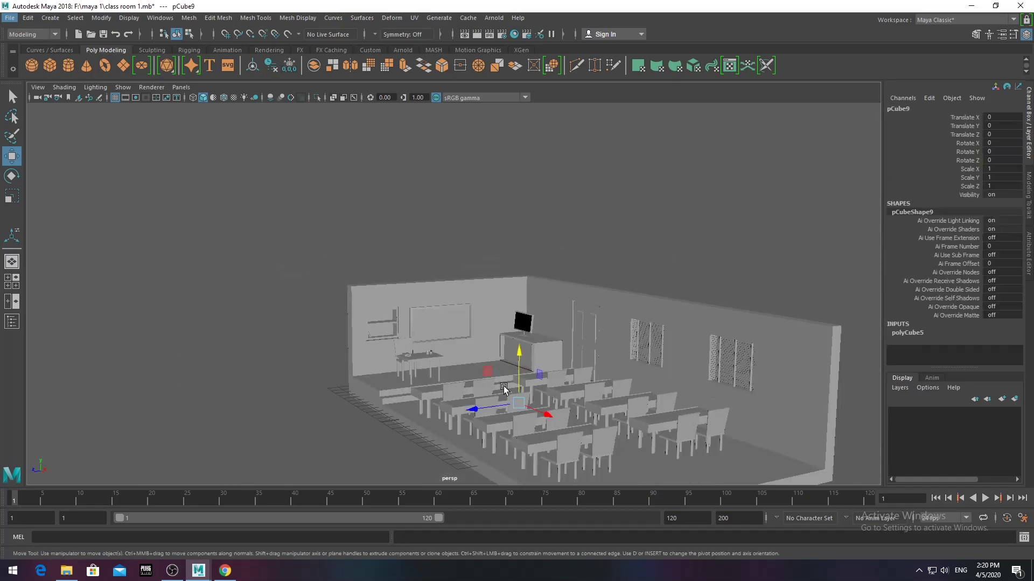
- Move pCube9 onto the front wall and scale it to a tall 1.371 × 1.887 × 1.371 box
scroll(517, 301, "up", 3)
mouse_move(484, 324)
left_mouse_down("alt")
mouse_move(516, 280)
mouse_move(573, 341)
left_mouse_up("alt")
scroll(512, 267, "up", 3)
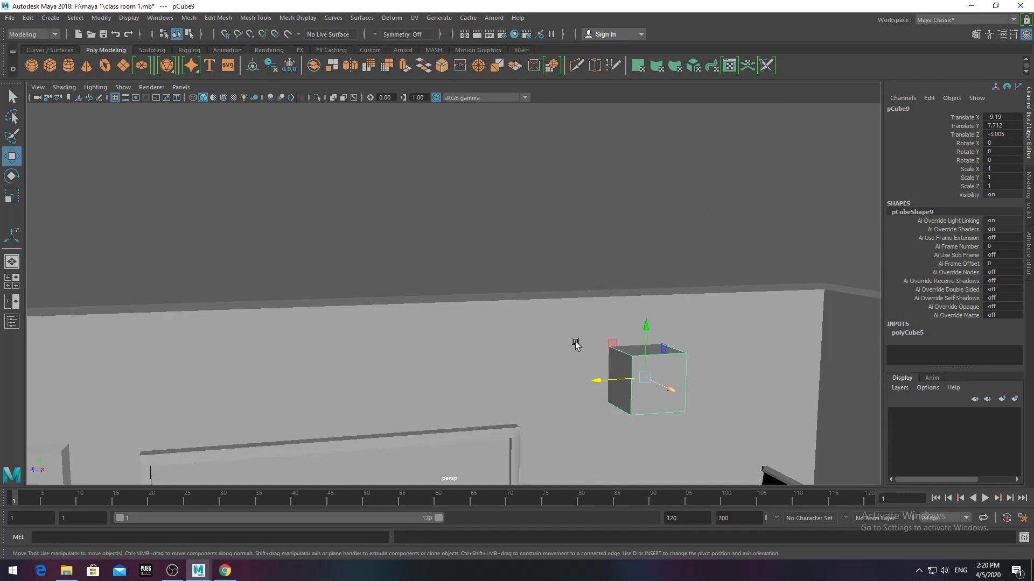
scroll(545, 282, "up", 2)
key("r")
mouse_move(591, 258)
left_mouse_down()
mouse_move(591, 192)
mouse_move(589, 262)
left_mouse_up()
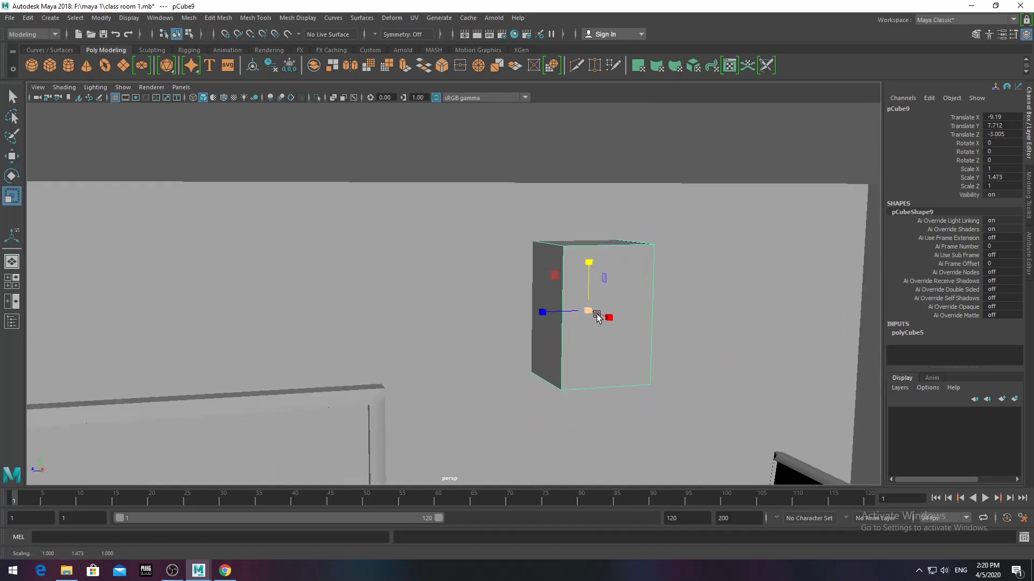
scroll(596, 318, "down", 2)
left_click_drag(554, 321, 478, 247)
mouse_move(485, 320)
left_mouse_down("alt")
mouse_move(554, 300)
mouse_move(468, 233)
left_mouse_up("alt")
- Extrude the box's front face, shrink it, and push it inward into a recessed inset
key("F11")
left_click(509, 264)
key("ctrl+e")
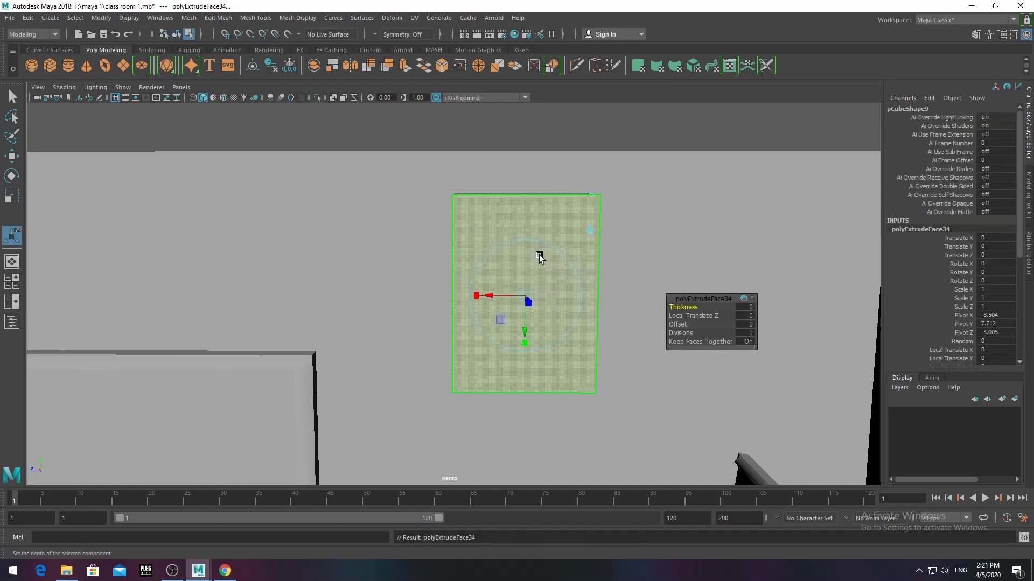
left_click_drag(526, 296, 512, 298)
middle_click_drag(533, 335, 507, 291)
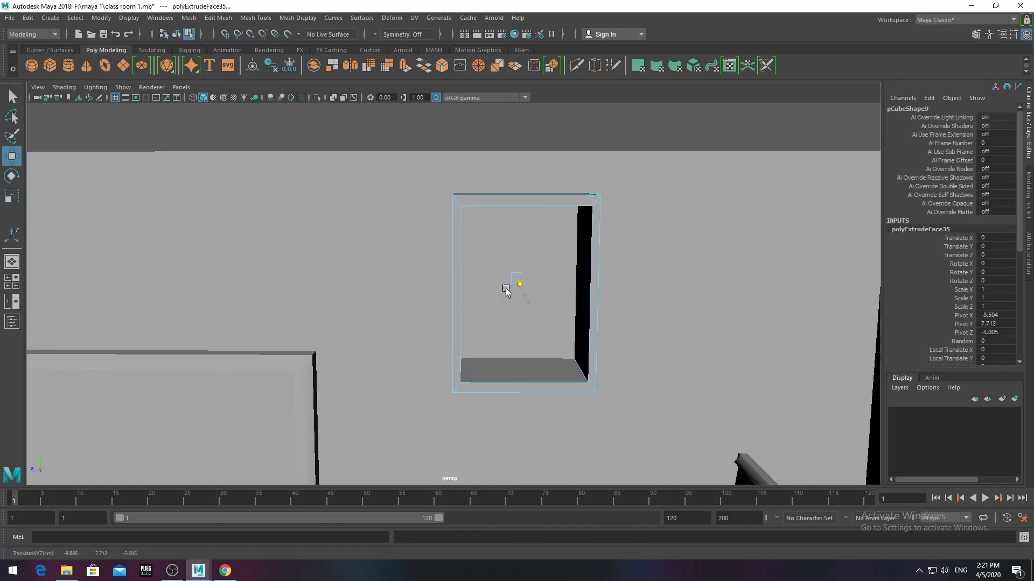
right_click_drag(510, 295, 555, 278)
- Select the whole box and create a new polygon cube, pCube10
scroll(491, 271, "down", 3)
left_click(455, 291)
scroll(461, 273, "up", 3)
scroll(462, 273, "down", 3)
left_click(49, 65)
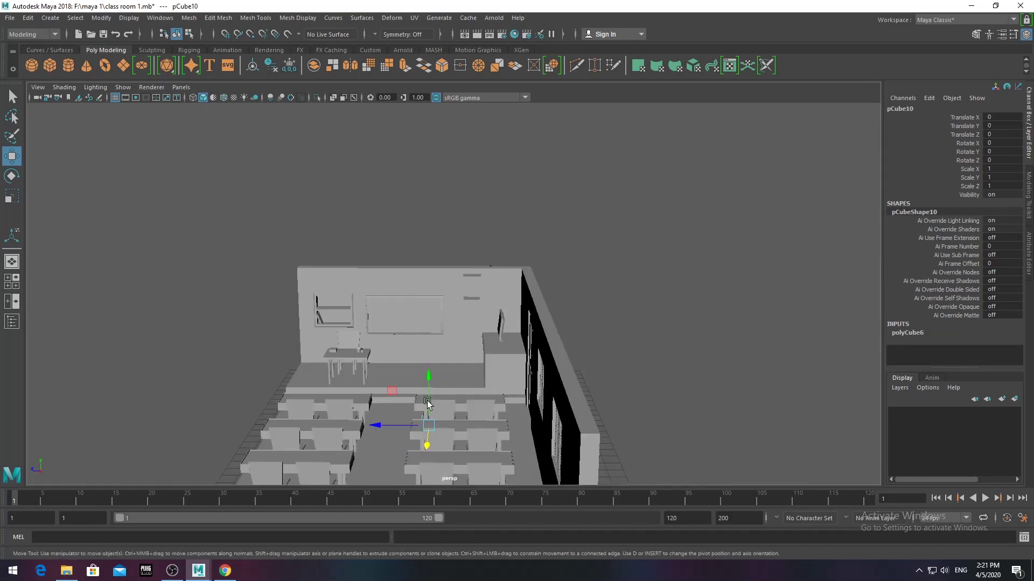
- Raise the new cube to wall height, thin its depth and move it into the wall box
left_click_drag(427, 409, 354, 345)
left_click_drag(442, 337, 439, 337)
left_click_drag(439, 337, 582, 346, "alt")
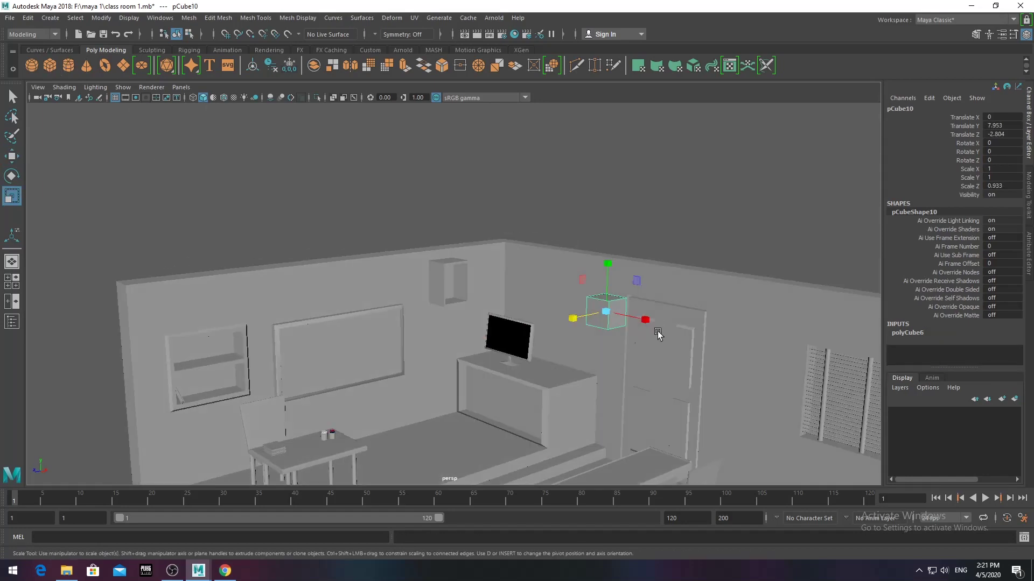
left_click_drag(643, 328, 479, 283)
scroll(480, 283, "up", 5)
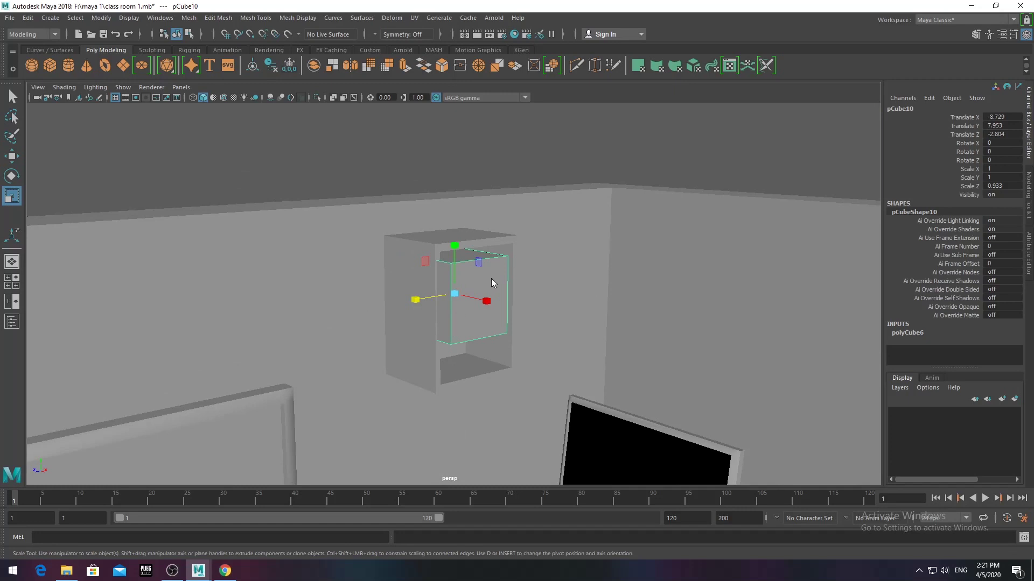
- Adjust the cube's bottom vertices to fit the wall box opening
key("F9")
left_click_drag(517, 355, 462, 315)
key("F8")
left_click_drag(477, 275, 531, 290, "alt")
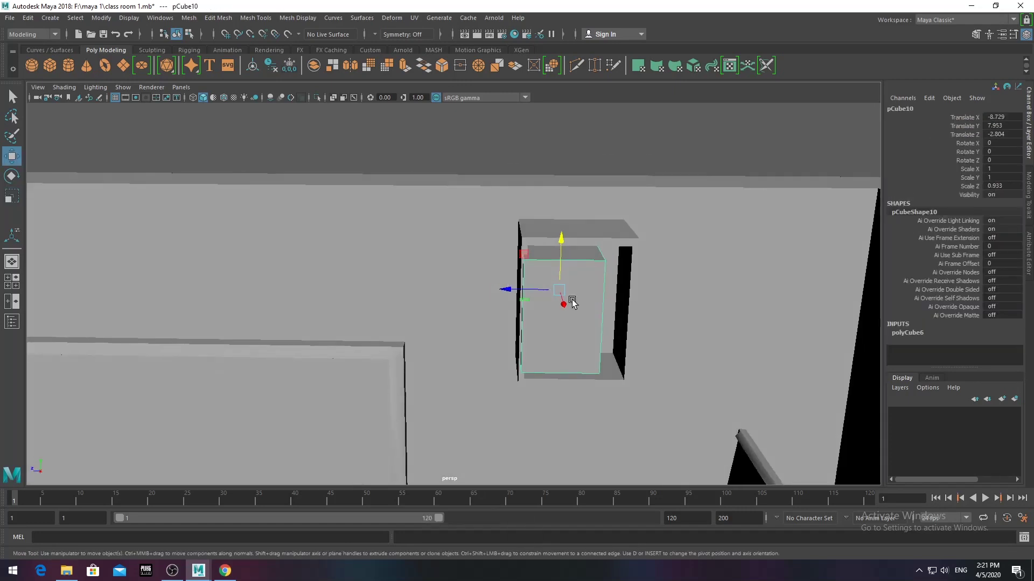
scroll(528, 291, "up", 3)
- Bevel the inner cube's edges with 3 segments
key("F10")
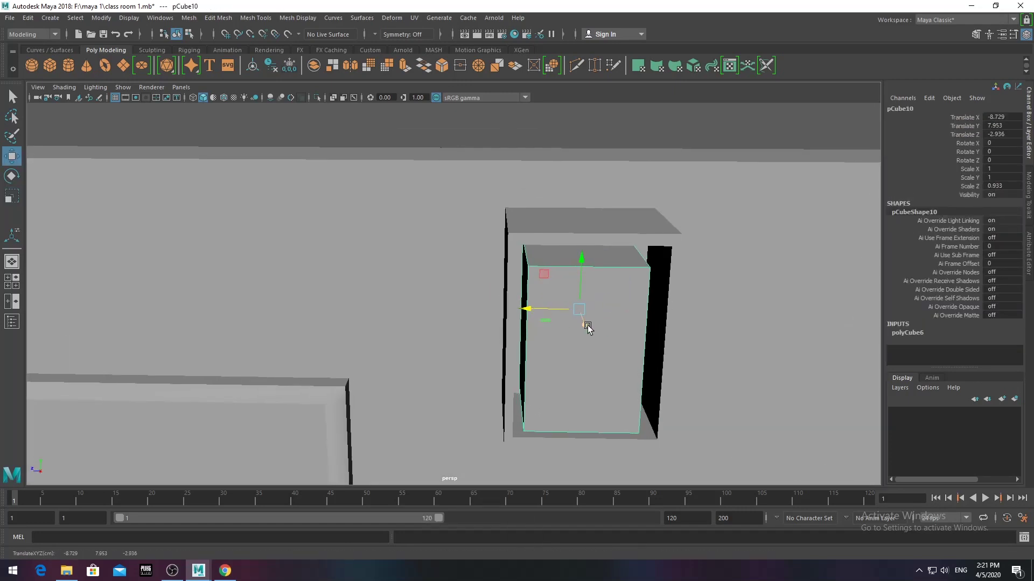
left_click(574, 267)
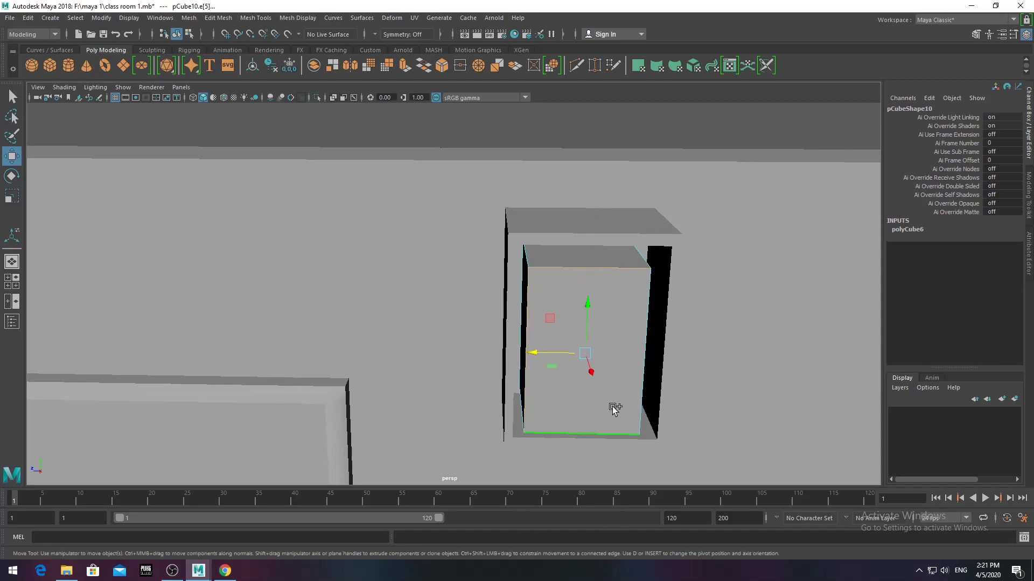
left_click(298, 18)
left_click(260, 68)
mouse_move(688, 317)
left_mouse_down()
mouse_move(699, 318)
mouse_move(481, 292)
left_mouse_up()
left_click(481, 293)
- Undo the accidental room selection and return to plain object selection
key("ctrl+z")
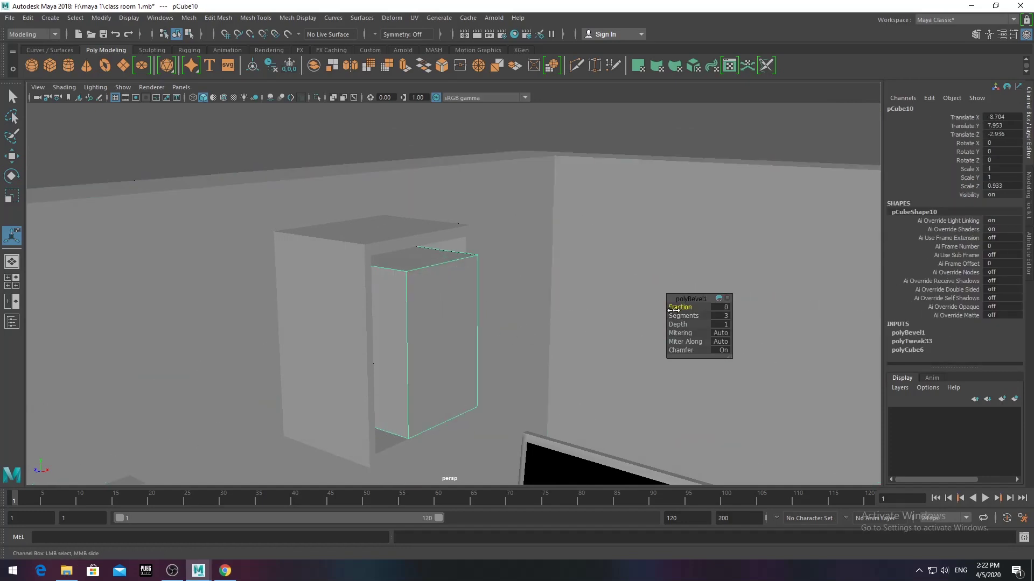
key("ctrl+z")
key("ctrl+z")
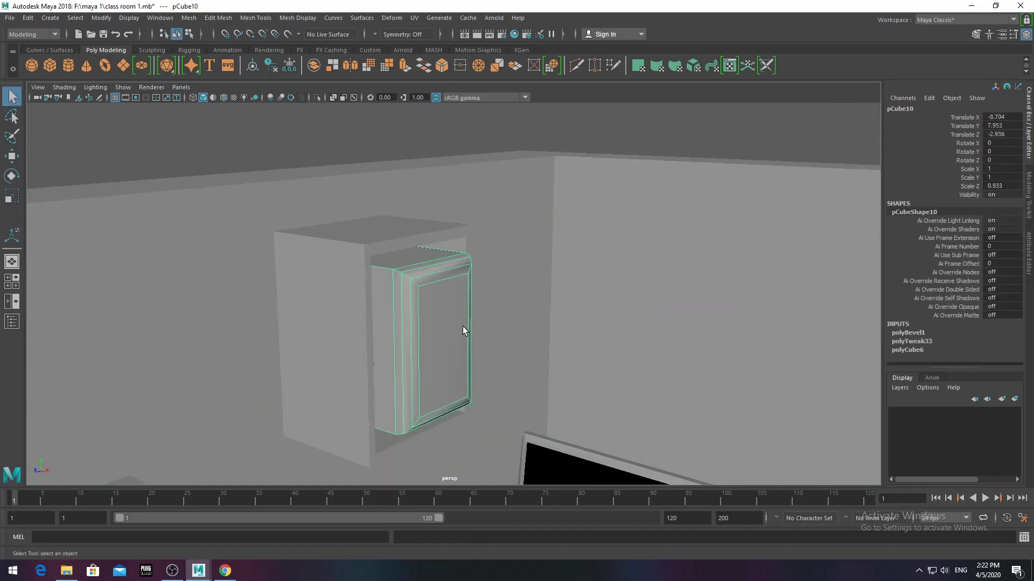
key("ctrl+z")
key("ctrl+z")
scroll(480, 344, "down", 5)
- Set the torus section radius to 0.3 and position it beside the wall box
key("w")
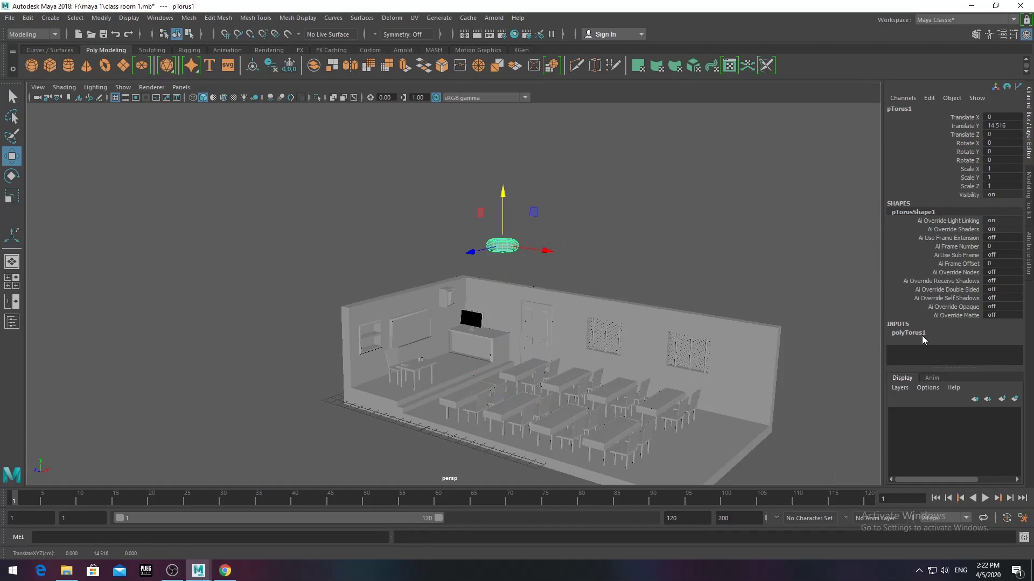
left_click(915, 334)
left_click(992, 349)
key("Return")
scroll(582, 256, "up", 5)
scroll(586, 296, "up", 4)
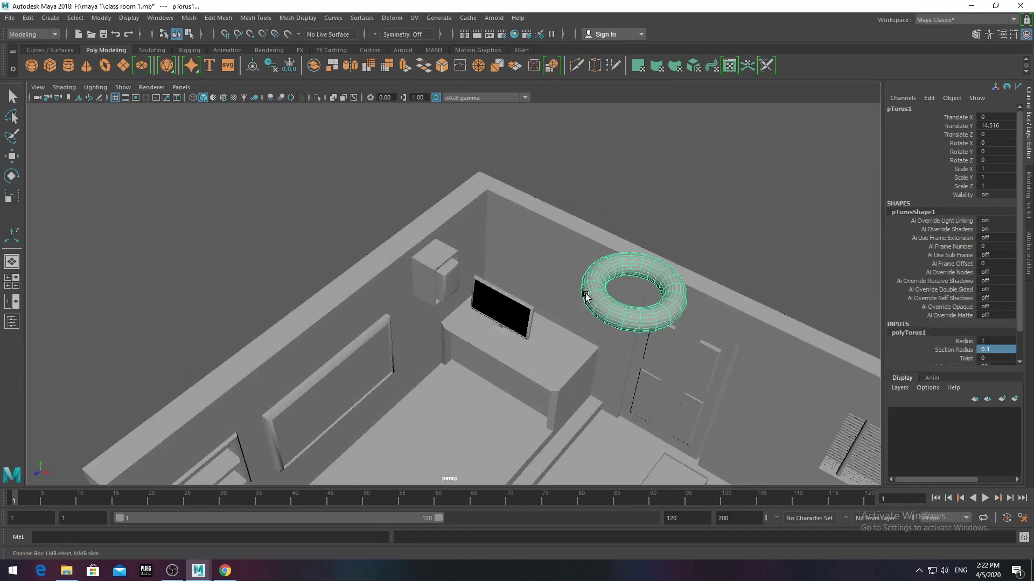
left_click_drag(649, 302, 473, 226)
scroll(474, 226, "up", 3)
mouse_move(472, 315)
left_mouse_down()
mouse_move(357, 286)
mouse_move(460, 309)
left_mouse_up()
- Scale the torus to about 0.22, rotate it -90 in Z, and place it on the box's front
key("r")
mouse_move(462, 346)
left_mouse_down()
mouse_move(442, 355)
mouse_move(462, 237)
mouse_move(506, 276)
left_mouse_up()
key("w")
key("e")
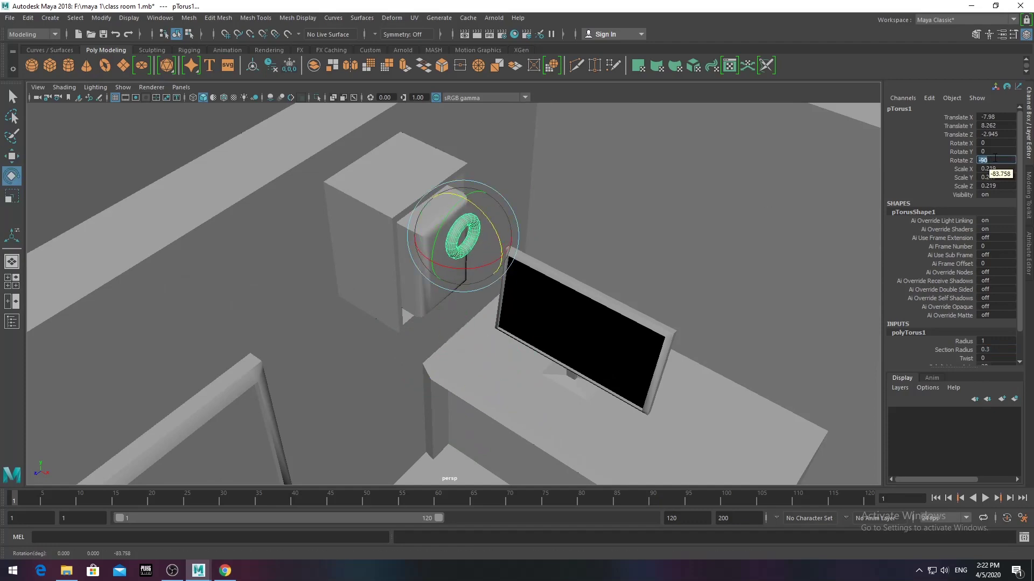
key("Return")
left_click_drag(699, 296, 486, 228, "alt")
scroll(433, 288, "up", 3)
left_click_drag(434, 289, 213, 260, "alt")
key("w")
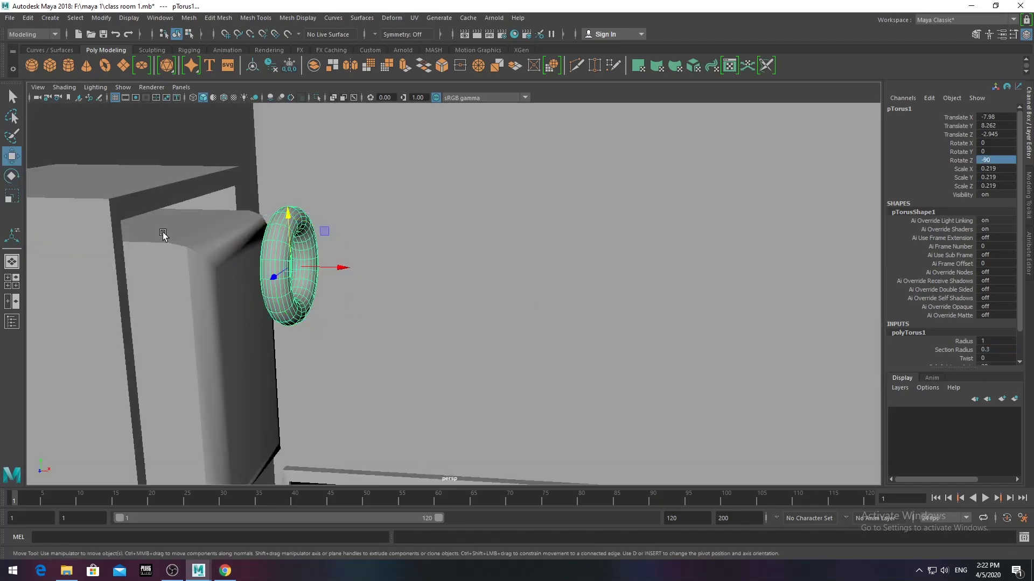
mouse_move(369, 316)
left_mouse_down()
mouse_move(295, 317)
mouse_move(265, 304)
mouse_move(246, 377)
left_mouse_up()
- Duplicate the ring and place the copy below the first one
key("w")
key("ctrl+d")
scroll(295, 357, "down", 5)
left_click_drag(316, 346, 386, 308, "alt")
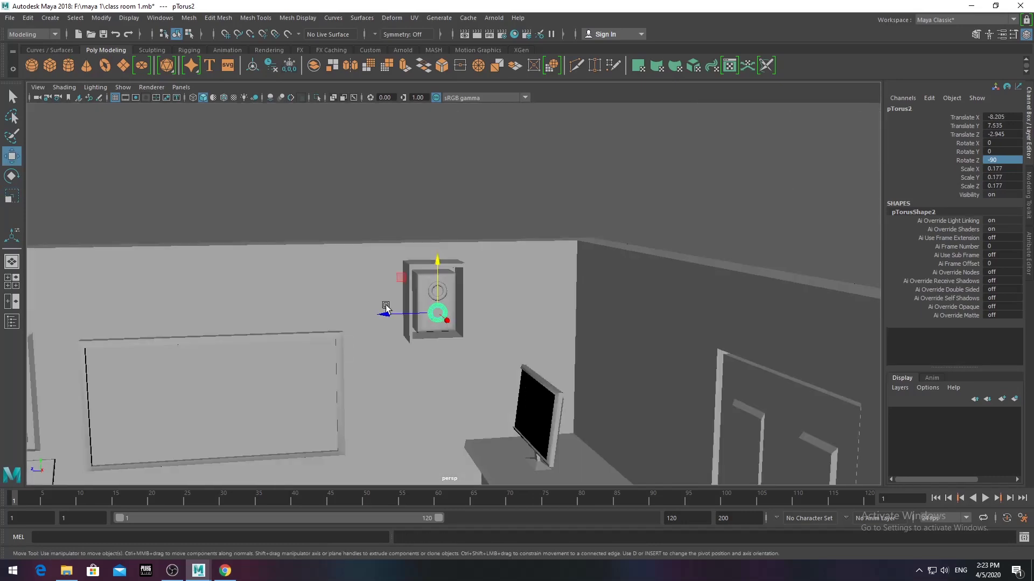
left_click(386, 307)
scroll(385, 307, "down", 5)
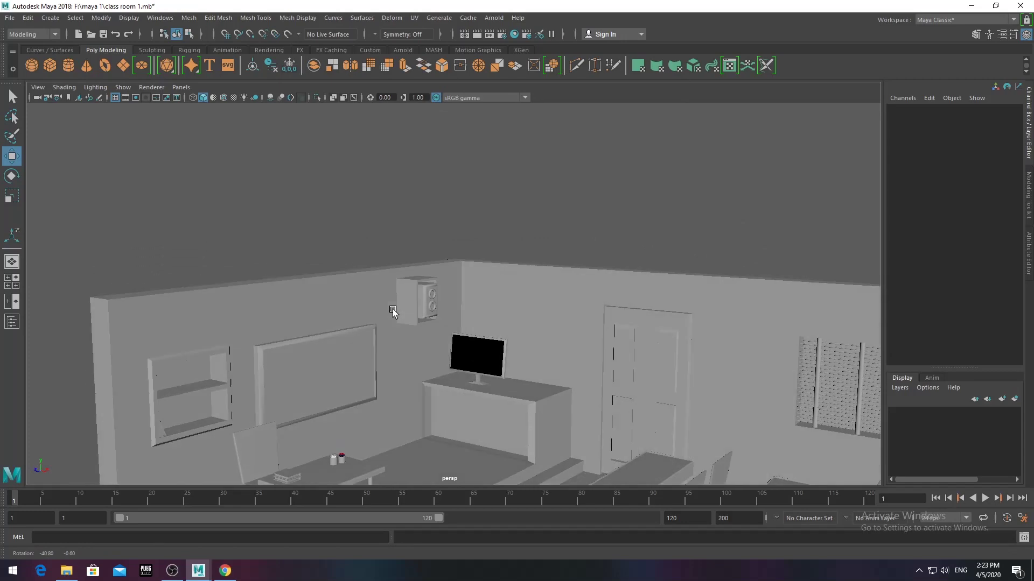
scroll(395, 272, "up", 5)
scroll(395, 272, "up", 5)
- Select the whole speaker copy and move it farther along the wall
left_click_drag(316, 226, 362, 238, "alt")
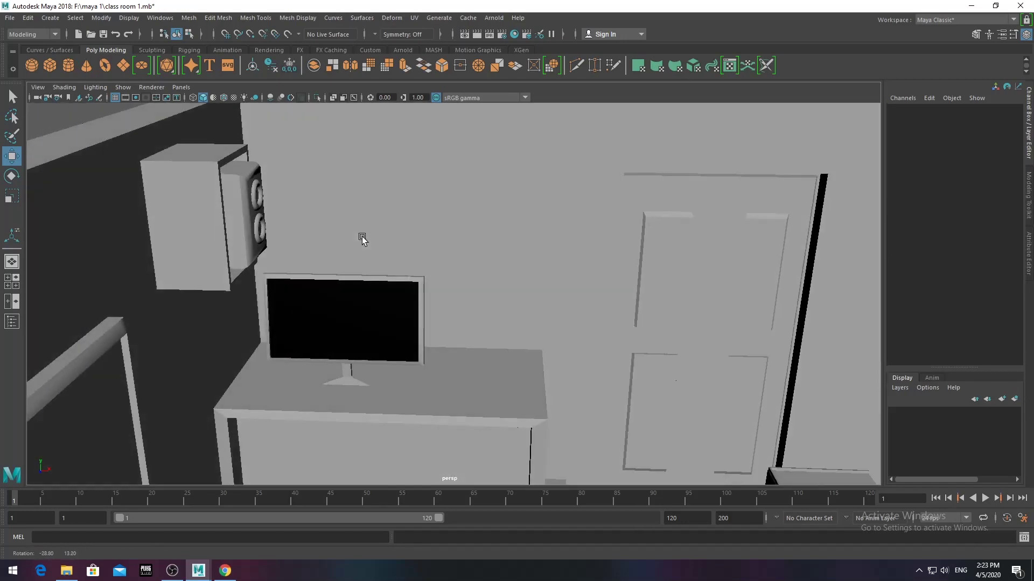
left_click(243, 197)
left_click(243, 230)
mouse_move(292, 235)
left_mouse_down()
mouse_move(550, 257)
mouse_move(489, 249)
left_mouse_up()
key("ctrl+z")
key("q")
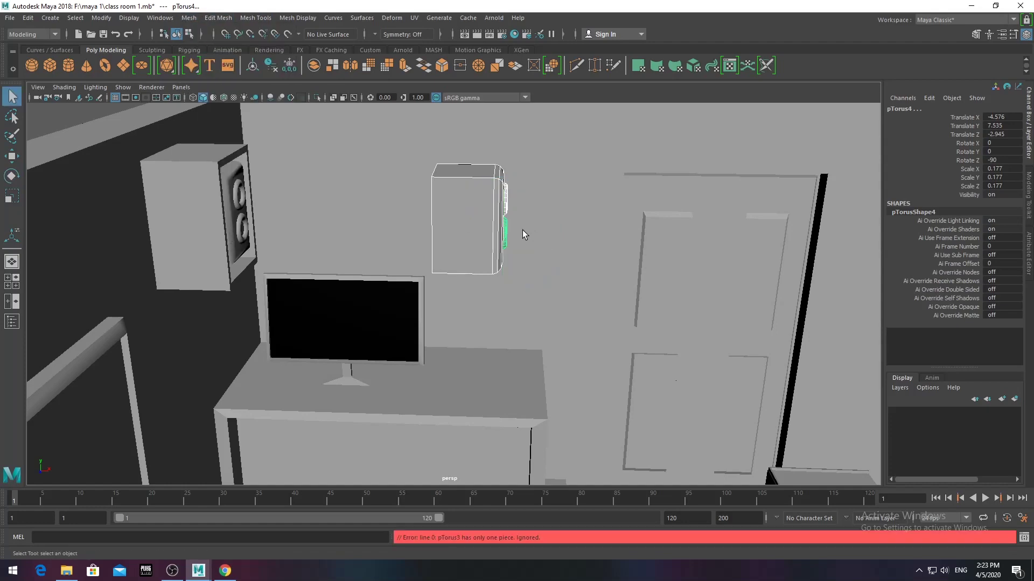
scroll(485, 247, "down", 5)
left_click(472, 254, "shift")
left_click(189, 18)
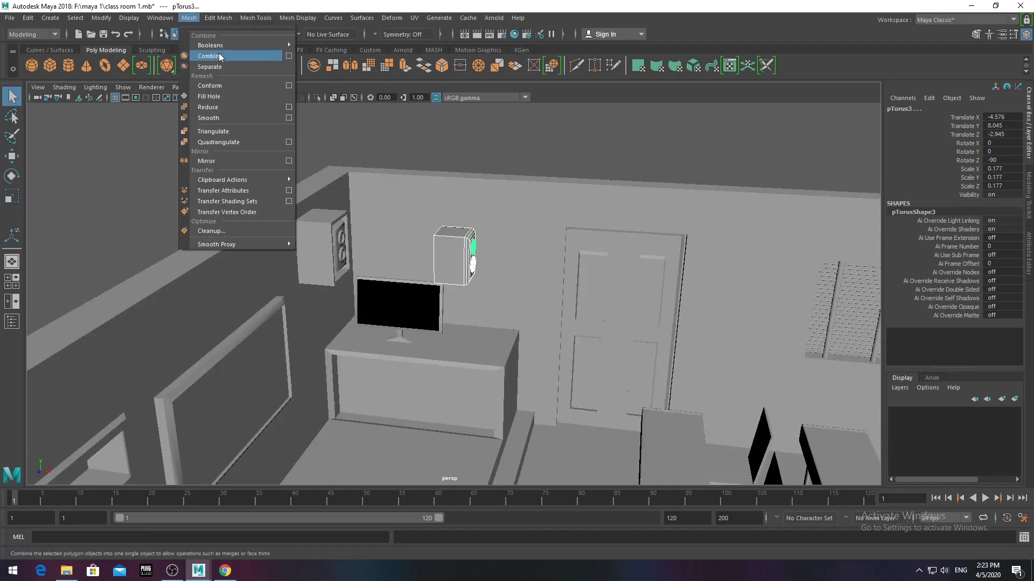
- Combine the box and rings, turn and stretch the speaker, and set it on the teacher's desk
left_click(201, 59)
key("e")
left_click_drag(501, 264, 413, 273)
key("r")
mouse_move(455, 218)
left_mouse_down()
mouse_move(455, 201)
mouse_move(460, 282)
mouse_move(396, 351)
mouse_move(518, 333)
mouse_move(567, 341)
left_mouse_up()
key("w")
key("e")
key("w")
left_click_drag(501, 313, 500, 317)
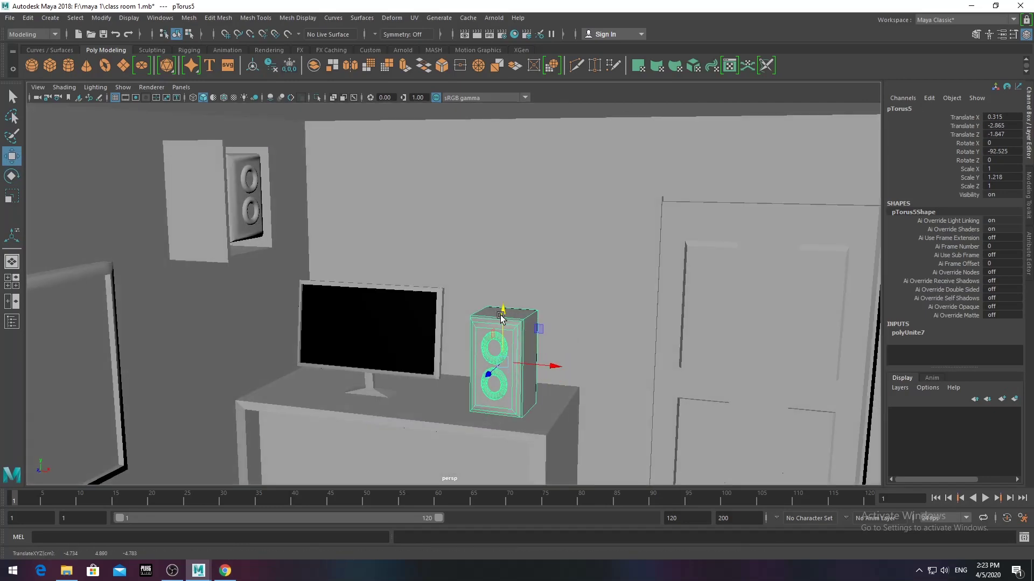
- Make the desk speaker shallower and shorter
key("r")
mouse_move(500, 316)
left_mouse_down("alt")
mouse_move(468, 388)
mouse_move(535, 372)
mouse_move(541, 405)
mouse_move(510, 375)
left_mouse_up("alt")
key("r")
scroll(507, 352, "down", 5)
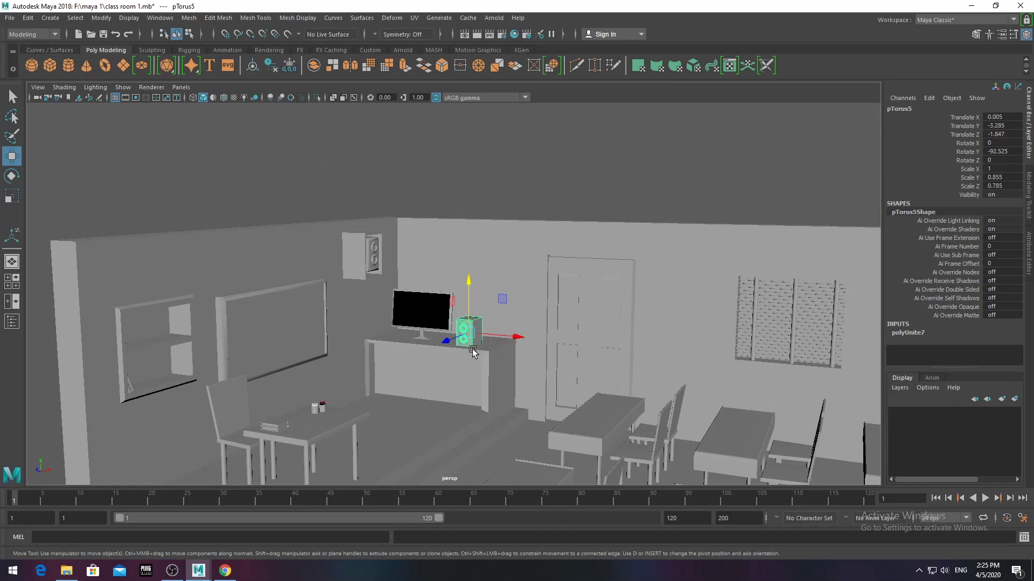
scroll(226, 409, "down", 3)
- Move a speaker copy to the room's far side with its Y rotation reset to 0
mouse_move(454, 340)
left_mouse_down()
mouse_move(226, 409)
mouse_move(205, 366)
mouse_move(193, 368)
left_mouse_up()
key("e")
type("0")
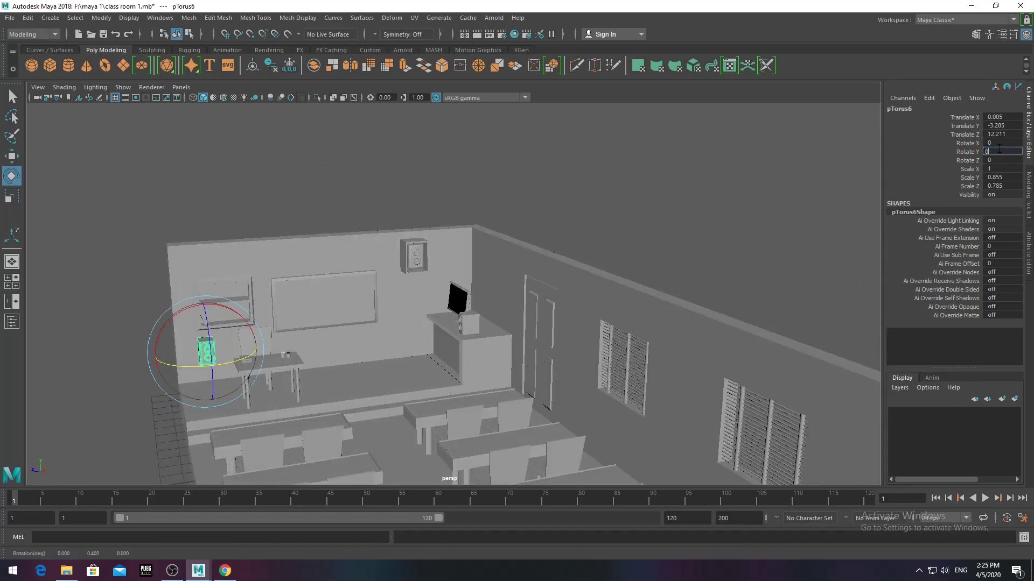
key("Return")
key("r")
key("w")
- Move the speaker copy along the front wall and lift it high near the shelf
left_click_drag(199, 361, 280, 377, "alt")
left_click_drag(350, 396, 310, 388)
scroll(268, 291, "up", 5)
mouse_move(267, 322)
left_mouse_down()
mouse_move(267, 291)
mouse_move(310, 279)
mouse_move(376, 288)
left_mouse_up()
scroll(312, 242, "down", 5)
left_click_drag(132, 232, 592, 267)
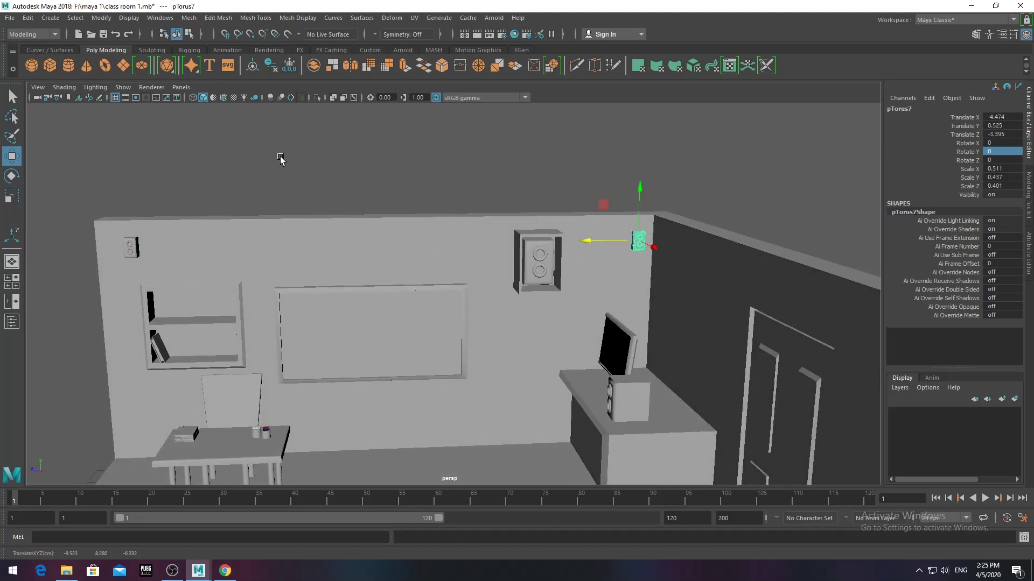
- Add a new cube, pCube12, to the classroom scene
left_click(393, 292)
left_click_drag(393, 292, 484, 323, "alt")
scroll(540, 351, "down", 5)
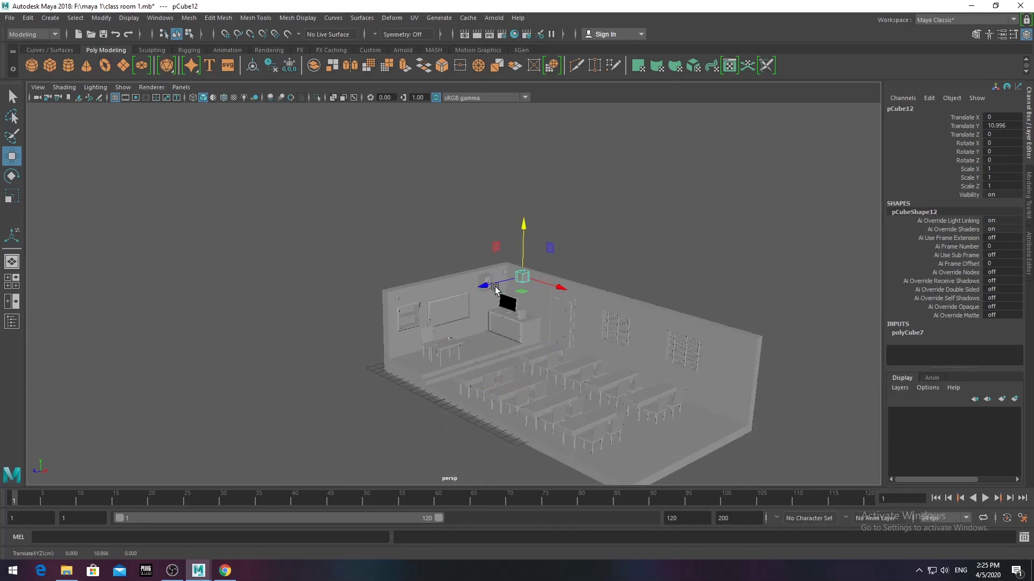
- Move the new cube onto the front wall and select its corner vertex for stretching
left_click_drag(501, 286, 431, 269)
scroll(456, 295, "up", 5)
scroll(385, 143, "up", 2)
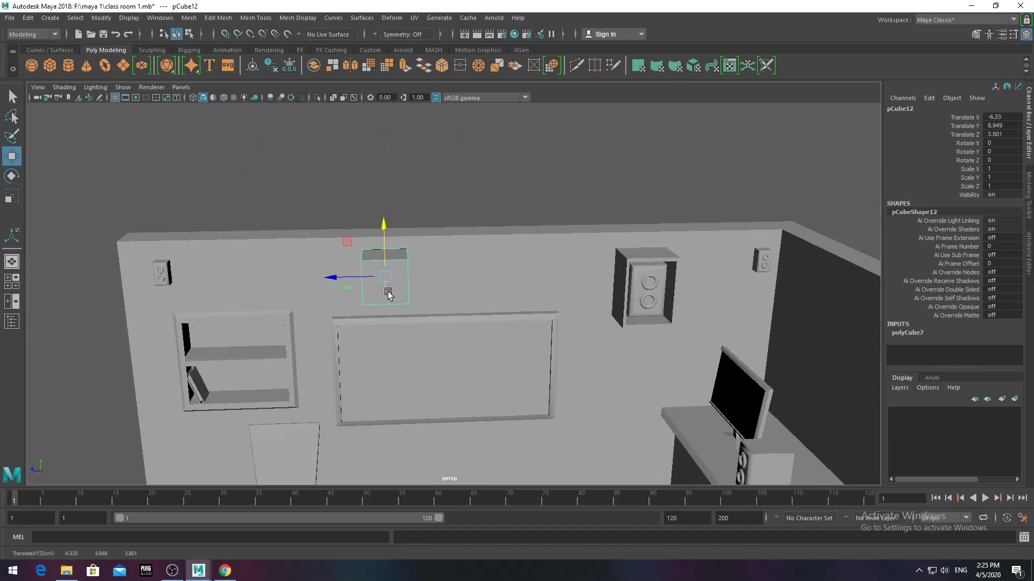
key("F9")
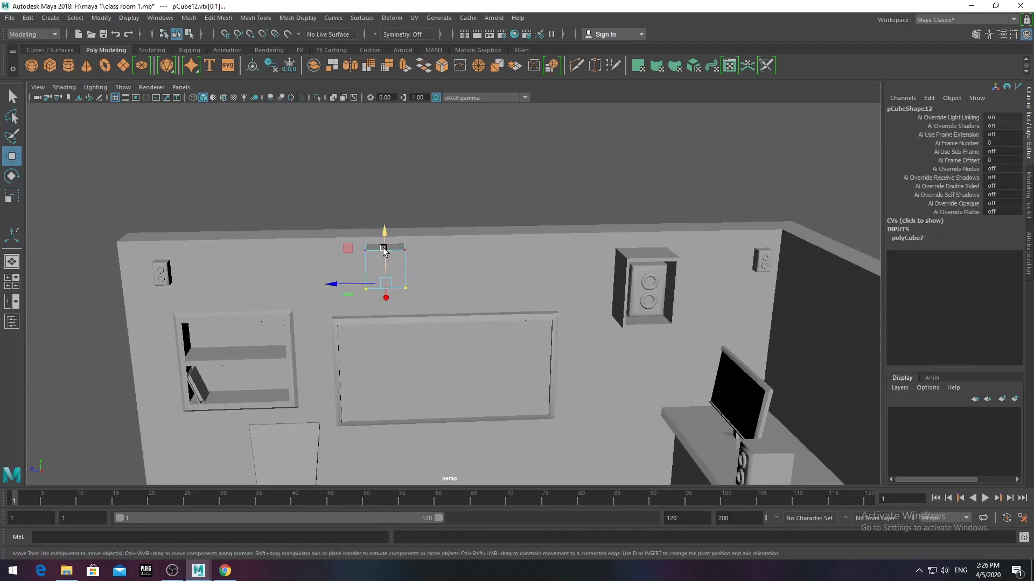
scroll(393, 216, "up", 3)
mouse_move(396, 301)
left_mouse_down("alt")
mouse_move(651, 295)
mouse_move(395, 205)
left_mouse_up("alt")
left_click(684, 277)
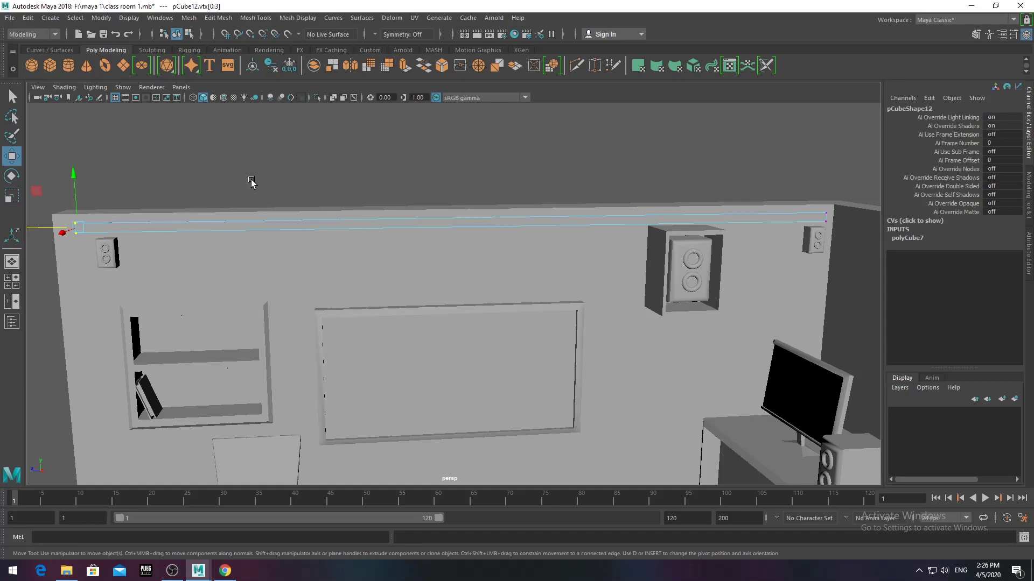
scroll(252, 183, "down", 3)
- Raise a wall speaker slightly, then view the front wall
mouse_move(422, 177)
left_mouse_down("alt")
mouse_move(566, 418)
mouse_move(216, 269)
left_mouse_up("alt")
left_click(189, 253)
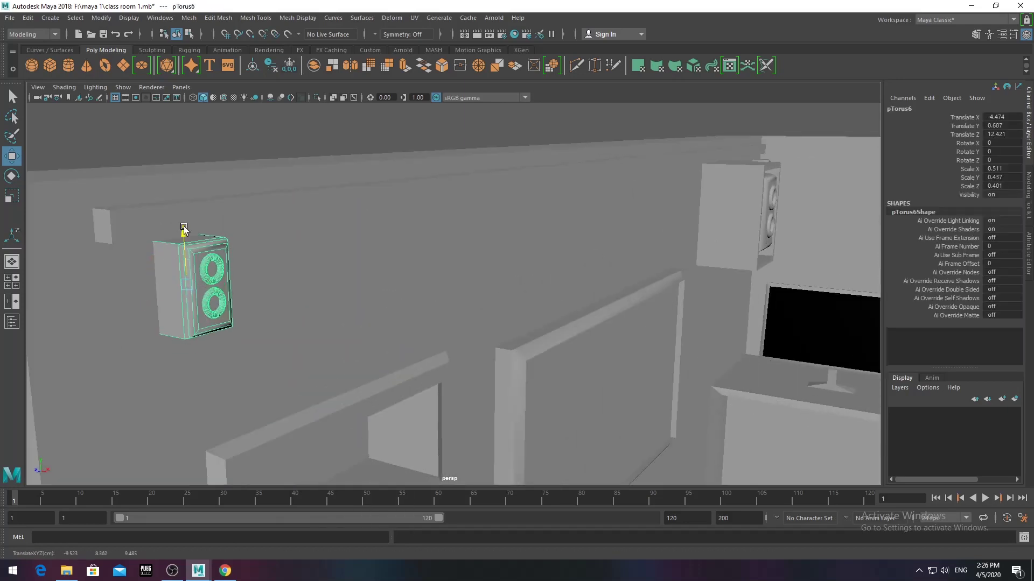
mouse_move(183, 228)
left_mouse_down()
mouse_move(184, 218)
mouse_move(593, 270)
mouse_move(742, 235)
mouse_move(298, 329)
mouse_move(734, 204)
left_mouse_up()
scroll(697, 212, "down", 3)
scroll(379, 204, "down", 2)
left_click(378, 204)
left_click_drag(378, 204, 540, 334, "alt")
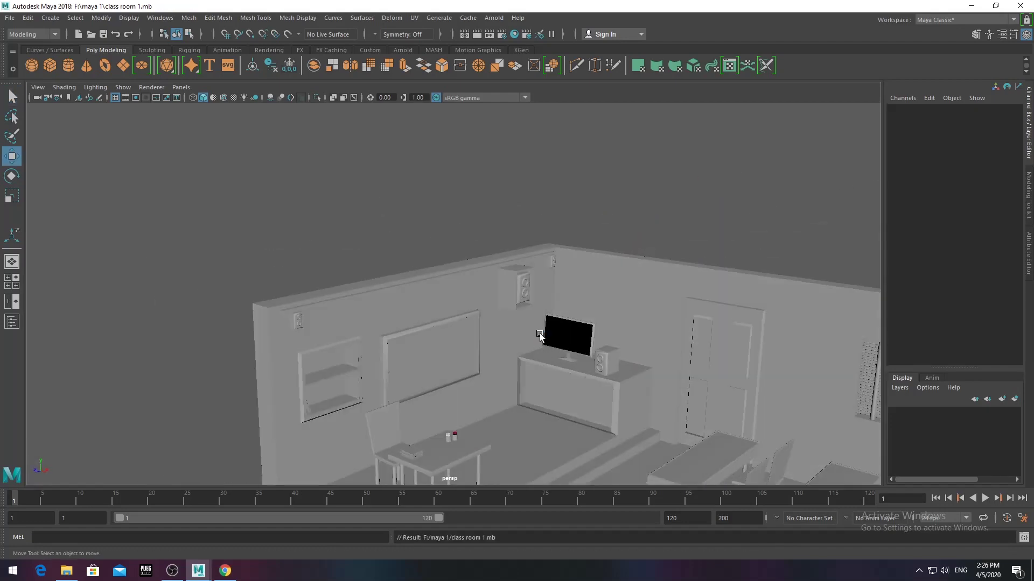